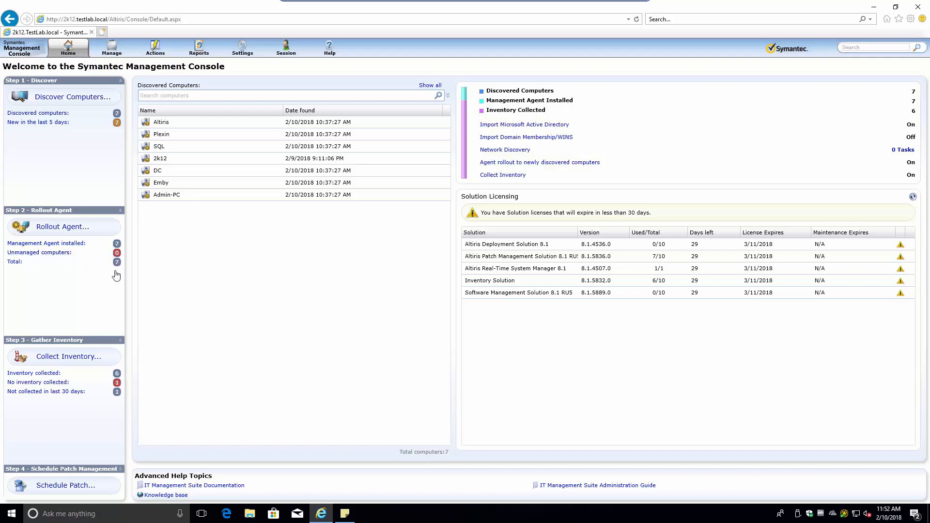
List the computers with no inventory collected, and go to the software management view
{"action": "left_click", "coordinate": [117, 384]}
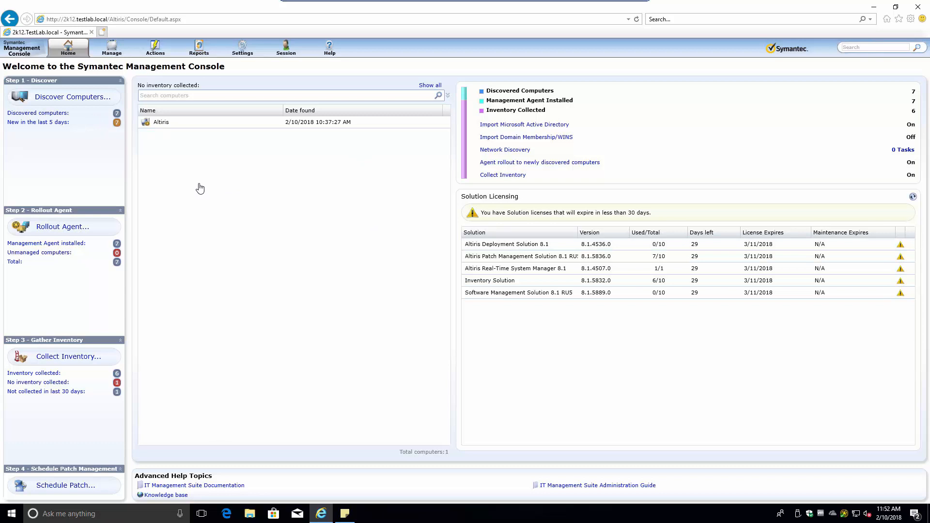
{"action": "left_click", "coordinate": [113, 52]}
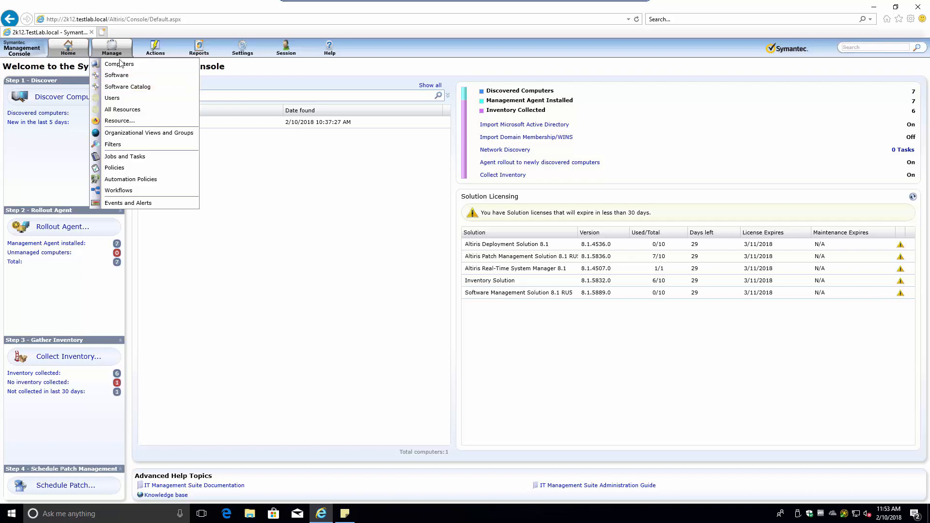
{"action": "left_click", "coordinate": [120, 79]}
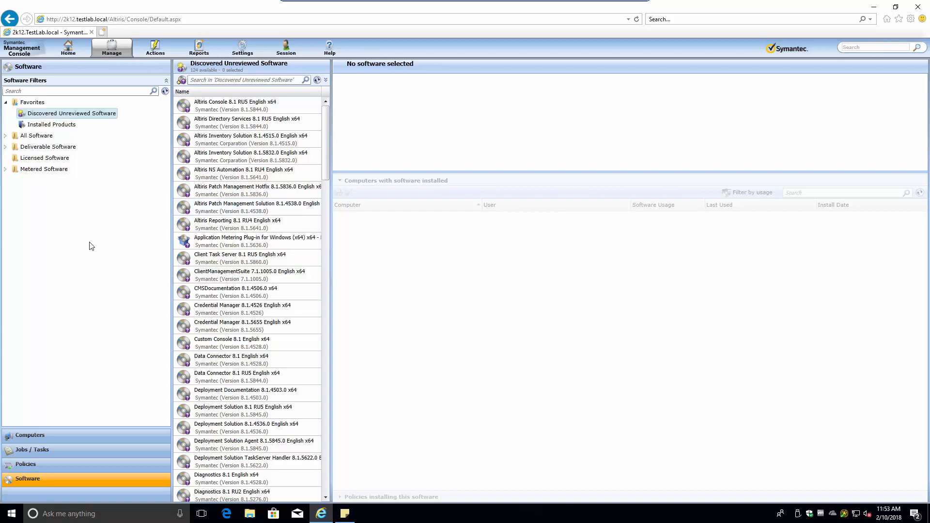
Start a software import, install the requested AltirisNSConsole add-on from Symantec Corporation, and relaunch the import, allowing the elevation request
{"action": "right_click", "coordinate": [48, 211]}
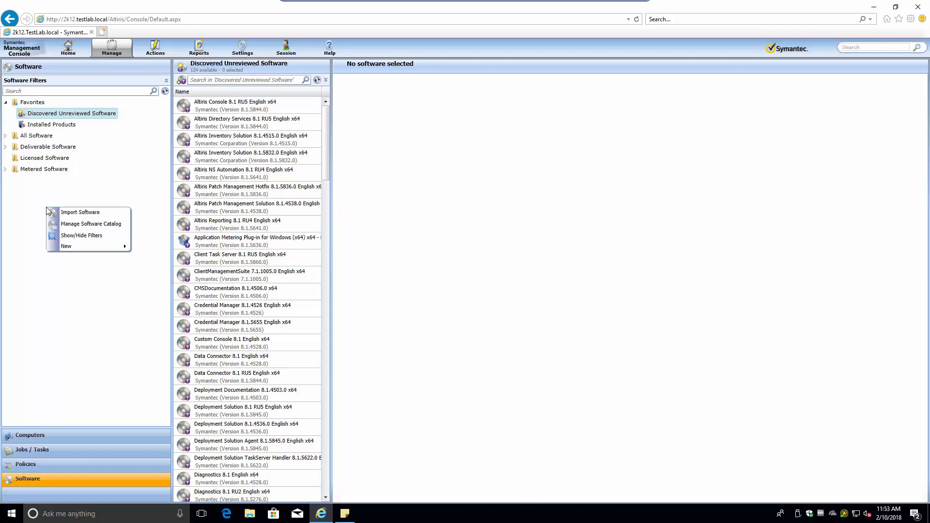
{"action": "left_click", "coordinate": [77, 213]}
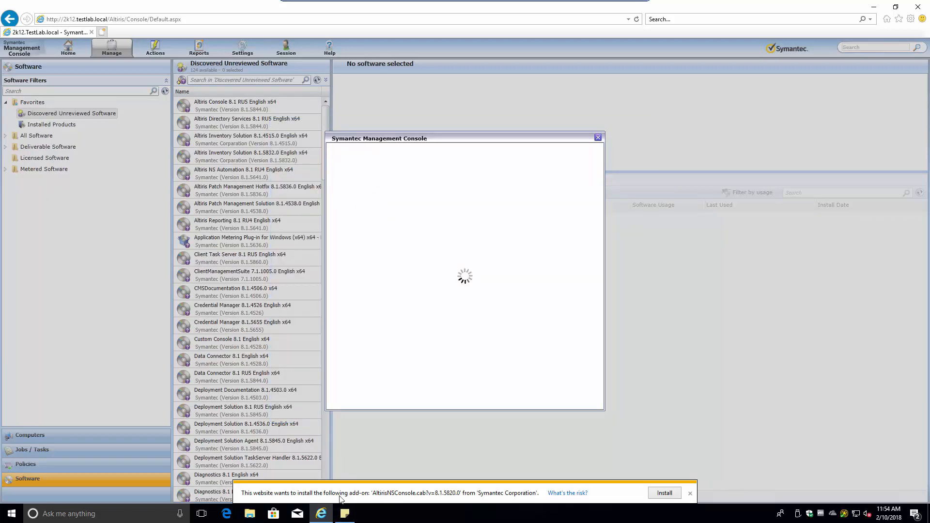
{"action": "left_click", "coordinate": [665, 493]}
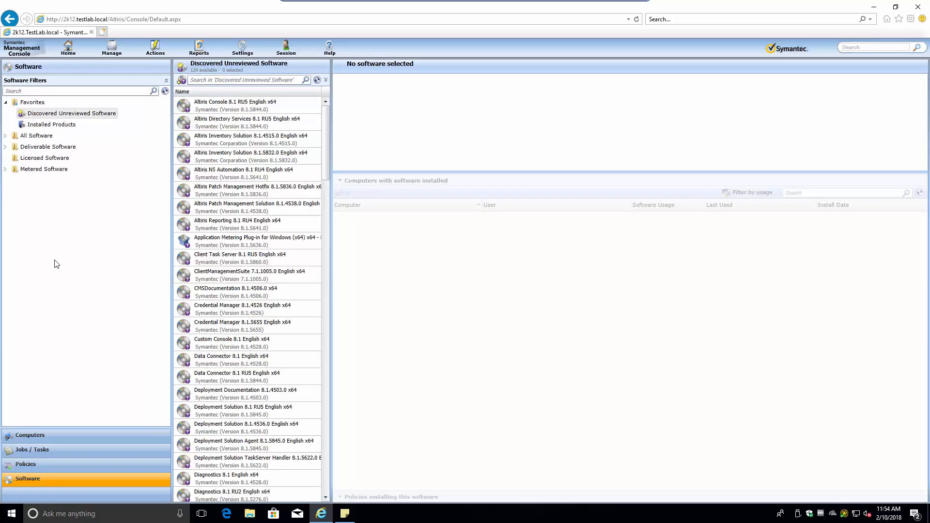
{"action": "right_click", "coordinate": [54, 247]}
{"action": "left_click", "coordinate": [81, 251]}
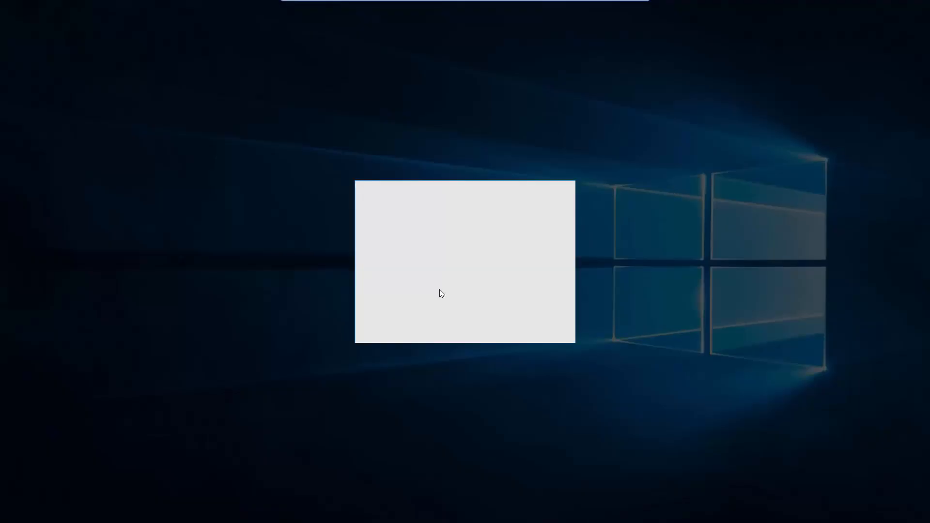
{"action": "left_click", "coordinate": [403, 321]}
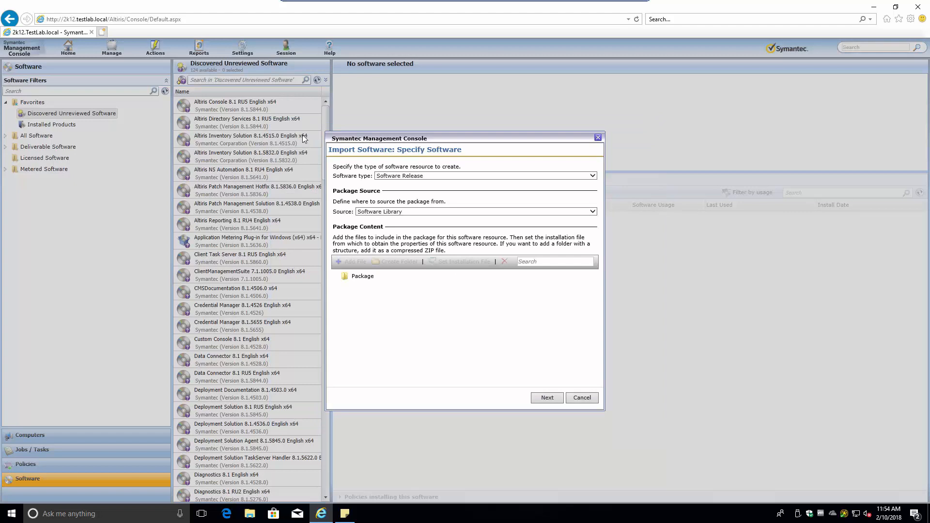
Set the package source to "Access package from a directory on the Notification Server"
{"action": "left_click_drag", "start_coordinate": [415, 140], "coordinate": [297, 92]}
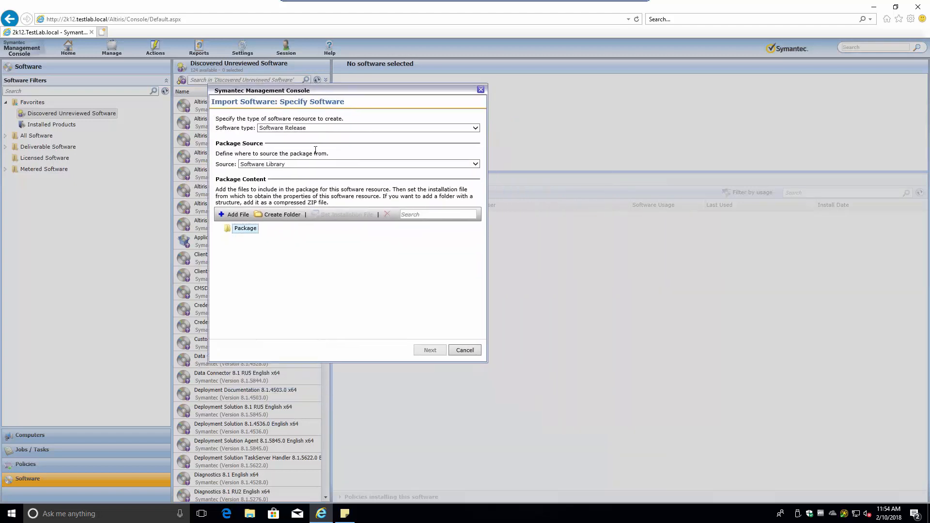
{"action": "left_click", "coordinate": [284, 166]}
{"action": "left_click", "coordinate": [283, 166]}
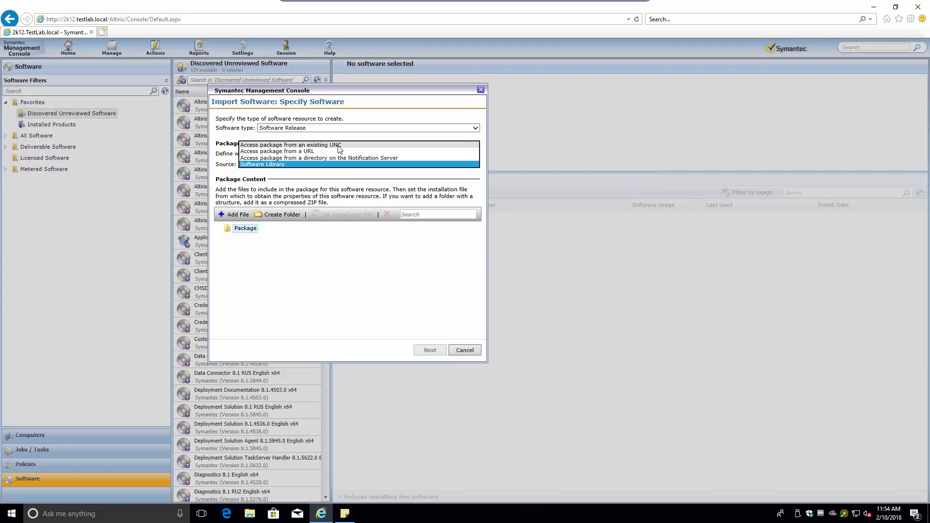
{"action": "left_click", "coordinate": [286, 158]}
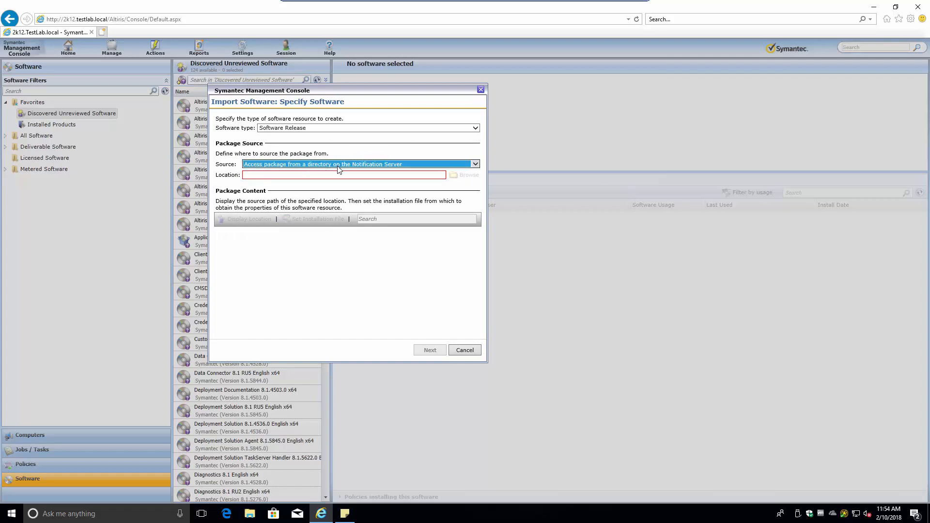
Open the NSCap share on \\2k12 in File Explorer, keeping the package location field in view
{"action": "key", "text": "super+r"}
{"action": "type", "text": "\\\\"}
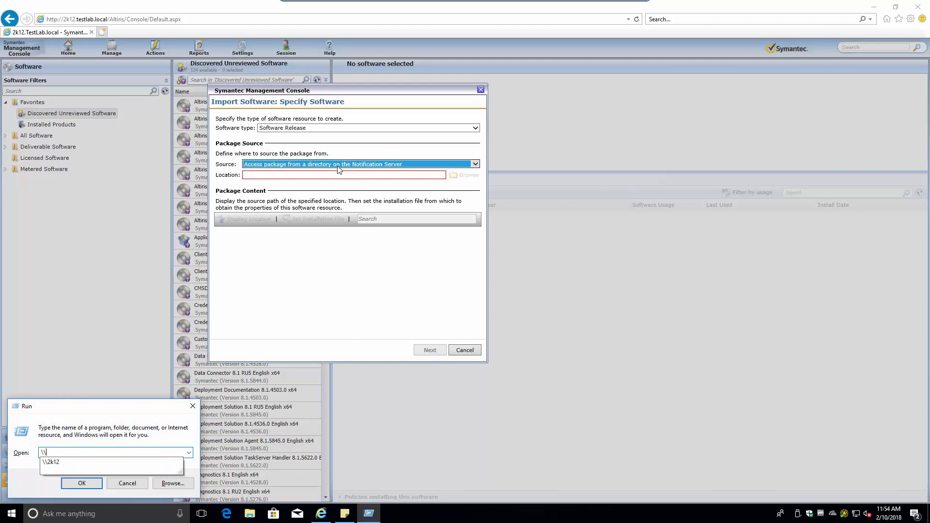
{"action": "key", "text": "Down"}
{"action": "key", "text": "Return"}
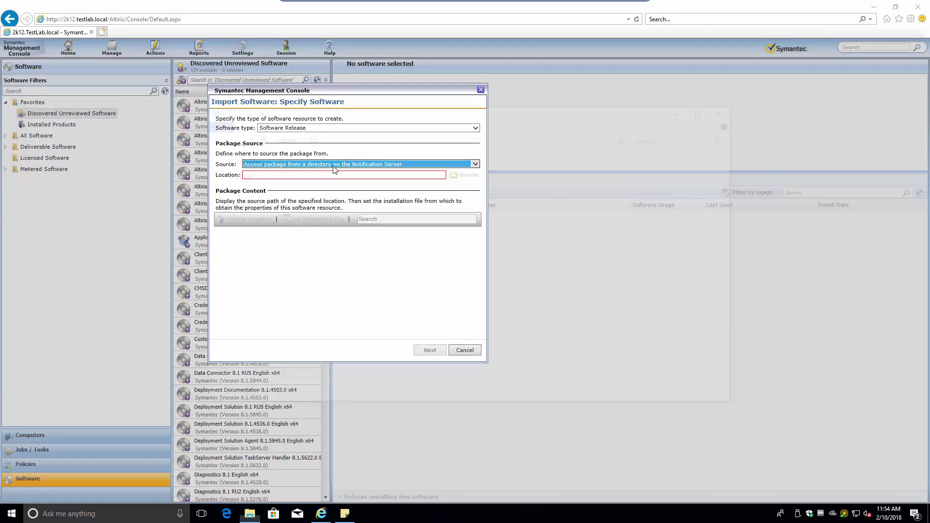
{"action": "double_click", "coordinate": [340, 161]}
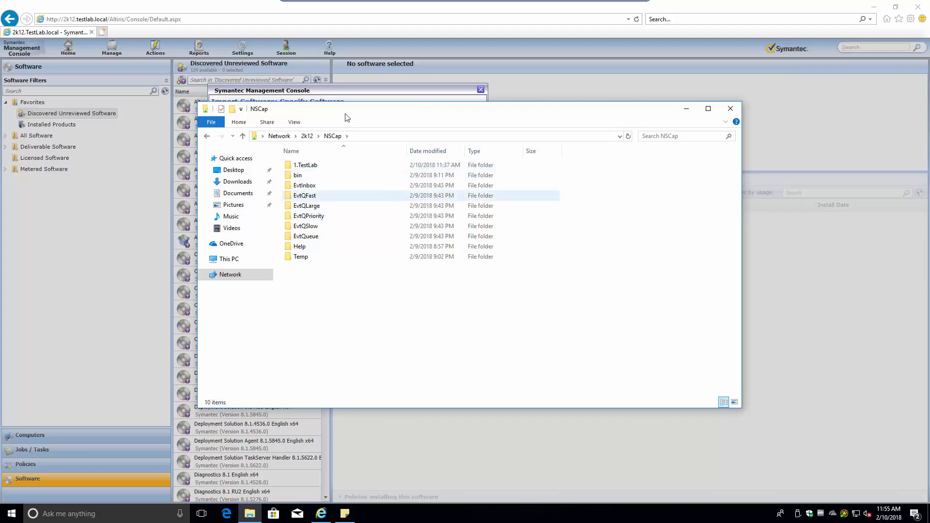
{"action": "left_click_drag", "start_coordinate": [353, 113], "coordinate": [485, 194]}
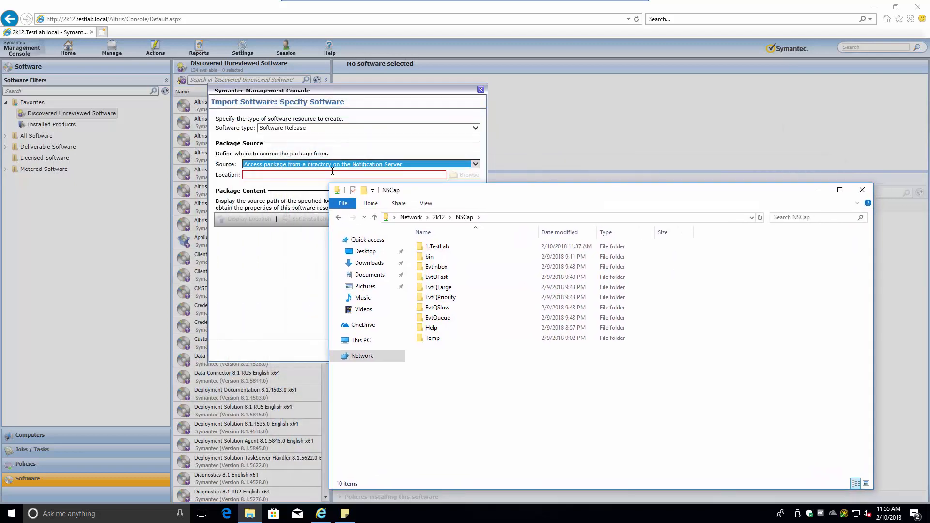
Change the File Explorer path to the \\2k12\c$ administrative share
{"action": "left_click", "coordinate": [452, 220]}
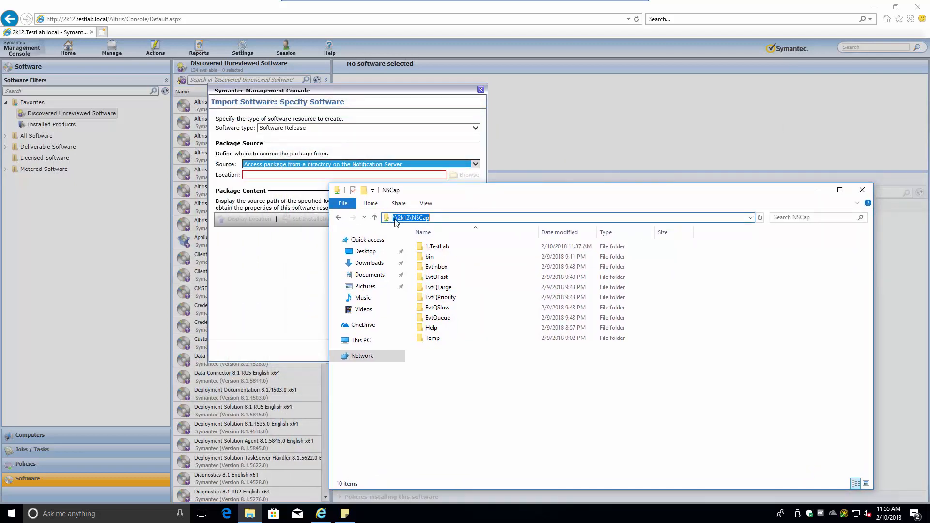
{"action": "left_click", "coordinate": [439, 217]}
{"action": "left_click_drag", "start_coordinate": [411, 218], "coordinate": [450, 219]}
{"action": "type", "text": "c$"}
{"action": "key", "text": "Return"}
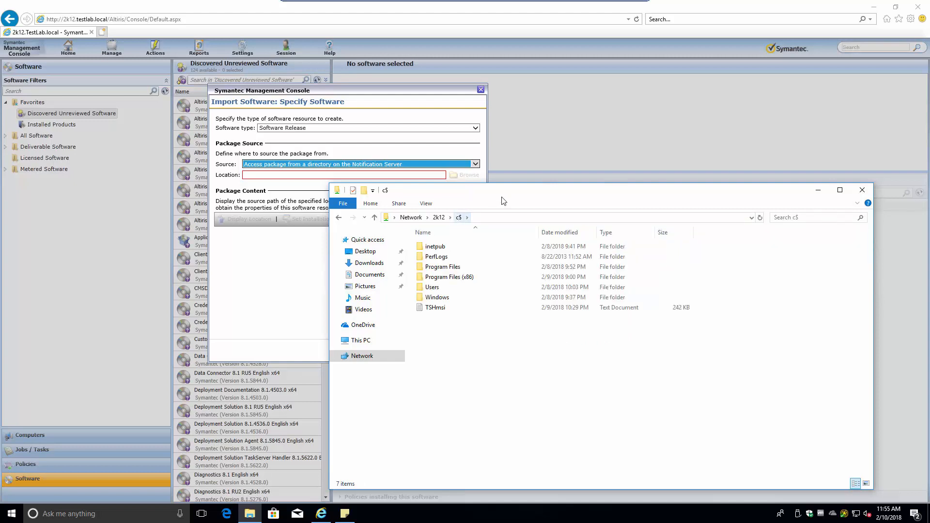
Browse to Program Files\Altiris\Notification Server\NSCap\1.TestLab on the c$ share
{"action": "double_click", "coordinate": [457, 267]}
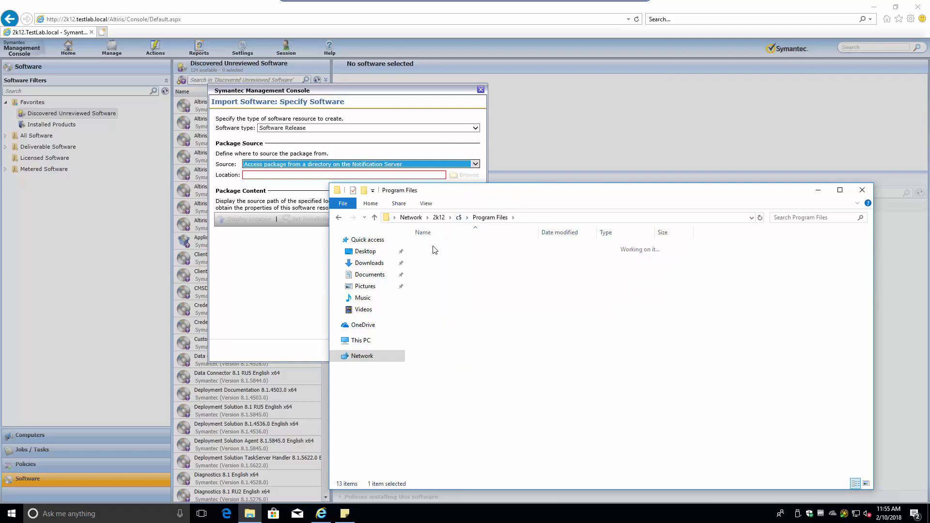
{"action": "double_click", "coordinate": [434, 248]}
{"action": "type", "text": "notification"}
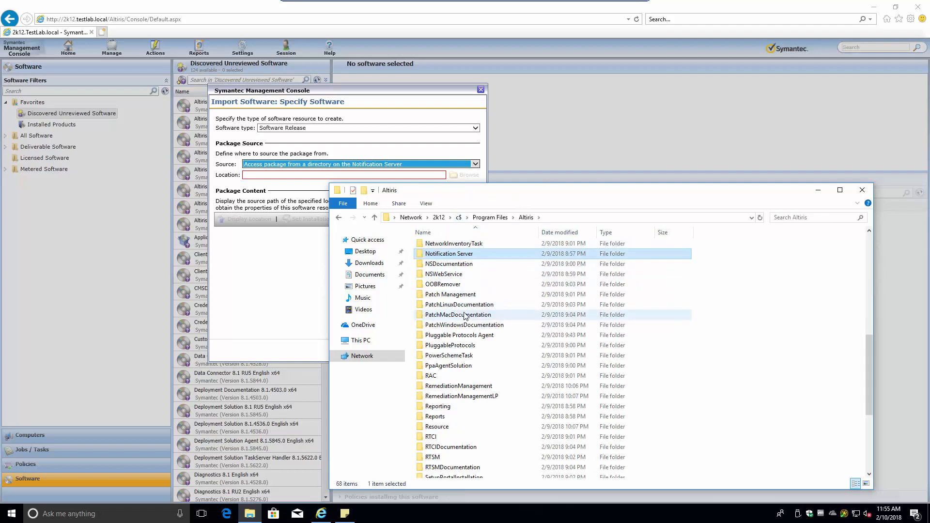
{"action": "key", "text": "Return"}
{"action": "type", "text": "binns"}
{"action": "key", "text": "Return"}
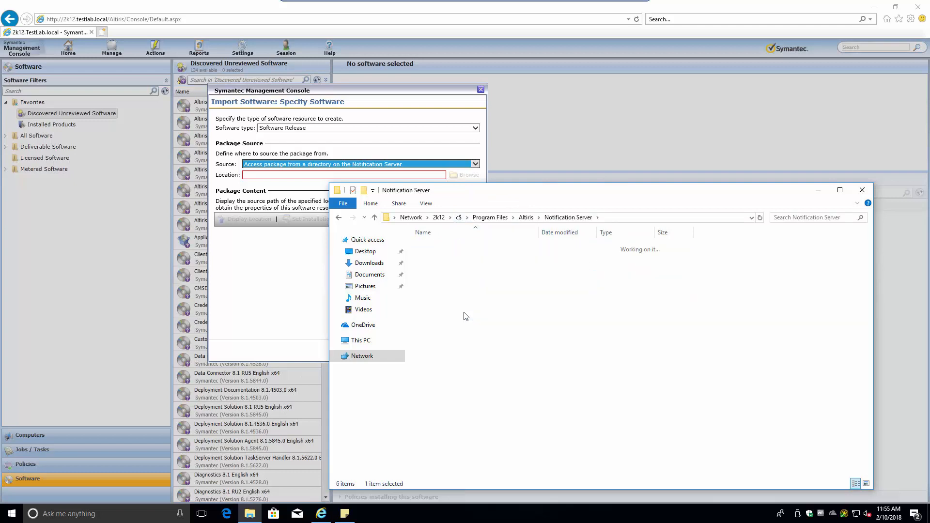
{"action": "type", "text": "1"}
{"action": "key", "text": "Return"}
{"action": "type", "text": "s"}
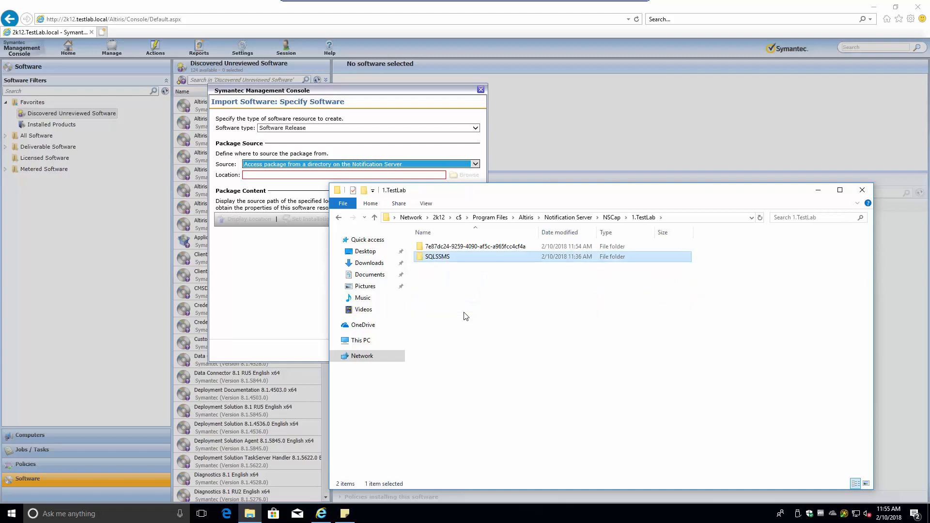
Open the SQLSSMS folder inside 1.TestLab and copy its full path
{"action": "double_click", "coordinate": [471, 248]}
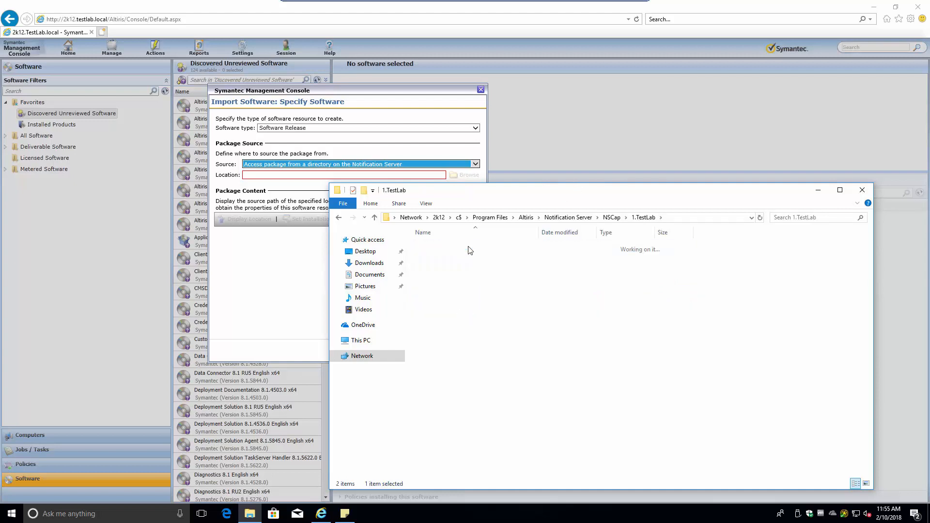
{"action": "left_click", "coordinate": [587, 217]}
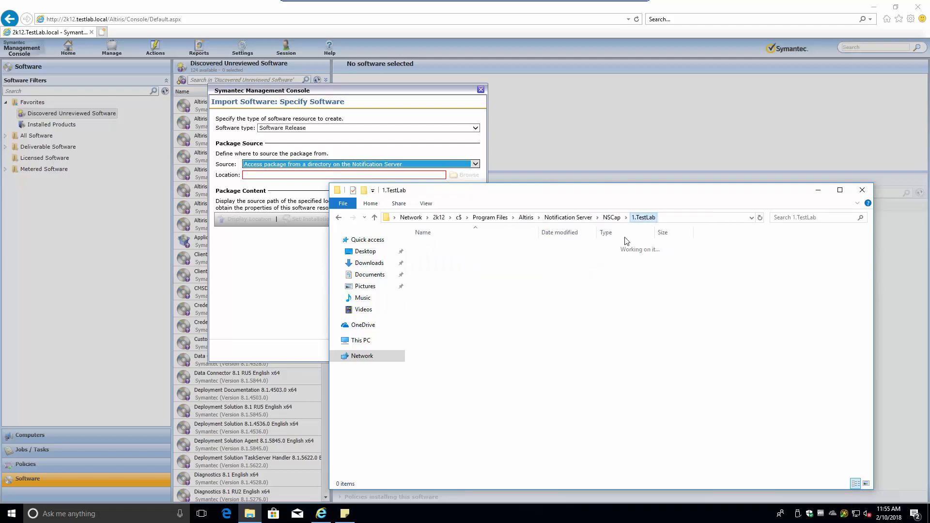
{"action": "double_click", "coordinate": [437, 257]}
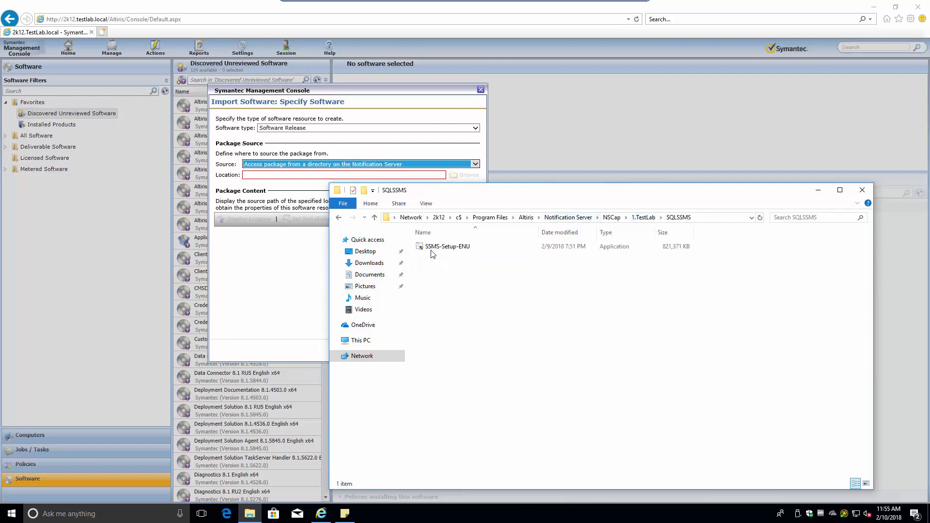
{"action": "left_click", "coordinate": [703, 219]}
{"action": "key", "text": "ctrl+c"}
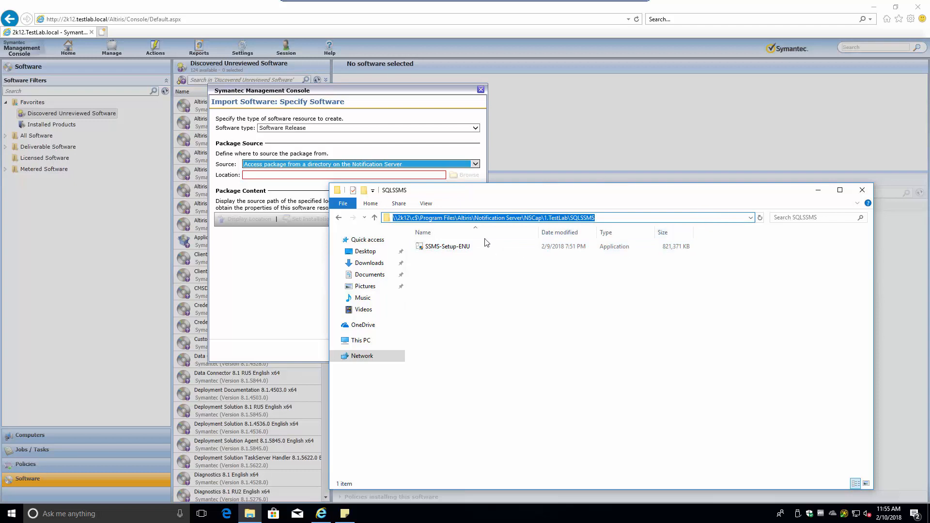
Paste the copied path as the package location and replace its \\2k12\c$ prefix with c:
{"action": "left_click", "coordinate": [279, 185]}
{"action": "left_click", "coordinate": [270, 176]}
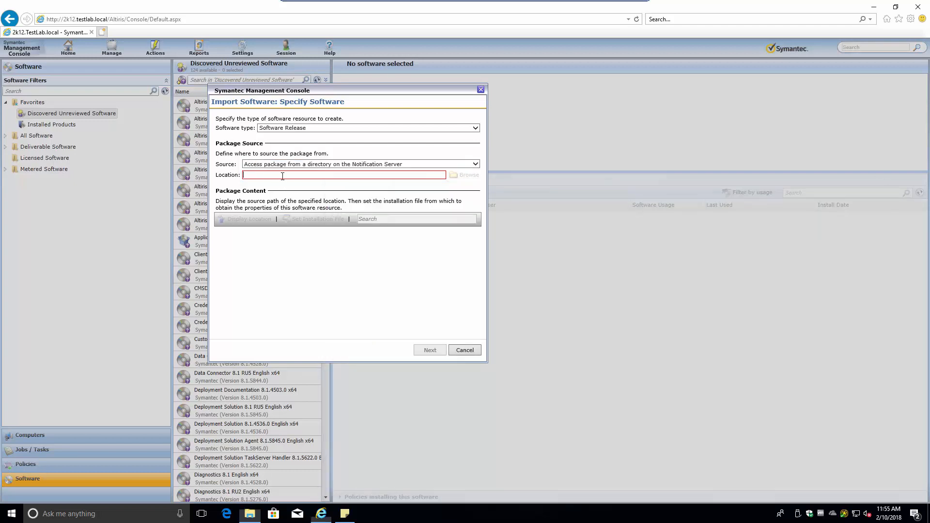
{"action": "key", "text": "ctrl+v"}
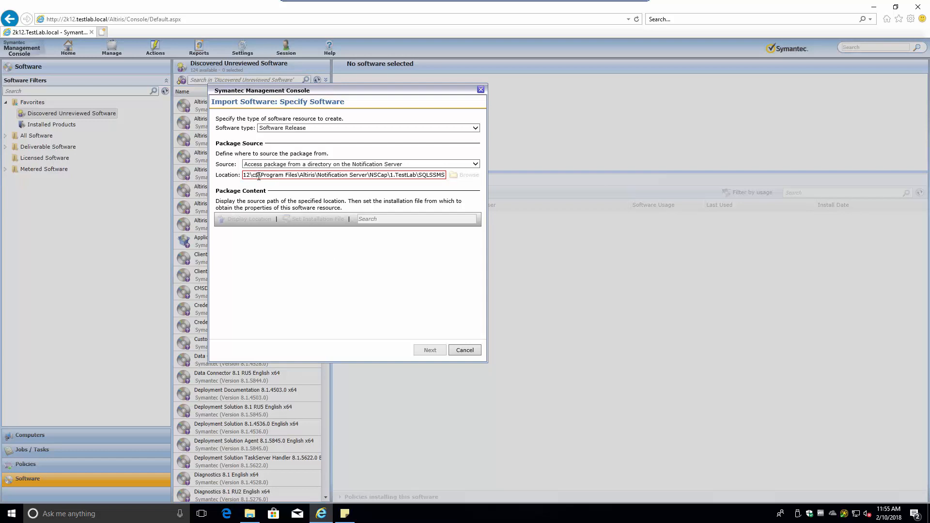
{"action": "left_click_drag", "start_coordinate": [221, 178], "coordinate": [237, 188]}
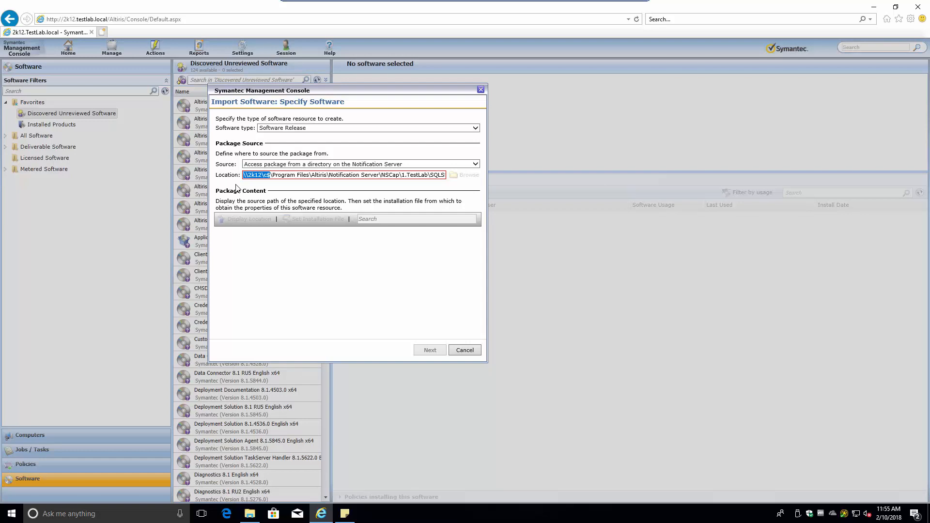
{"action": "type", "text": "c:"}
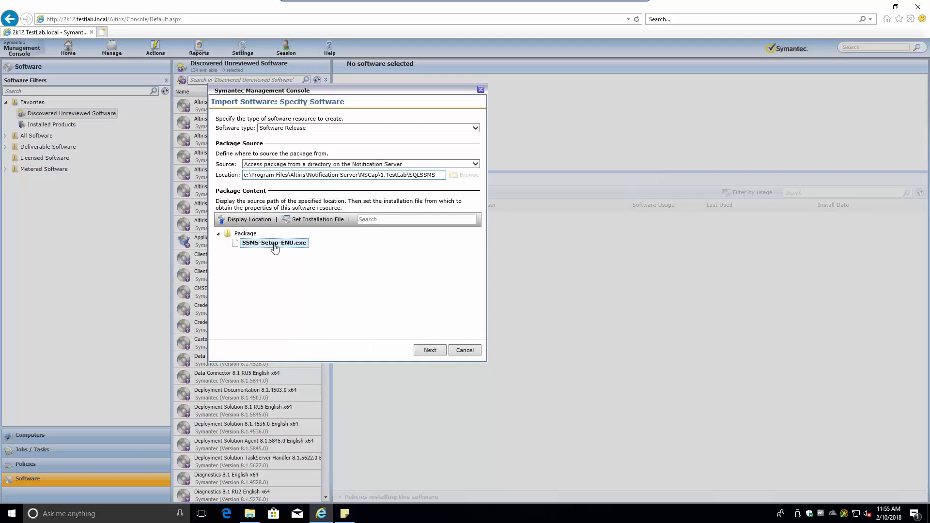
Make SSMS-Setup-ENU.exe the package's installation file, declining to continue without one
{"action": "left_click", "coordinate": [312, 222]}
{"action": "left_click", "coordinate": [314, 222]}
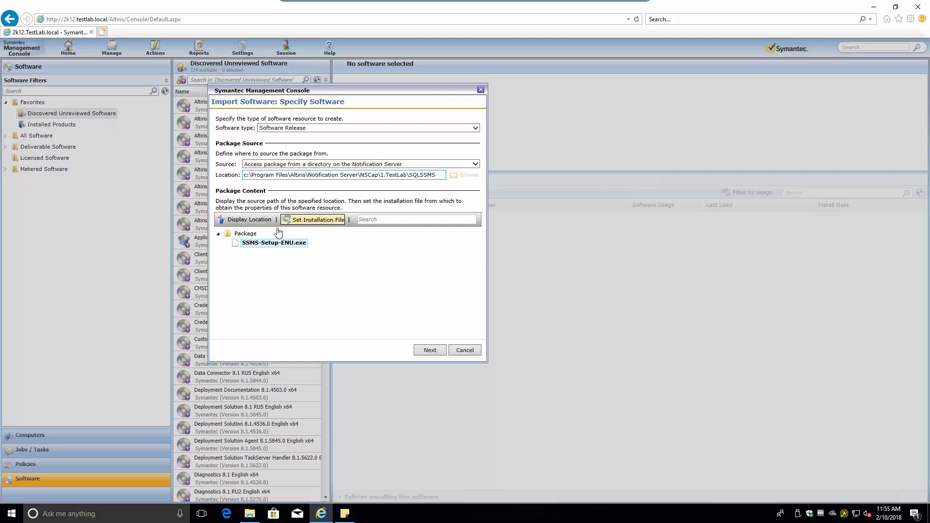
{"action": "left_click", "coordinate": [432, 351]}
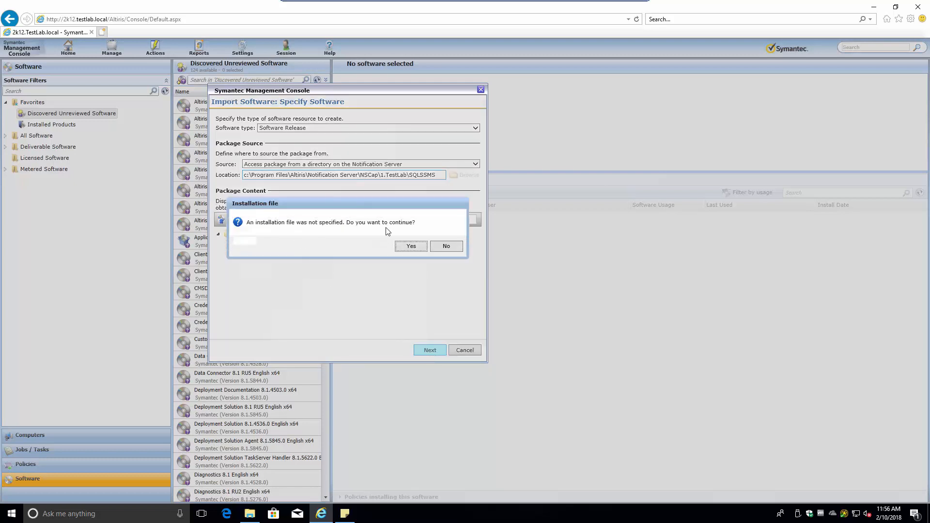
{"action": "left_click", "coordinate": [443, 247]}
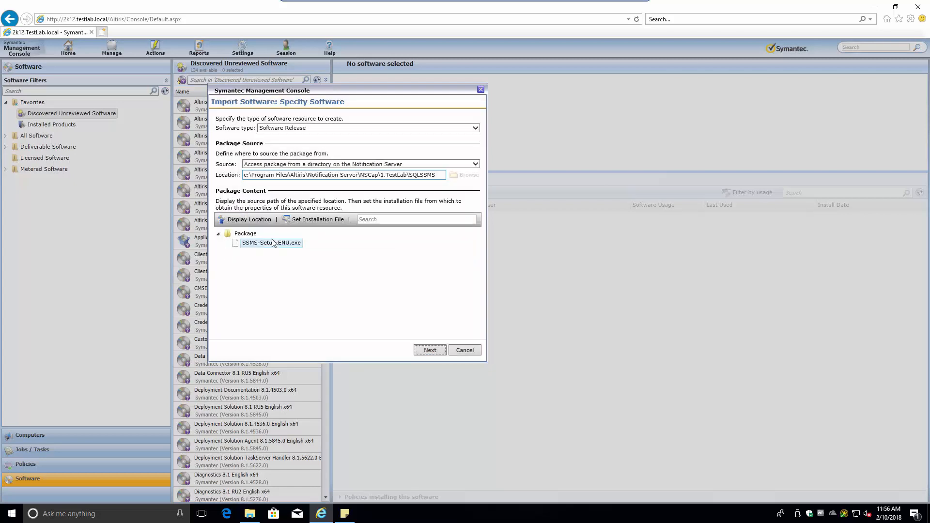
{"action": "left_click", "coordinate": [310, 221]}
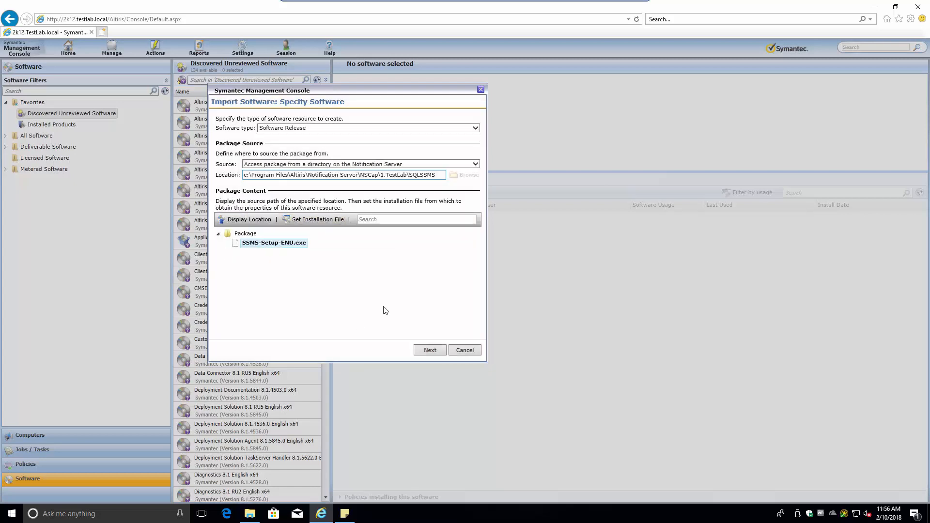
Continue to the software details and finish the import by updating the existing Microsoft SQL Server Management Studio - 17.4 resource
{"action": "left_click", "coordinate": [427, 350]}
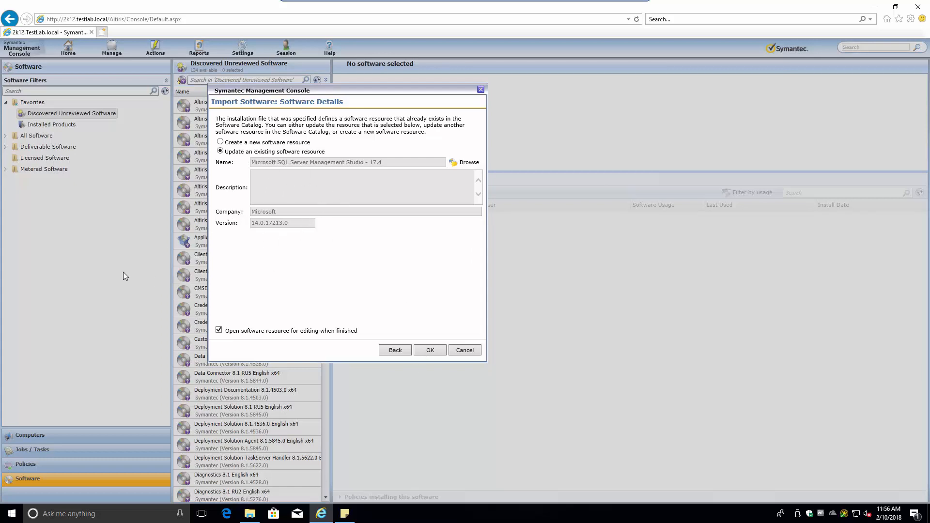
{"action": "left_click", "coordinate": [431, 350]}
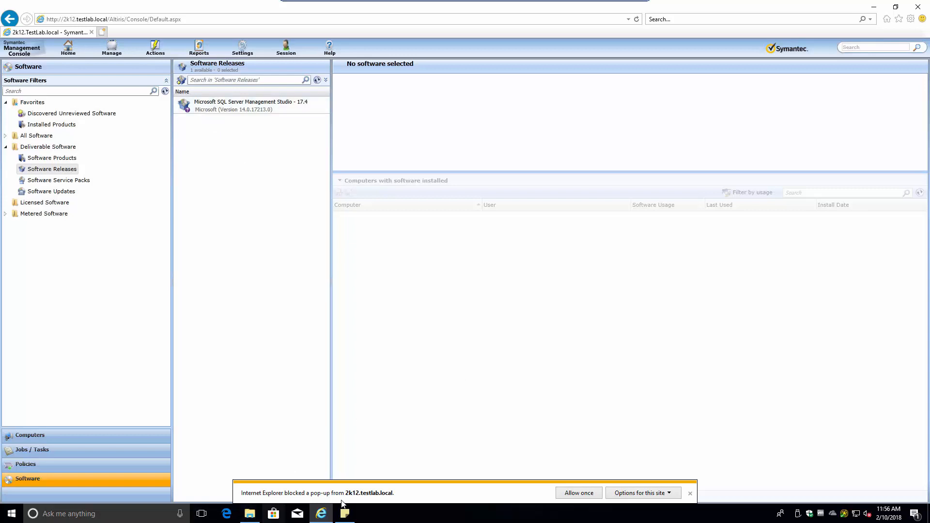
Always allow pop-ups from 2k12.testlab.local and open the Microsoft SQL Server Management Studio - 17.4 software resource for editing
{"action": "left_click", "coordinate": [651, 494]}
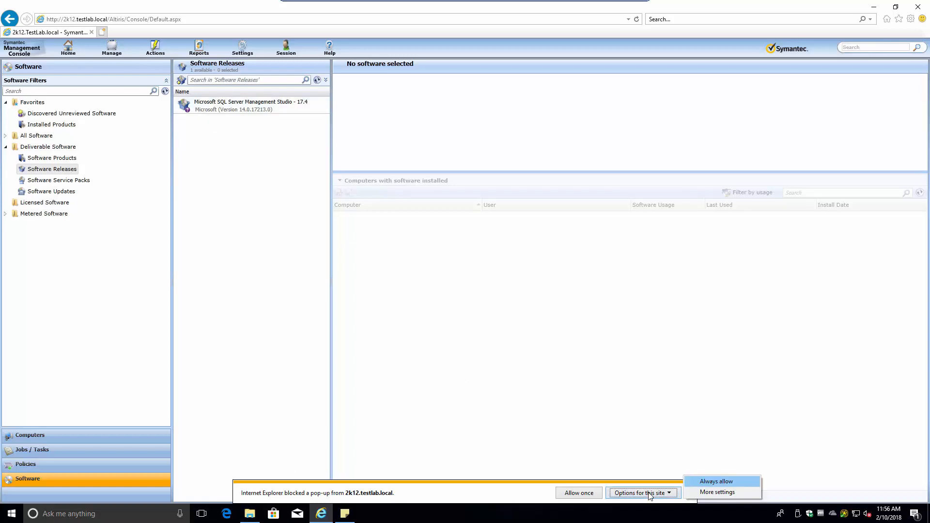
{"action": "left_click", "coordinate": [707, 482]}
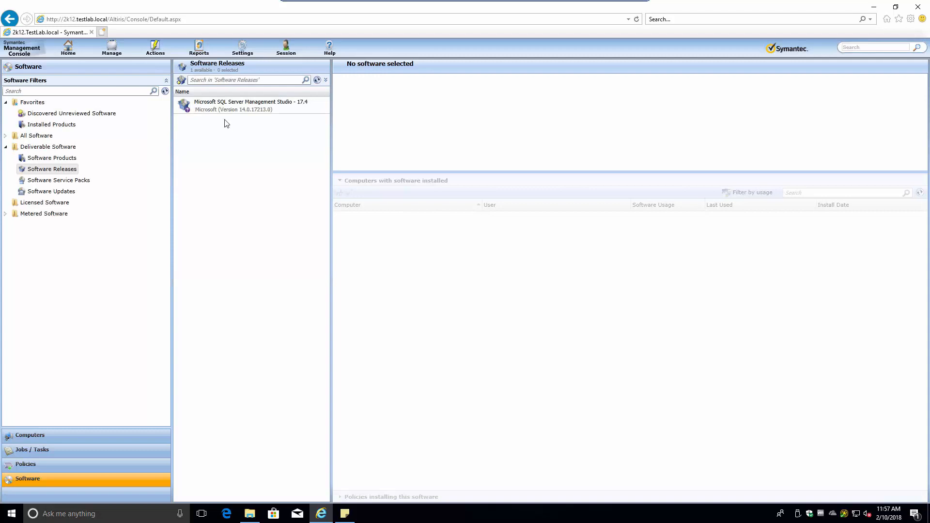
{"action": "left_click", "coordinate": [226, 106]}
{"action": "right_click", "coordinate": [219, 106]}
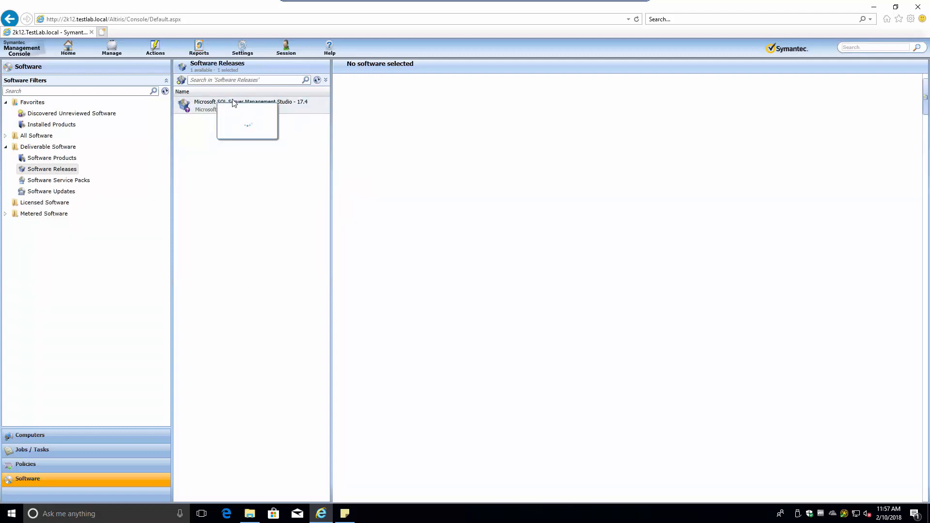
{"action": "mouse_move", "coordinate": [246, 166]}
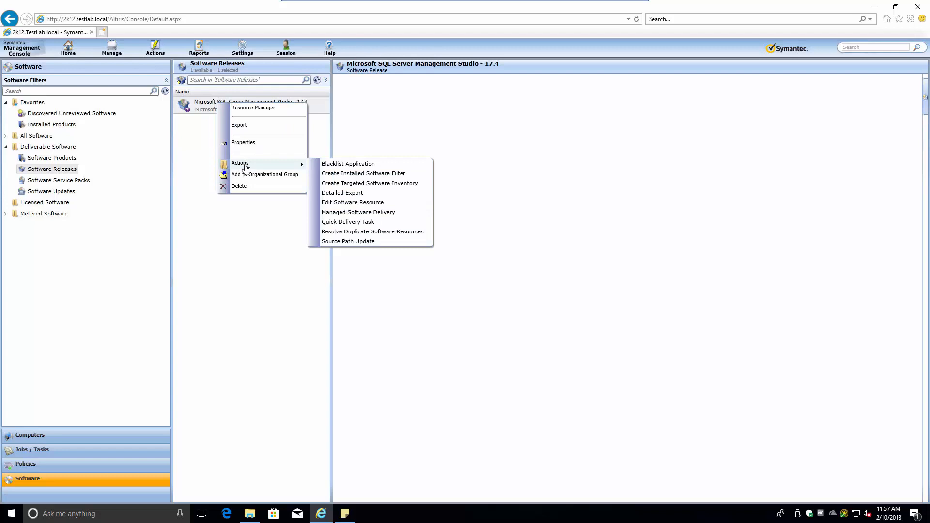
{"action": "left_click", "coordinate": [339, 203]}
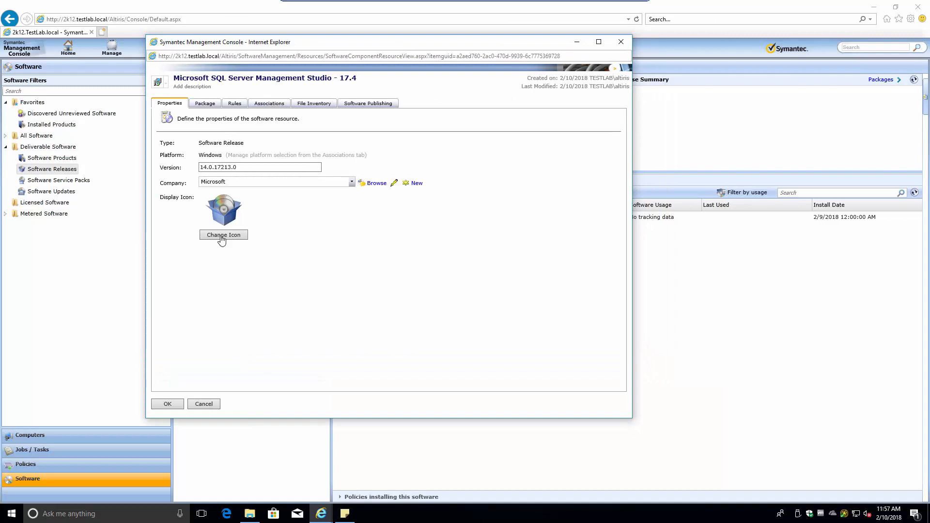
Open the Install command line of the resource's package for editing
{"action": "left_click", "coordinate": [204, 104]}
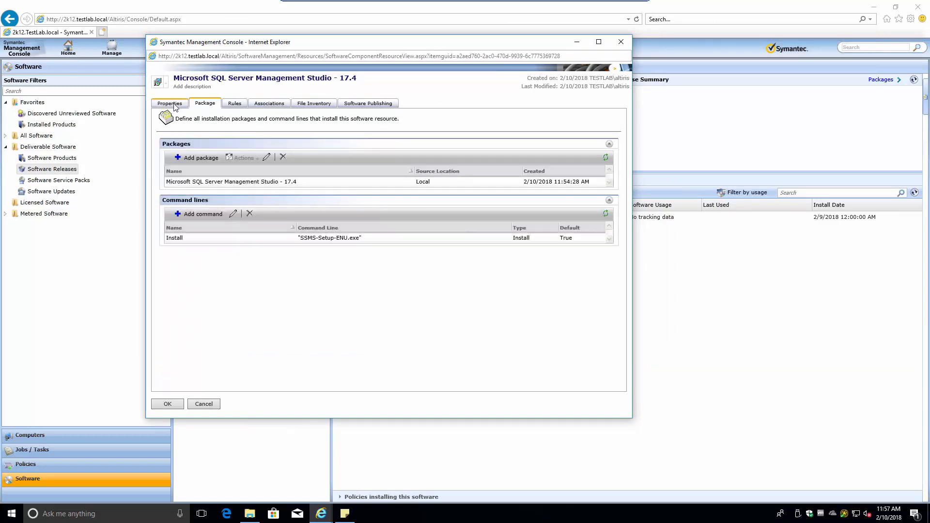
{"action": "left_click", "coordinate": [183, 238]}
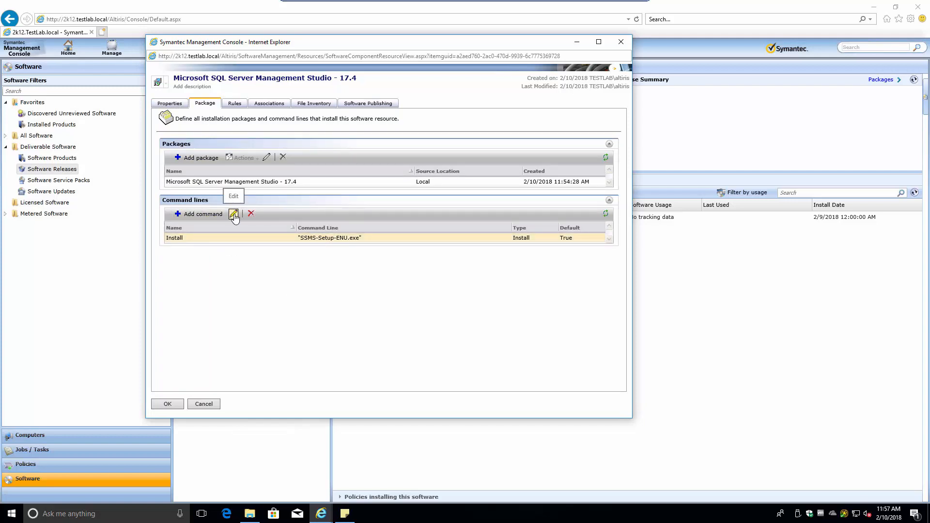
{"action": "left_click", "coordinate": [234, 215]}
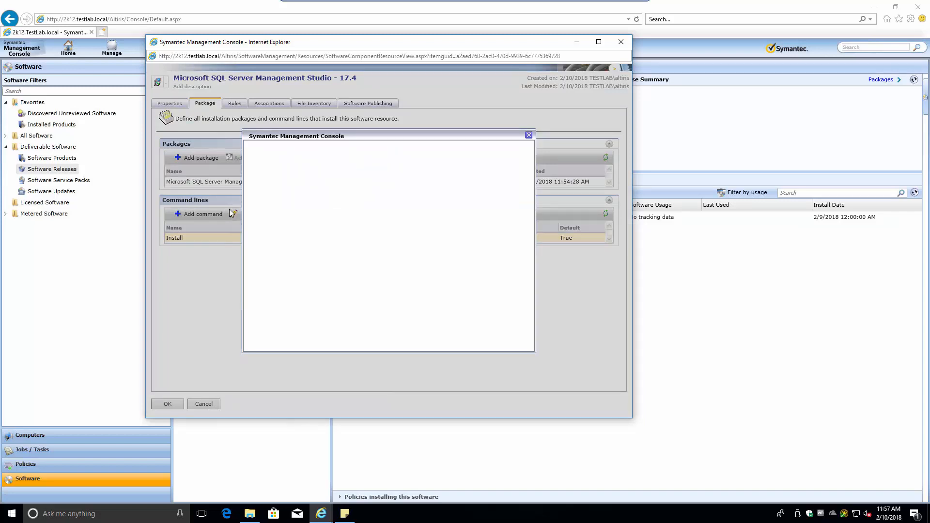
{"action": "left_click", "coordinate": [226, 518]}
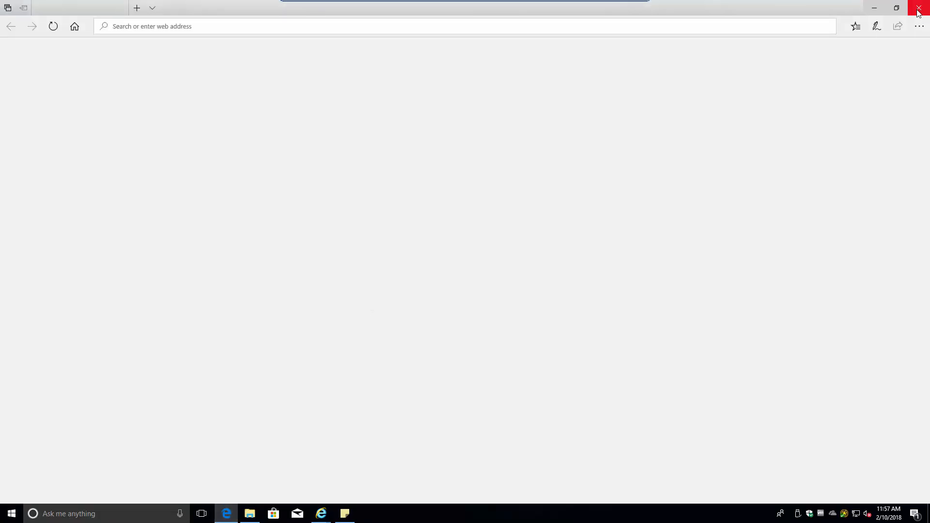
{"action": "left_click", "coordinate": [226, 515]}
{"action": "key", "text": "alt+Tab"}
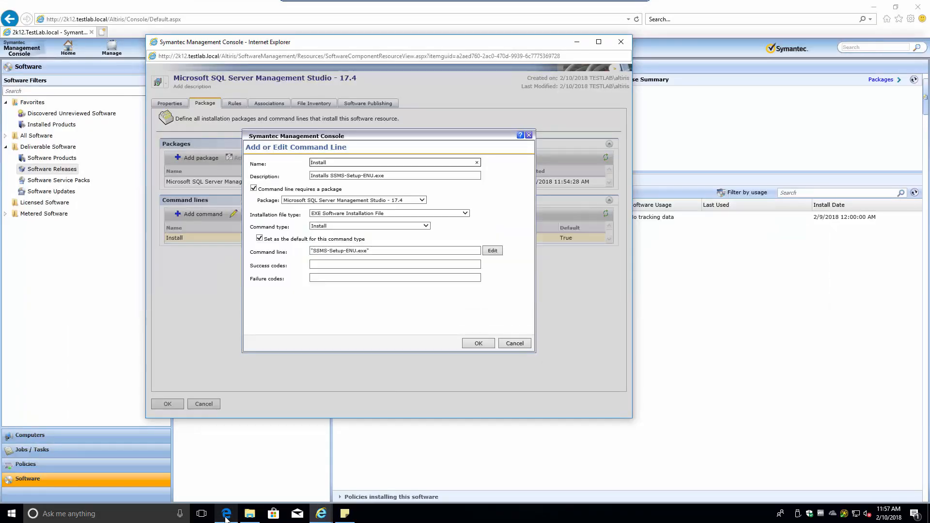
{"action": "left_click", "coordinate": [226, 514]}
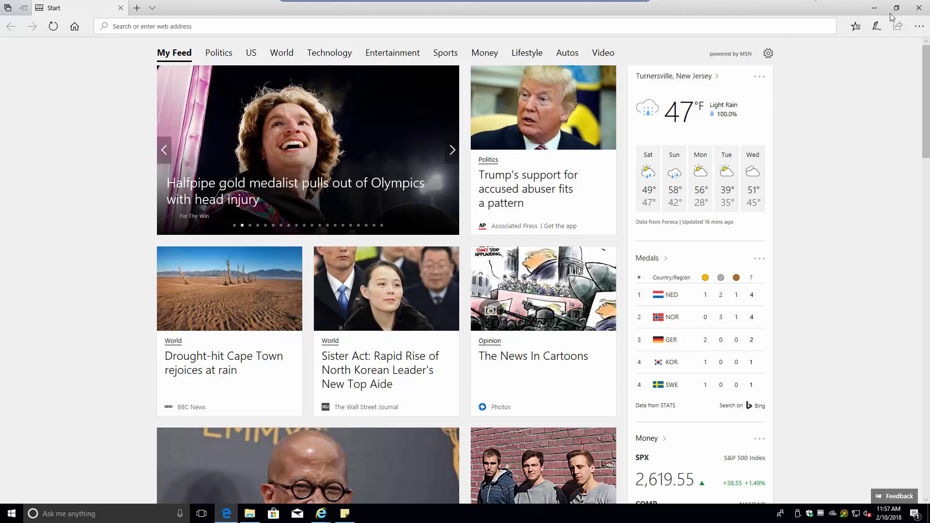
{"action": "left_click", "coordinate": [919, 8]}
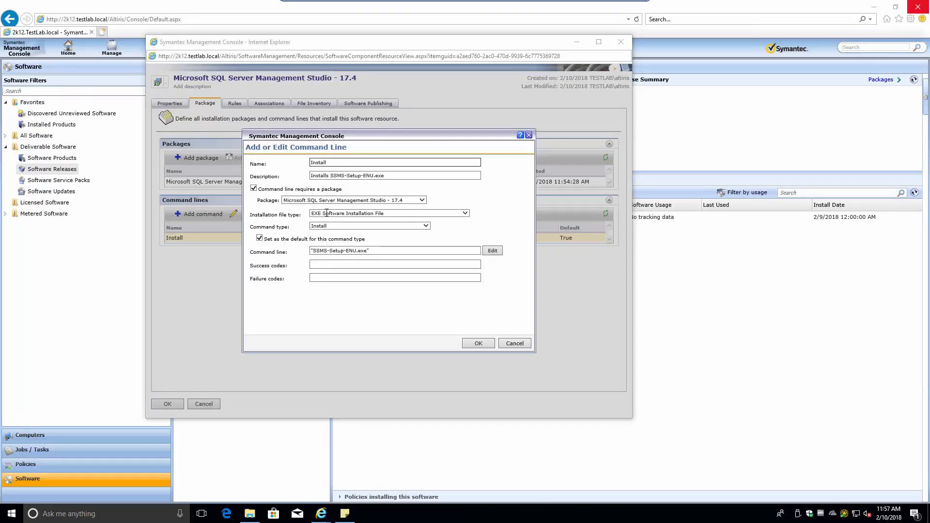
Replace the command line's name with the partial text "SQL Management S"
{"action": "double_click", "coordinate": [314, 165]}
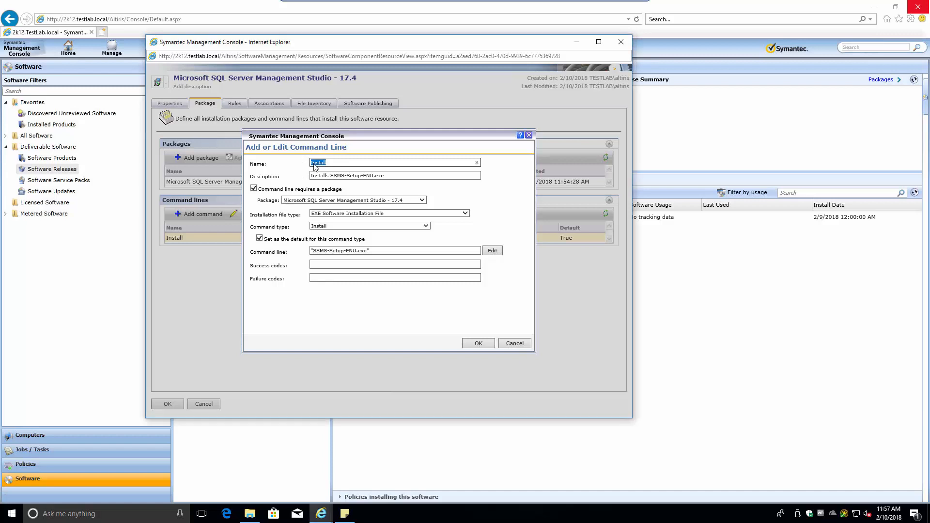
{"action": "type", "text": "SQL Management S"}
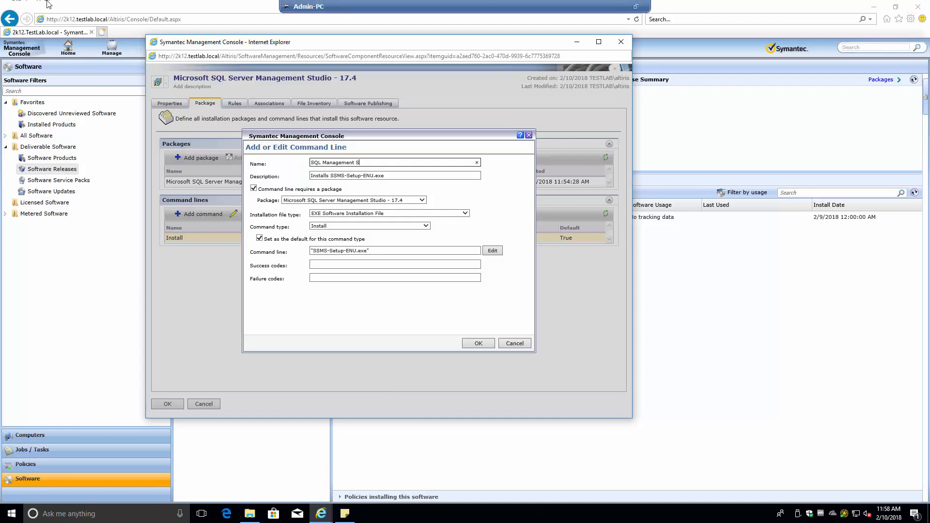
Leave full screen, switch to the vSphere Client and open the console of the SQL virtual machine
{"action": "left_click", "coordinate": [636, 7]}
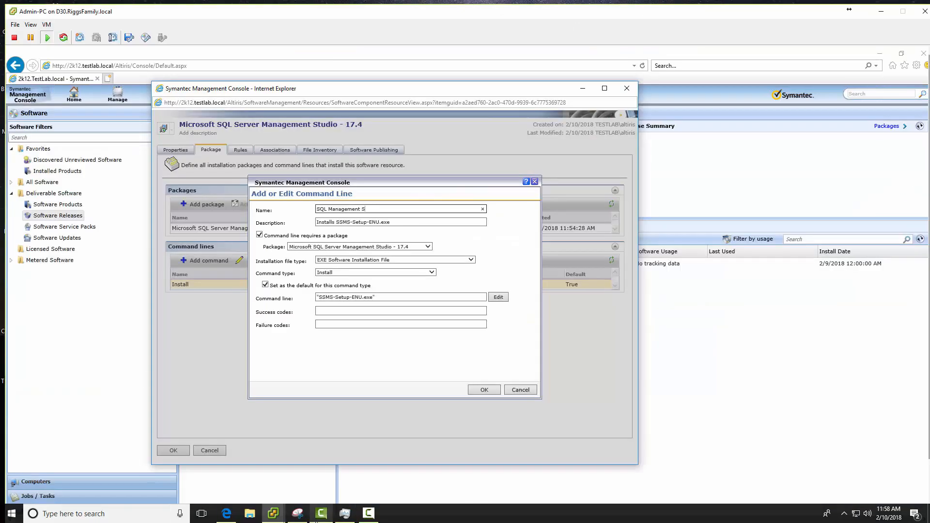
{"action": "mouse_move", "coordinate": [273, 513]}
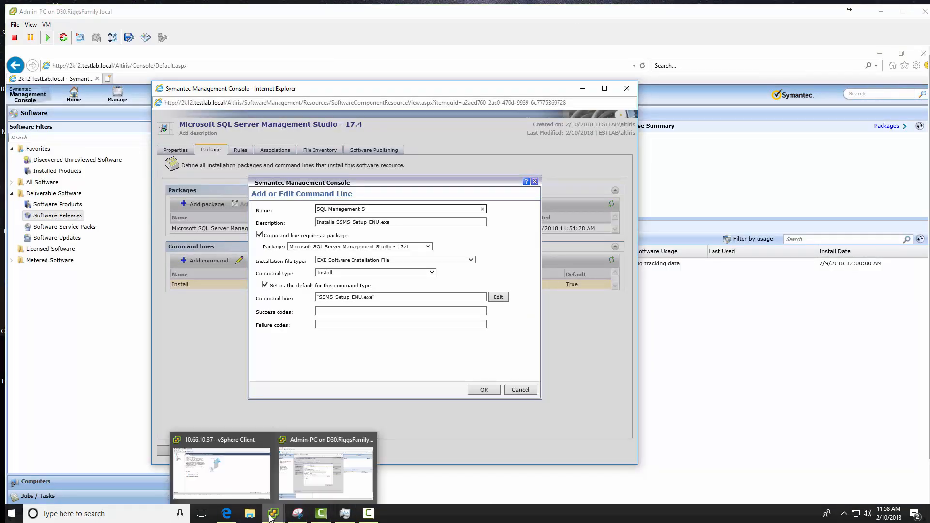
{"action": "left_click", "coordinate": [249, 484]}
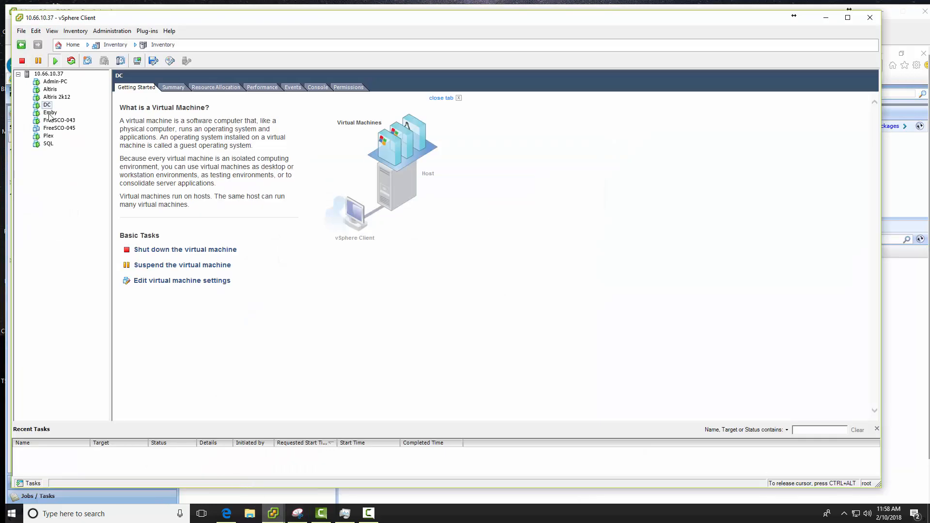
{"action": "left_click", "coordinate": [48, 144]}
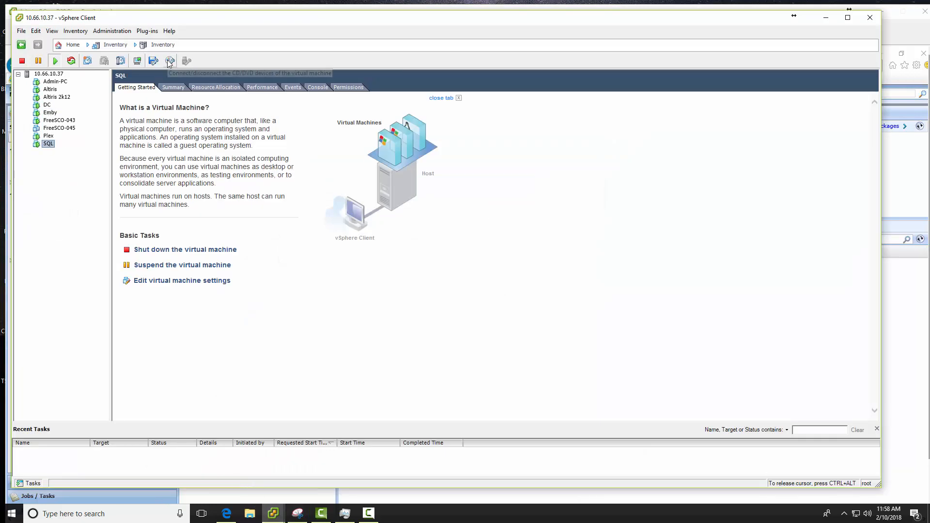
{"action": "left_click", "coordinate": [137, 60]}
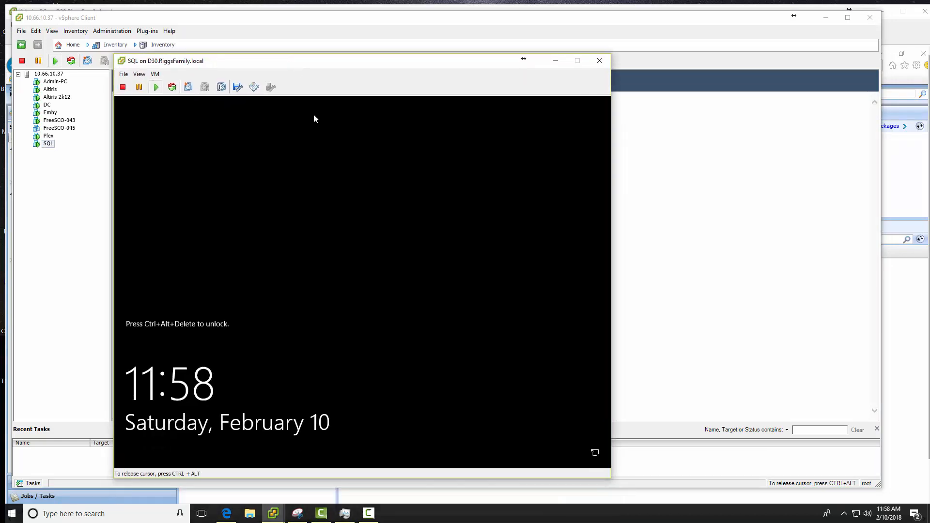
Unlock the SQL virtual machine and sign in with the account password
{"action": "key", "text": "ctrl+alt+Insert"}
{"action": "type", "text": "****"}
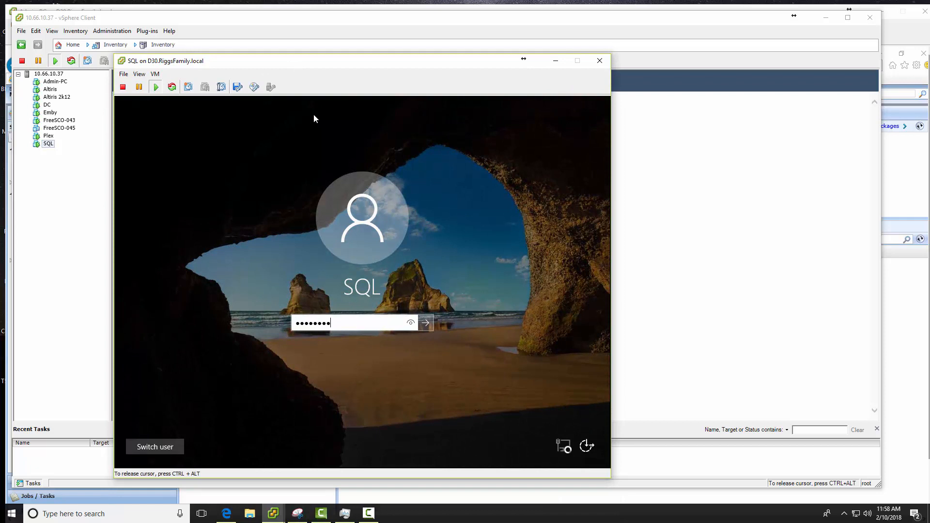
{"action": "type", "text": "*****"}
{"action": "key", "text": "Return"}
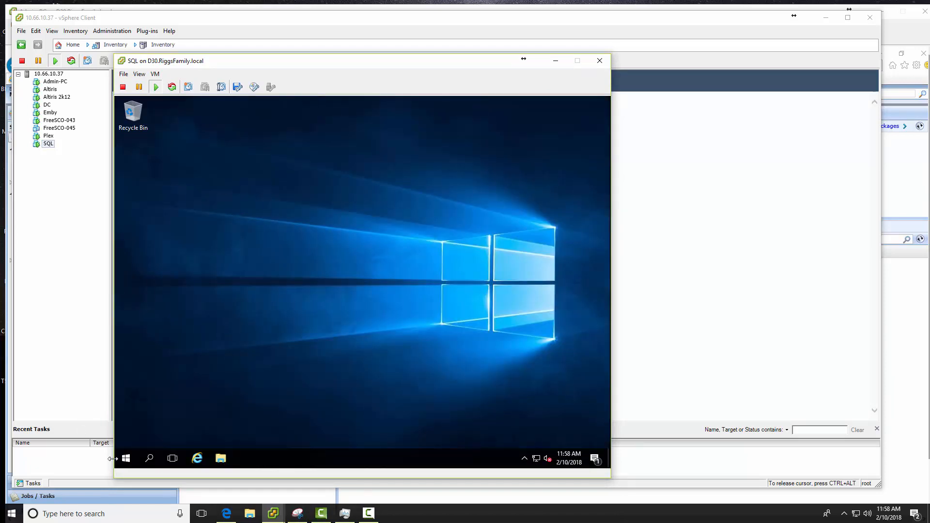
Look up the full product name of Management Studio among the SQL server's installed programs and return to the Admin-PC console
{"action": "left_click", "coordinate": [126, 458]}
{"action": "left_click", "coordinate": [197, 382]}
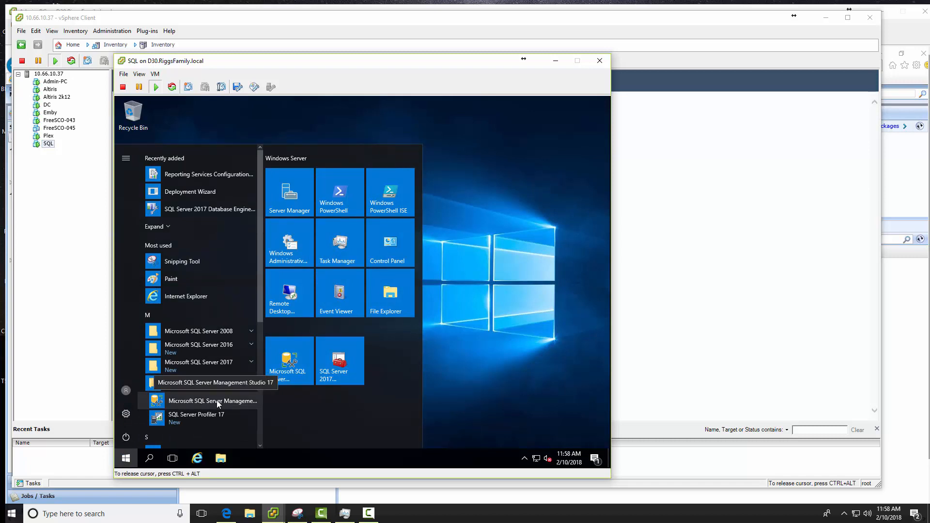
{"action": "left_click", "coordinate": [600, 61]}
{"action": "left_click", "coordinate": [143, 7]}
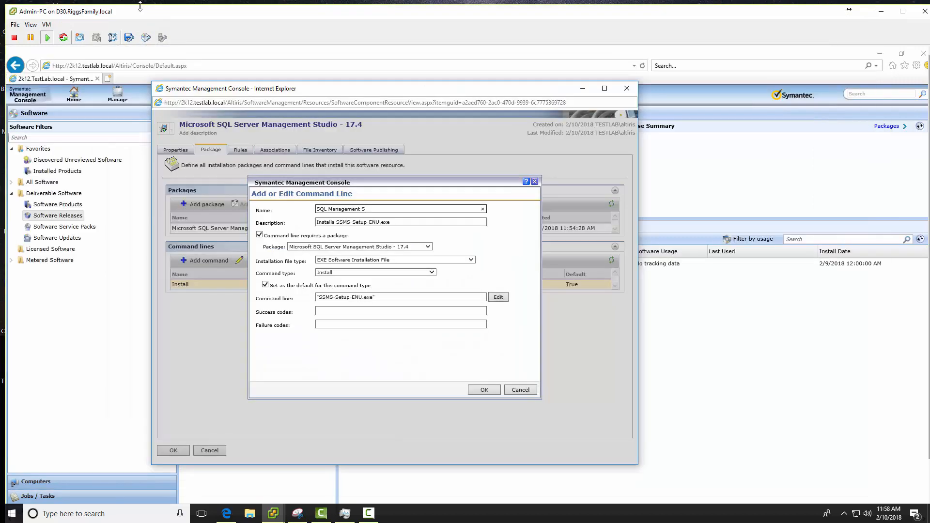
Show the Admin-PC console full screen and complete the command line's name as "SQL Server Management Studio - Install"
{"action": "left_click", "coordinate": [30, 24]}
{"action": "left_click", "coordinate": [82, 69]}
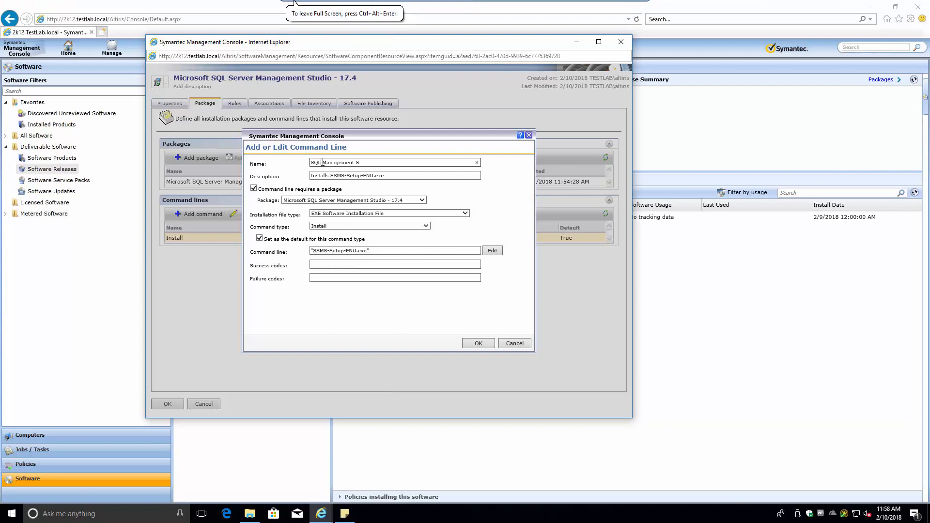
{"action": "type", "text": "Server"}
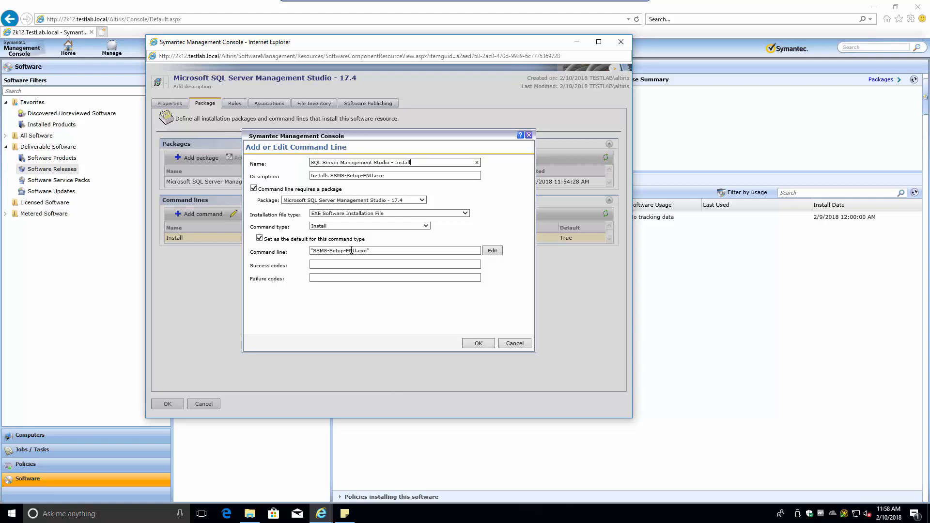
Select the SSMS-Setup-ENU.exe command text and search the web in a new browser tab for "install sql server management studio 2017 command line"
{"action": "left_click_drag", "start_coordinate": [315, 253], "coordinate": [365, 253]}
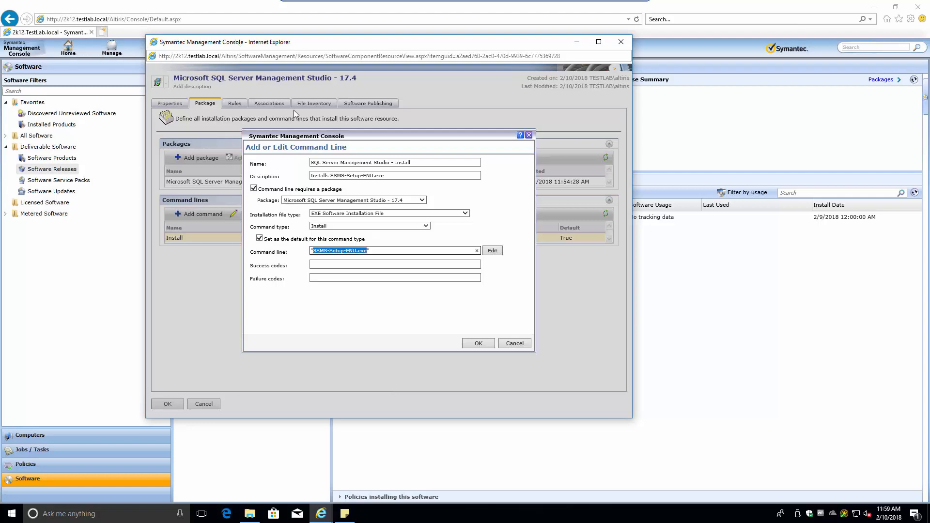
{"action": "left_click", "coordinate": [103, 32]}
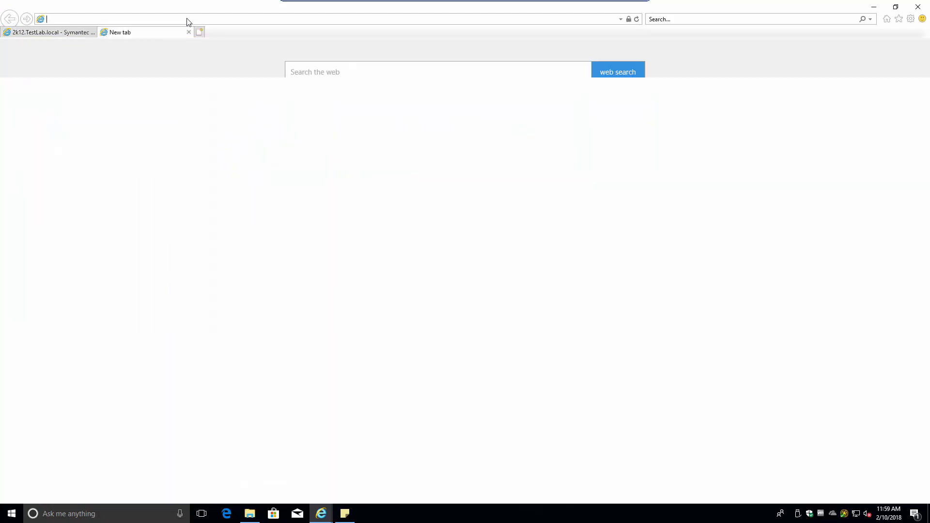
{"action": "type", "text": "i"}
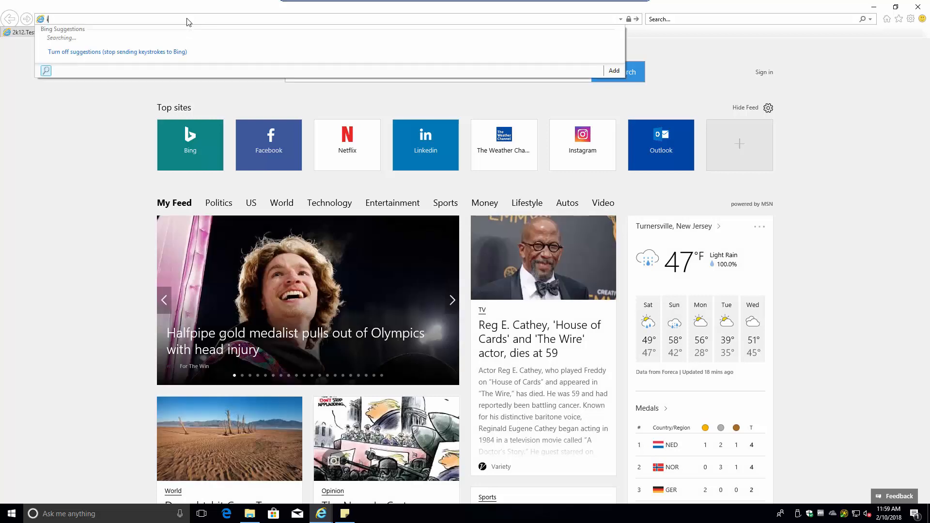
{"action": "type", "text": "nstall sql s"}
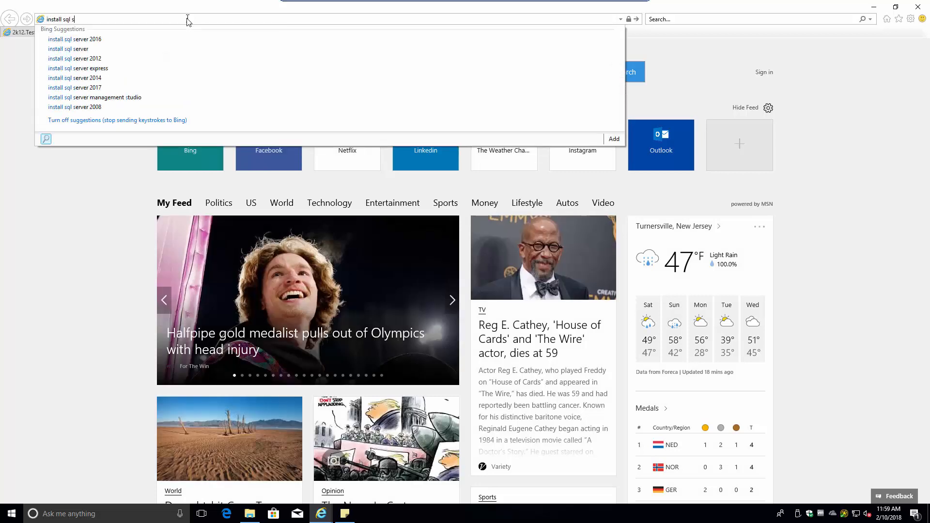
{"action": "type", "text": "erver management"}
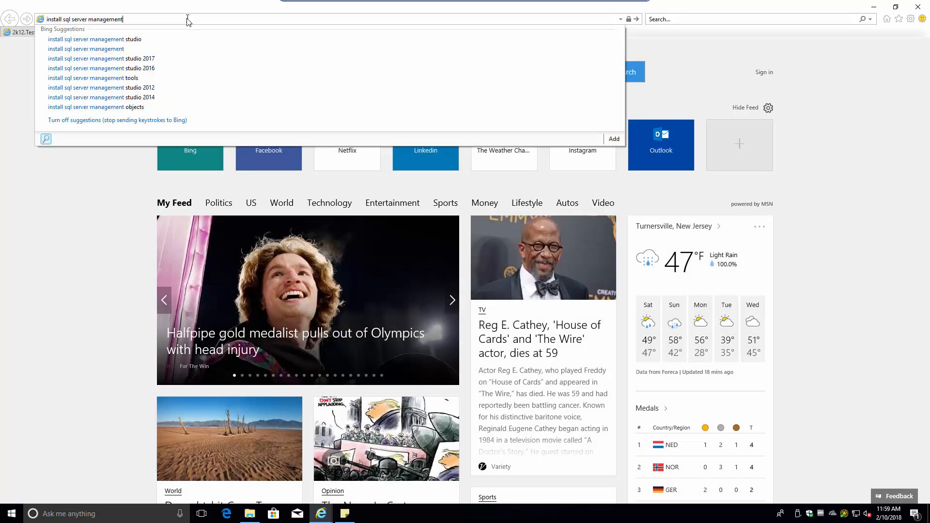
{"action": "key", "text": "Down"}
{"action": "key", "text": "Down"}
{"action": "key", "text": "Down"}
{"action": "type", "text": "con"}
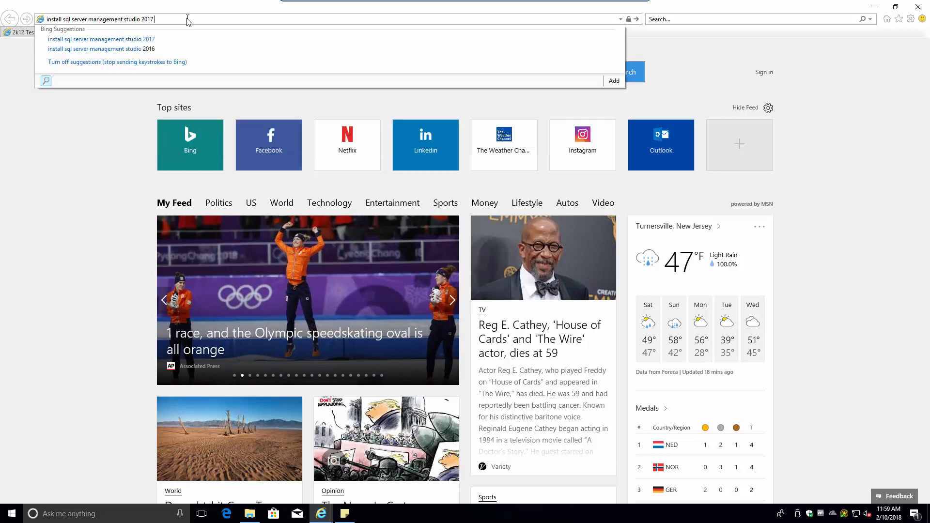
{"action": "type", "text": "mand"}
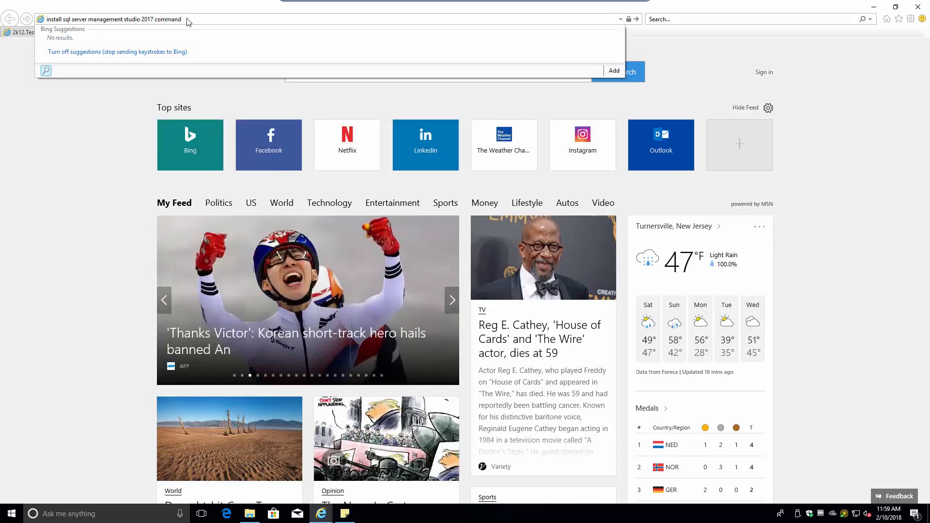
{"action": "type", "text": " line"}
{"action": "key", "text": "Return"}
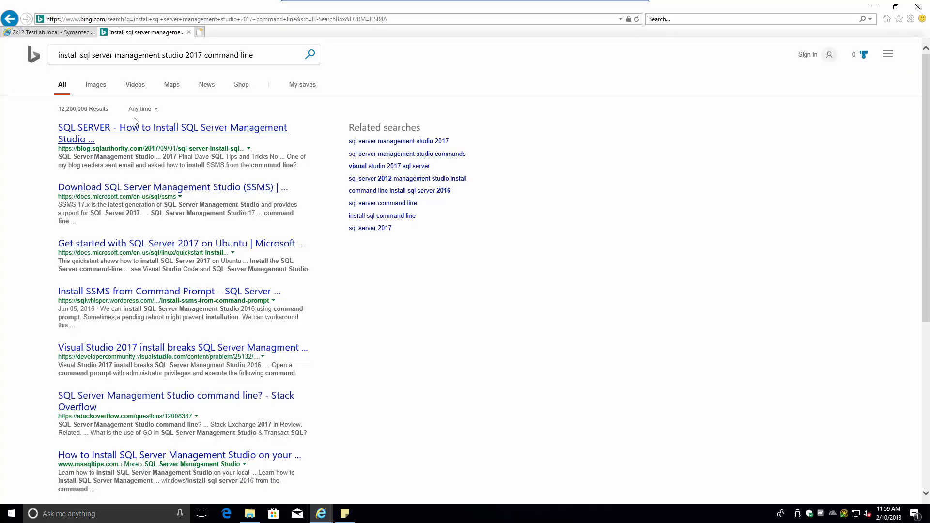
Open the "Install SSMS from Command Prompt" search result and read its installation syntax
{"action": "left_click", "coordinate": [173, 295]}
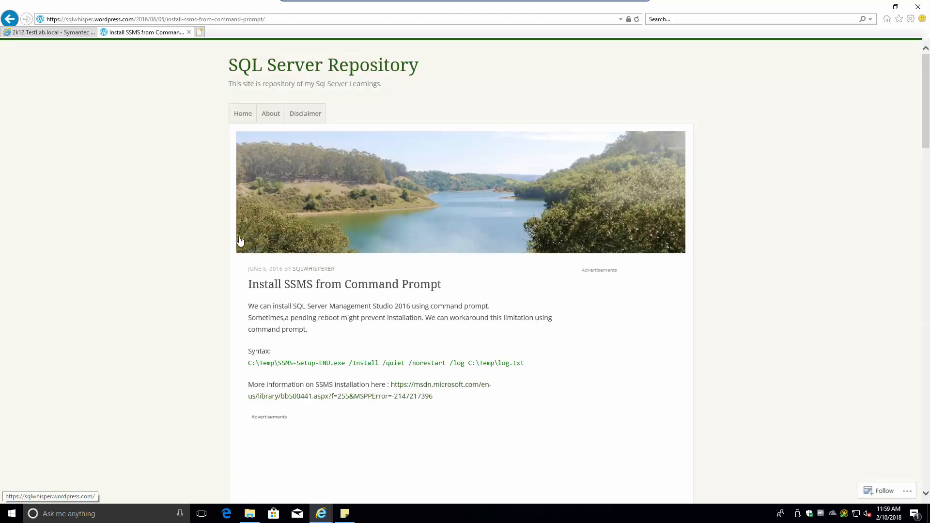
{"action": "scroll", "coordinate": [209, 257], "scroll_direction": "down", "scroll_amount": 2}
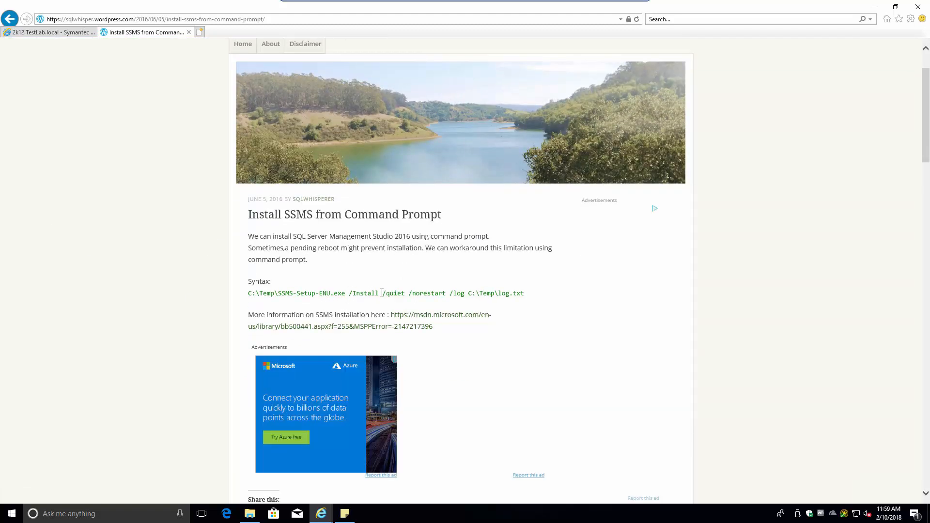
Copy the switches "/Install /quiet /norestart /log C:\Temp\log.txt" from the web page's syntax and append them to the "SSMS-Setup-ENU.exe" command line
{"action": "left_click_drag", "start_coordinate": [450, 296], "coordinate": [350, 296]}
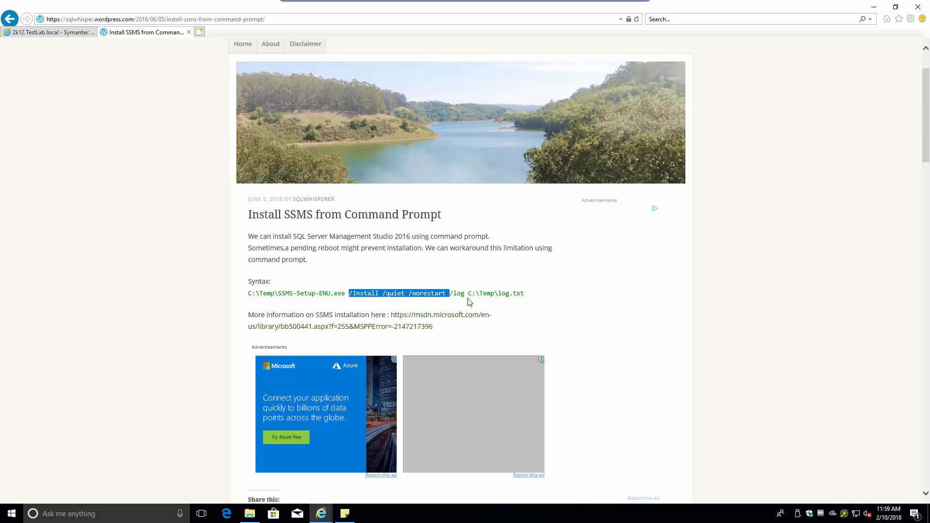
{"action": "left_click", "coordinate": [484, 295]}
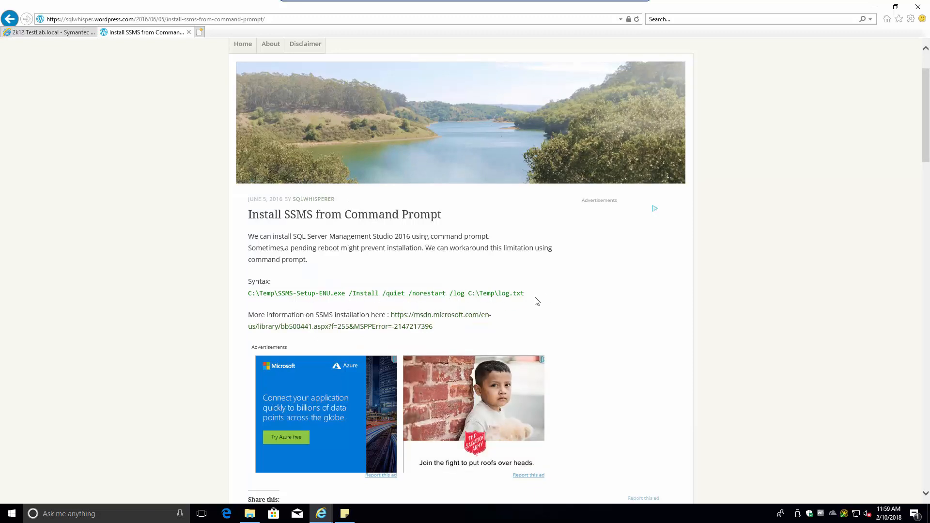
{"action": "left_click_drag", "start_coordinate": [527, 294], "coordinate": [346, 297]}
{"action": "key", "text": "ctrl+c"}
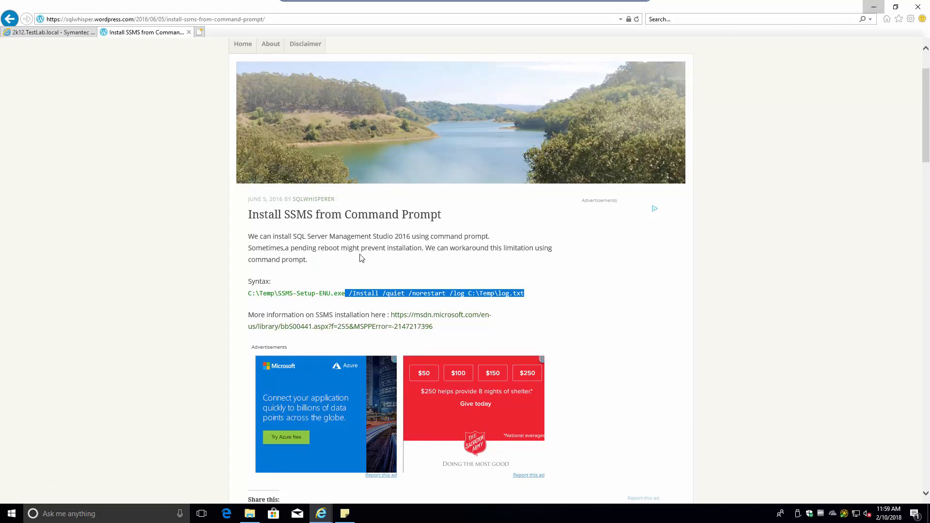
{"action": "key", "text": "alt+Tab"}
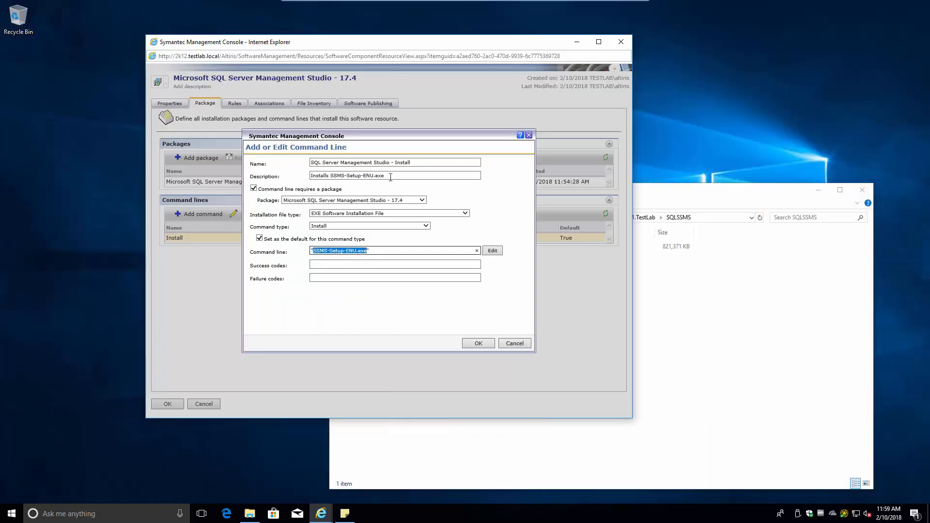
{"action": "left_click", "coordinate": [376, 252]}
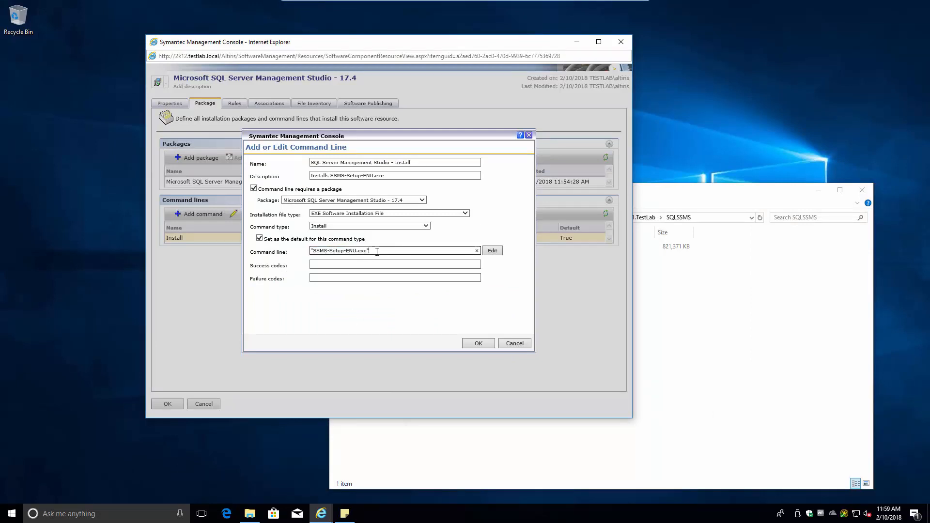
{"action": "key", "text": "ctrl+v"}
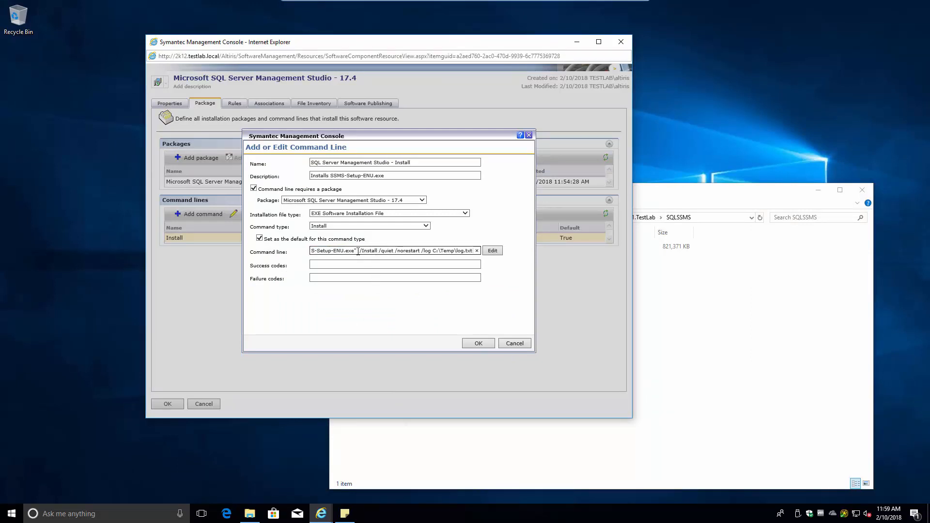
{"action": "key", "text": "Delete"}
Set the command line's success codes to "0, 1641, 3010" and save the command line
{"action": "left_click", "coordinate": [335, 266]}
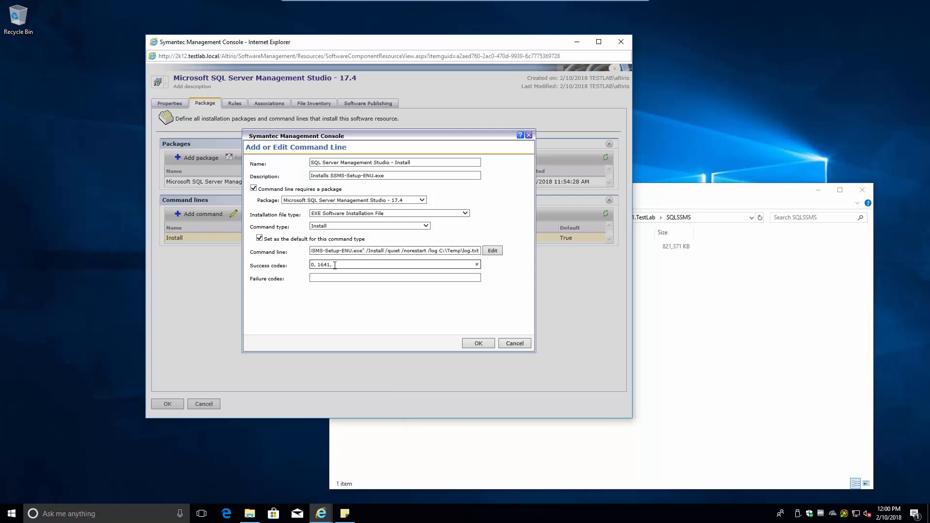
{"action": "type", "text": ", 1641, 3010"}
{"action": "key", "text": "Tab"}
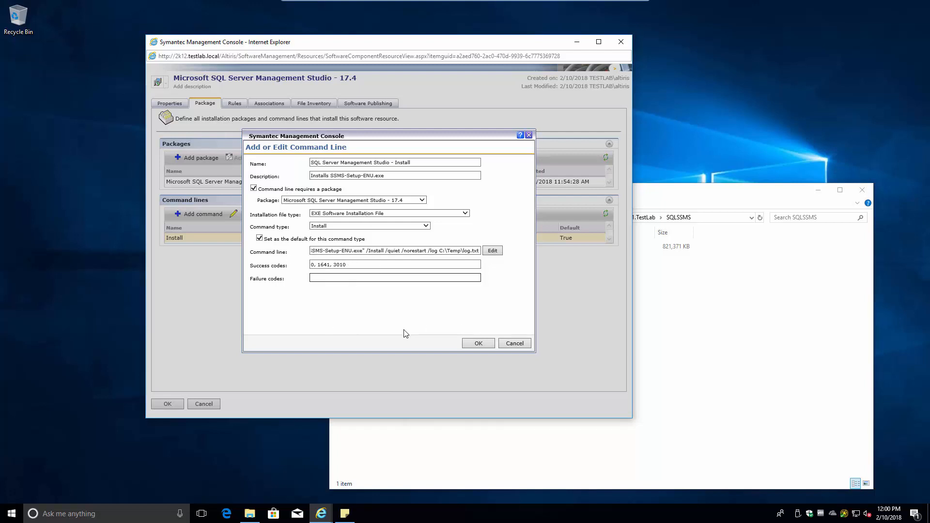
{"action": "left_click", "coordinate": [479, 343]}
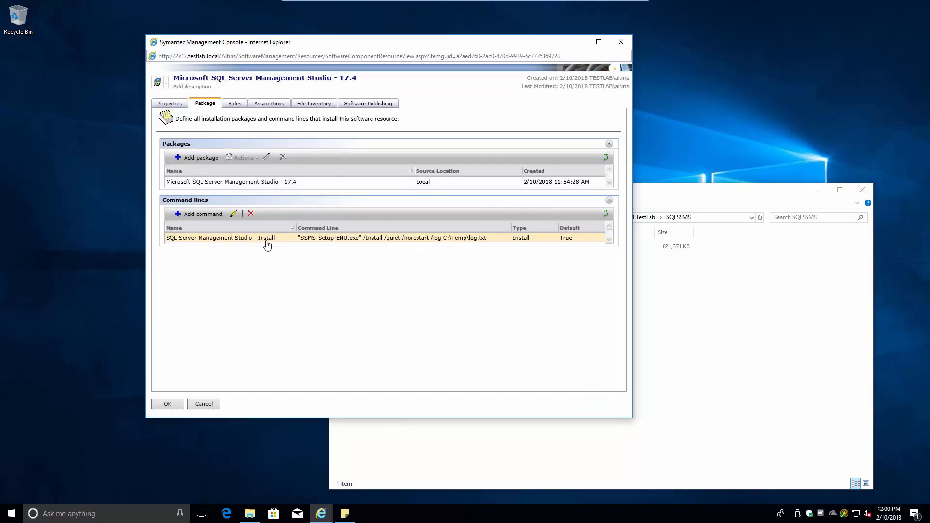
Edit the Microsoft SQL Server Management Studio - 17.4 package to assign it to All Package Servers, and save it
{"action": "left_click", "coordinate": [227, 188]}
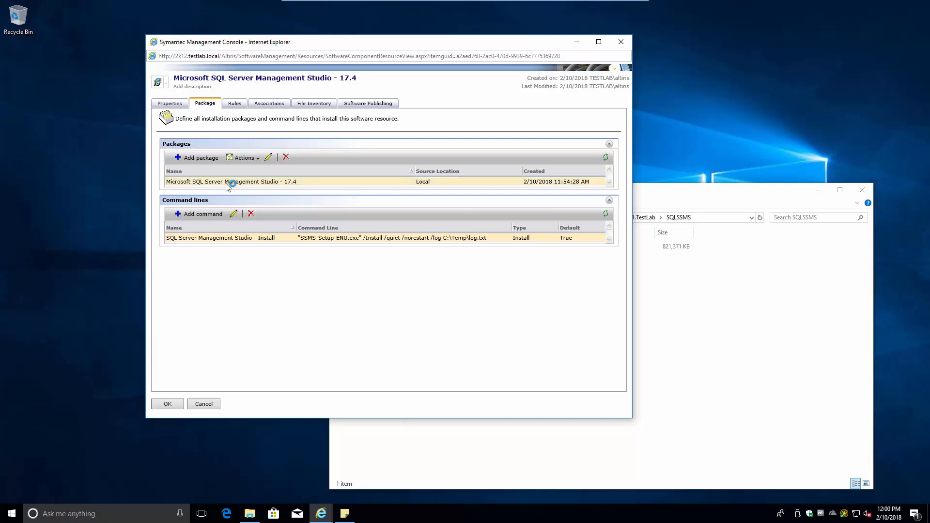
{"action": "left_click", "coordinate": [268, 160]}
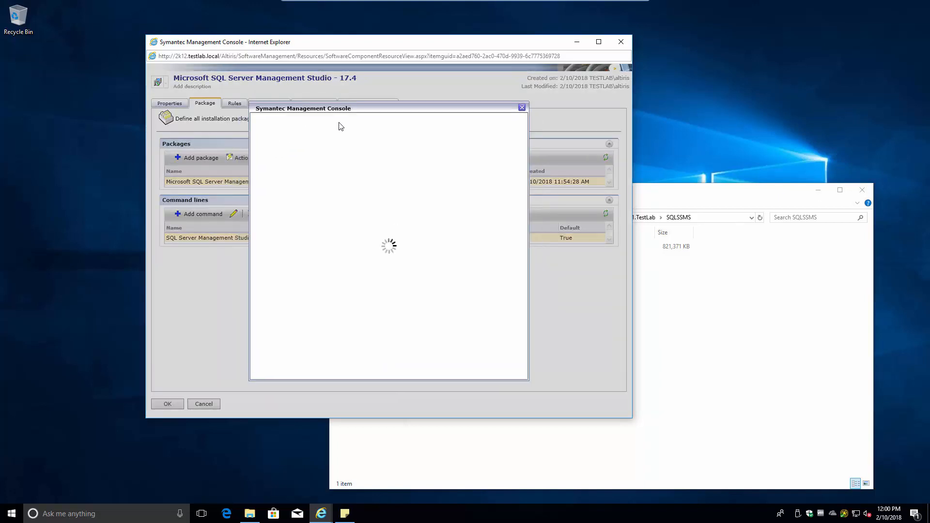
{"action": "left_click_drag", "start_coordinate": [360, 112], "coordinate": [302, 94]}
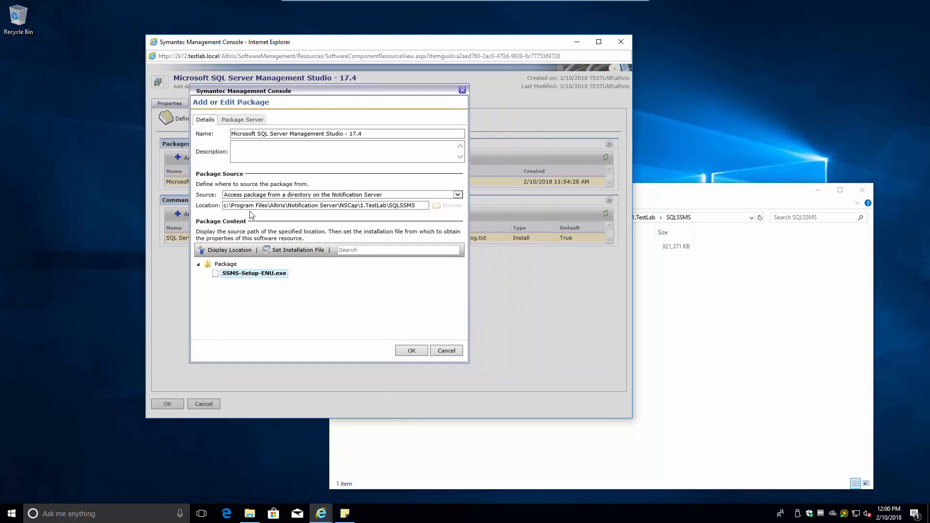
{"action": "left_click", "coordinate": [239, 121]}
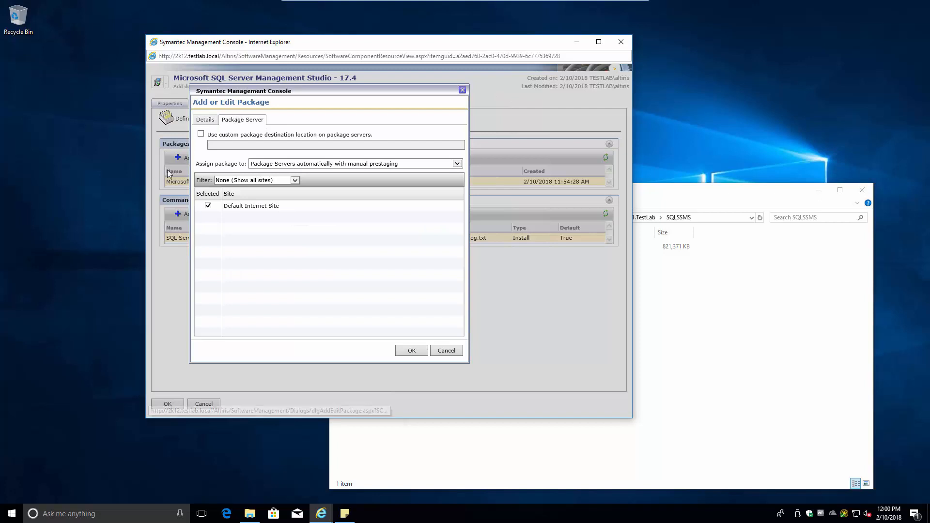
{"action": "left_click", "coordinate": [288, 164]}
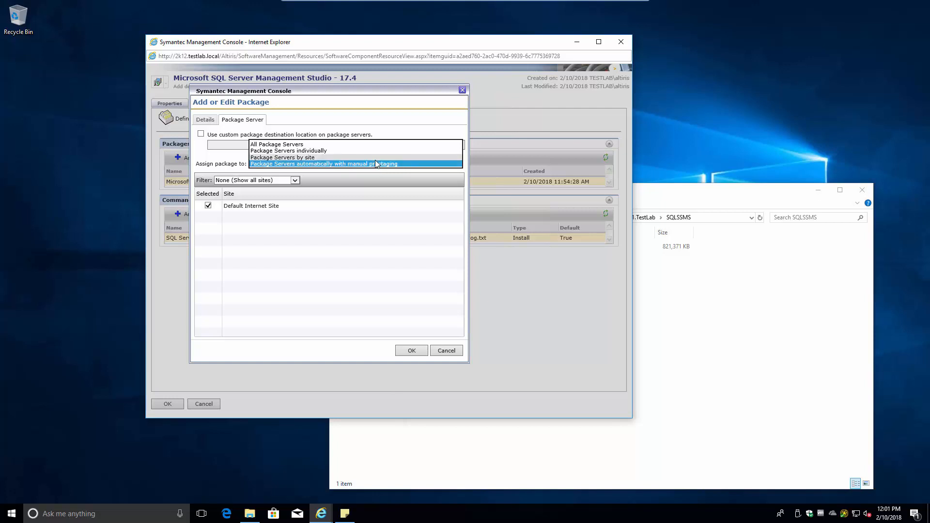
{"action": "left_click", "coordinate": [305, 145]}
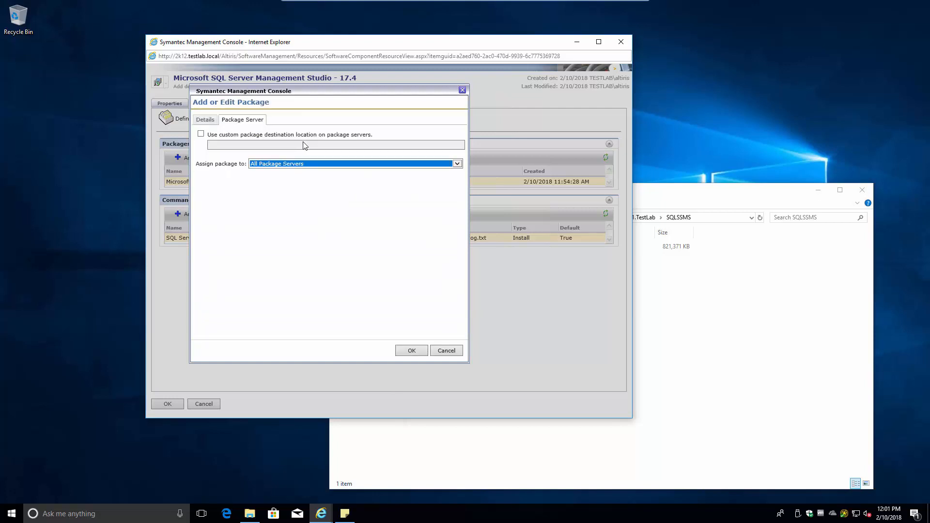
{"action": "left_click", "coordinate": [411, 350]}
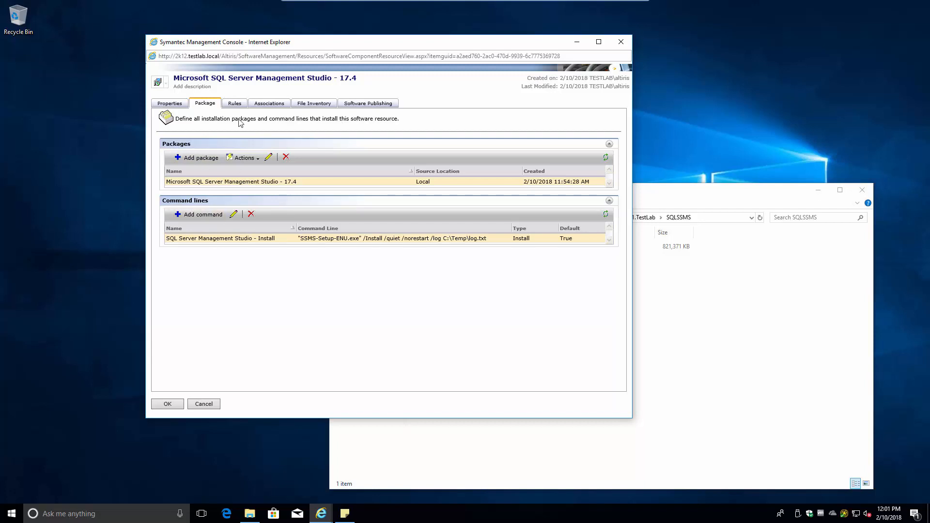
Search the software resource's available applicability rules for a Windows rule
{"action": "left_click", "coordinate": [234, 105]}
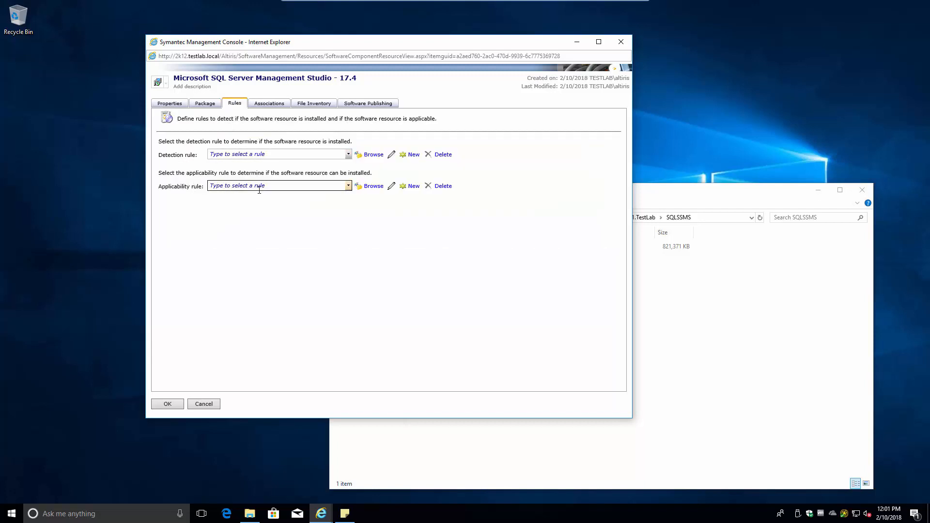
{"action": "left_click", "coordinate": [348, 186]}
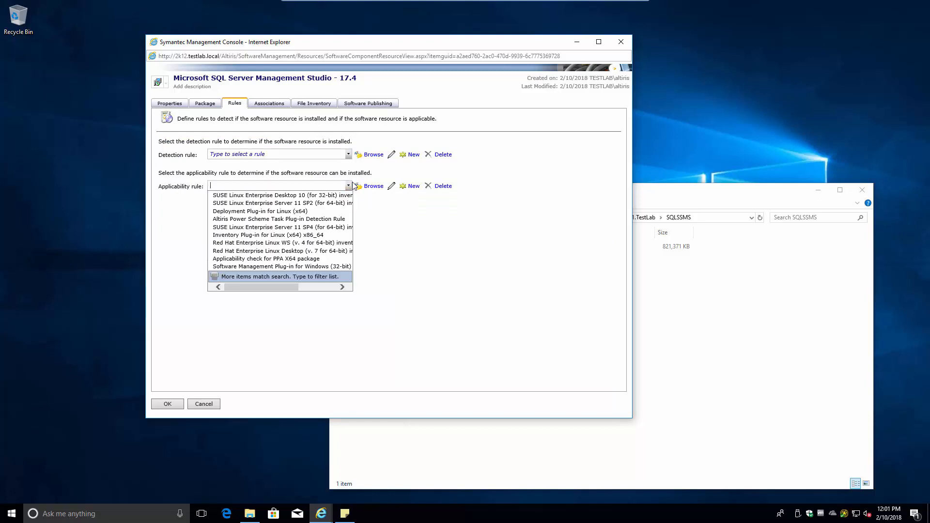
{"action": "type", "text": "d"}
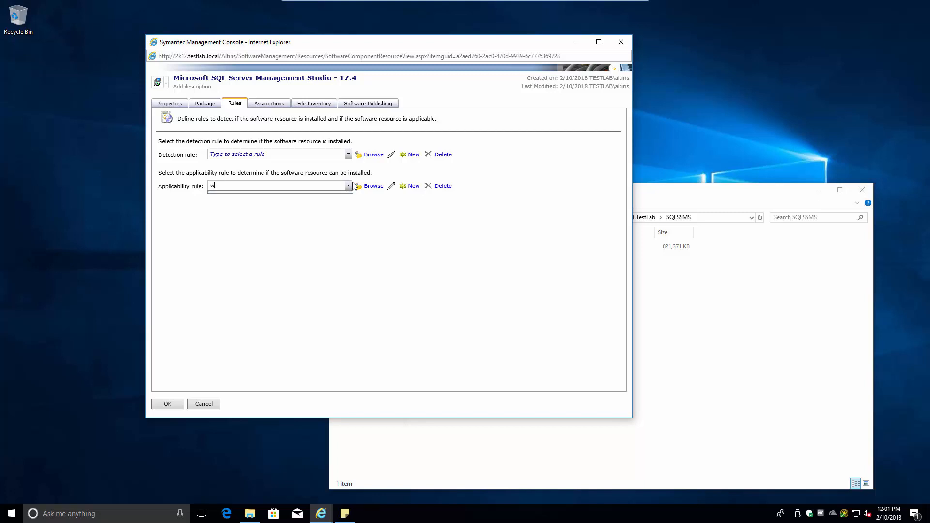
{"action": "type", "text": "ows"}
{"action": "key", "text": "BackSpace"}
{"action": "key", "text": "BackSpace"}
{"action": "key", "text": "BackSpace"}
{"action": "key", "text": "BackSpace"}
{"action": "type", "text": "de"}
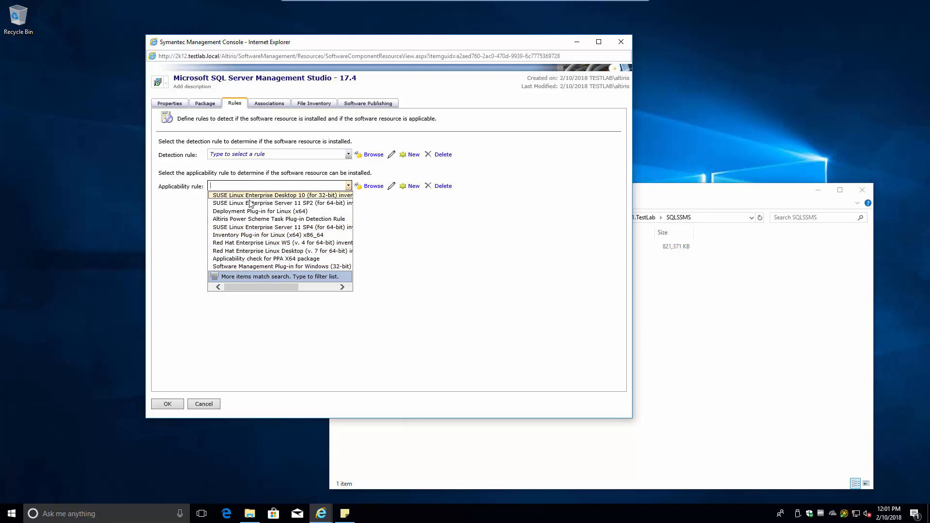
{"action": "left_click", "coordinate": [396, 224]}
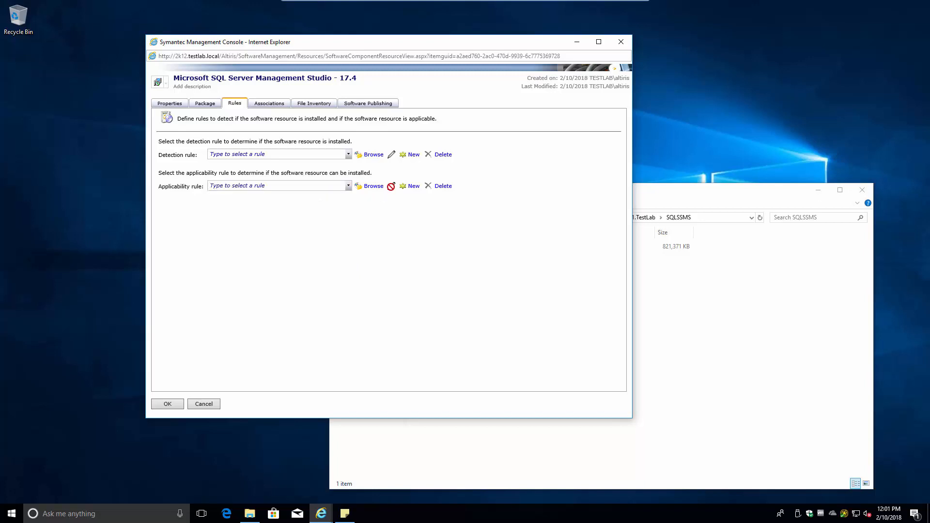
Allow the Symantec Management Console add-on from a new applicability rule, discarding the unsaved rule, and return to the software resource's rules
{"action": "left_click", "coordinate": [413, 187]}
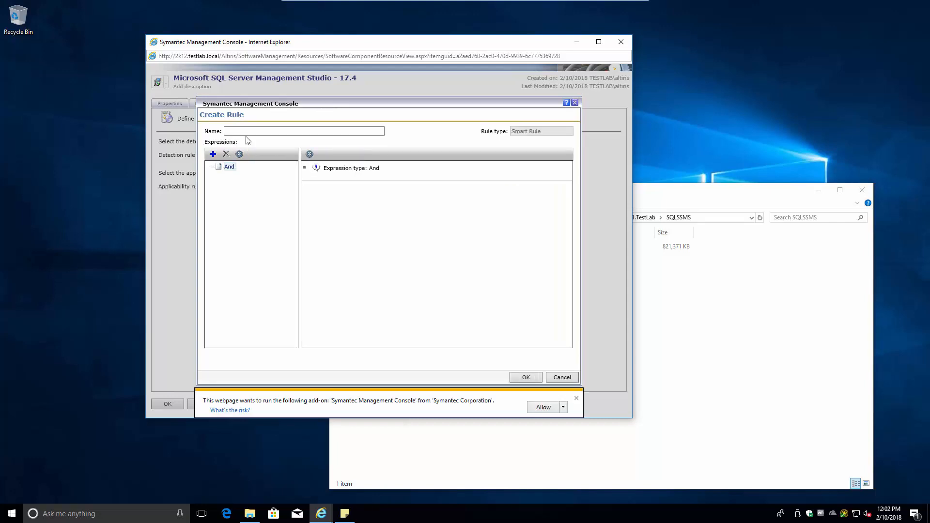
{"action": "left_click", "coordinate": [251, 131]}
{"action": "type", "text": "Windows 10"}
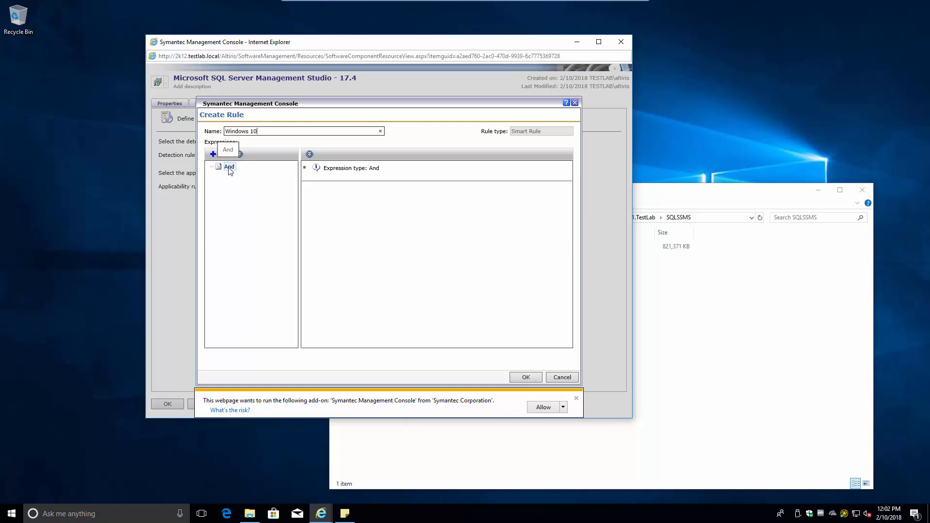
{"action": "left_click", "coordinate": [551, 409]}
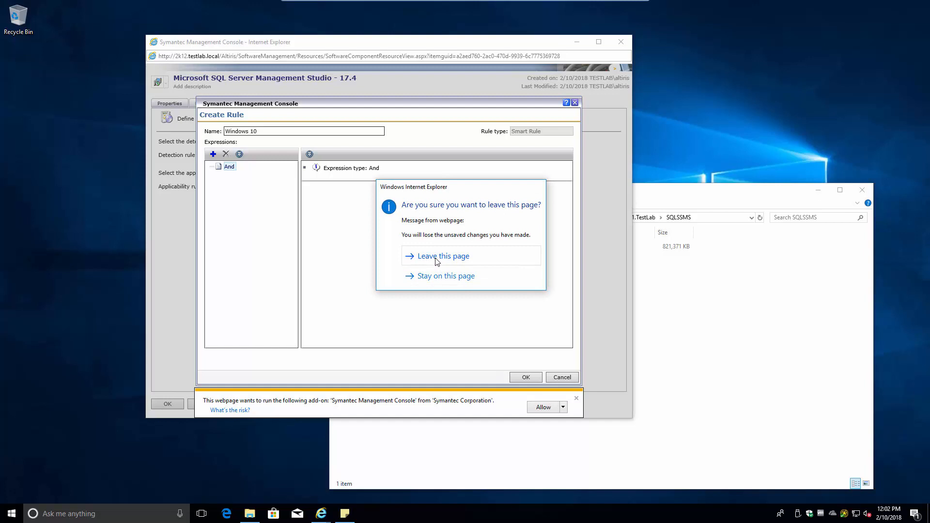
{"action": "left_click", "coordinate": [438, 260]}
{"action": "left_click", "coordinate": [440, 248]}
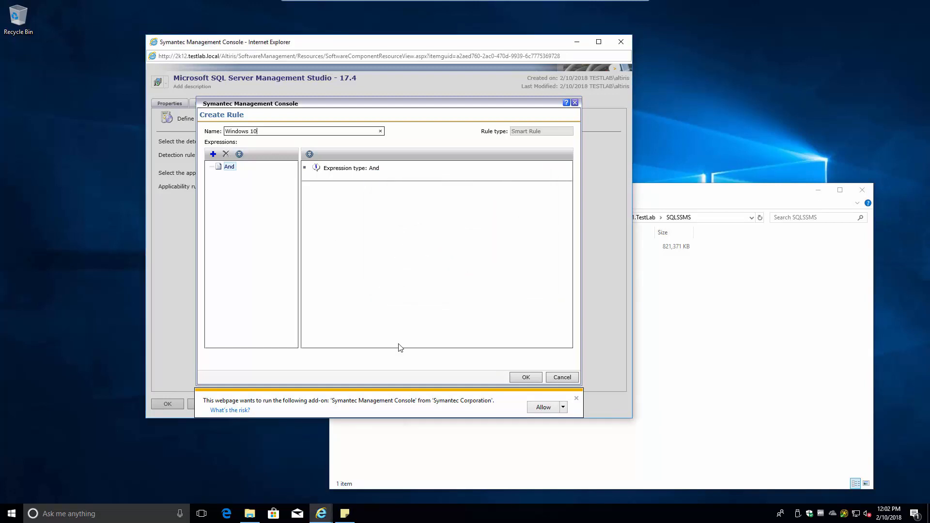
{"action": "left_click", "coordinate": [557, 407]}
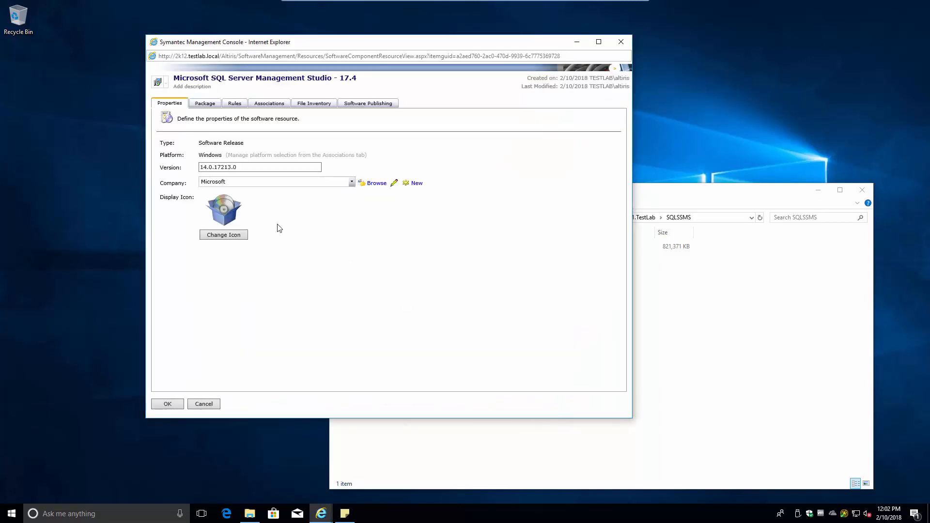
{"action": "left_click", "coordinate": [236, 104]}
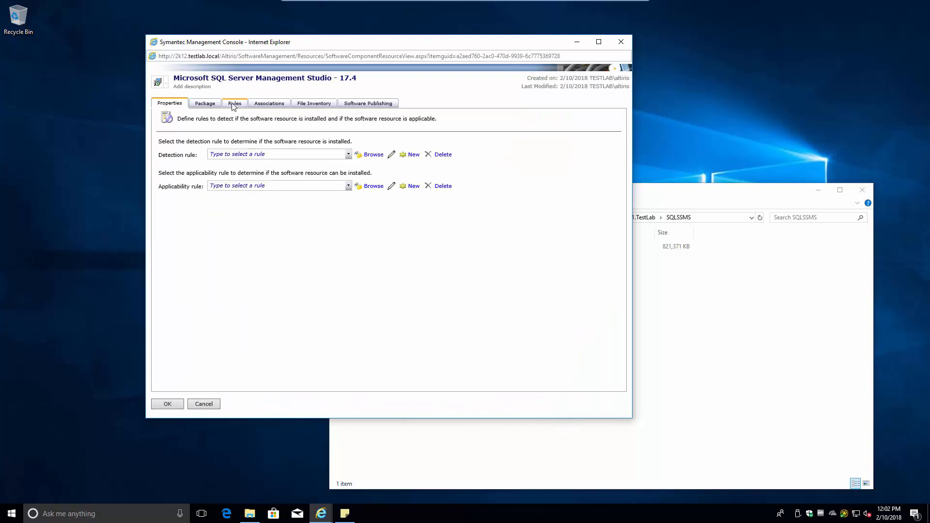
{"action": "left_click", "coordinate": [412, 187]}
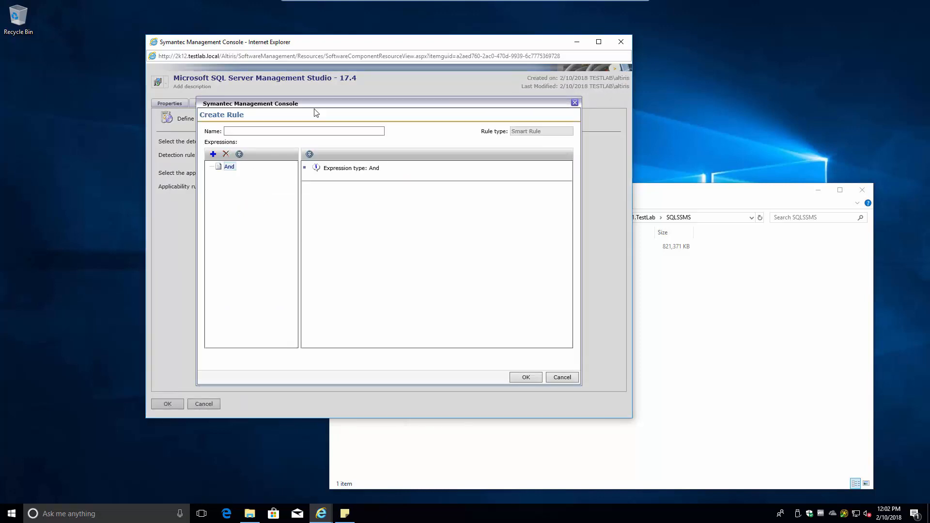
{"action": "left_click", "coordinate": [281, 133]}
{"action": "left_click", "coordinate": [558, 377]}
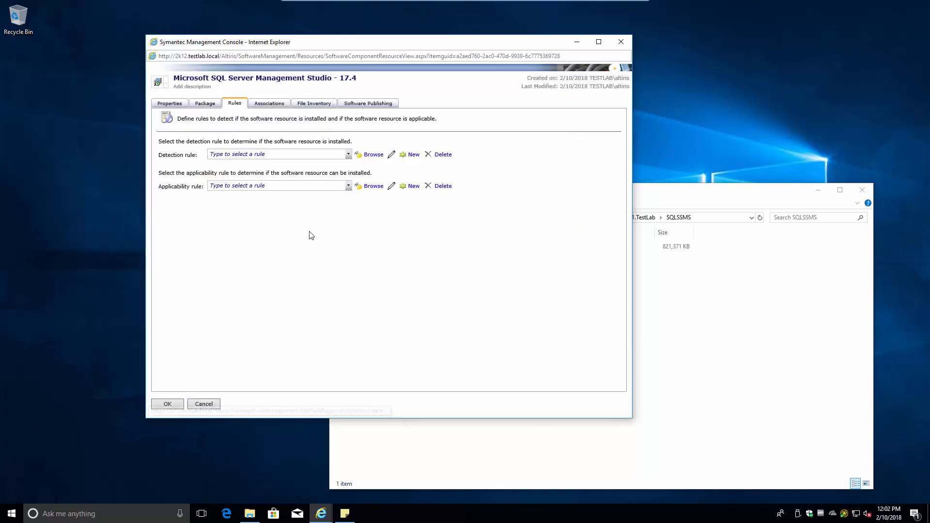
Filter the applicability rules for "win" and "micros", and examine the full inventory rule list for a suitable Windows rule
{"action": "left_click", "coordinate": [286, 189]}
{"action": "type", "text": "10"}
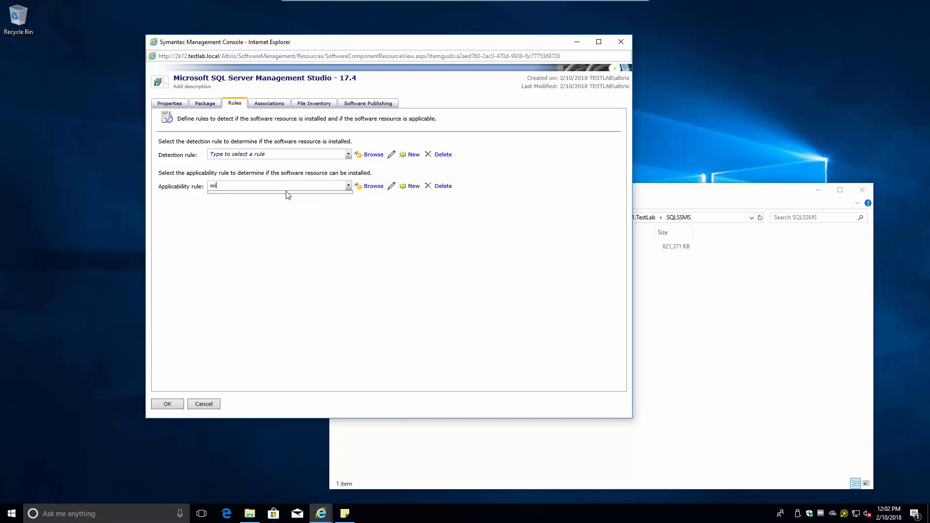
{"action": "type", "text": "n"}
{"action": "type", "text": "micros"}
{"action": "key", "text": "BackSpace"}
{"action": "key", "text": "BackSpace"}
{"action": "key", "text": "BackSpace"}
{"action": "key", "text": "BackSpace"}
{"action": "left_click", "coordinate": [373, 187]}
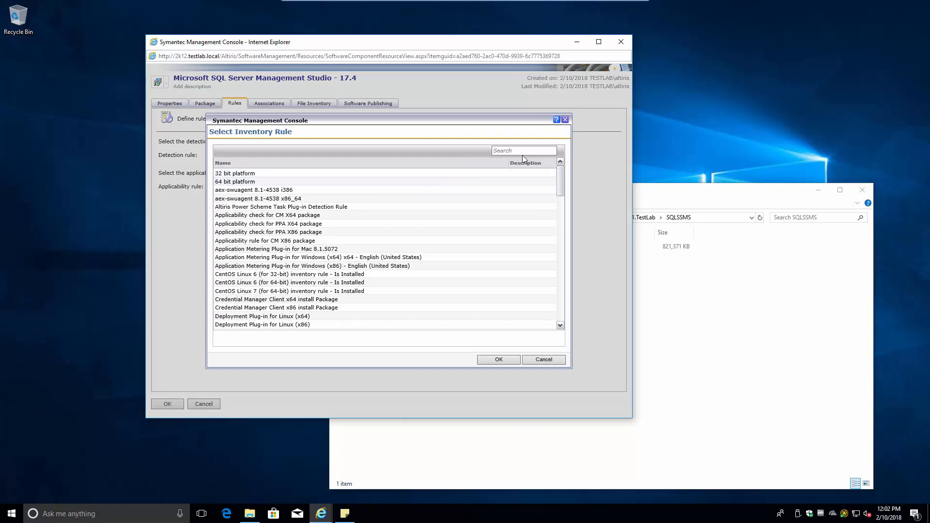
{"action": "mouse_move", "coordinate": [561, 182]}
{"action": "left_mouse_down"}
{"action": "mouse_move", "coordinate": [559, 319]}
{"action": "mouse_move", "coordinate": [559, 190]}
{"action": "left_mouse_up"}
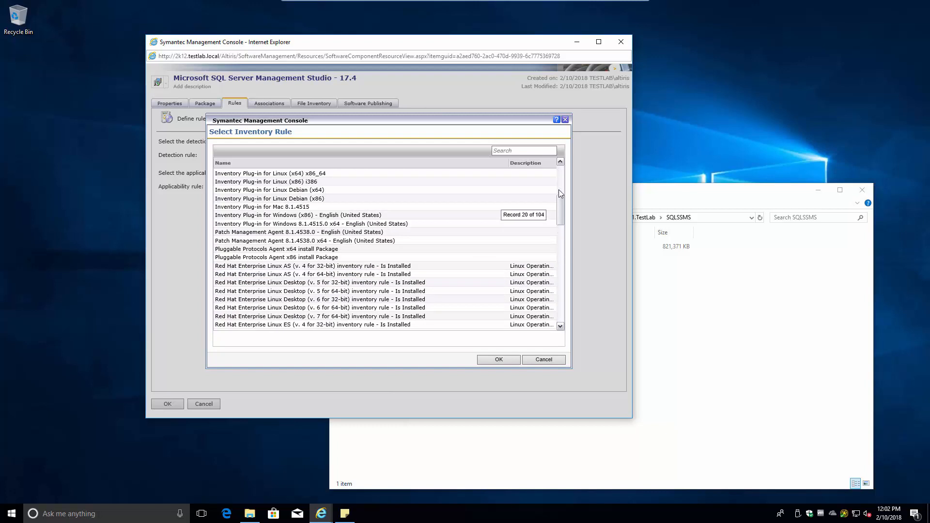
{"action": "left_click", "coordinate": [565, 120]}
Create an applicability rule named Windows 10 and add a Windows Version standard rule with the Windows version and/or machine role check enabled
{"action": "left_click", "coordinate": [411, 188]}
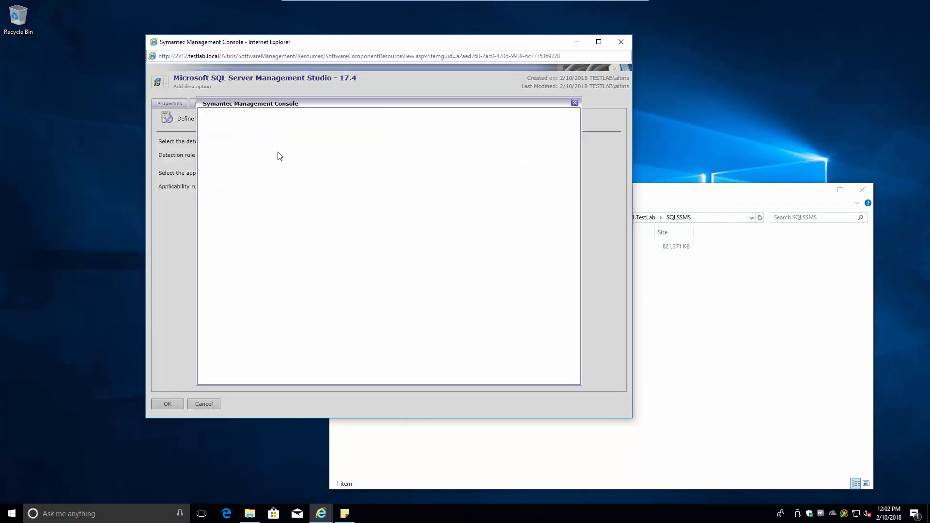
{"action": "left_click", "coordinate": [267, 131]}
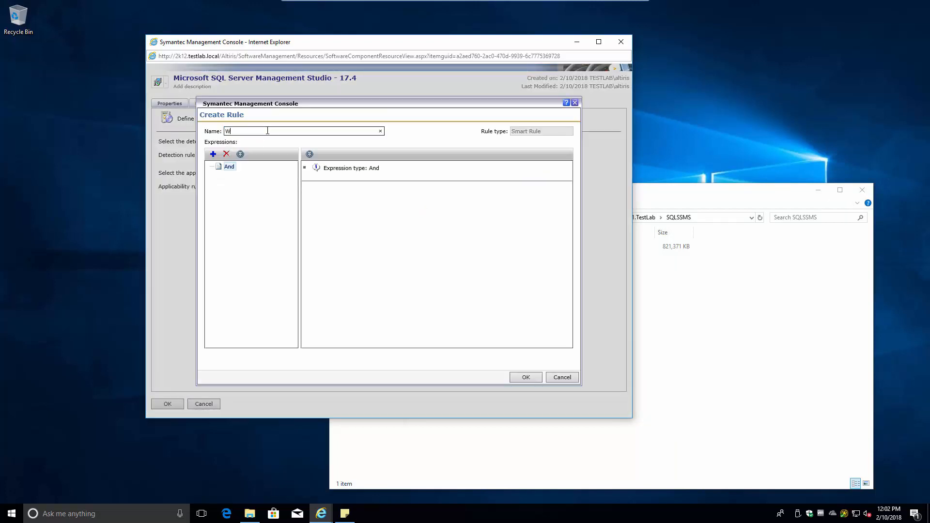
{"action": "left_click", "coordinate": [227, 170]}
{"action": "right_click", "coordinate": [228, 172]}
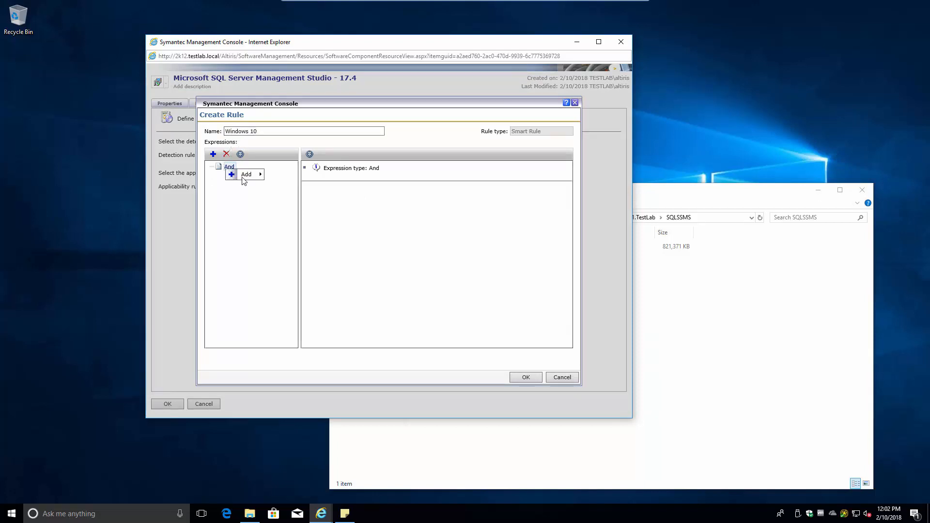
{"action": "mouse_move", "coordinate": [245, 180]}
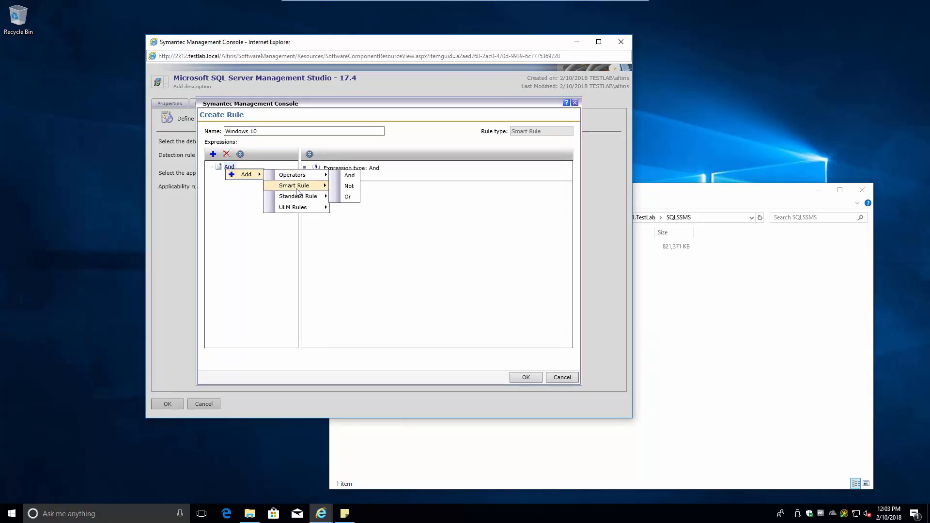
{"action": "mouse_move", "coordinate": [297, 191]}
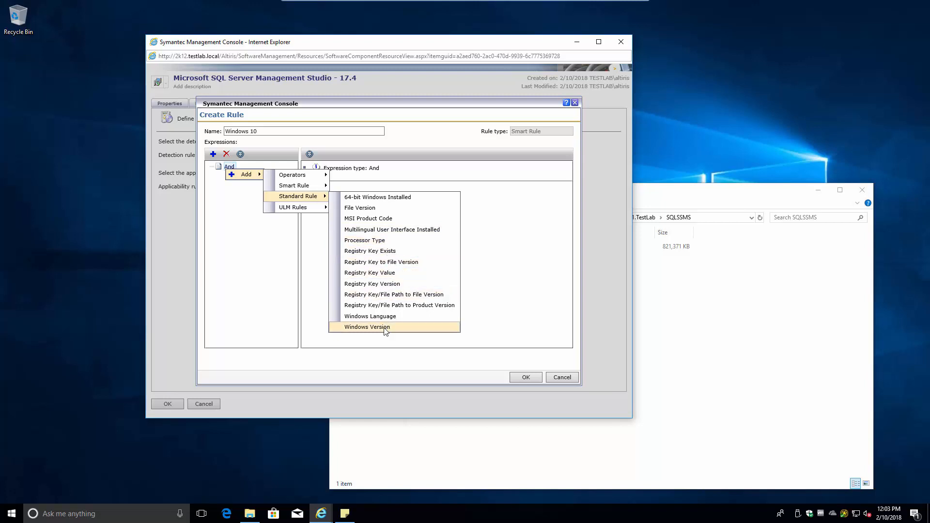
{"action": "left_click", "coordinate": [396, 331]}
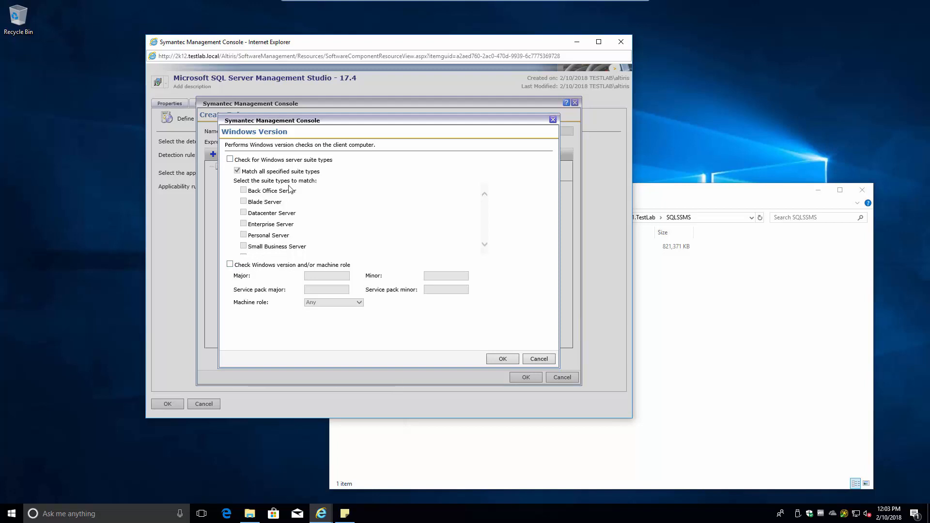
{"action": "left_click", "coordinate": [249, 269]}
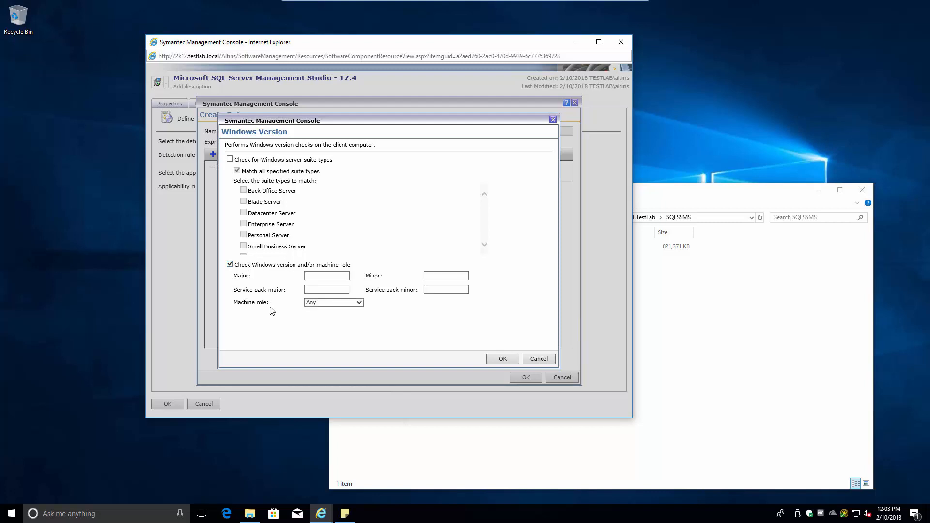
Run winver to check this computer's Windows version, then return to the Windows Version expression's Major value
{"action": "key", "text": "super+r"}
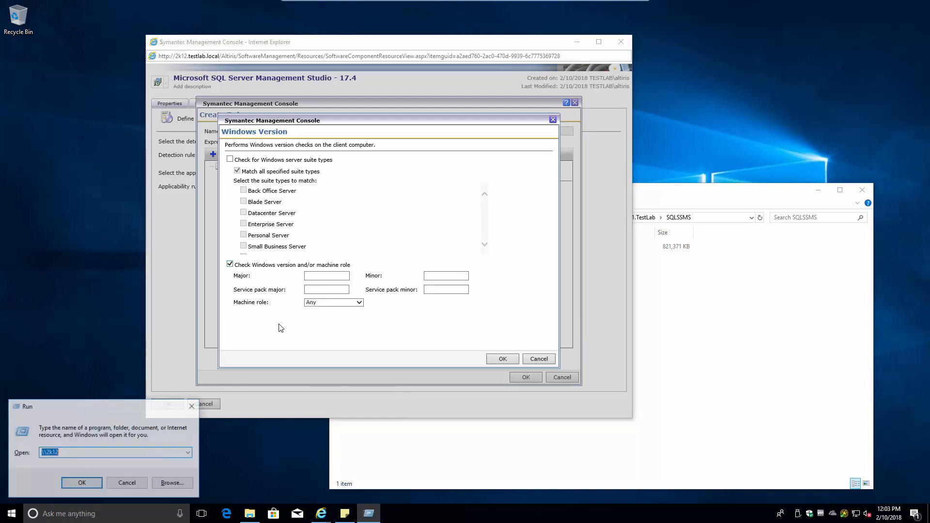
{"action": "type", "text": "winver"}
{"action": "key", "text": "Return"}
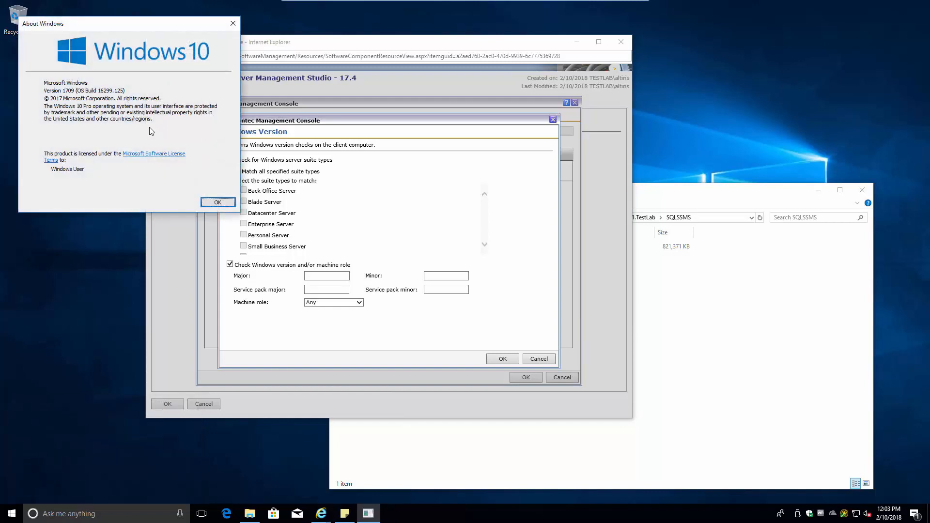
{"action": "left_click", "coordinate": [218, 203]}
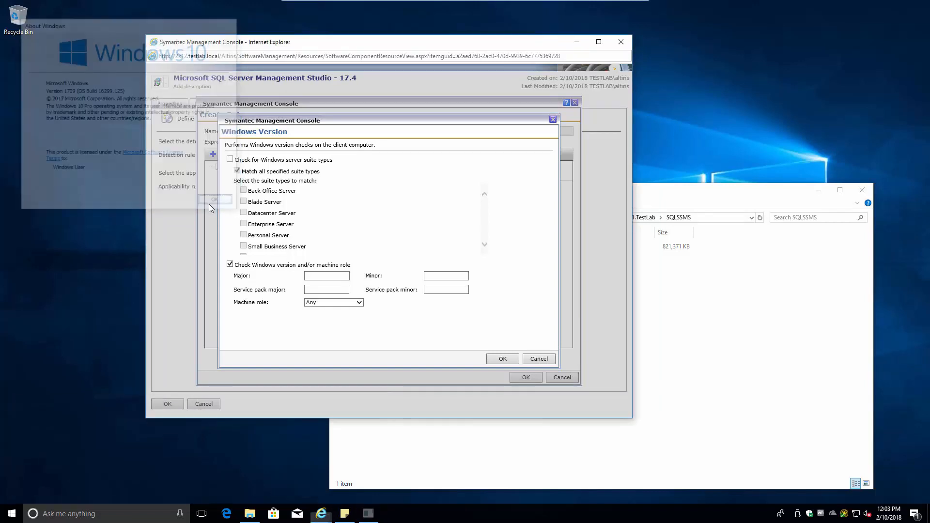
{"action": "left_click", "coordinate": [325, 289]}
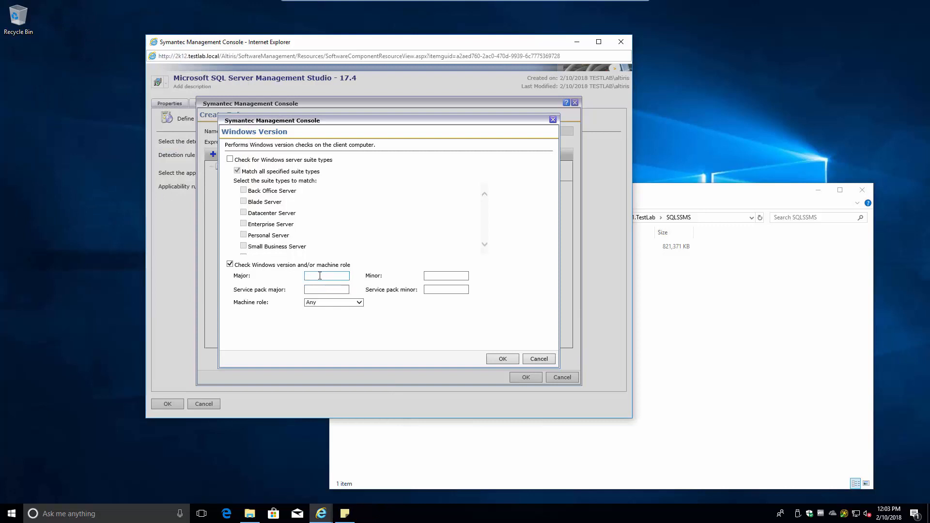
{"action": "left_click", "coordinate": [319, 275]}
Try to load 2k12.testlab.local/Altiris/Console/Default.aspx in Microsoft Edge, entering the account password to sign in, and close the browser
{"action": "left_click", "coordinate": [226, 512]}
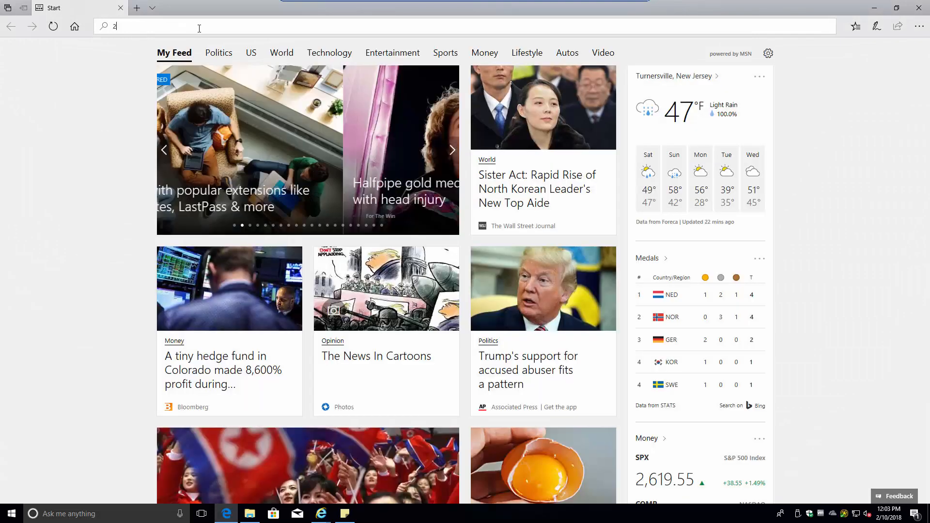
{"action": "left_click", "coordinate": [199, 28]}
{"action": "type", "text": "2k12.testlab.local/"}
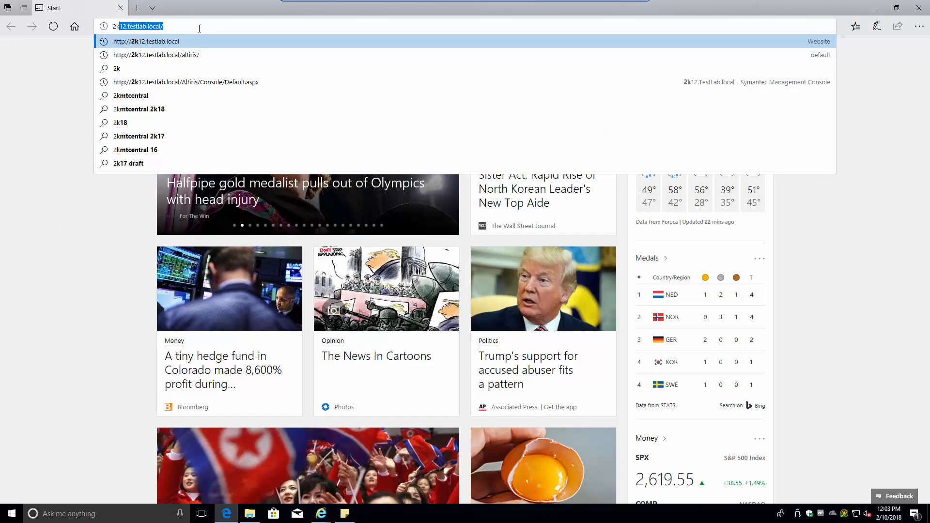
{"action": "key", "text": "Down"}
{"action": "key", "text": "Down"}
{"action": "key", "text": "Down"}
{"action": "key", "text": "Return"}
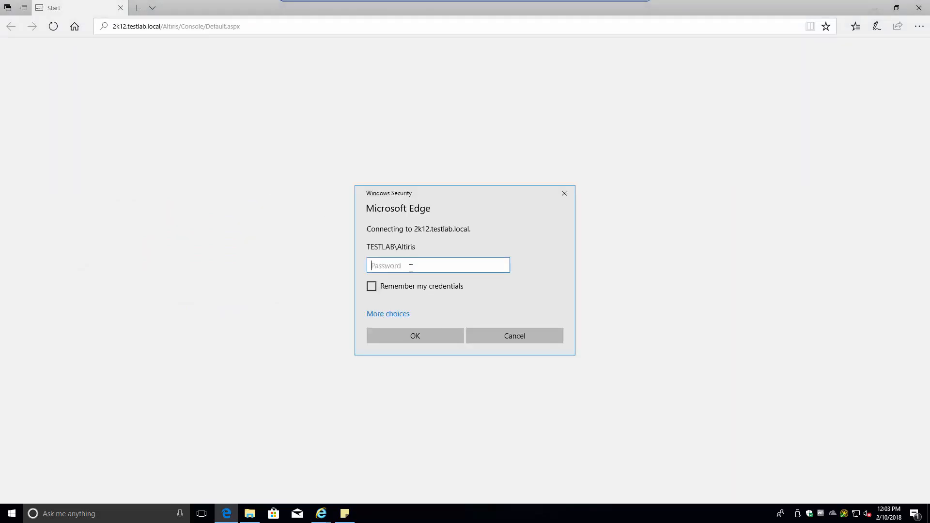
{"action": "type", "text": "•••"}
{"action": "key", "text": "Return"}
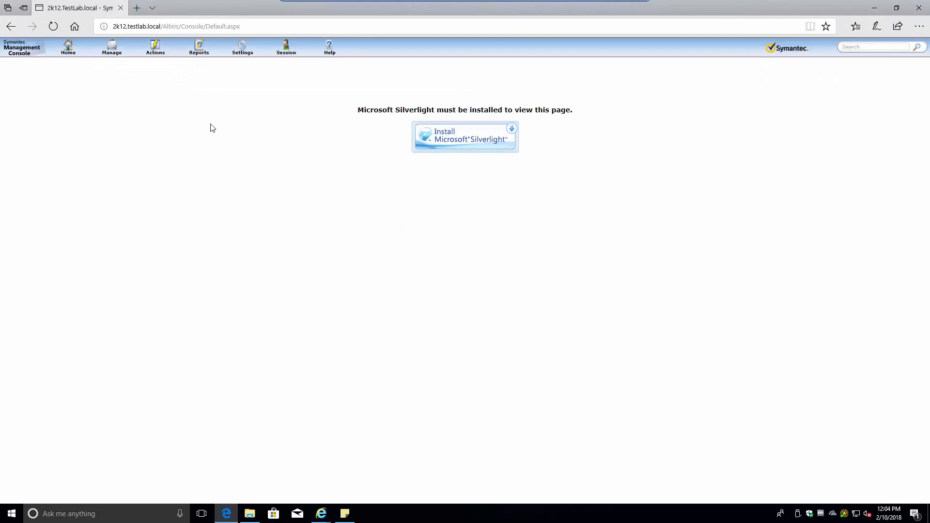
{"action": "left_click", "coordinate": [919, 9]}
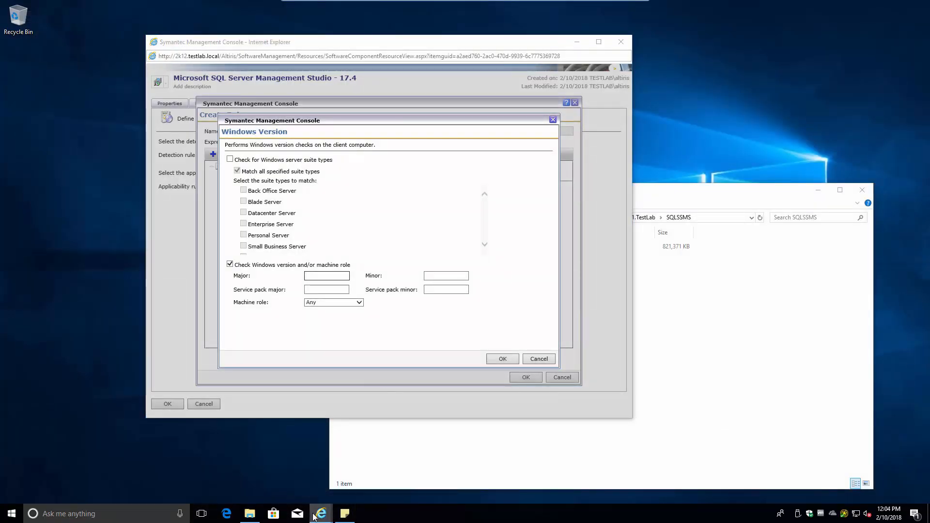
Switch to the main Internet Explorer window and load the Symantec Management Console in place of the SSMS command prompt article
{"action": "mouse_move", "coordinate": [316, 515]}
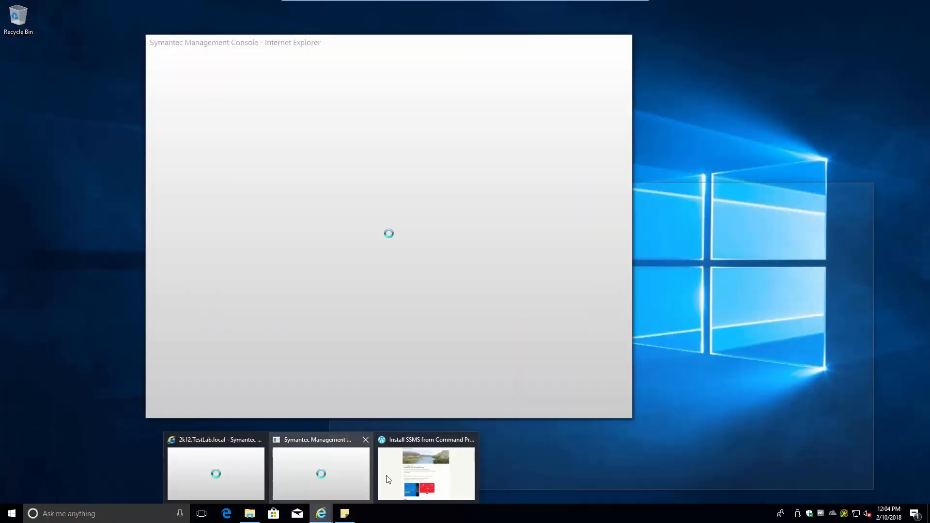
{"action": "mouse_move", "coordinate": [392, 477]}
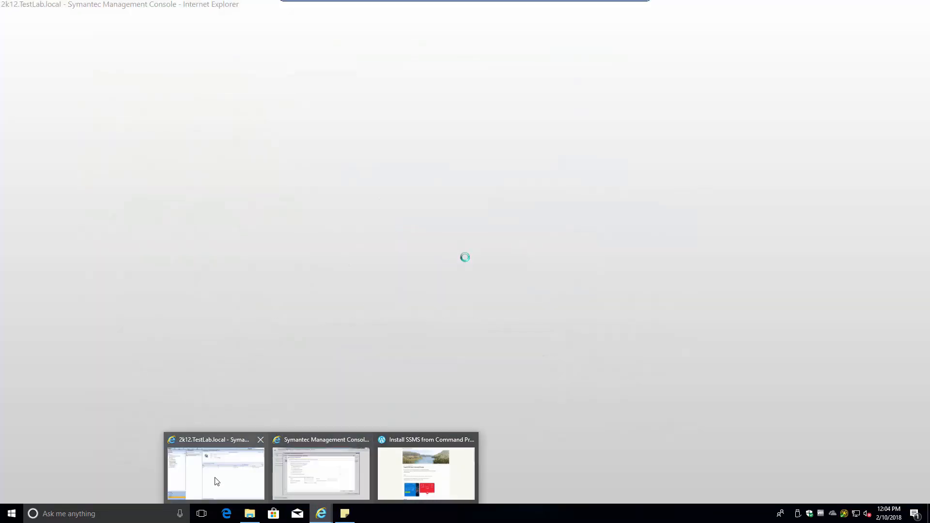
{"action": "left_click", "coordinate": [215, 479]}
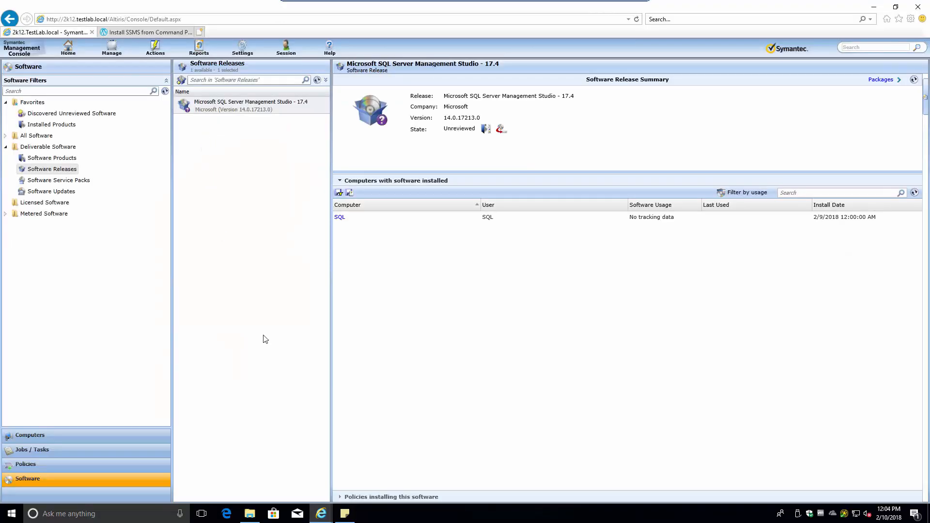
{"action": "left_click", "coordinate": [114, 50]}
{"action": "left_click", "coordinate": [158, 48]}
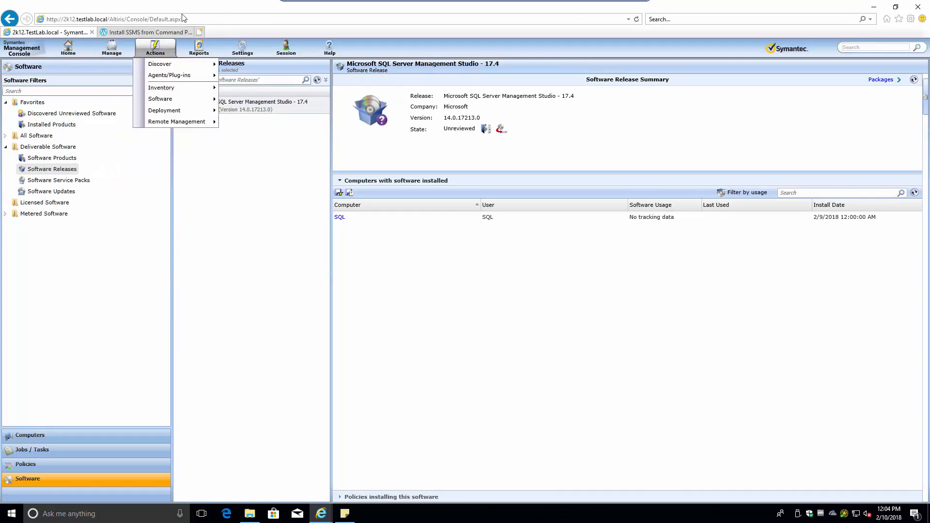
{"action": "left_click", "coordinate": [138, 33]}
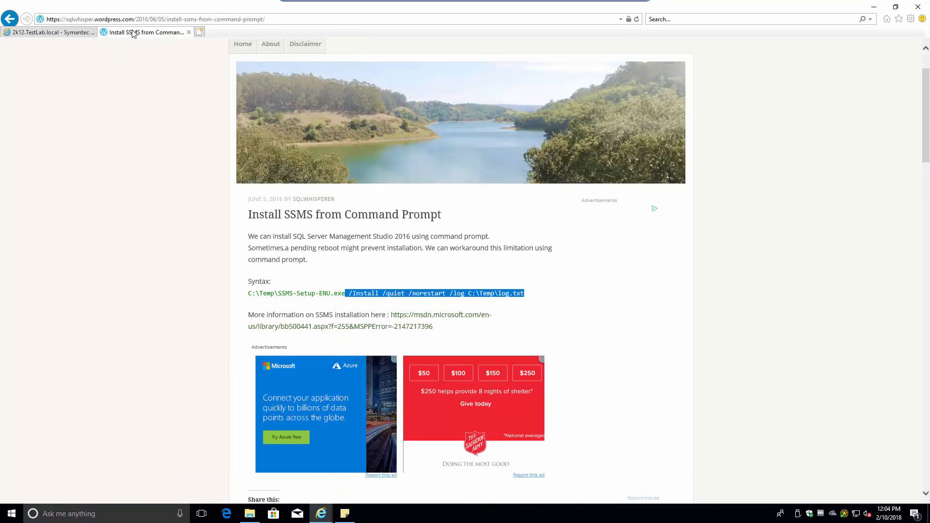
{"action": "left_click", "coordinate": [129, 20]}
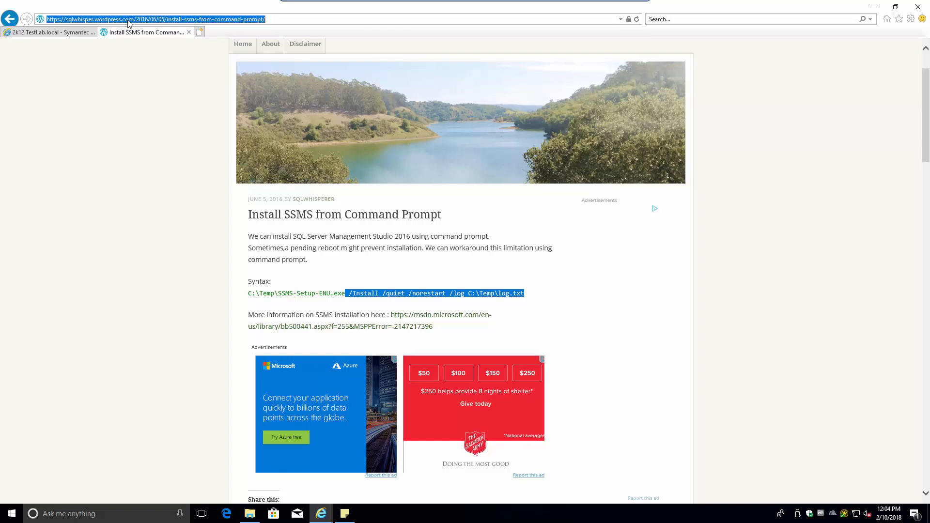
{"action": "left_click", "coordinate": [889, 20]}
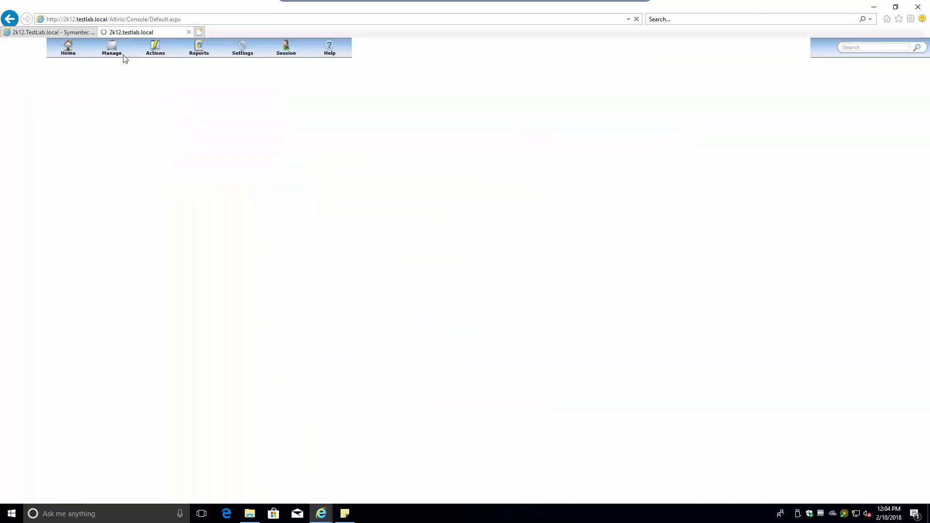
Open the console's computer list and examine the operating system version of Admin-PC
{"action": "left_click", "coordinate": [112, 49]}
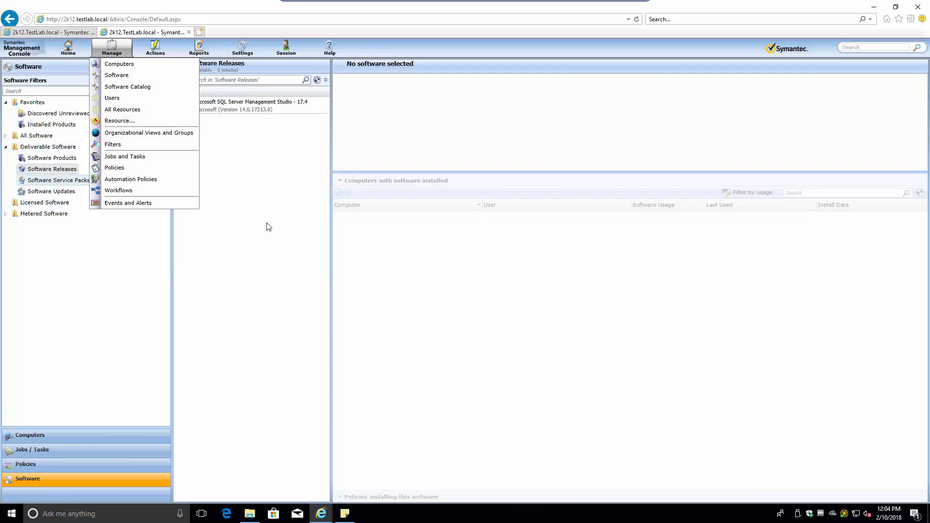
{"action": "left_click", "coordinate": [28, 436]}
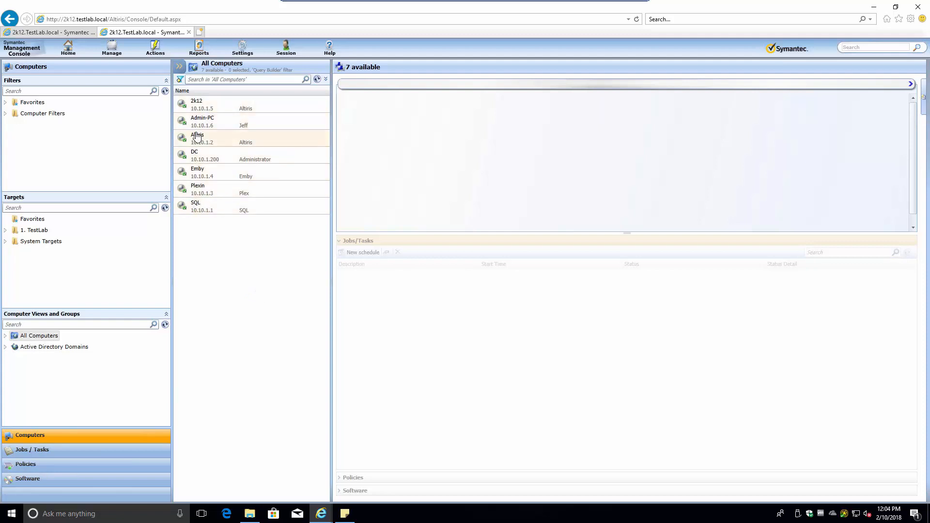
{"action": "left_click", "coordinate": [208, 122]}
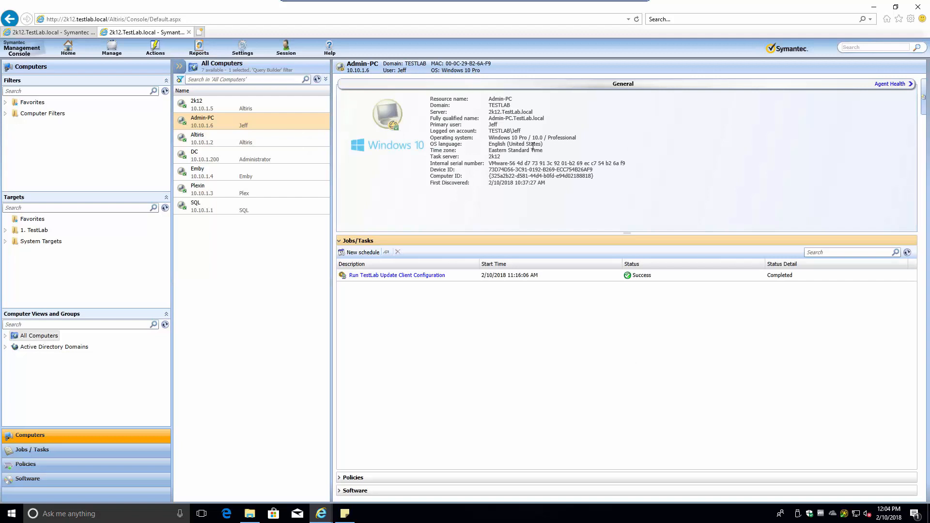
{"action": "left_click_drag", "start_coordinate": [508, 138], "coordinate": [572, 139]}
Return to the Windows Version expression, set major version 10, minor version 0 and machine role NT Workstation, and confirm it
{"action": "key", "text": "alt+Tab"}
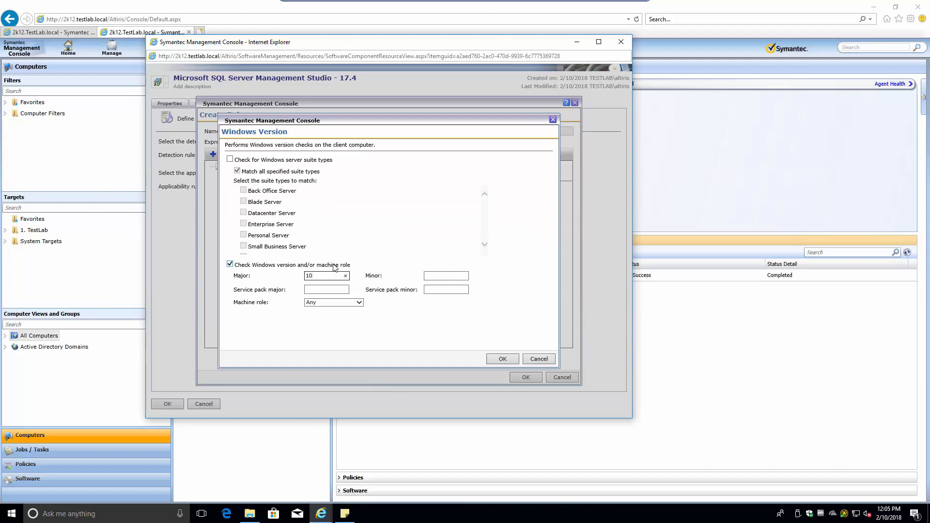
{"action": "key", "text": "Tab"}
{"action": "type", "text": "0"}
{"action": "left_click", "coordinate": [359, 303]}
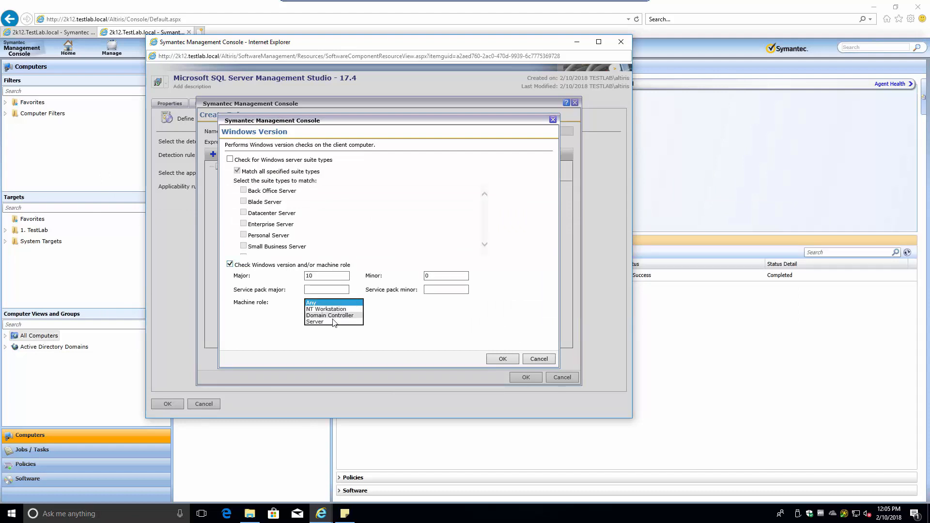
{"action": "left_click", "coordinate": [332, 310]}
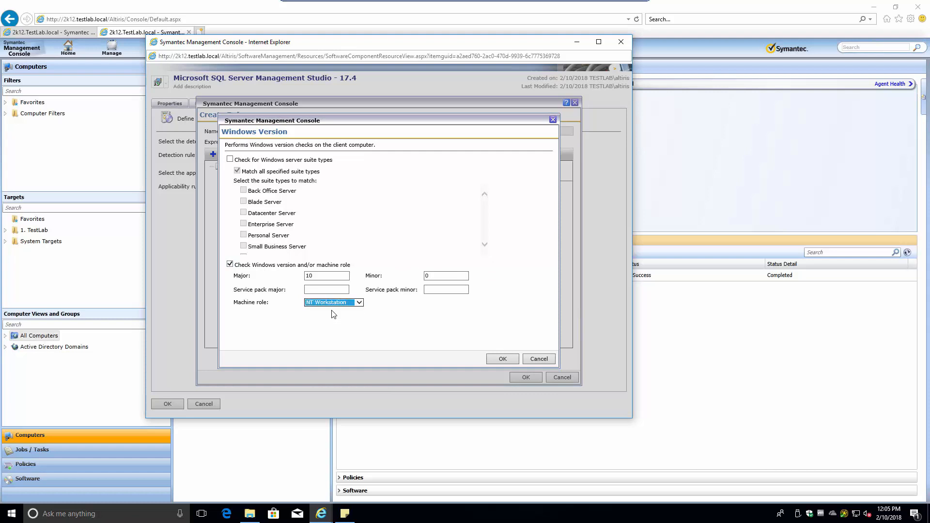
{"action": "left_click", "coordinate": [503, 359]}
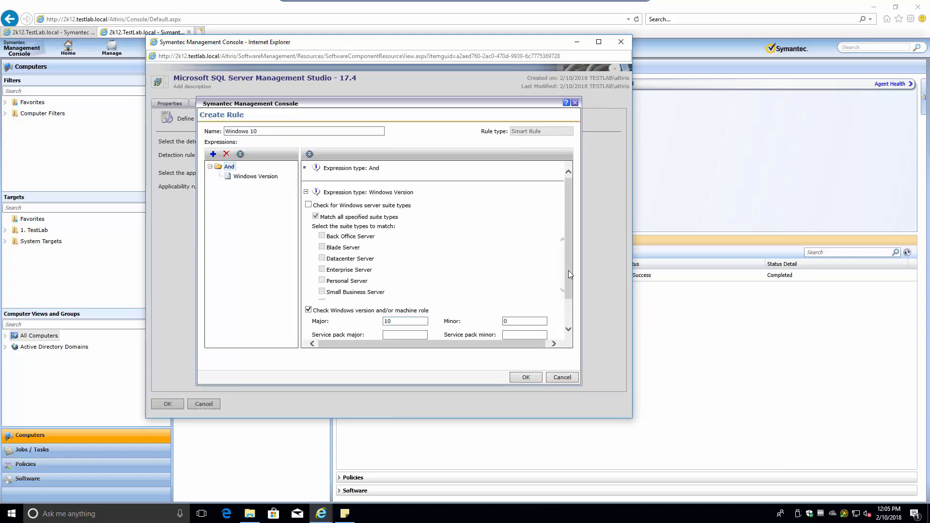
Review the Windows Version settings and try to save the Windows 10 rule, choosing to stay on the current page
{"action": "scroll", "coordinate": [568, 270], "scroll_direction": "down", "scroll_amount": 2}
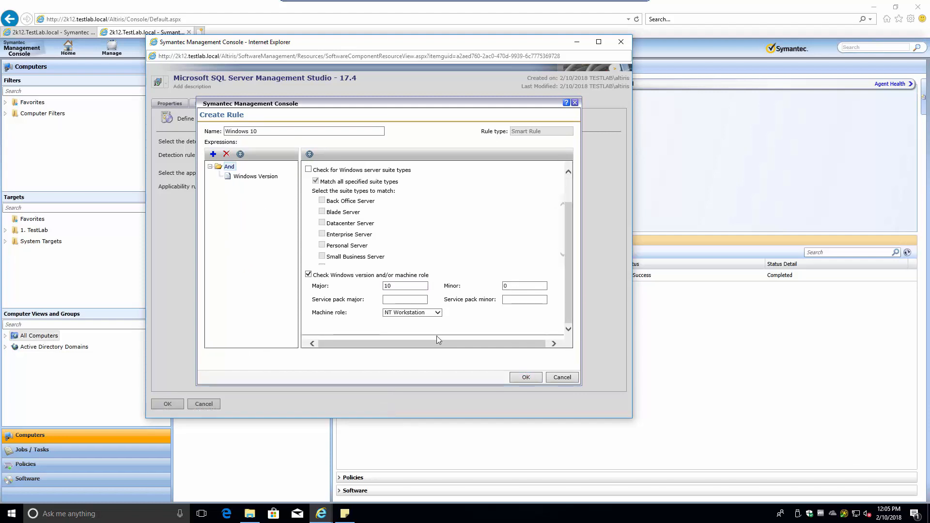
{"action": "left_click", "coordinate": [525, 378]}
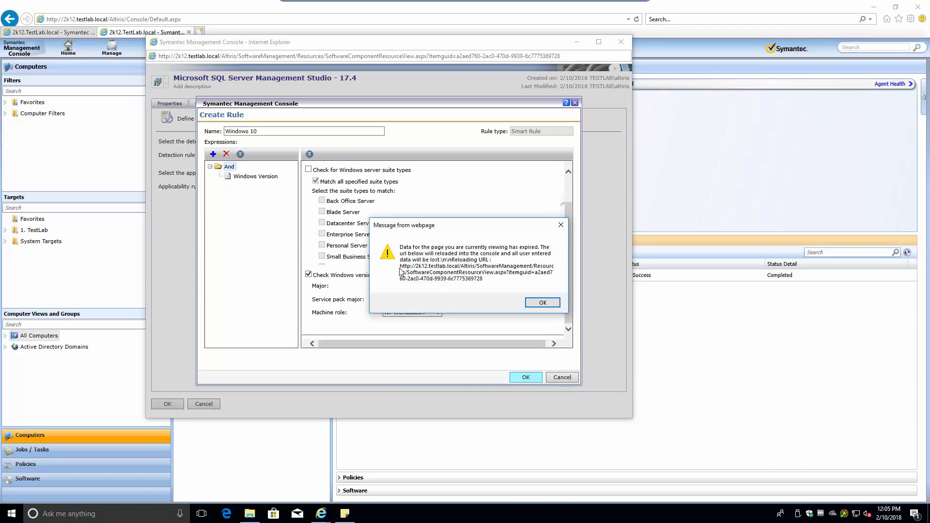
{"action": "left_click", "coordinate": [543, 302]}
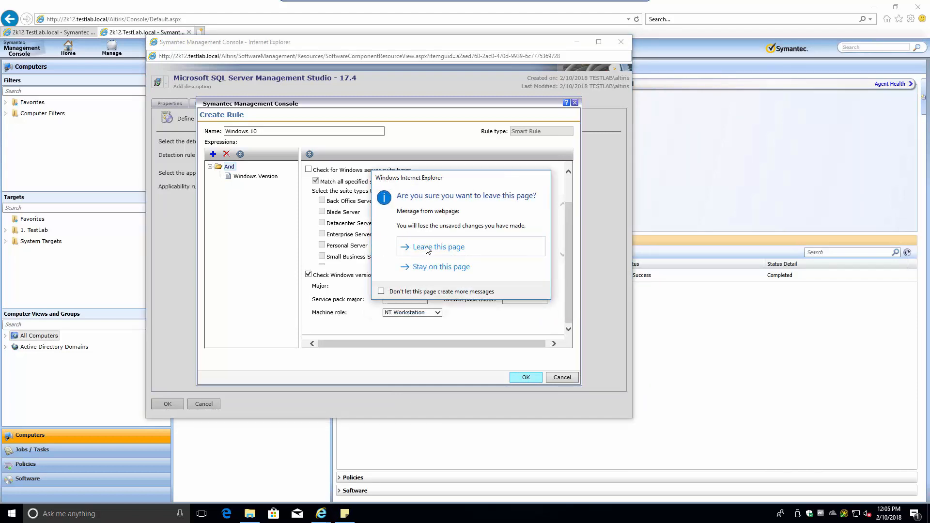
{"action": "left_click", "coordinate": [428, 269]}
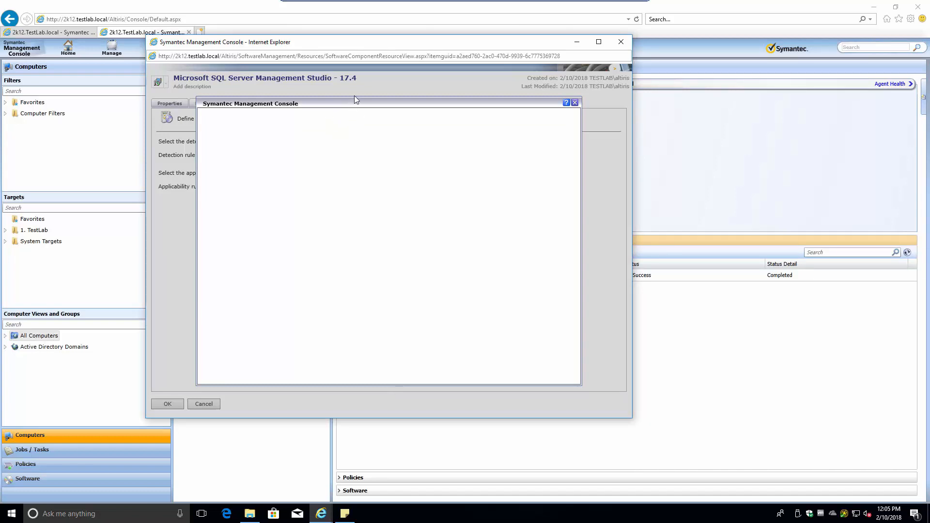
{"action": "mouse_move", "coordinate": [356, 99]}
{"action": "left_mouse_down"}
{"action": "mouse_move", "coordinate": [370, 81]}
{"action": "mouse_move", "coordinate": [333, 112]}
{"action": "mouse_move", "coordinate": [320, 89]}
{"action": "mouse_move", "coordinate": [354, 99]}
{"action": "left_mouse_up"}
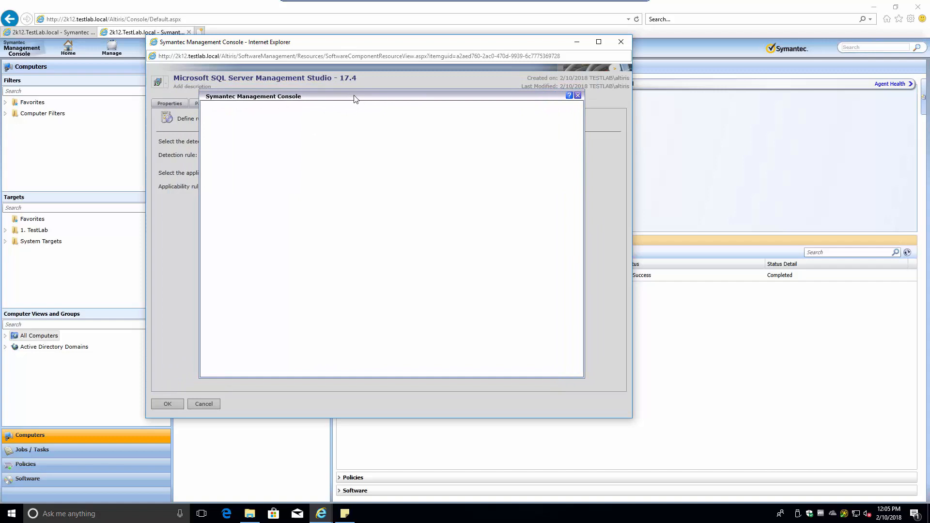
Close the blank rule dialog and start a new applicability rule with a Windows Version expression set to major version 10 and minor version 0
{"action": "left_click", "coordinate": [577, 96]}
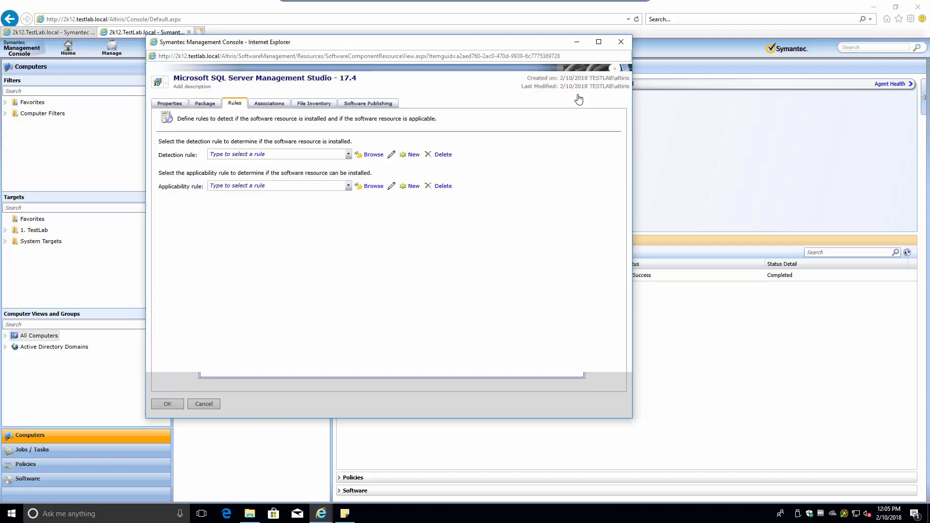
{"action": "left_click", "coordinate": [411, 186]}
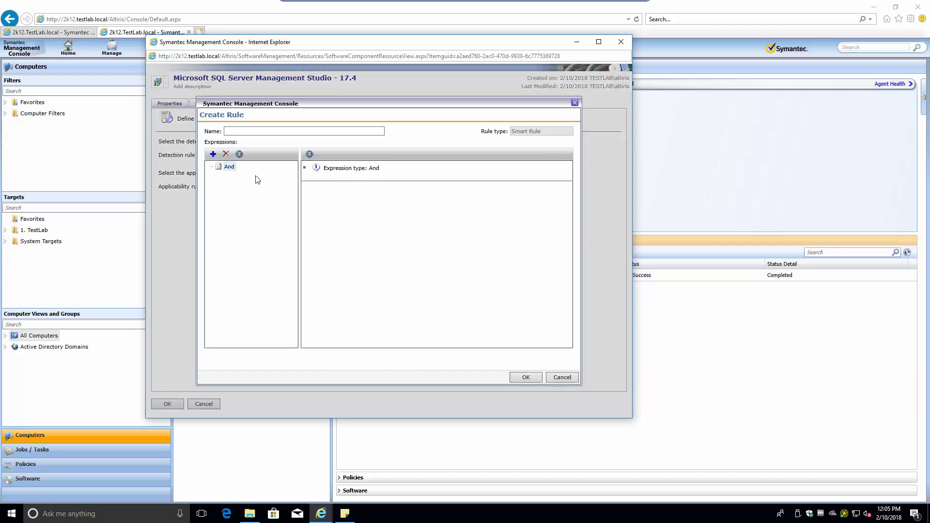
{"action": "right_click", "coordinate": [229, 172]}
{"action": "mouse_move", "coordinate": [248, 177]}
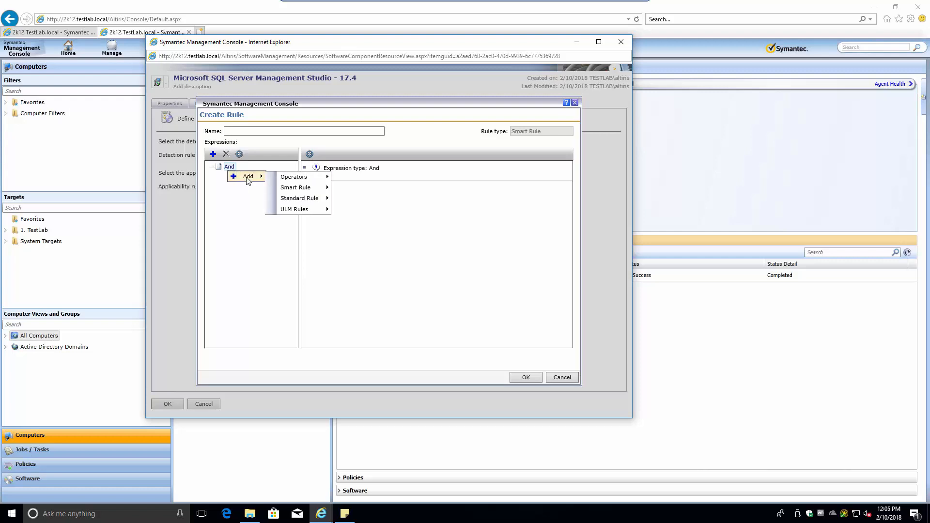
{"action": "mouse_move", "coordinate": [299, 198]}
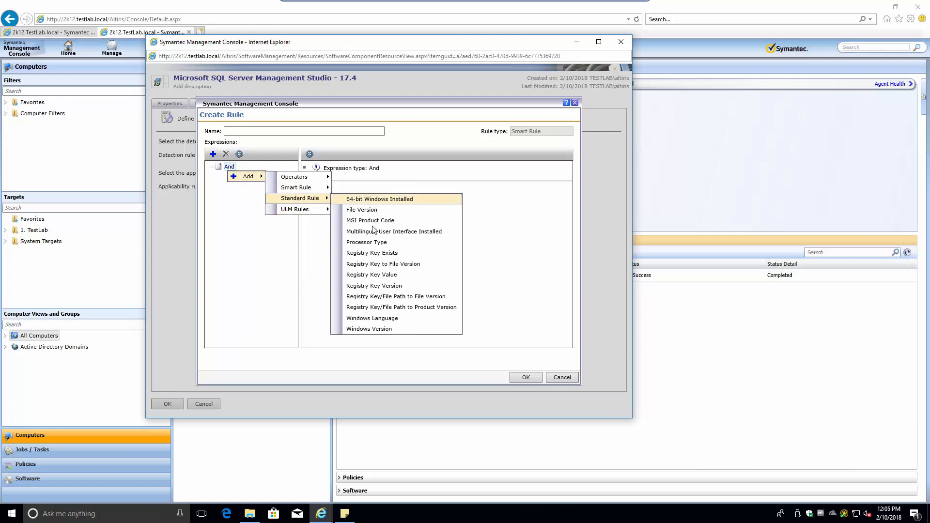
{"action": "left_click", "coordinate": [382, 331]}
{"action": "left_click", "coordinate": [230, 265]}
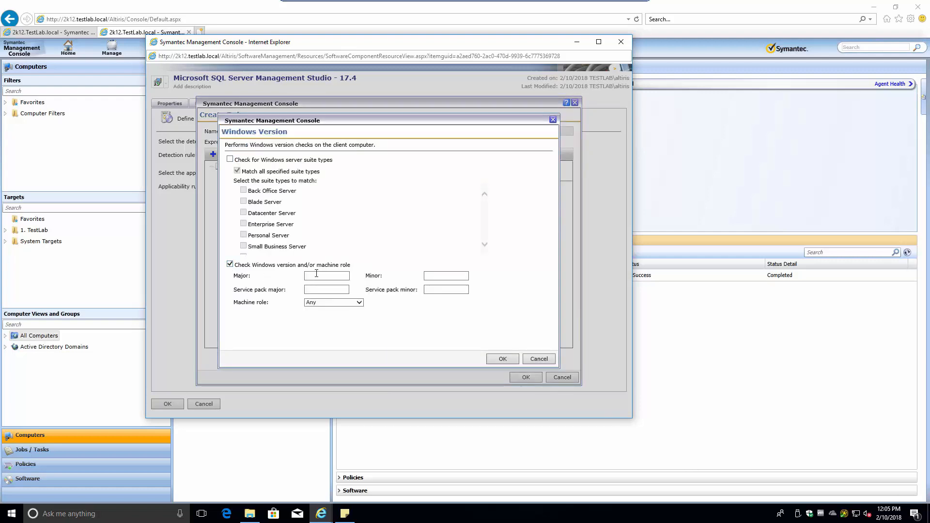
{"action": "left_click", "coordinate": [318, 276]}
{"action": "type", "text": "10"}
{"action": "left_click", "coordinate": [438, 276]}
{"action": "type", "text": "0"}
{"action": "left_click", "coordinate": [503, 359]}
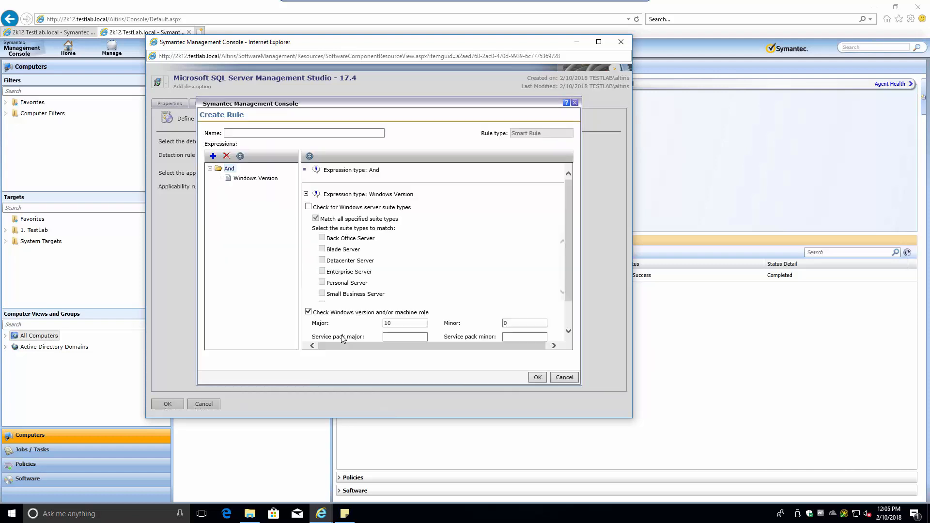
Name the rule Windows 10, set its machine role to NT Workstation, try to save it, and cancel the rule creation
{"action": "left_click", "coordinate": [527, 377]}
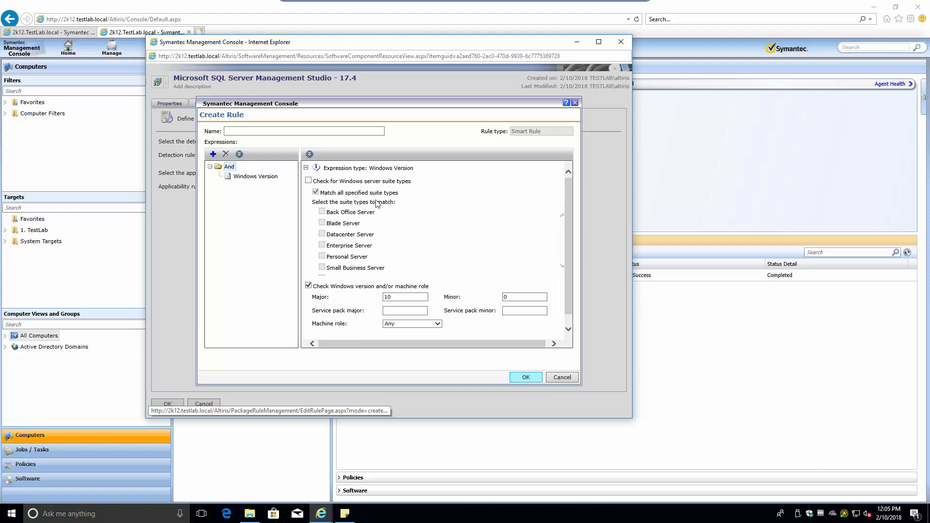
{"action": "left_click", "coordinate": [239, 152]}
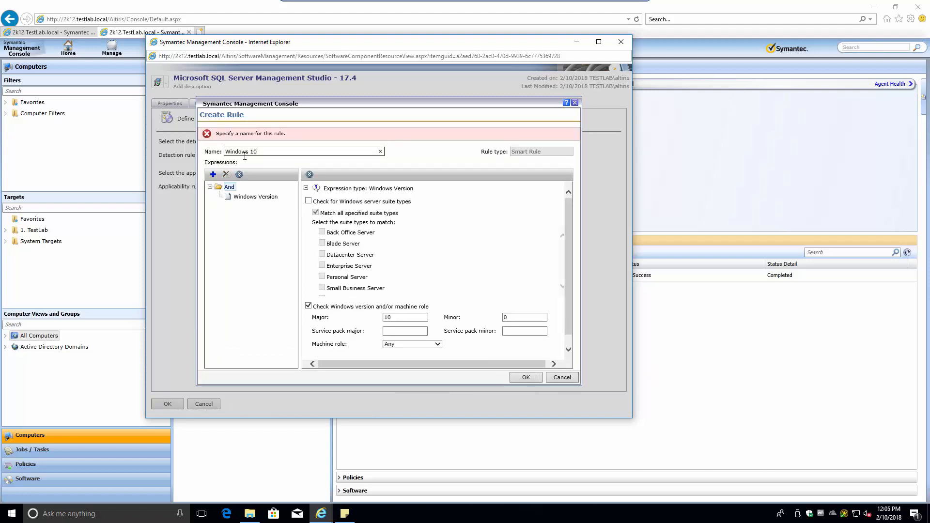
{"action": "scroll", "coordinate": [446, 319], "scroll_direction": "down", "scroll_amount": 1}
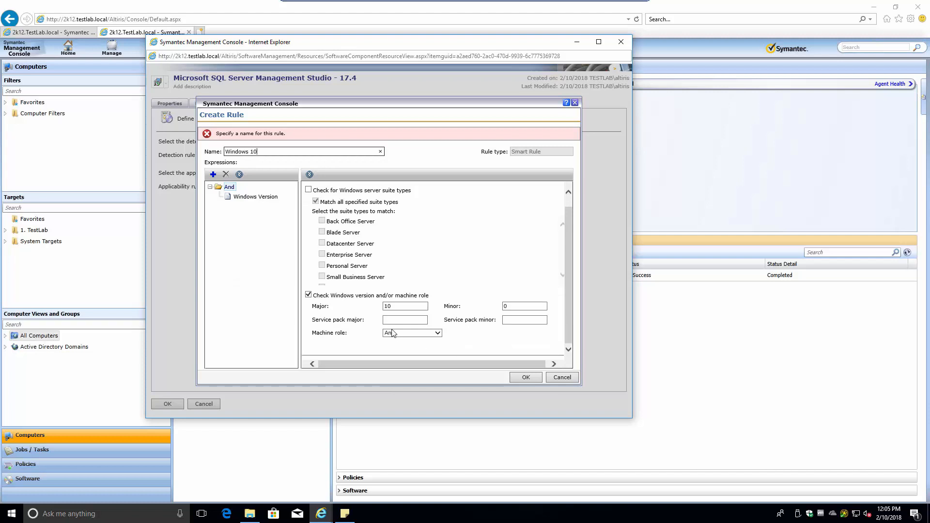
{"action": "left_click", "coordinate": [411, 333]}
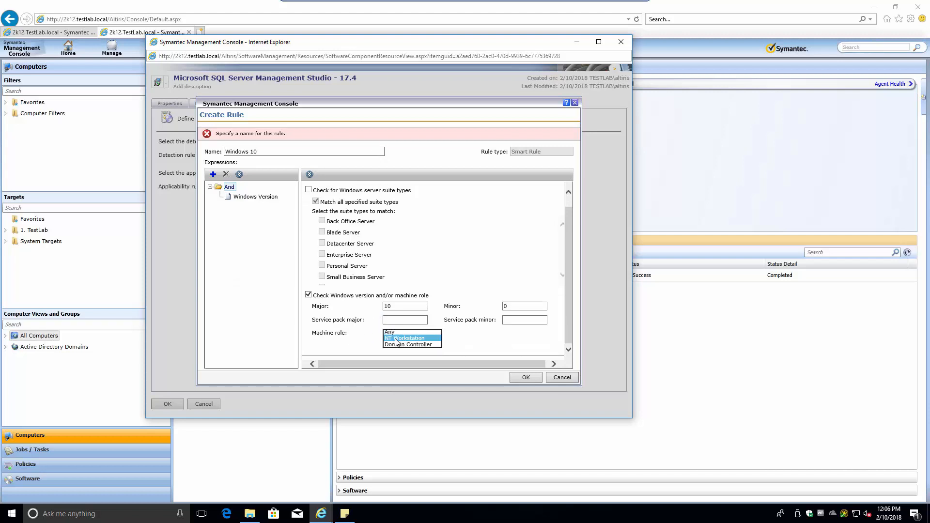
{"action": "left_click", "coordinate": [407, 342]}
{"action": "left_click", "coordinate": [526, 378]}
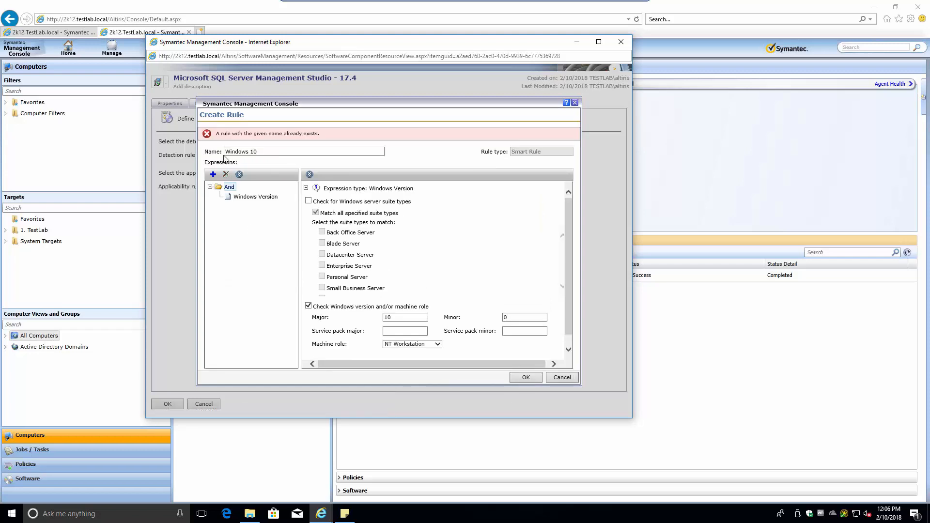
{"action": "left_click", "coordinate": [562, 378]}
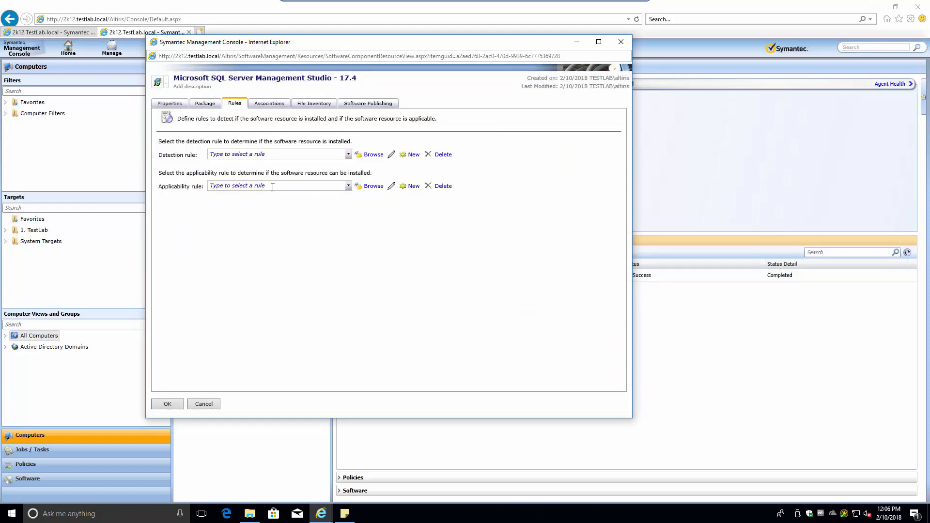
Search the applicability rules for "windows" and assign the existing Windows 10 rule to the software release
{"action": "left_click", "coordinate": [291, 186]}
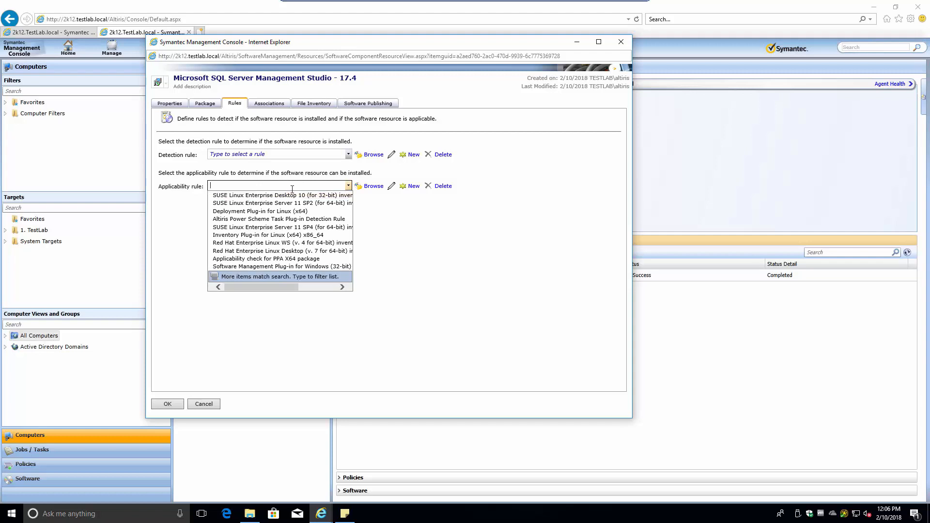
{"action": "type", "text": "windows"}
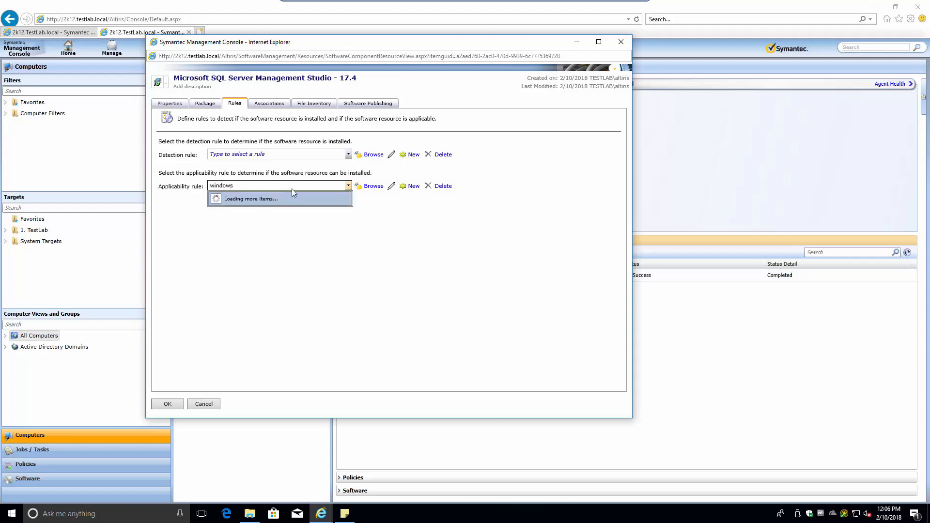
{"action": "left_click", "coordinate": [255, 197]}
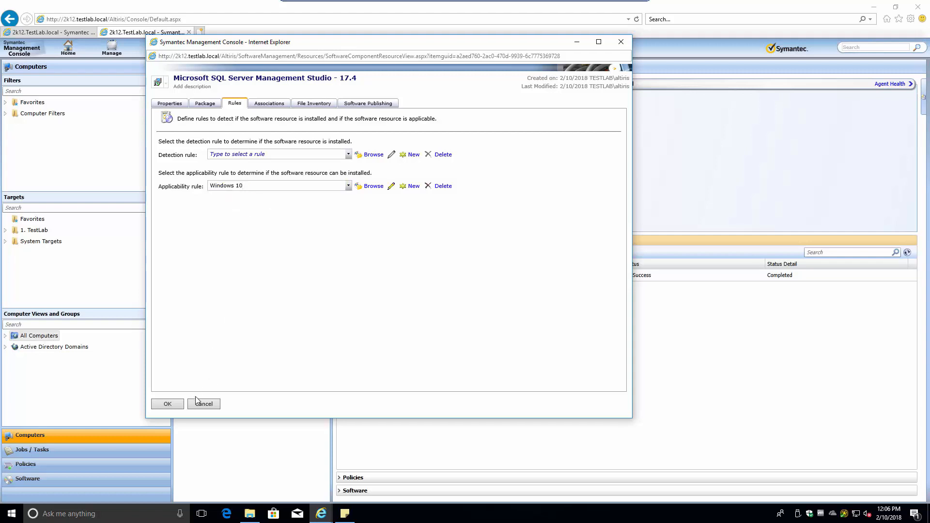
Review the release's associations, file inventory and publishing options, enabling and disabling publishing of the SQL Server Management Studio install command
{"action": "left_click", "coordinate": [274, 105]}
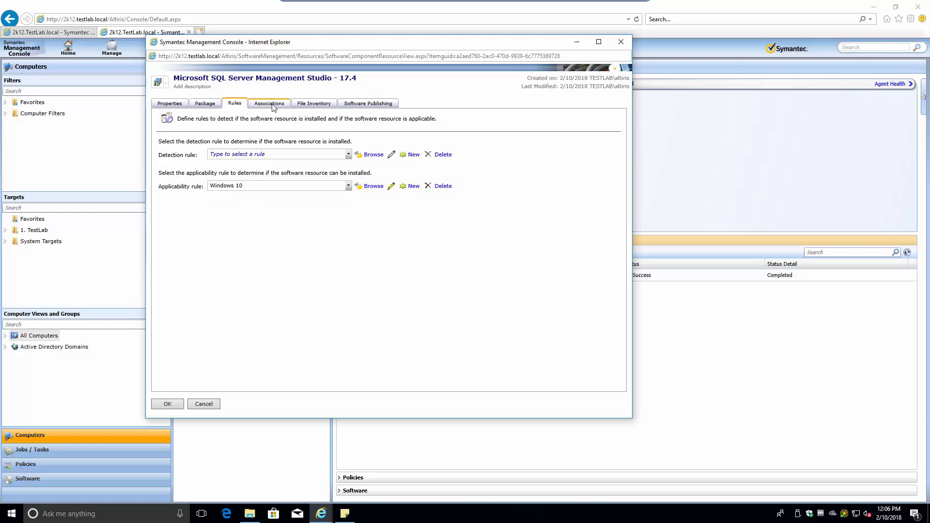
{"action": "left_click", "coordinate": [314, 104]}
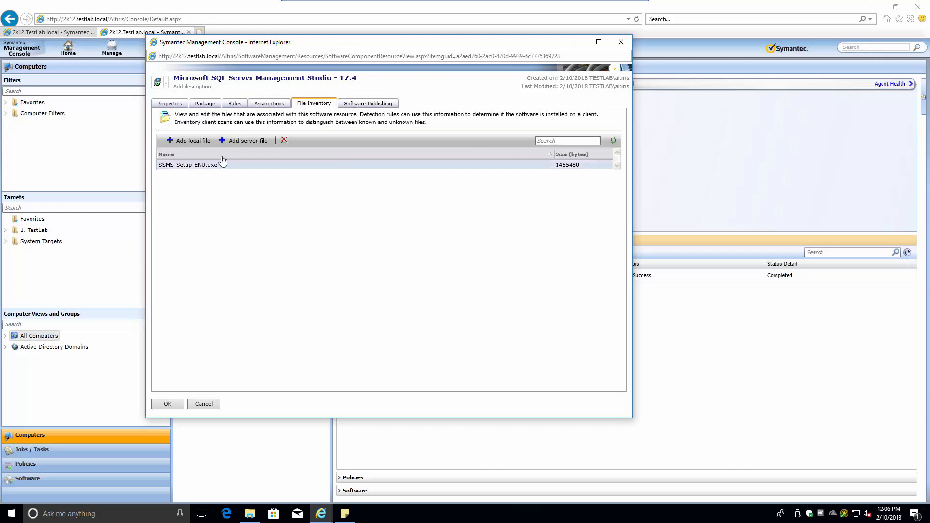
{"action": "left_click", "coordinate": [352, 106]}
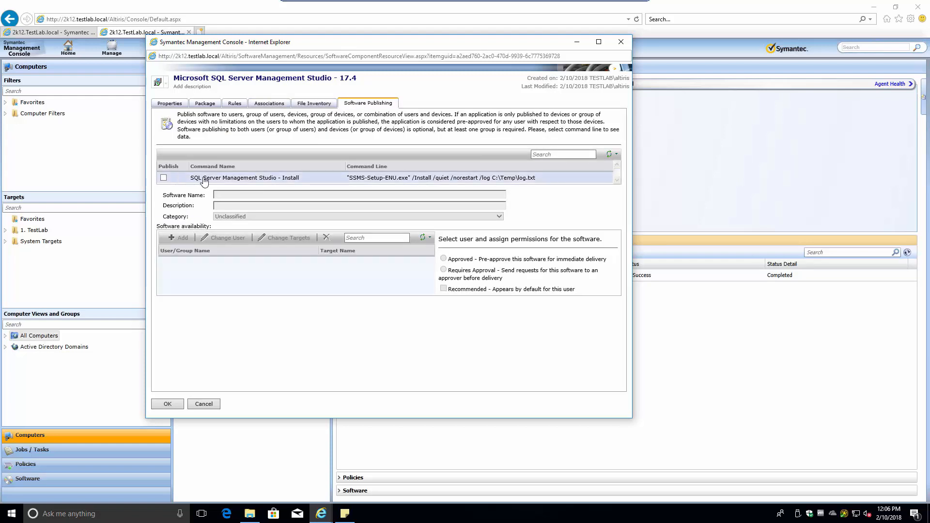
{"action": "left_click", "coordinate": [164, 178]}
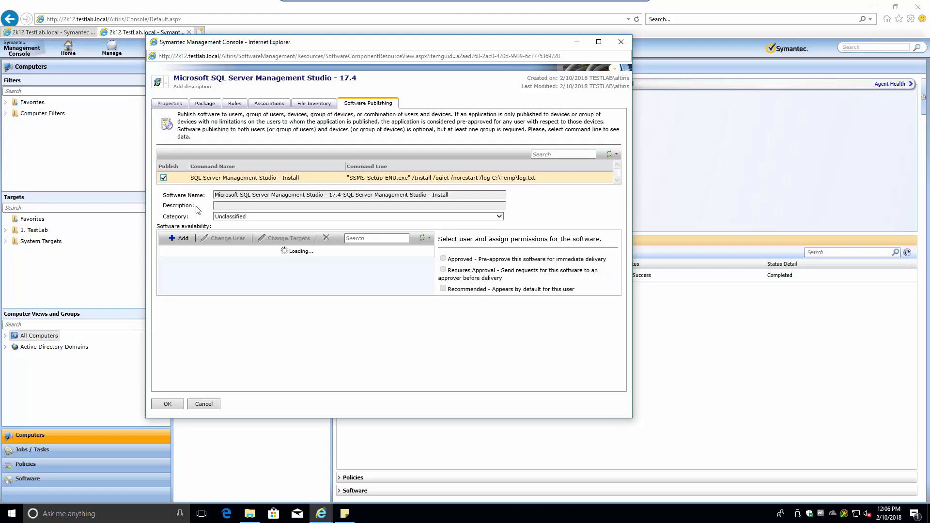
{"action": "left_click", "coordinate": [163, 178]}
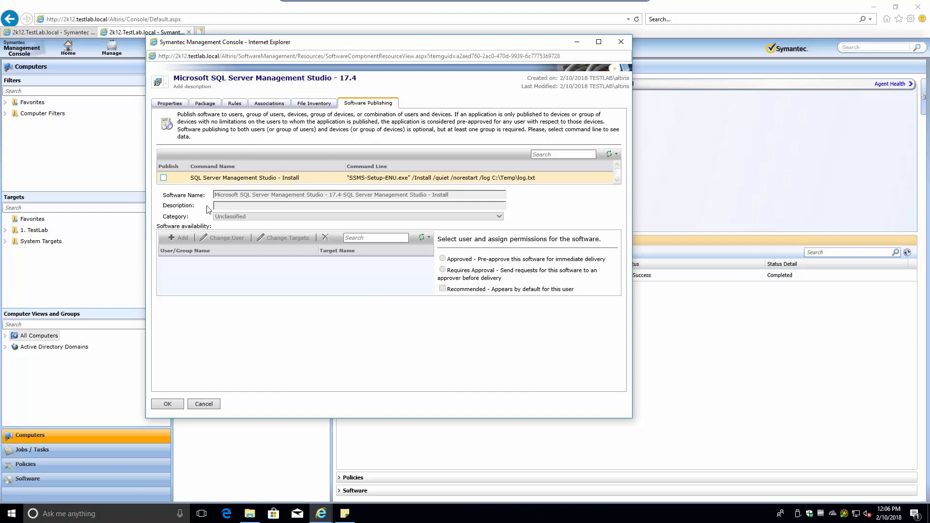
Recheck the release's file inventory, associations, rules, available package actions and general properties
{"action": "left_click", "coordinate": [315, 106]}
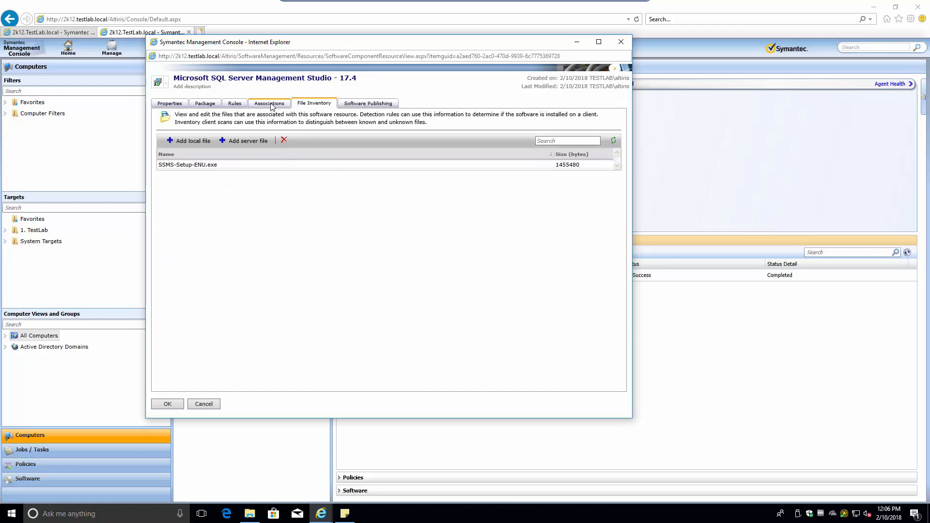
{"action": "left_click", "coordinate": [274, 106]}
{"action": "left_click", "coordinate": [234, 105]}
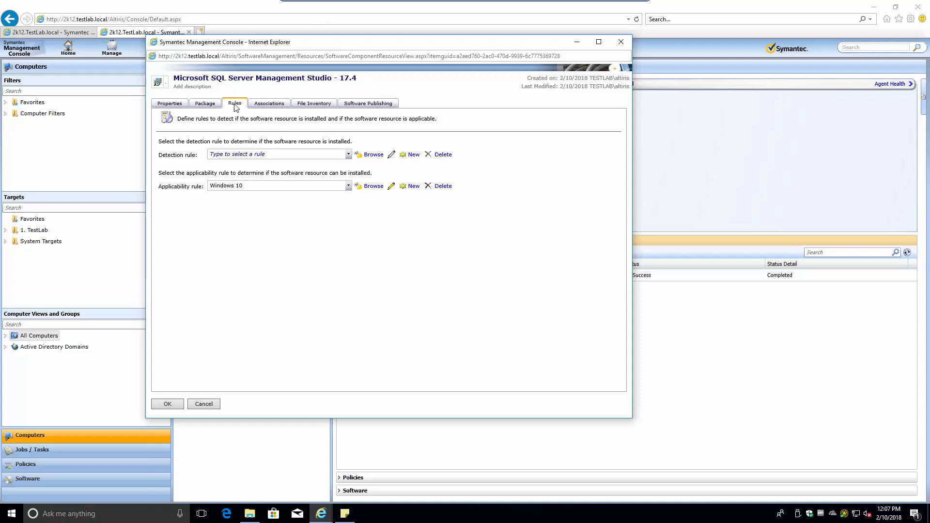
{"action": "left_click", "coordinate": [208, 104]}
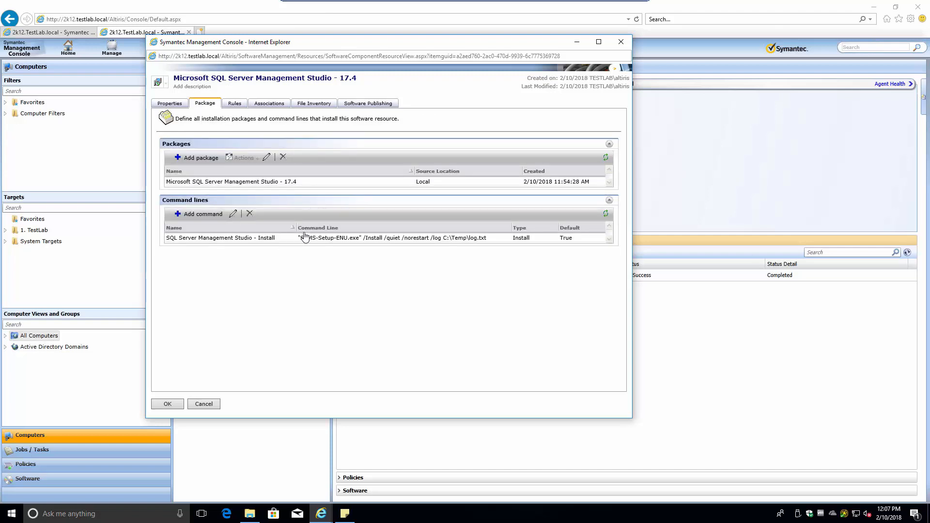
{"action": "left_click", "coordinate": [211, 182]}
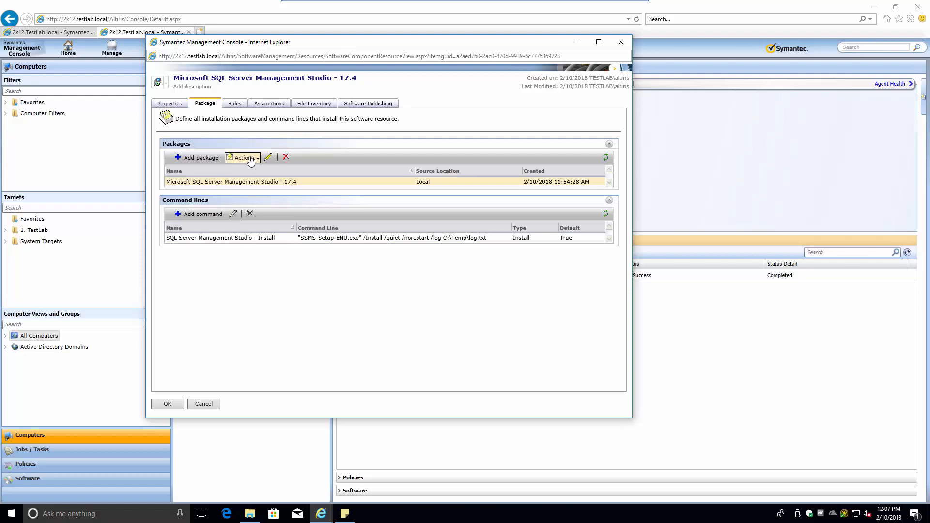
{"action": "left_click", "coordinate": [248, 158]}
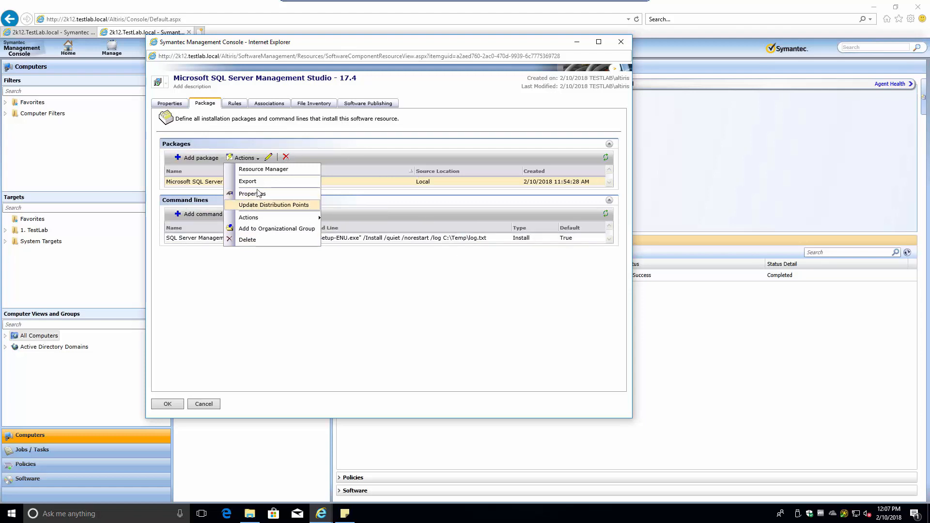
{"action": "left_click", "coordinate": [170, 104]}
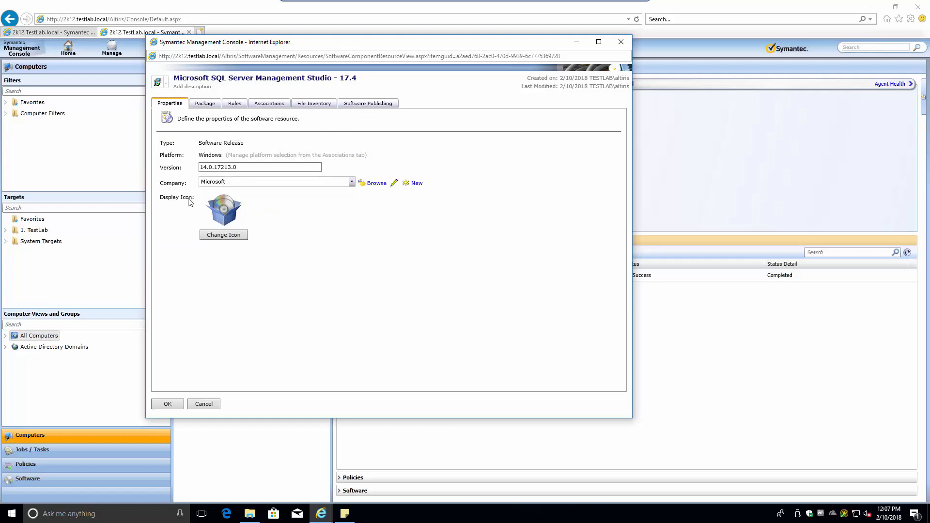
Try to save the software release, decline AutoComplete, enlarge the window to retry saving, and close the release editor
{"action": "left_click", "coordinate": [171, 404]}
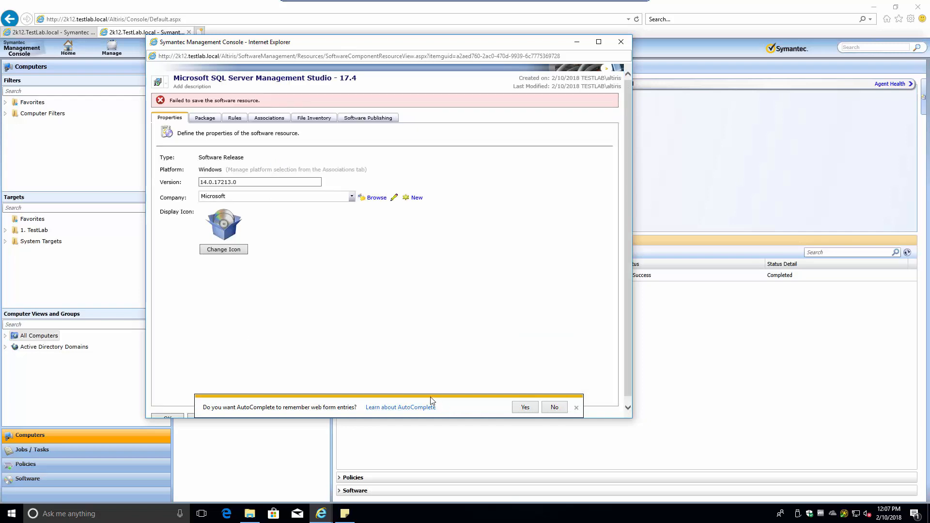
{"action": "left_click", "coordinate": [554, 407]}
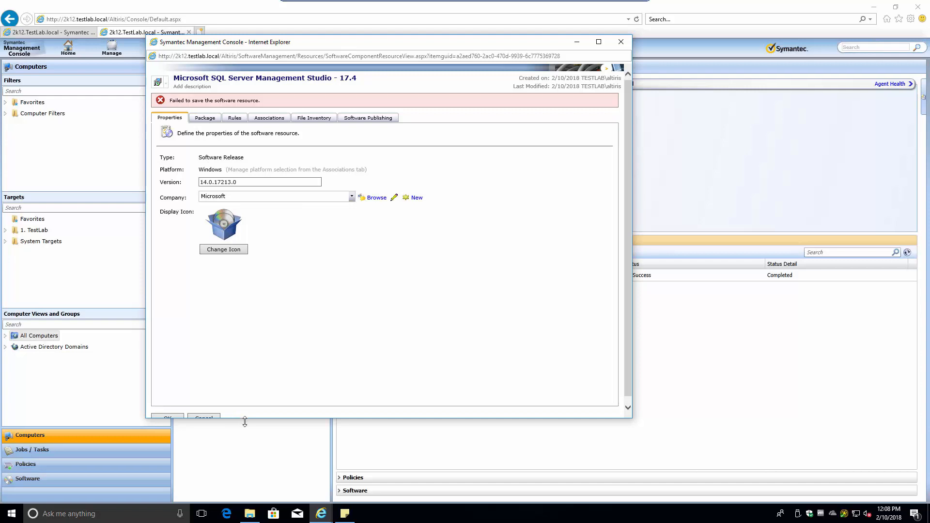
{"action": "left_click_drag", "start_coordinate": [244, 418], "coordinate": [245, 448]}
{"action": "left_click", "coordinate": [177, 420]}
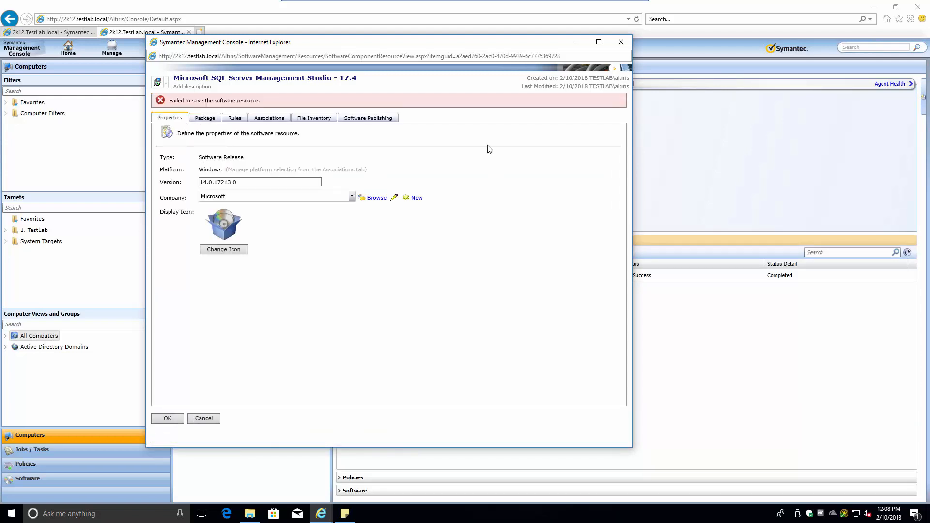
{"action": "left_click", "coordinate": [621, 43]}
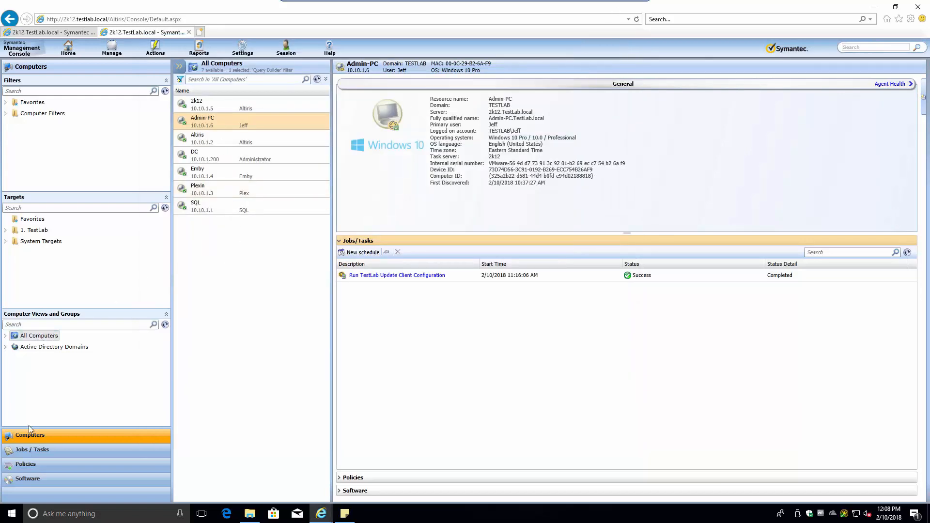
Return to the console page listing Software Releases and reopen the Microsoft SQL Server Management Studio - 17.4 release for editing
{"action": "left_click", "coordinate": [42, 34]}
{"action": "right_click", "coordinate": [223, 107]}
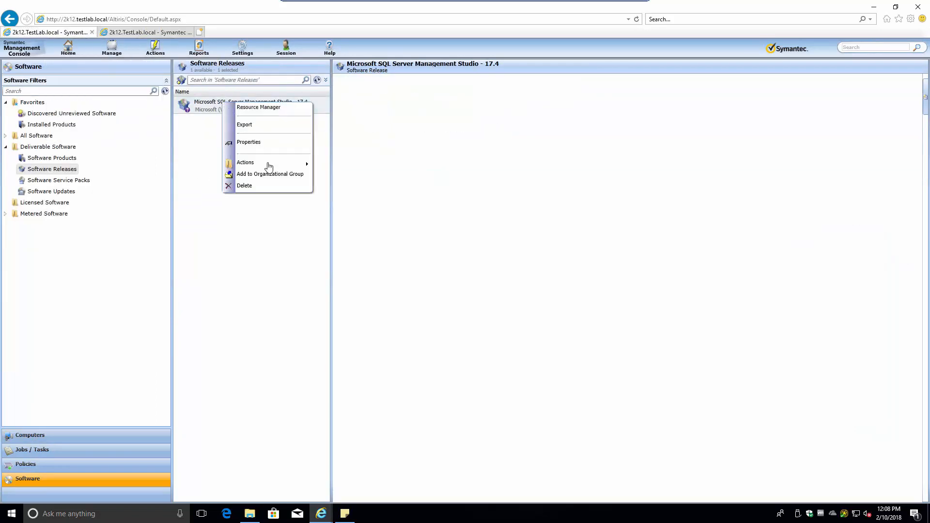
{"action": "mouse_move", "coordinate": [269, 163]}
{"action": "left_click", "coordinate": [342, 203]}
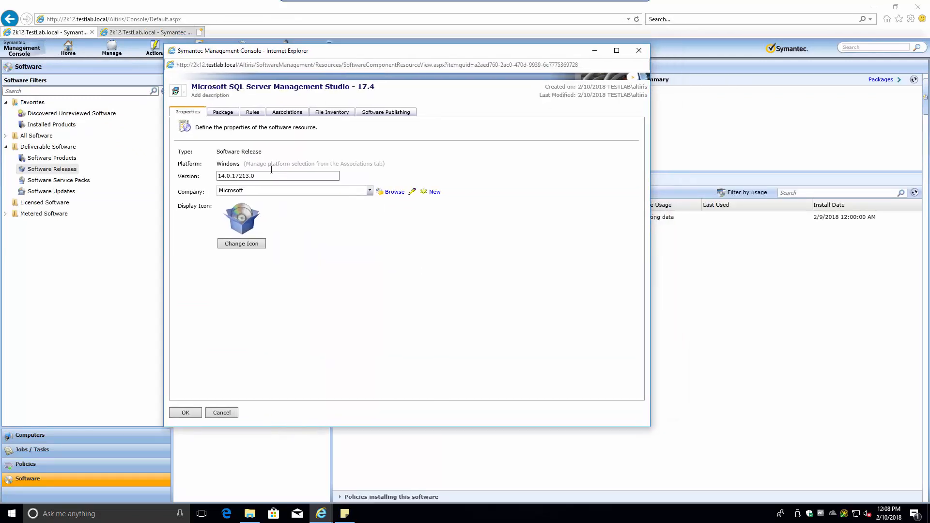
Review the release's package, install command line and package server assignment without changing them
{"action": "left_click", "coordinate": [223, 112]}
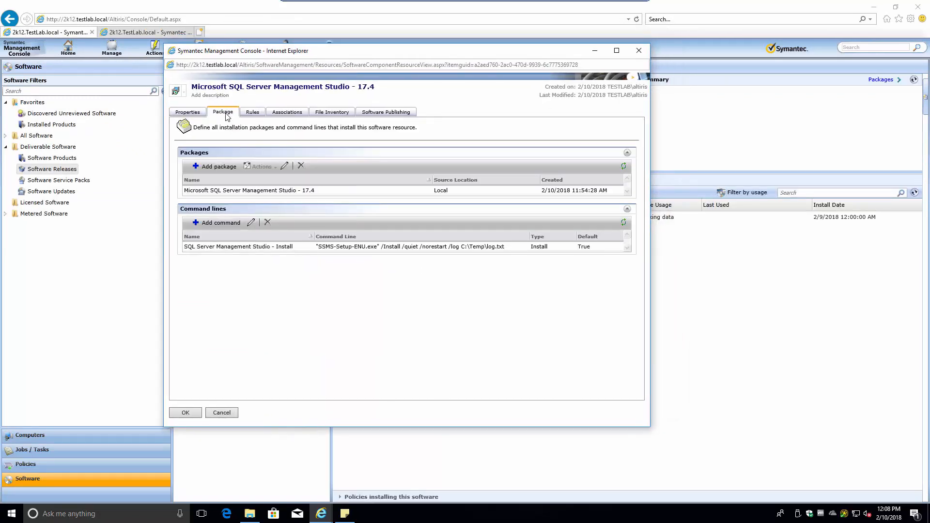
{"action": "left_click", "coordinate": [232, 246]}
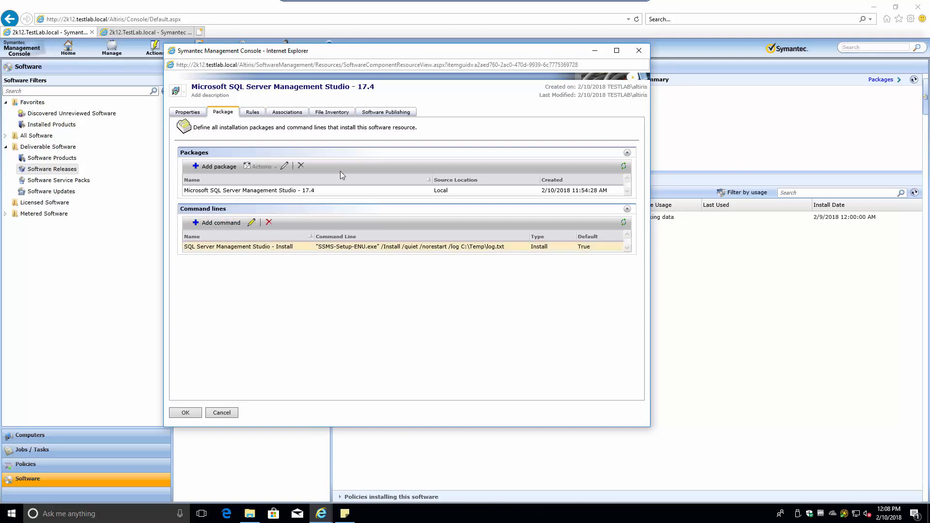
{"action": "left_click", "coordinate": [259, 191]}
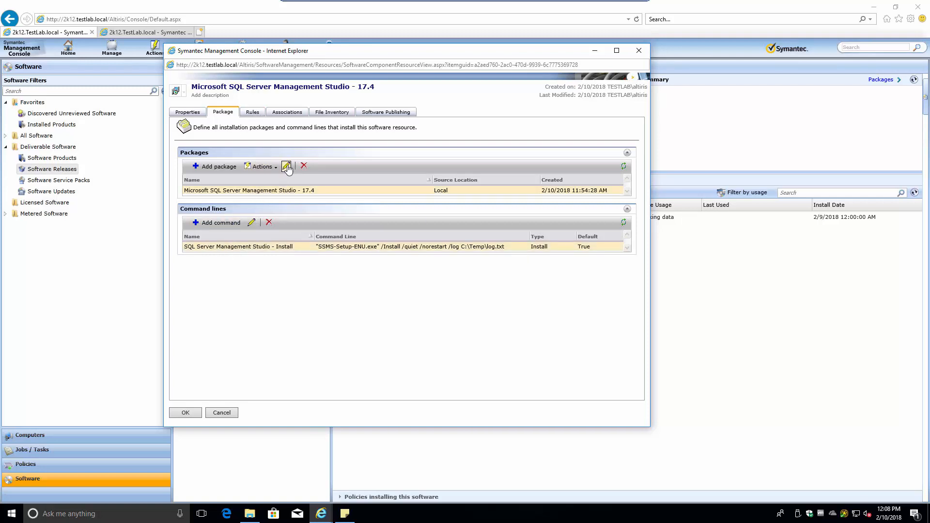
{"action": "left_click", "coordinate": [286, 167]}
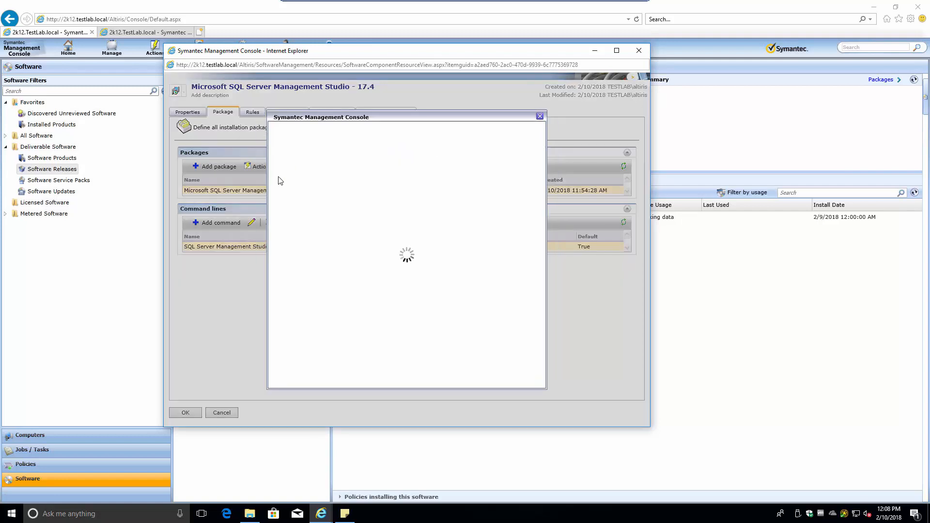
{"action": "left_click", "coordinate": [322, 147]}
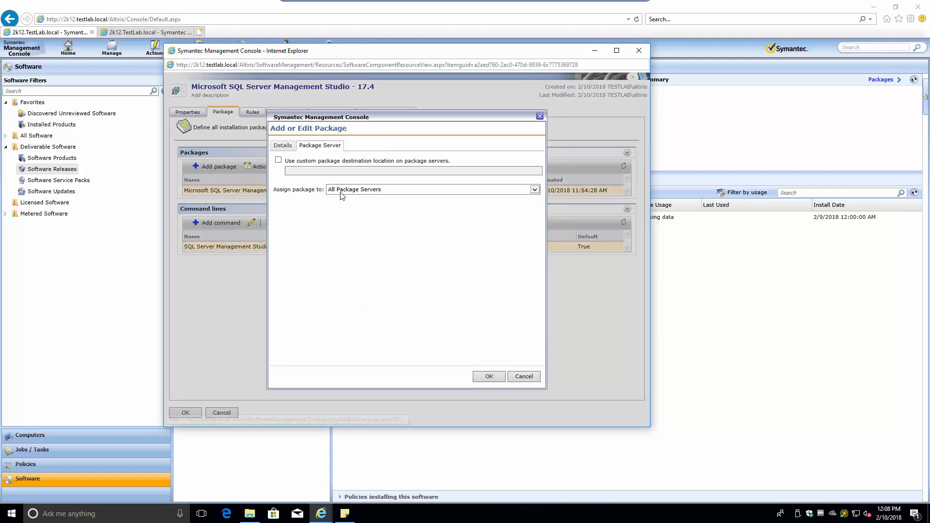
{"action": "left_click", "coordinate": [521, 379]}
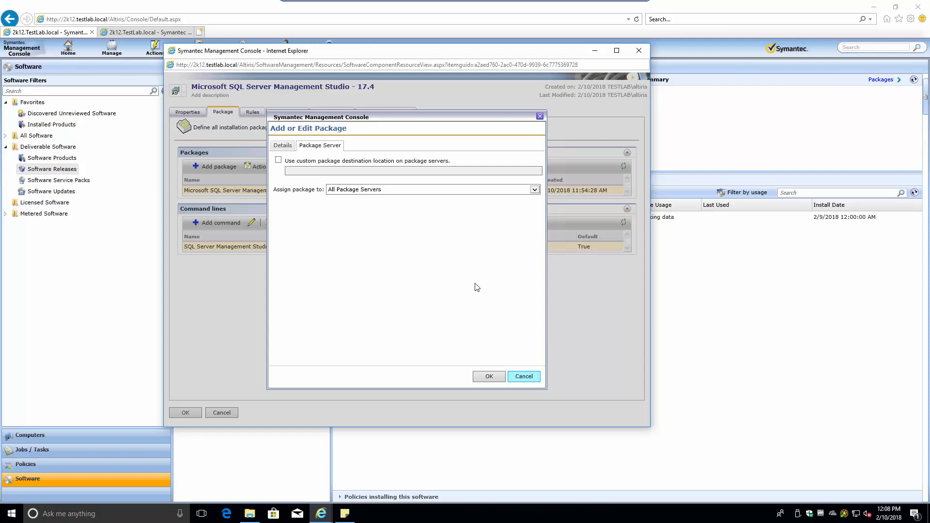
Set the release's applicability rule to Windows 10 and save the software release
{"action": "left_click", "coordinate": [253, 113]}
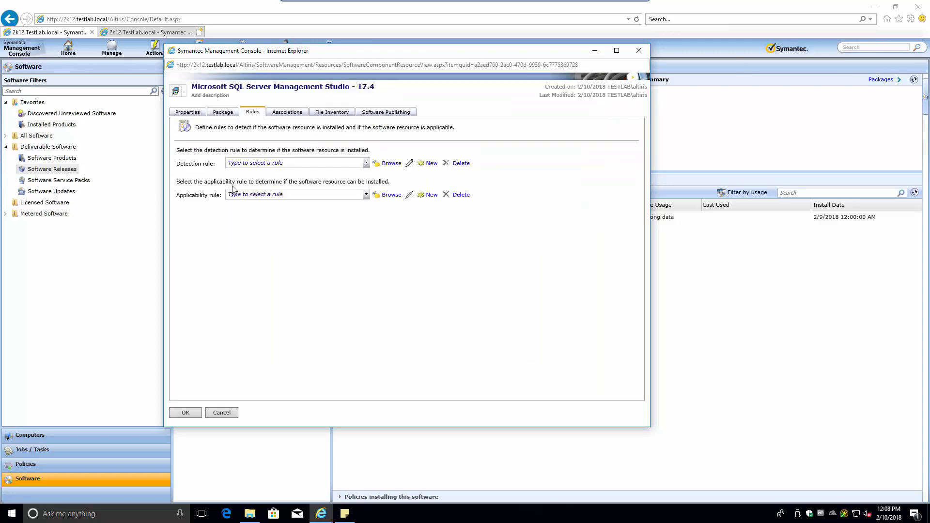
{"action": "left_click", "coordinate": [306, 195]}
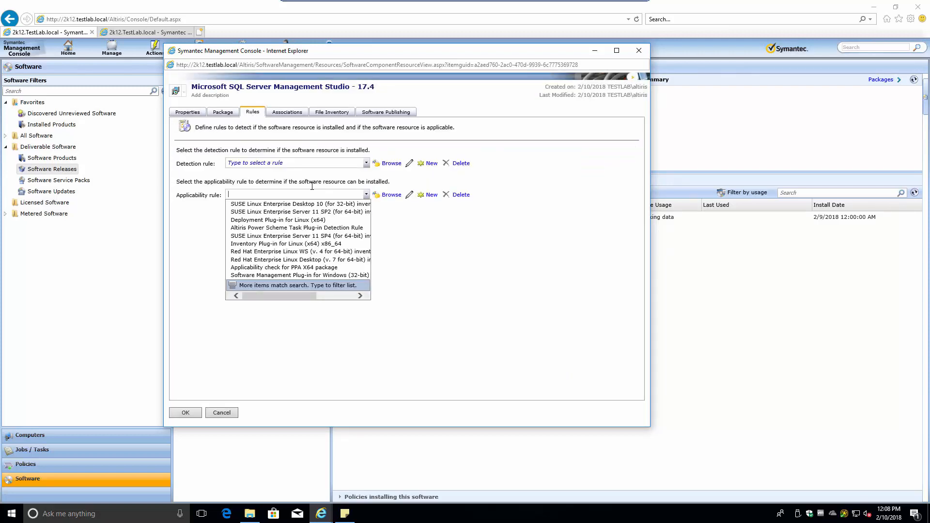
{"action": "type", "text": "window"}
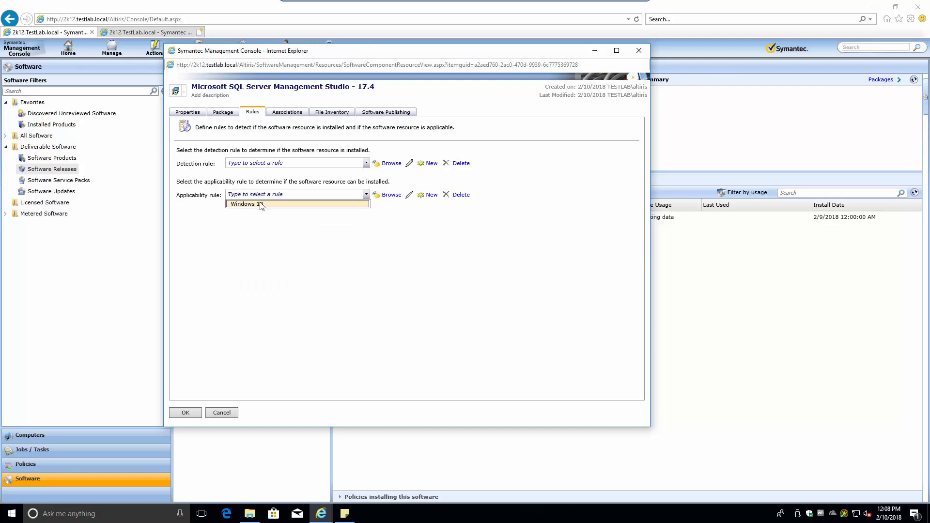
{"action": "left_click", "coordinate": [261, 206]}
{"action": "left_click", "coordinate": [186, 413]}
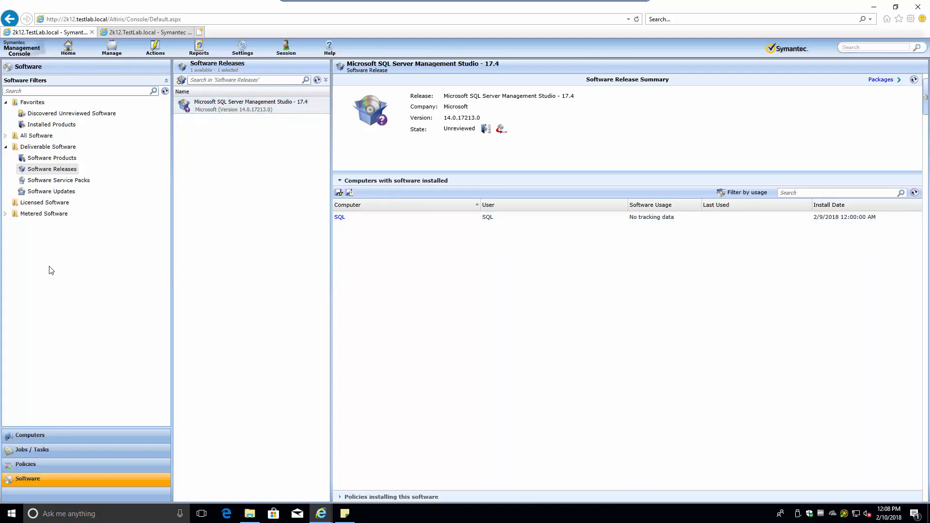
Find Microsoft SQL Server Management Studio - 17.4 in the Software Catalog by searching "microsoft sql" and start moving it to the managed products
{"action": "left_click", "coordinate": [112, 51]}
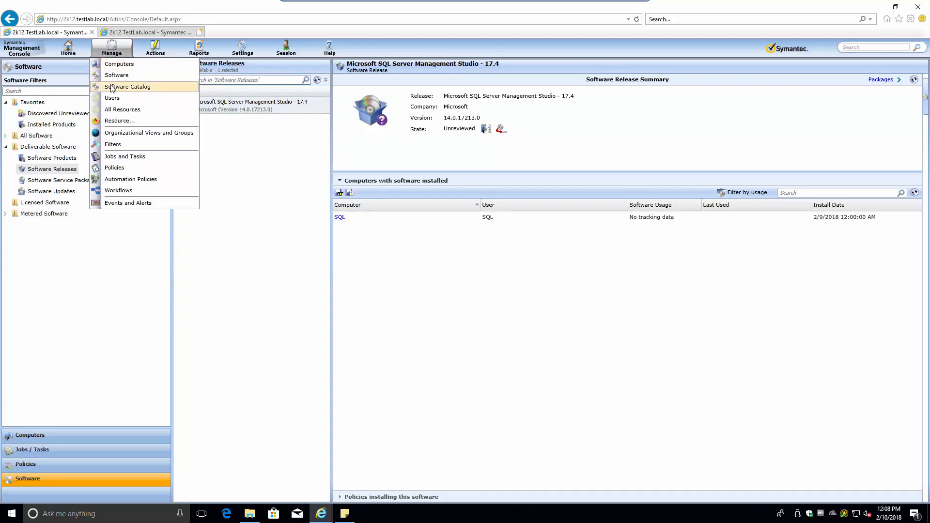
{"action": "left_click", "coordinate": [145, 86]}
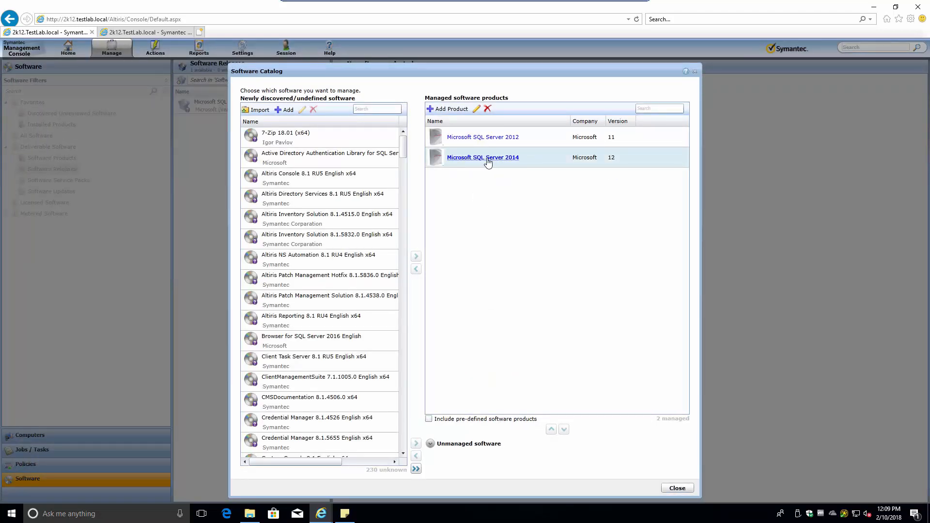
{"action": "left_click", "coordinate": [368, 108]}
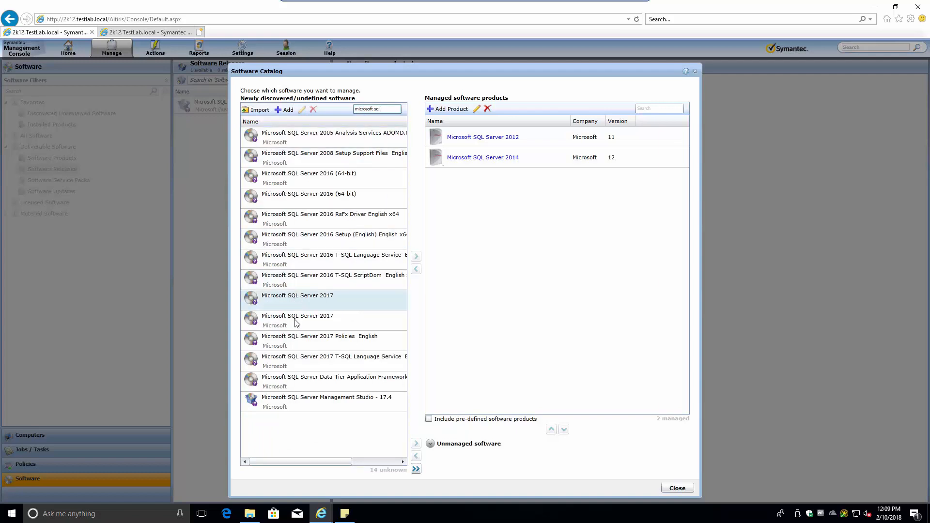
{"action": "left_click", "coordinate": [307, 402]}
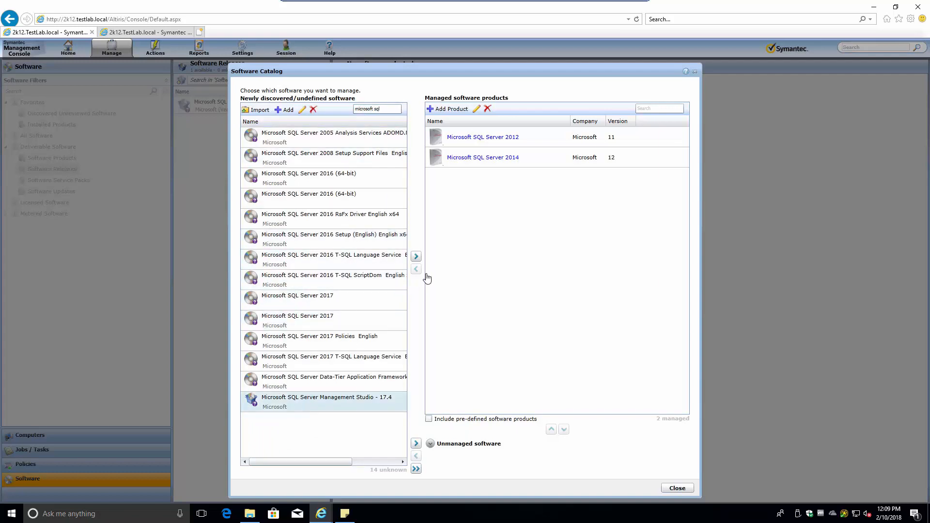
{"action": "left_click", "coordinate": [416, 257]}
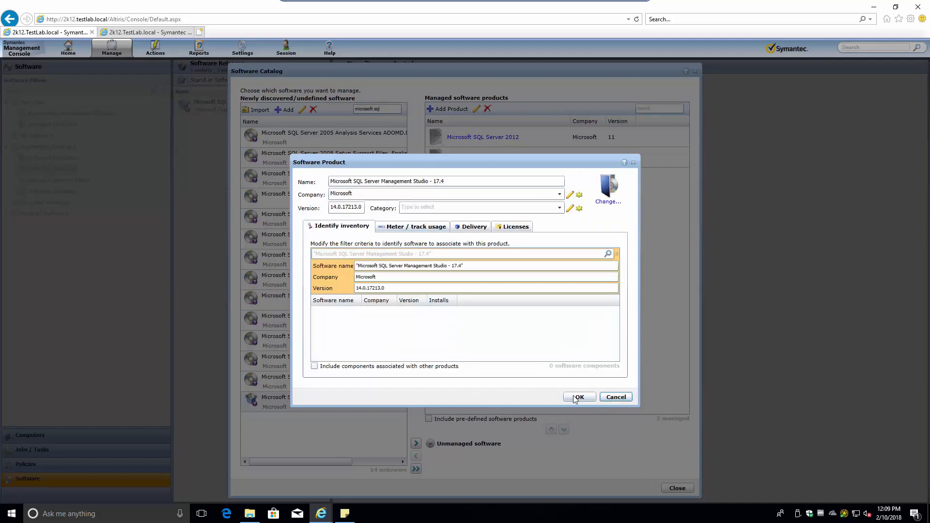
Review the software product's metering, delivery, license and inventory identification settings
{"action": "left_click", "coordinate": [400, 227]}
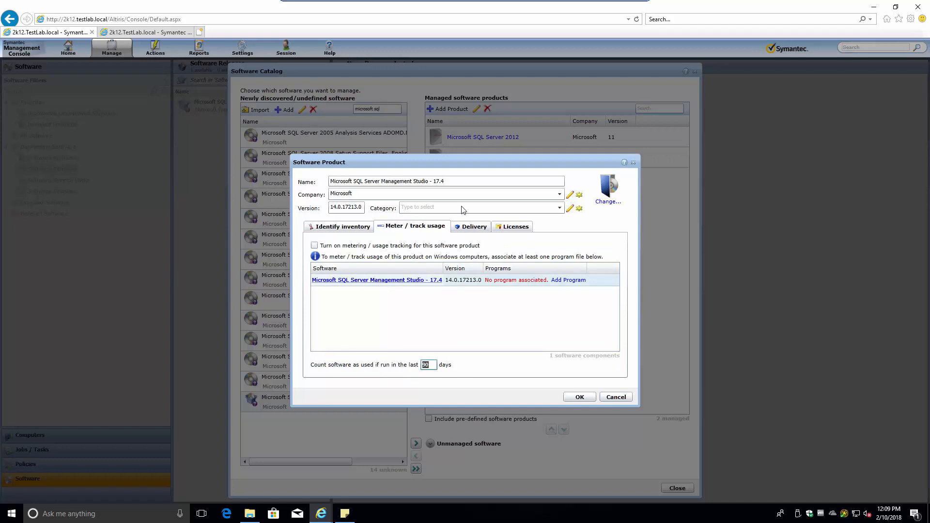
{"action": "left_click", "coordinate": [472, 228]}
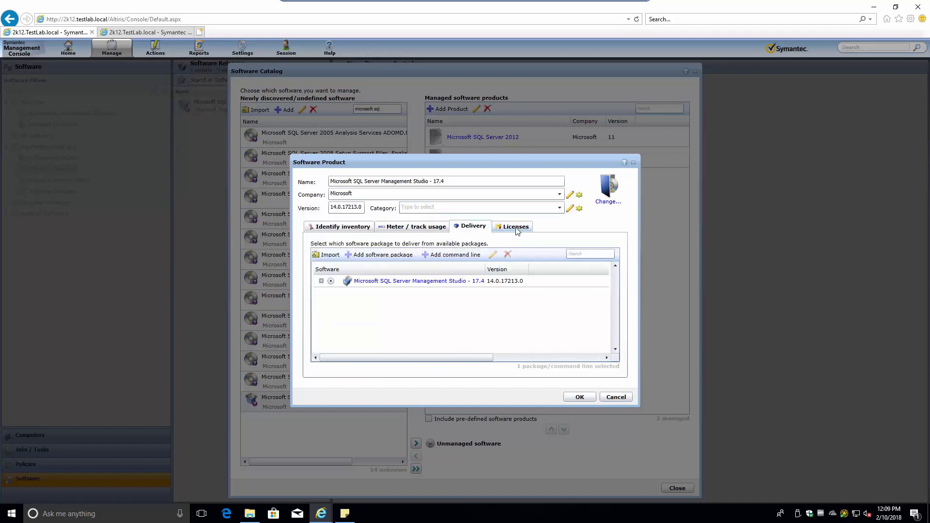
{"action": "left_click", "coordinate": [517, 228]}
{"action": "left_click", "coordinate": [338, 228]}
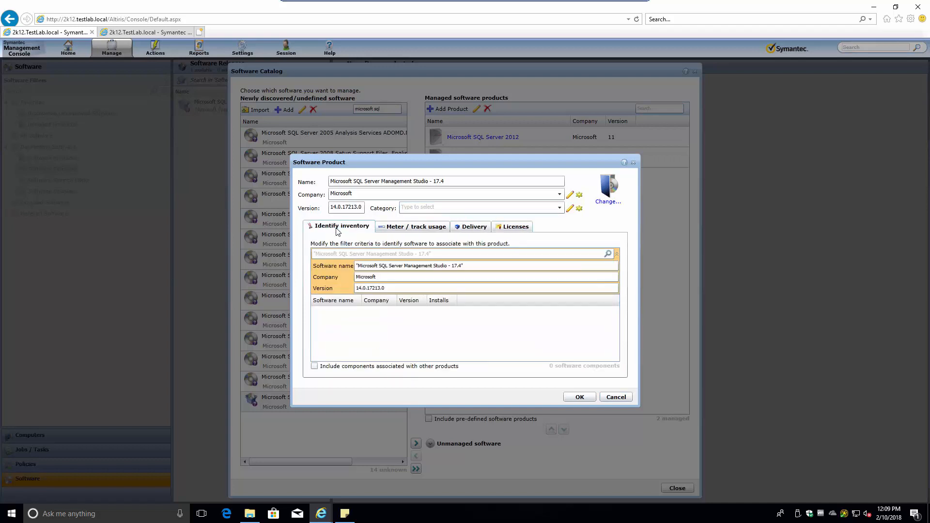
Assign the software product a new category named Lab Tools, save the product and close the Software Catalog
{"action": "left_click", "coordinate": [458, 208]}
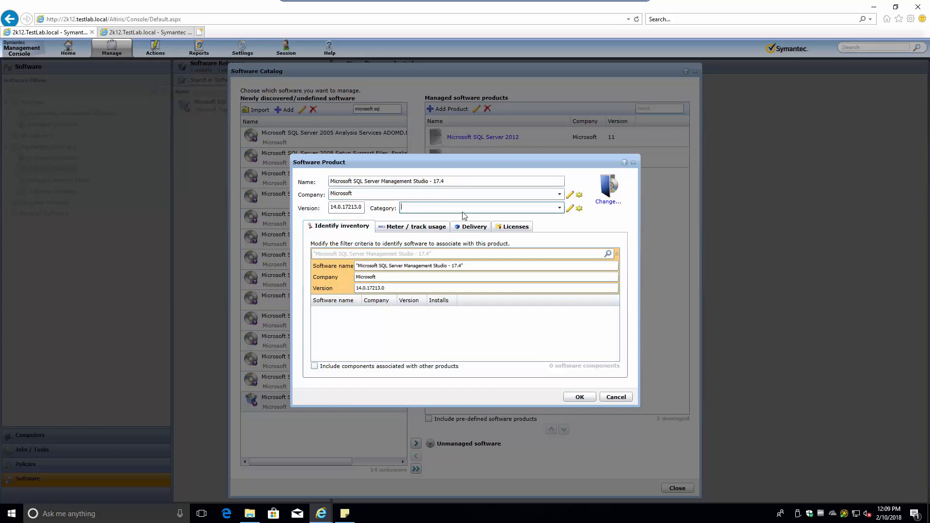
{"action": "left_click", "coordinate": [560, 209]}
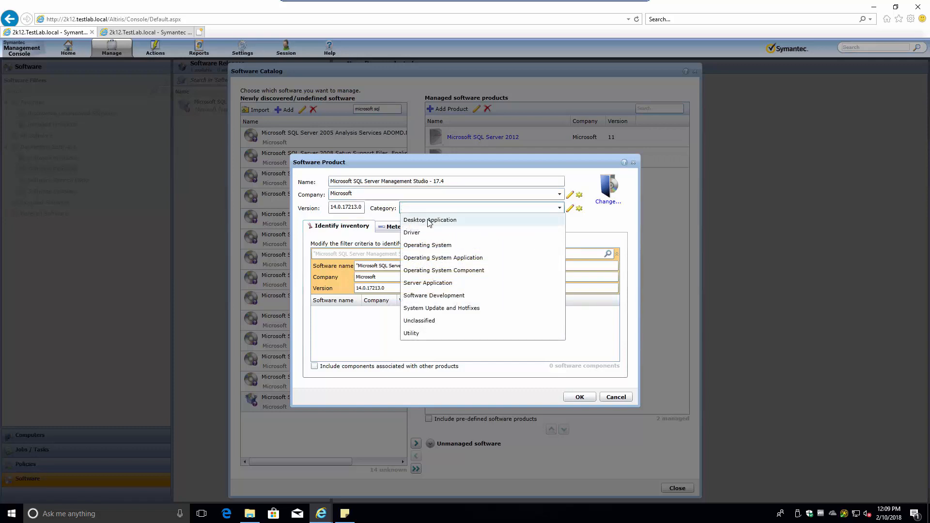
{"action": "left_click", "coordinate": [599, 226]}
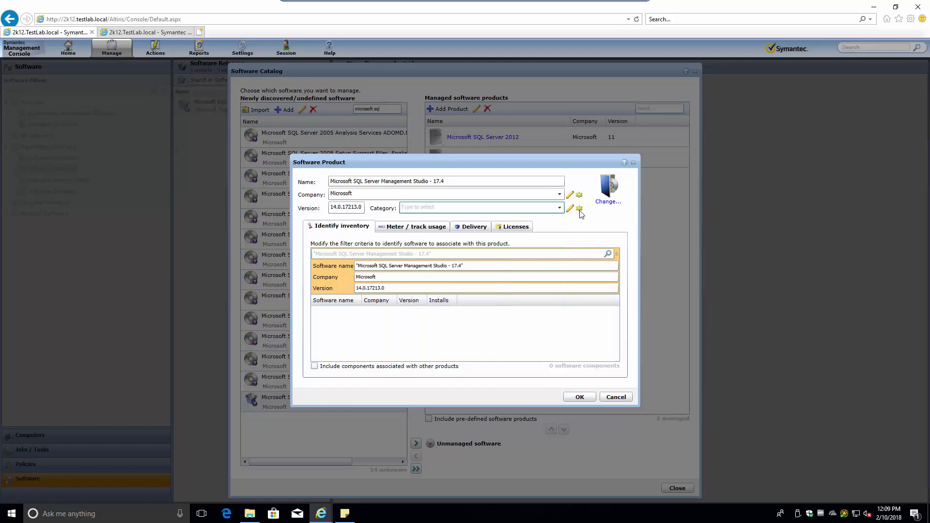
{"action": "left_click", "coordinate": [580, 209]}
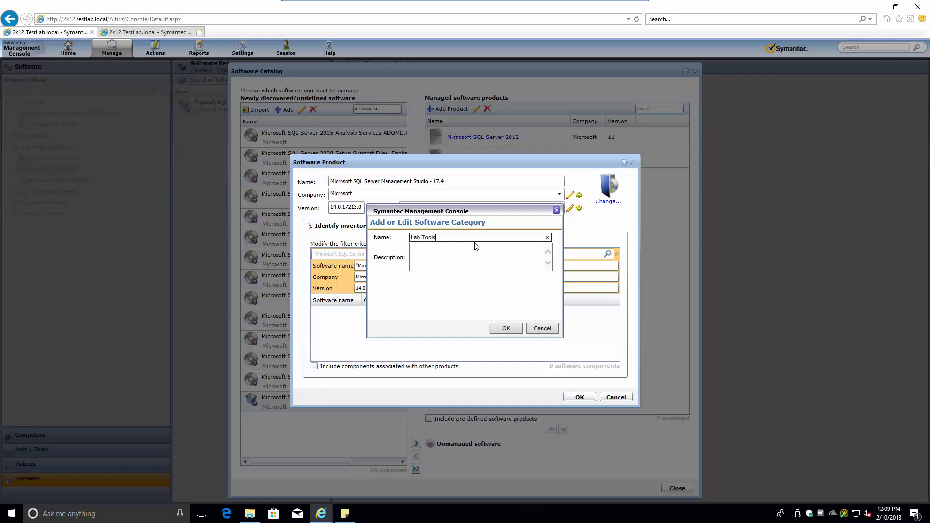
{"action": "left_click", "coordinate": [503, 328]}
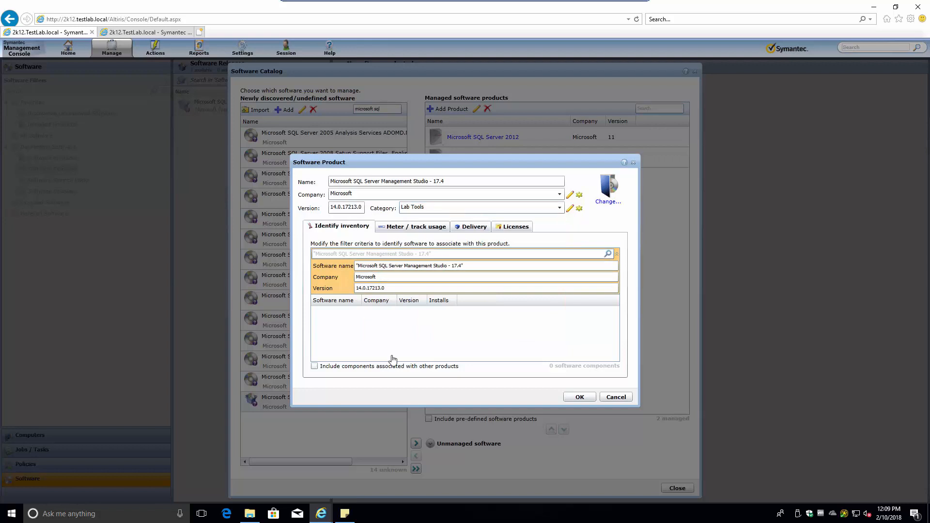
{"action": "left_click", "coordinate": [580, 397]}
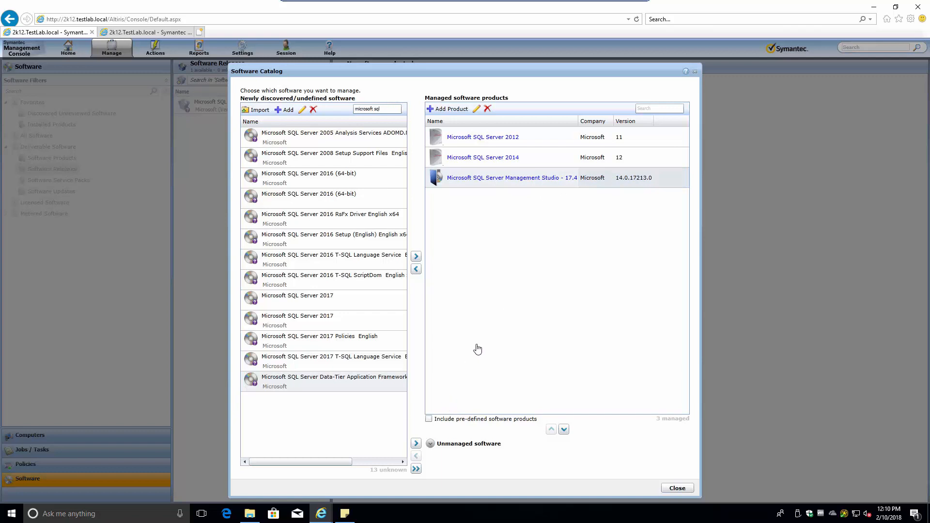
{"action": "left_click", "coordinate": [677, 488]}
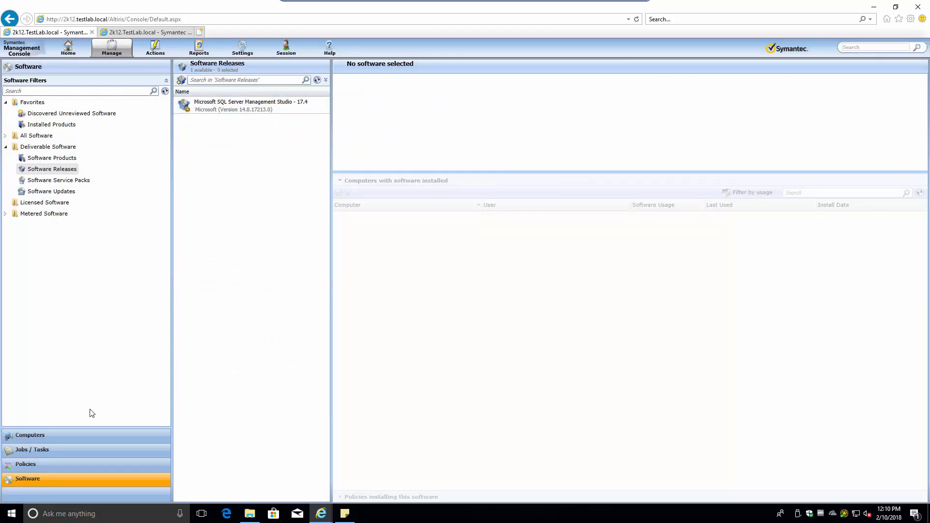
Create a new Managed Software Delivery policy in the Managed Software Delivery folder under the Software policies
{"action": "left_click", "coordinate": [18, 467]}
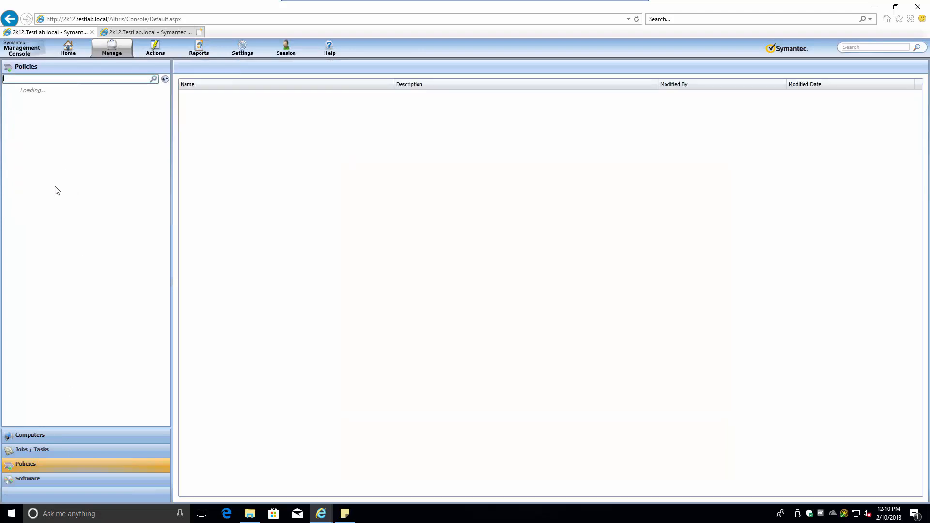
{"action": "left_click", "coordinate": [5, 180]}
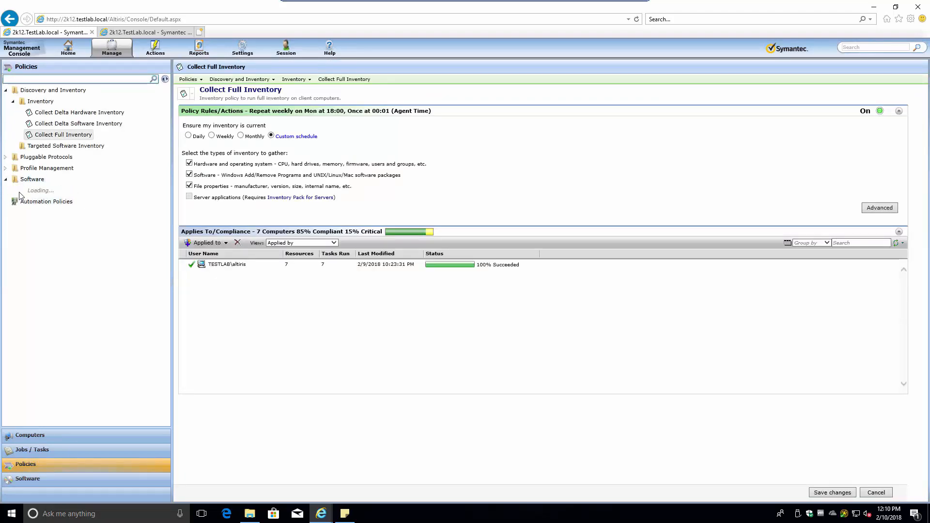
{"action": "right_click", "coordinate": [52, 228]}
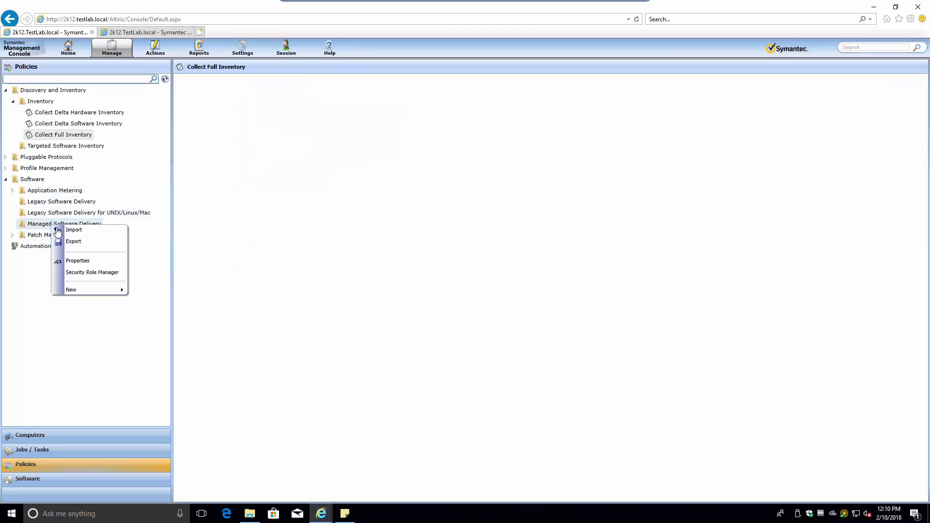
{"action": "mouse_move", "coordinate": [91, 291]}
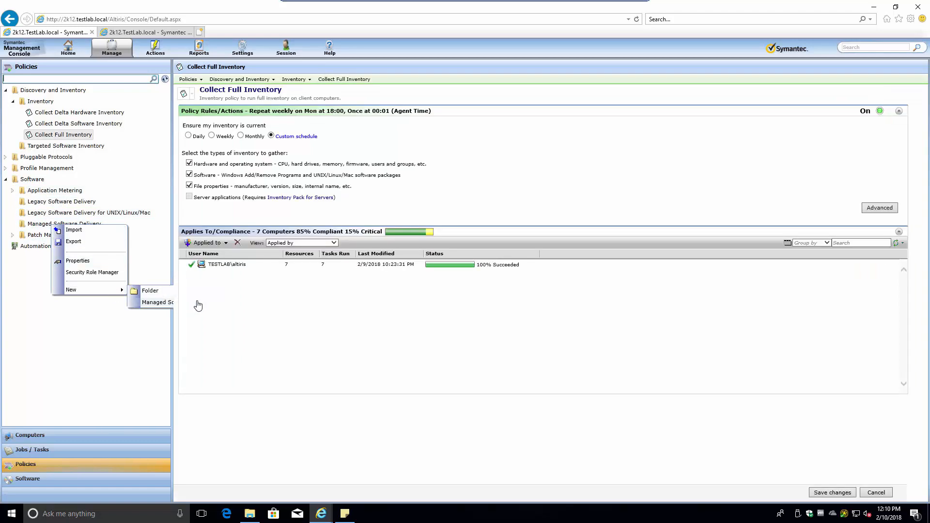
{"action": "left_click", "coordinate": [177, 302]}
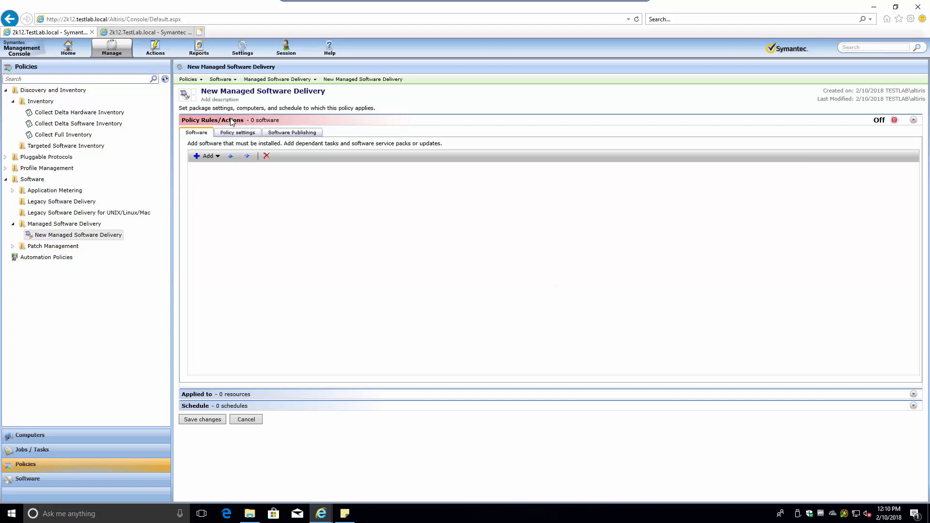
Add the Microsoft SQL Server Management Studio - 17.4 software resource to the new delivery policy, searching for "sql"
{"action": "left_click", "coordinate": [217, 156]}
{"action": "left_click", "coordinate": [220, 168]}
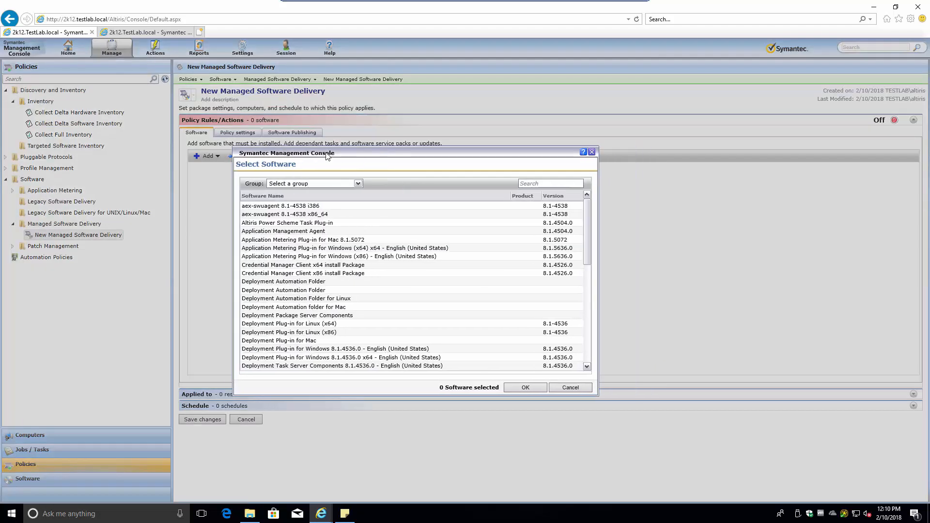
{"action": "left_click", "coordinate": [522, 184]}
{"action": "type", "text": "so"}
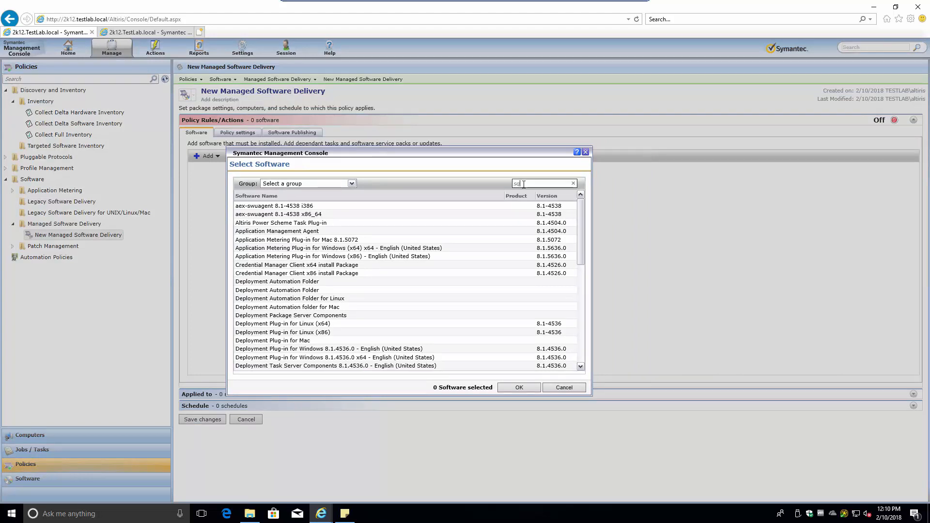
{"action": "left_click", "coordinate": [294, 206]}
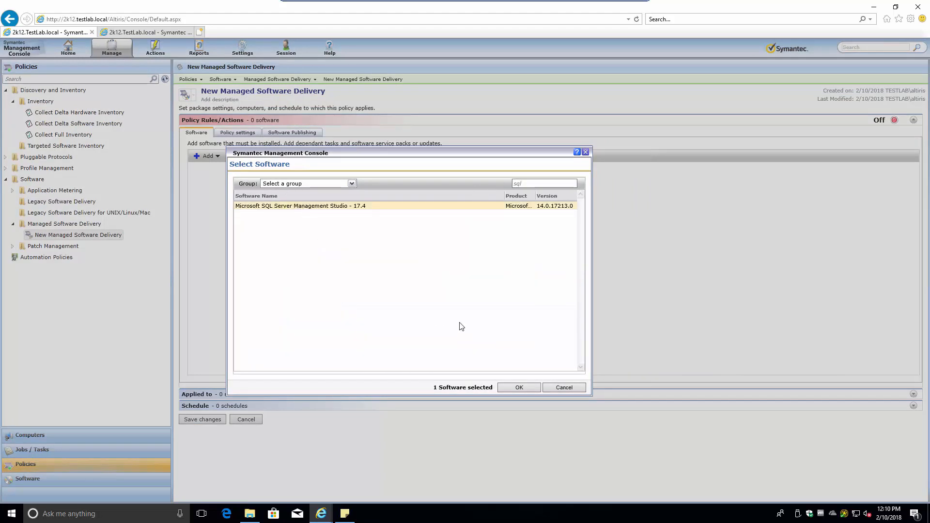
{"action": "left_click", "coordinate": [513, 388]}
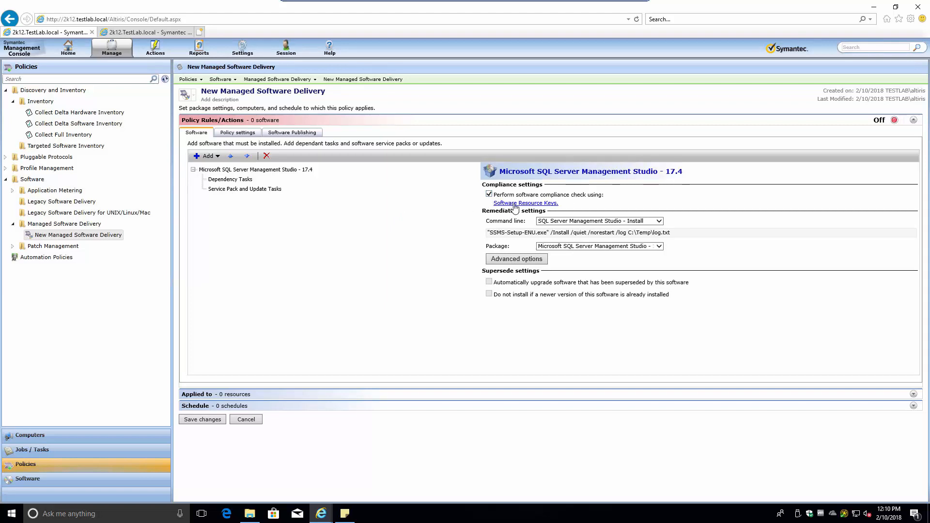
{"action": "mouse_move", "coordinate": [515, 207]}
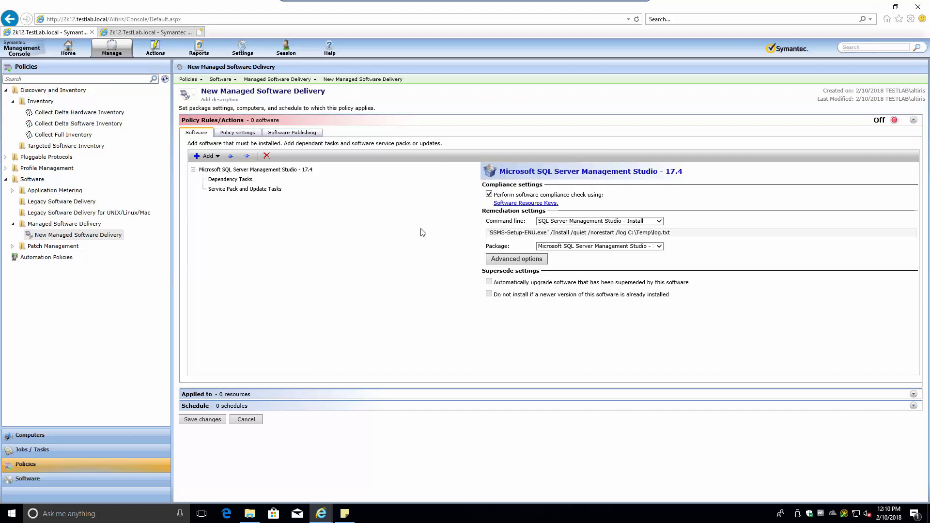
Check the available command lines and packages in the remediation settings, keeping SQL Server Management Studio - Install and the 17.4 package
{"action": "left_click", "coordinate": [555, 223]}
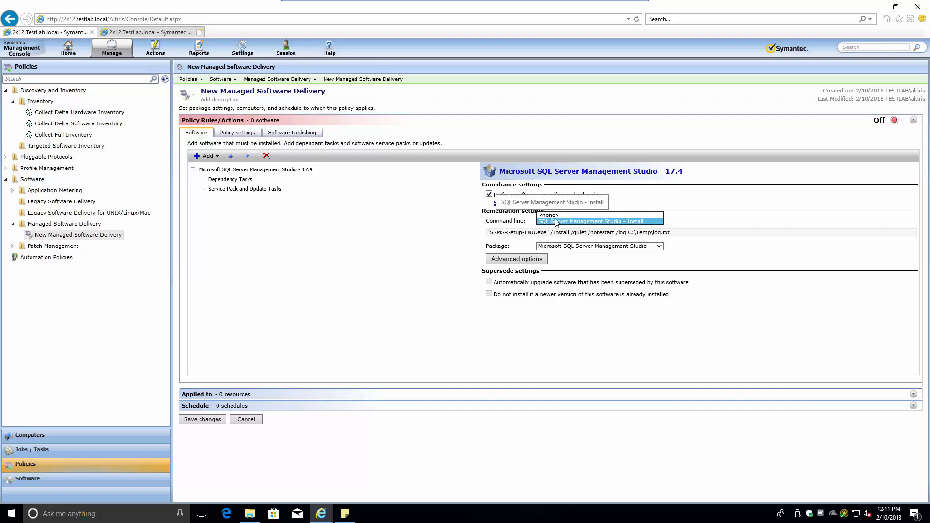
{"action": "left_click", "coordinate": [557, 222]}
{"action": "left_click", "coordinate": [577, 247]}
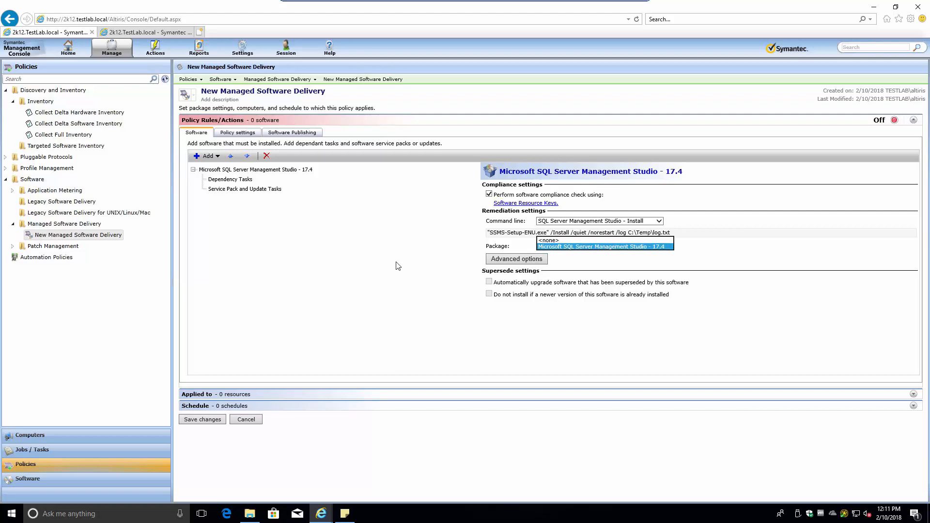
{"action": "left_click", "coordinate": [369, 263]}
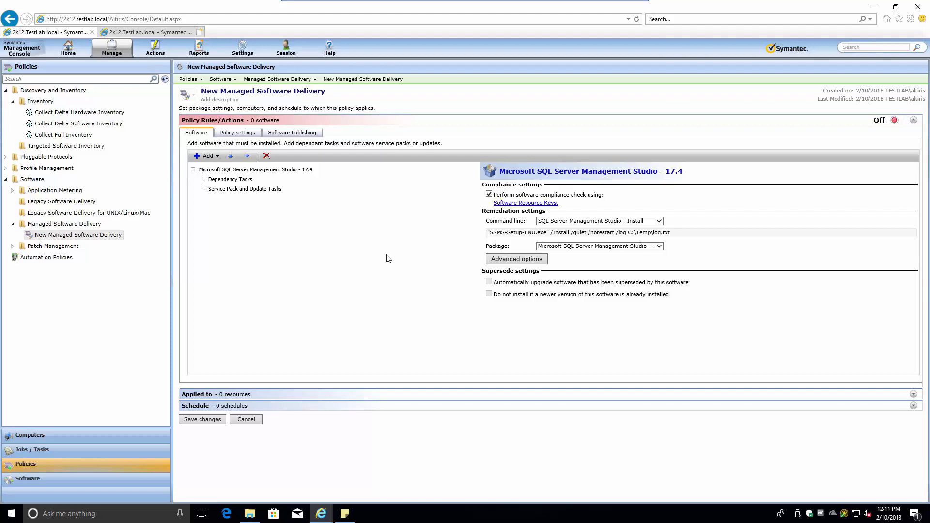
Set the display window to Hidden in the run conditions of the software's advanced options
{"action": "left_click", "coordinate": [512, 260]}
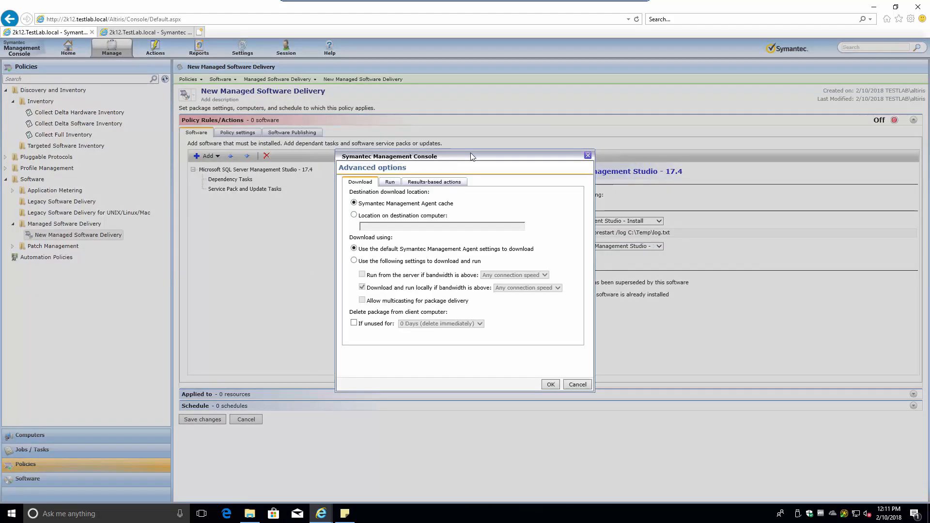
{"action": "left_click_drag", "start_coordinate": [470, 152], "coordinate": [351, 148]}
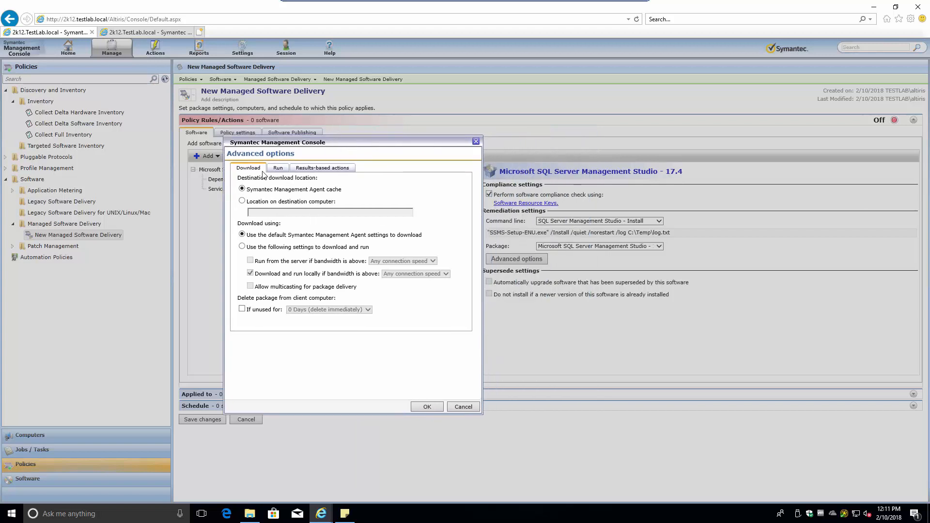
{"action": "left_click", "coordinate": [279, 170]}
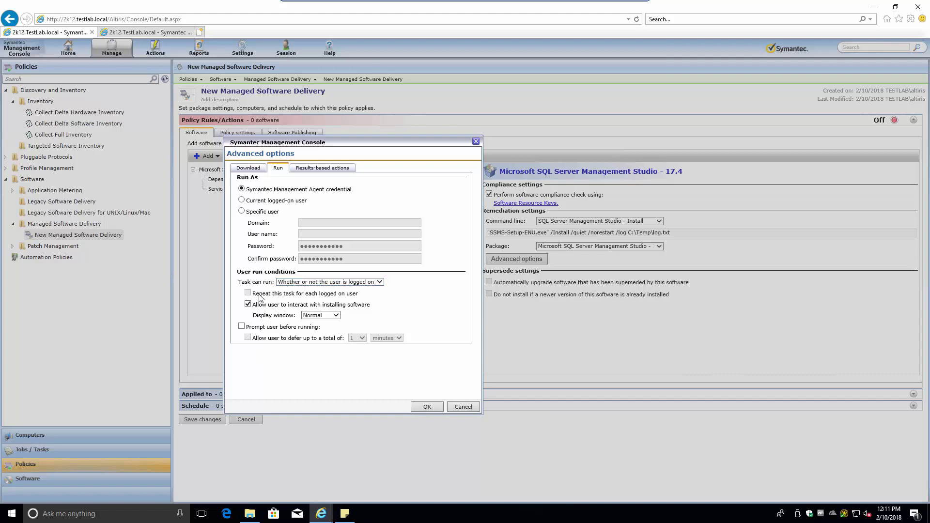
{"action": "left_click", "coordinate": [334, 315]}
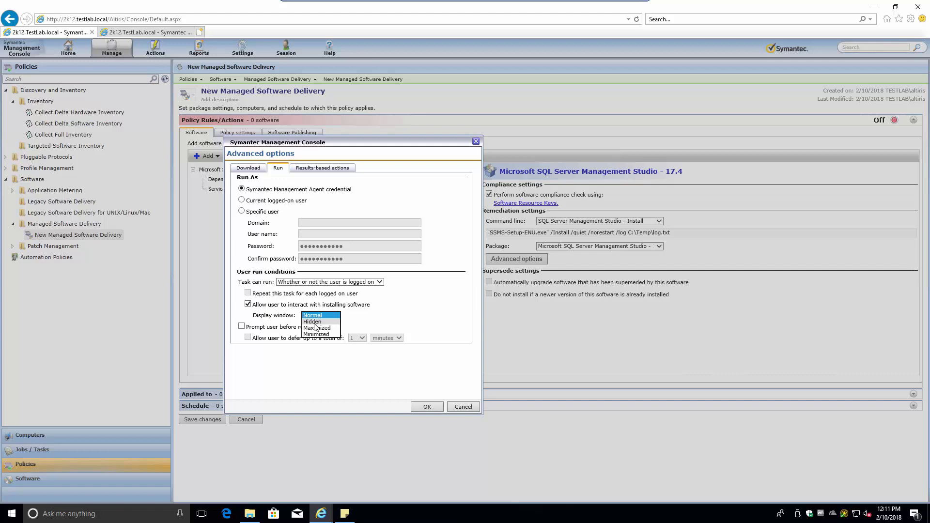
{"action": "left_click", "coordinate": [313, 323]}
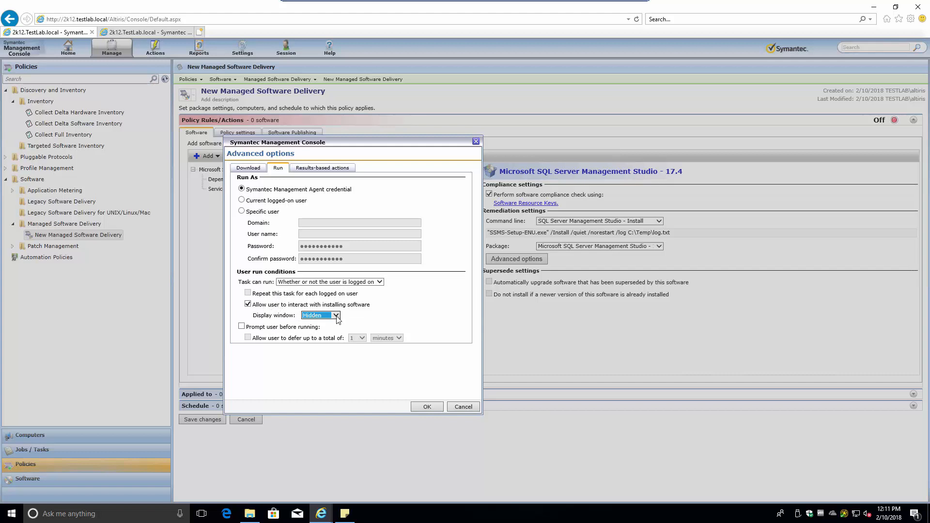
{"action": "left_click", "coordinate": [336, 316]}
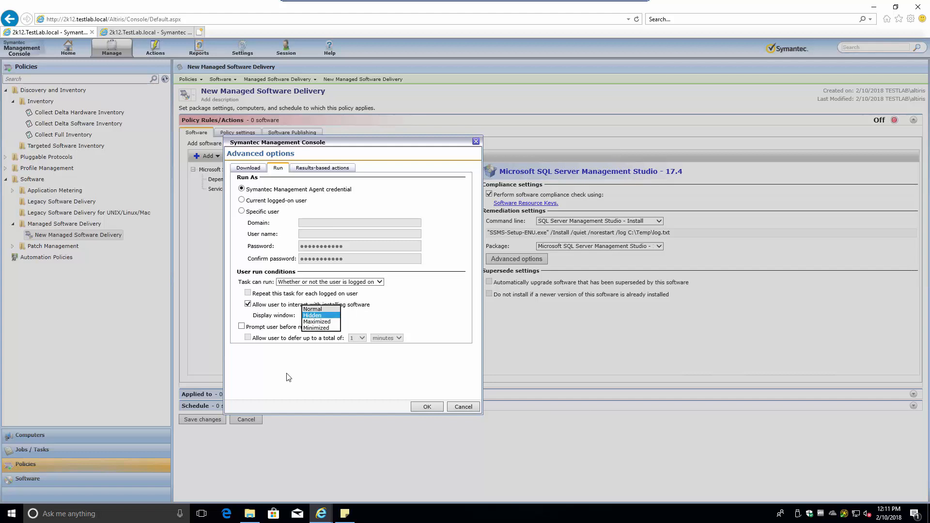
{"action": "left_click", "coordinate": [311, 315]}
Set the results-based actions to terminate after 0 hours 30 minutes with the failure action Continue, and accept the advanced options
{"action": "left_click", "coordinate": [308, 169]}
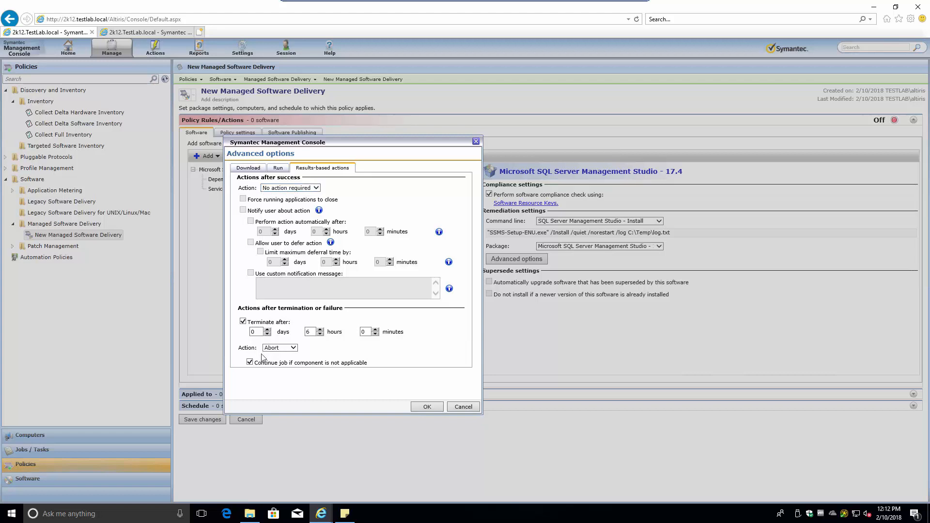
{"action": "left_click", "coordinate": [281, 349]}
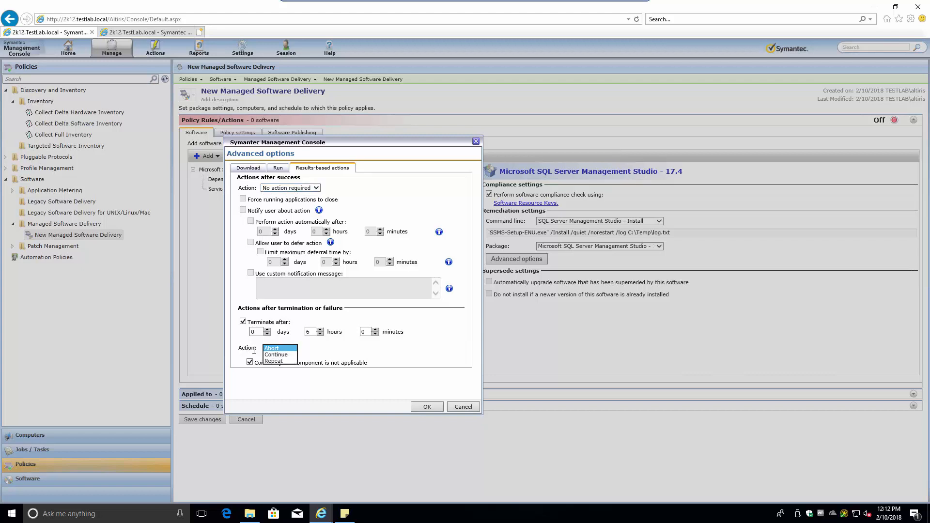
{"action": "left_click", "coordinate": [276, 354]}
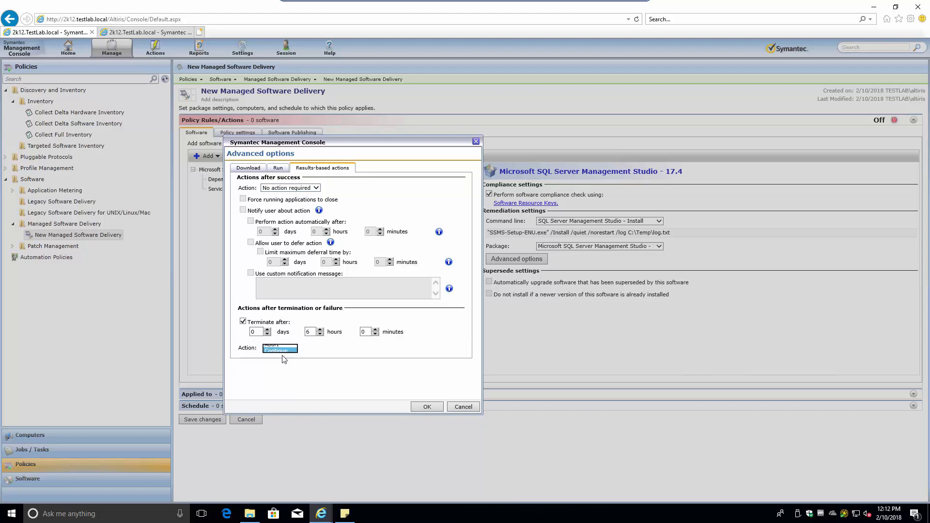
{"action": "double_click", "coordinate": [308, 332]}
{"action": "type", "text": "0"}
{"action": "double_click", "coordinate": [363, 332]}
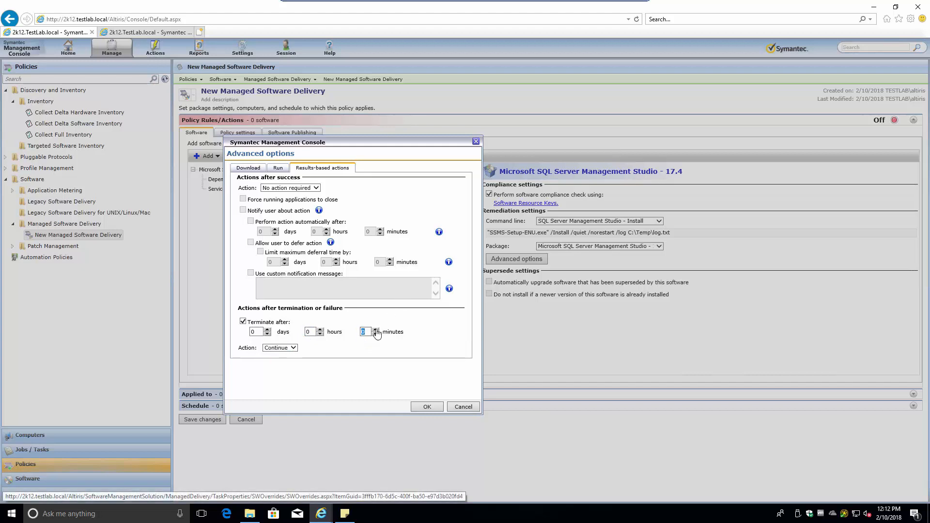
{"action": "left_click", "coordinate": [376, 333]}
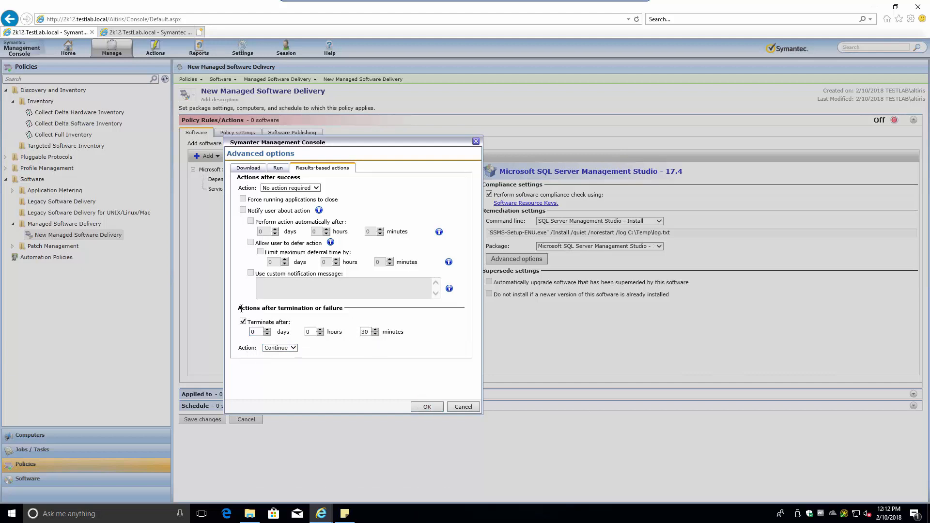
{"action": "left_click_drag", "start_coordinate": [239, 309], "coordinate": [427, 349]}
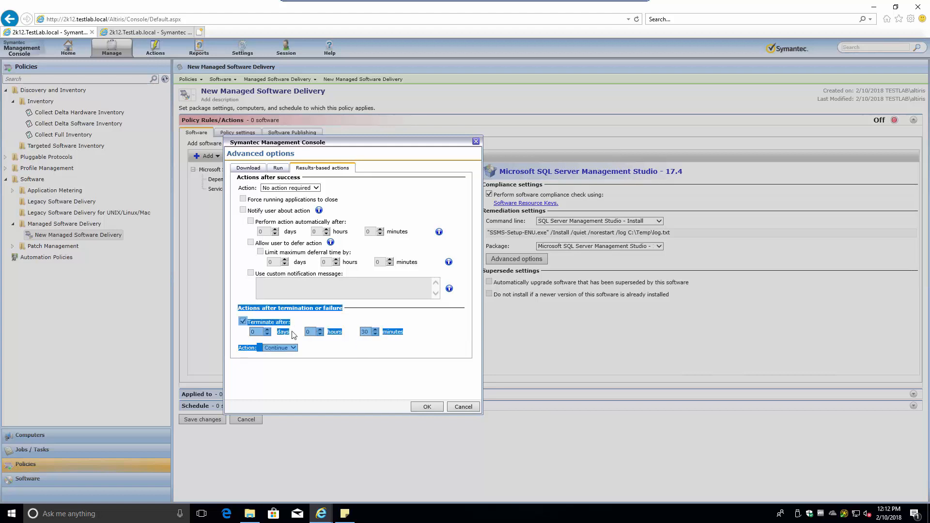
{"action": "left_click", "coordinate": [318, 357]}
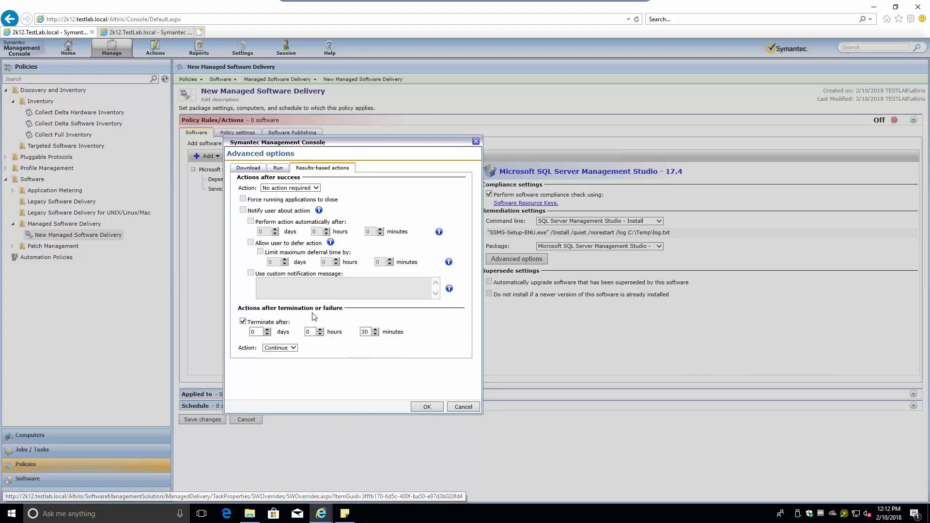
{"action": "left_click", "coordinate": [431, 408]}
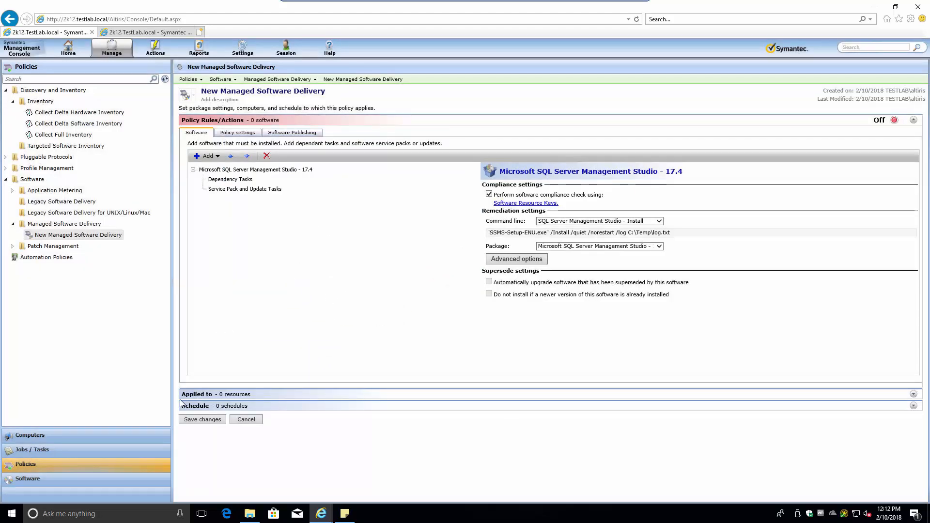
Require the user to turn on the policy from the Symantec Management Agent in the schedule's user interaction settings
{"action": "left_click", "coordinate": [913, 407]}
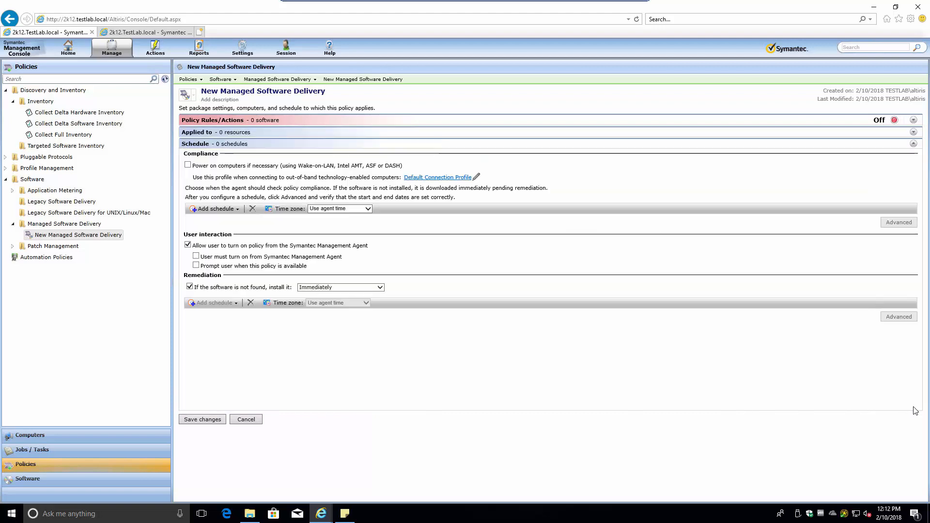
{"action": "left_click", "coordinate": [197, 257]}
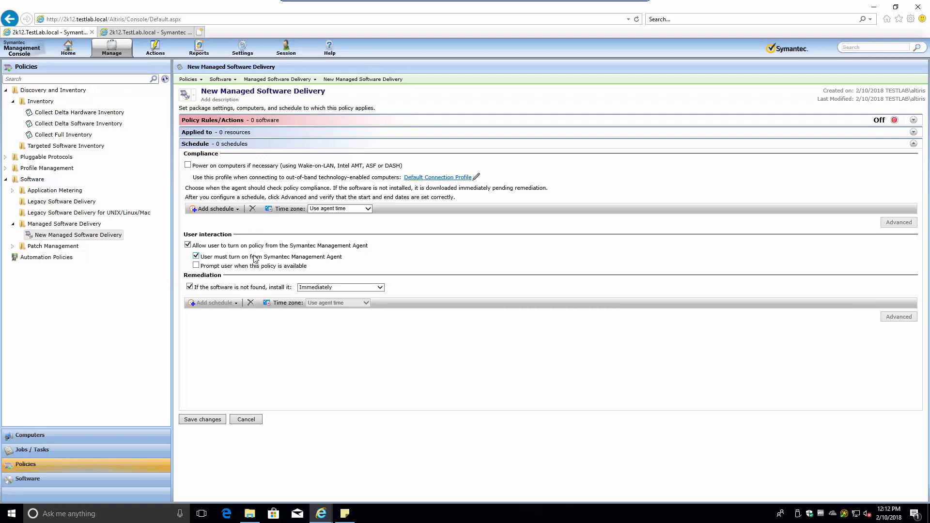
Rename the policy as "* Microsoft SQL Server Management Studio 17 - Install", checking the software release's name in the other console page
{"action": "left_click", "coordinate": [213, 93]}
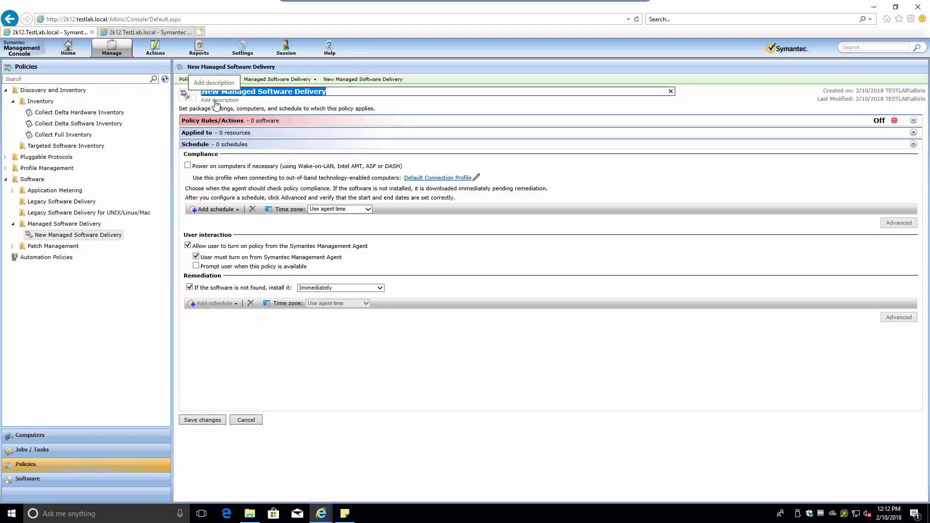
{"action": "type", "text": "*"}
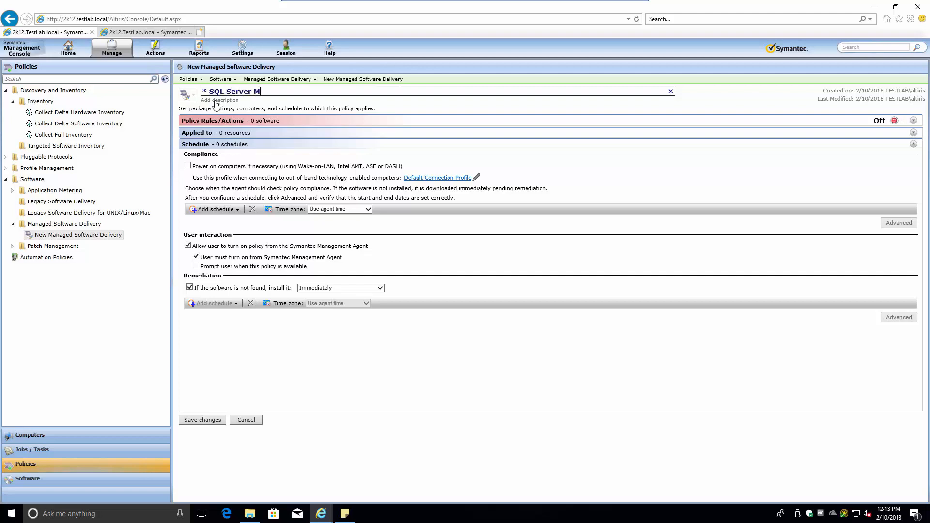
{"action": "type", "text": "SQL Server Management"}
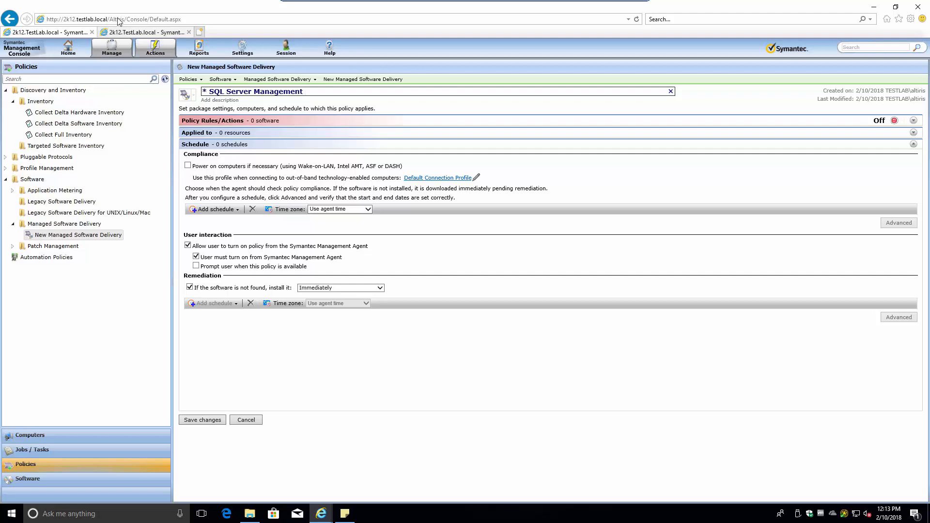
{"action": "left_click", "coordinate": [155, 49]}
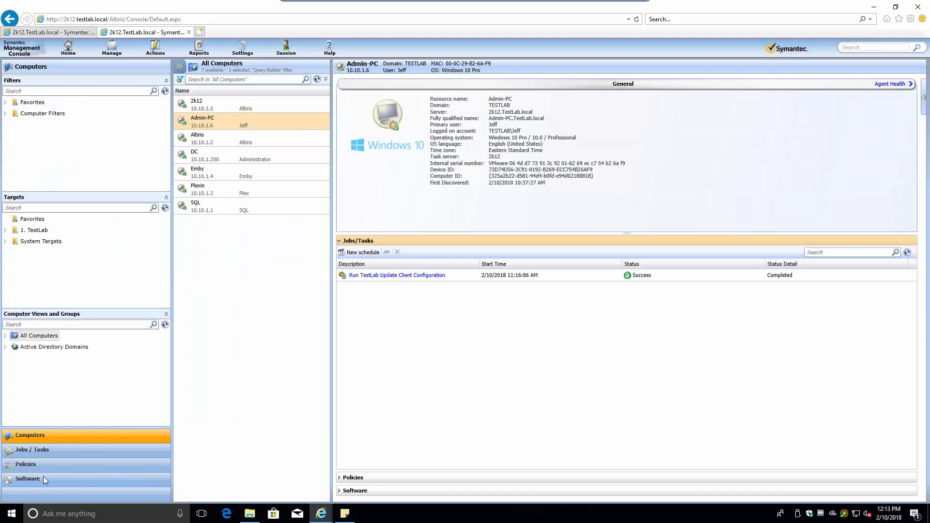
{"action": "left_click", "coordinate": [27, 480]}
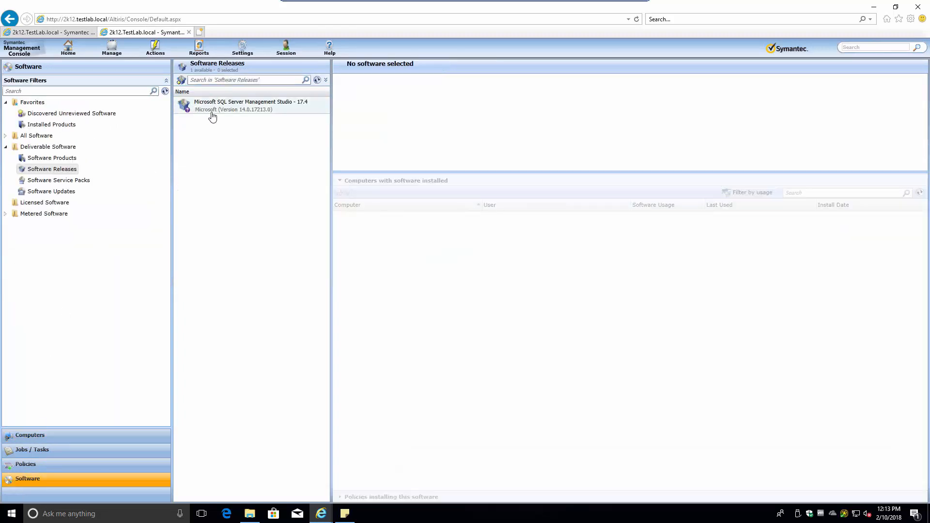
{"action": "left_click", "coordinate": [48, 32]}
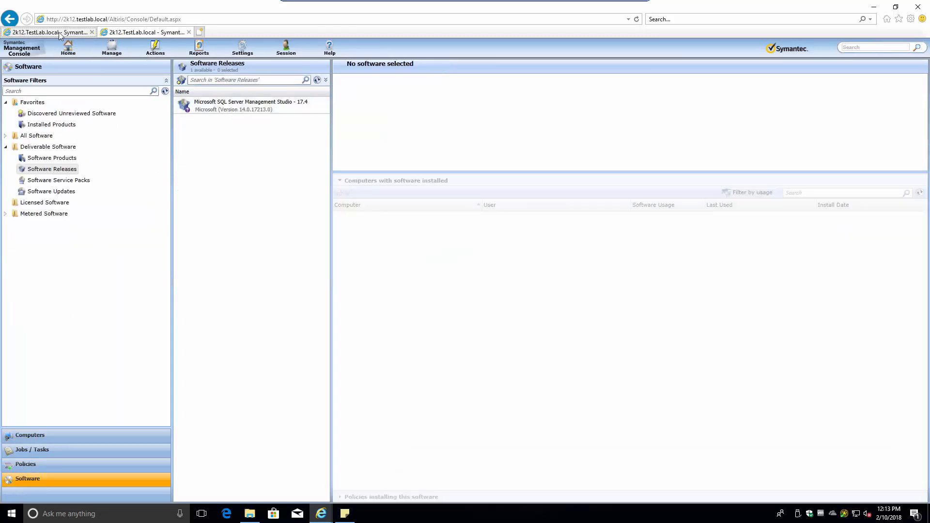
{"action": "left_click", "coordinate": [301, 94]}
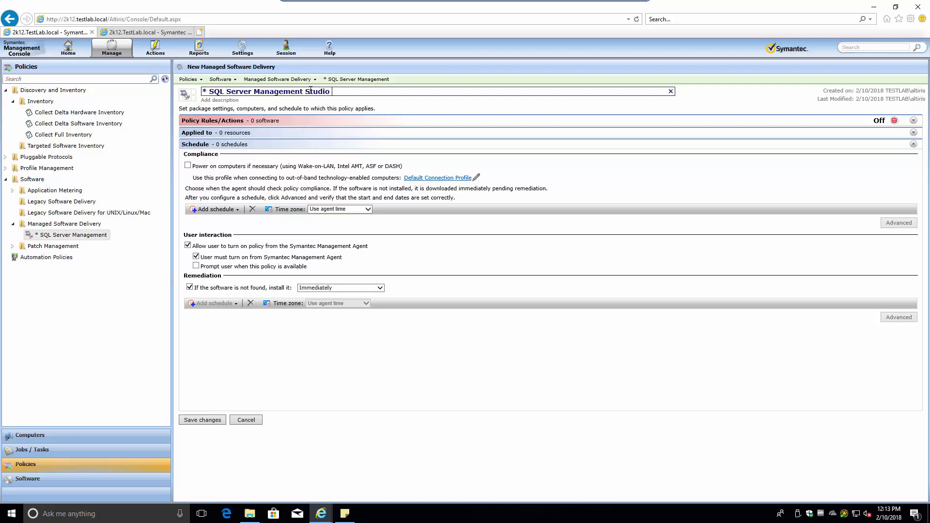
{"action": "type", "text": "Studio 17"}
{"action": "type", "text": " - "}
{"action": "type", "text": "Instal"}
{"action": "type", "text": "Microsoft"}
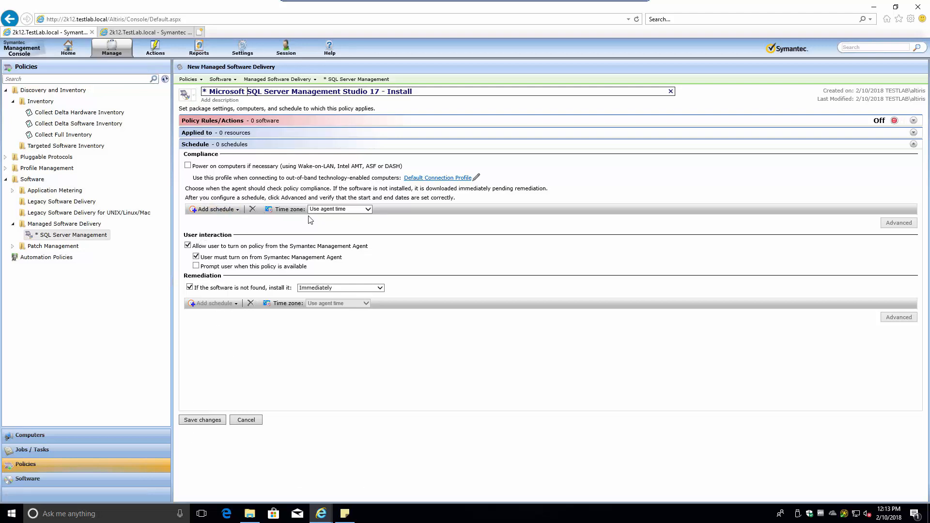
Remove the requirement that the user must turn on the policy from the Symantec Management Agent
{"action": "left_click_drag", "start_coordinate": [214, 263], "coordinate": [344, 261]}
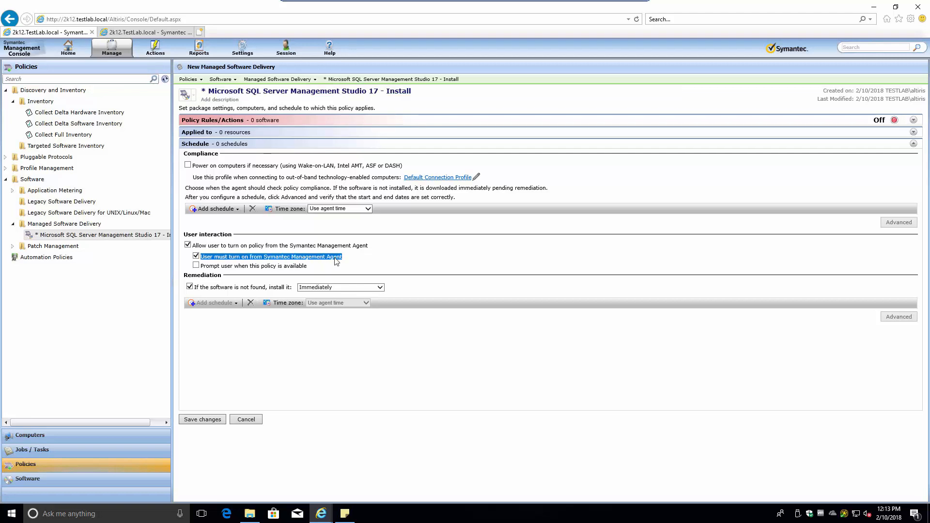
{"action": "left_click", "coordinate": [196, 255]}
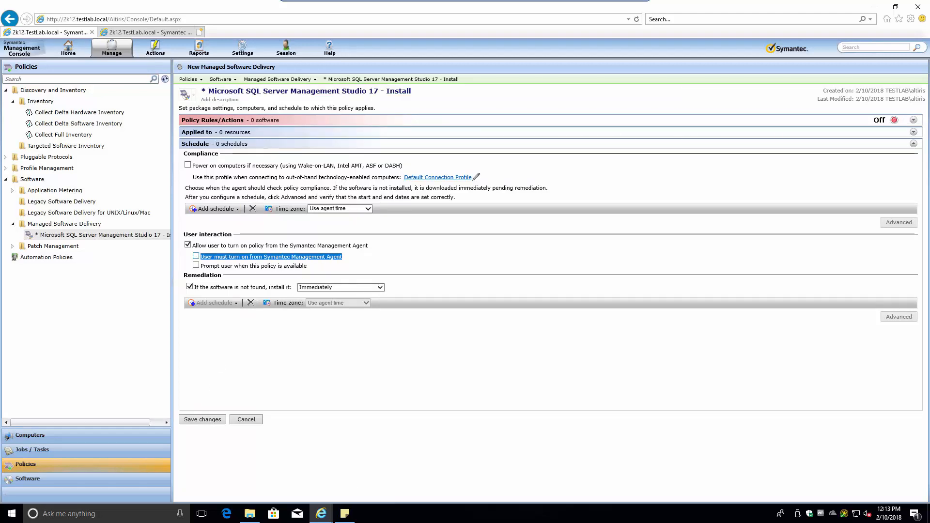
View the resource targets available for applying the policy and cancel without selecting one
{"action": "left_click", "coordinate": [914, 133]}
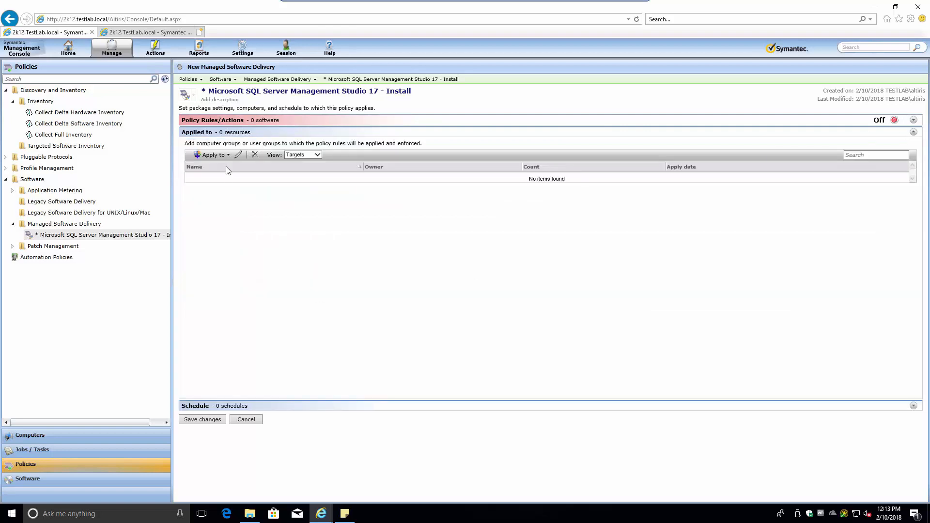
{"action": "left_click", "coordinate": [217, 155]}
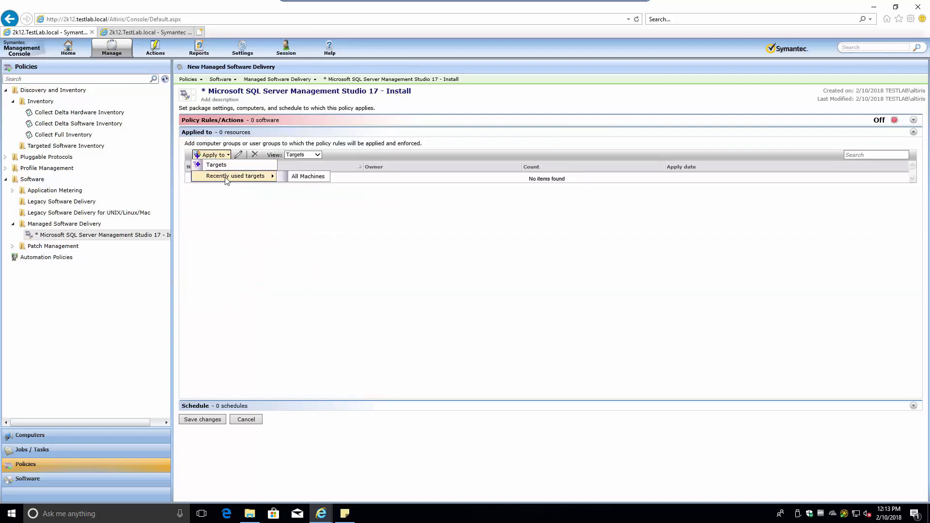
{"action": "left_click", "coordinate": [216, 166]}
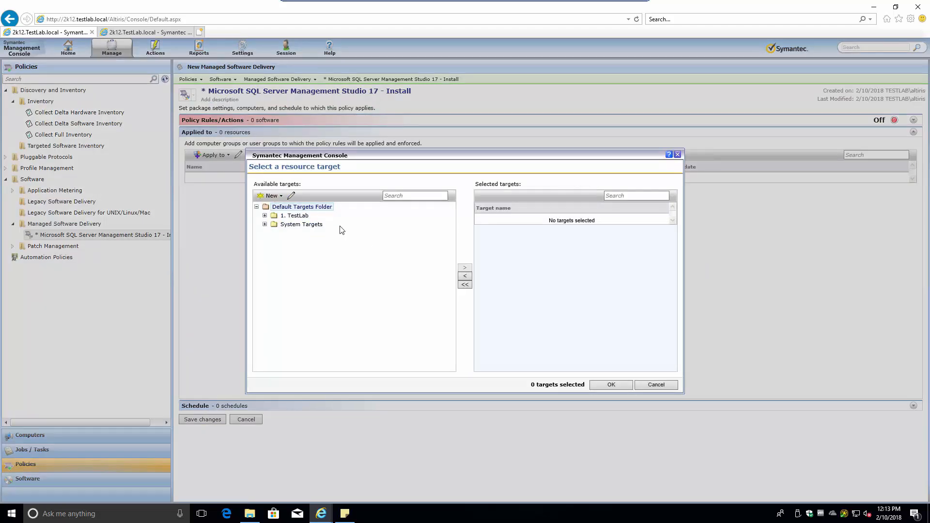
{"action": "left_click", "coordinate": [657, 385]}
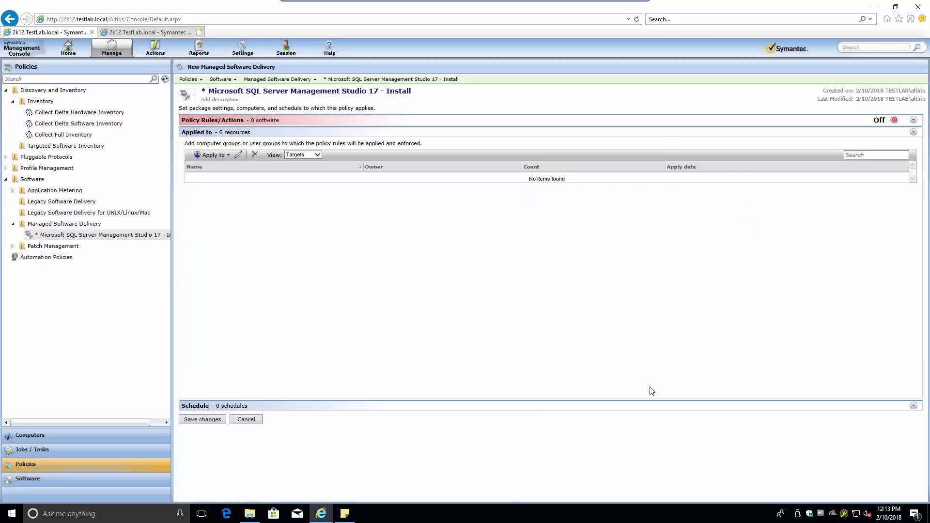
Save the policy changes and bring up the console page that shows the Software Releases
{"action": "left_click", "coordinate": [203, 418]}
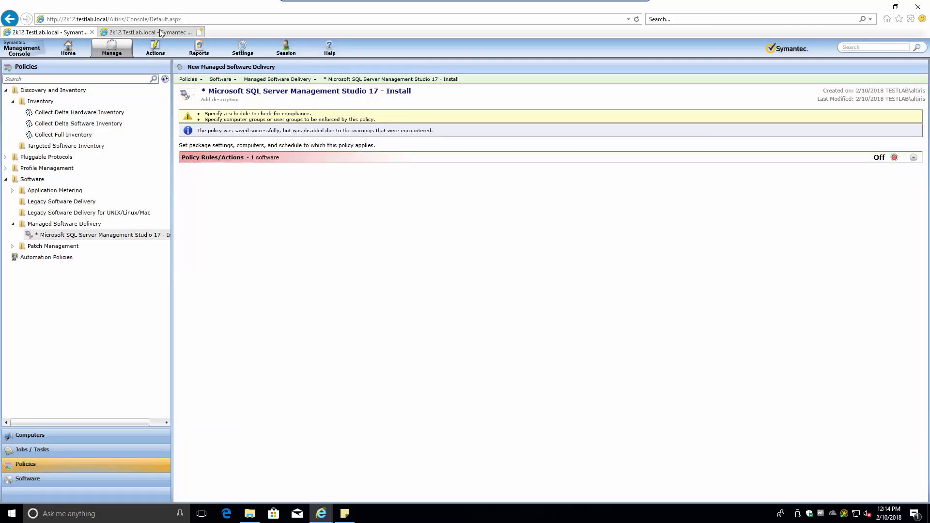
{"action": "left_click_drag", "start_coordinate": [149, 33], "coordinate": [147, 39]}
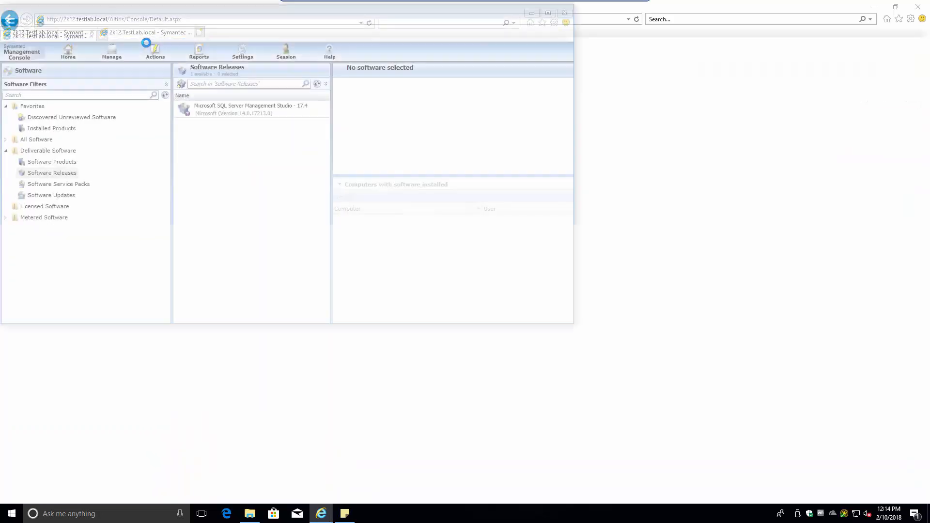
Open the console's Filters page and create a folder named "1. TestLab" directly under Filters
{"action": "left_click", "coordinate": [112, 53]}
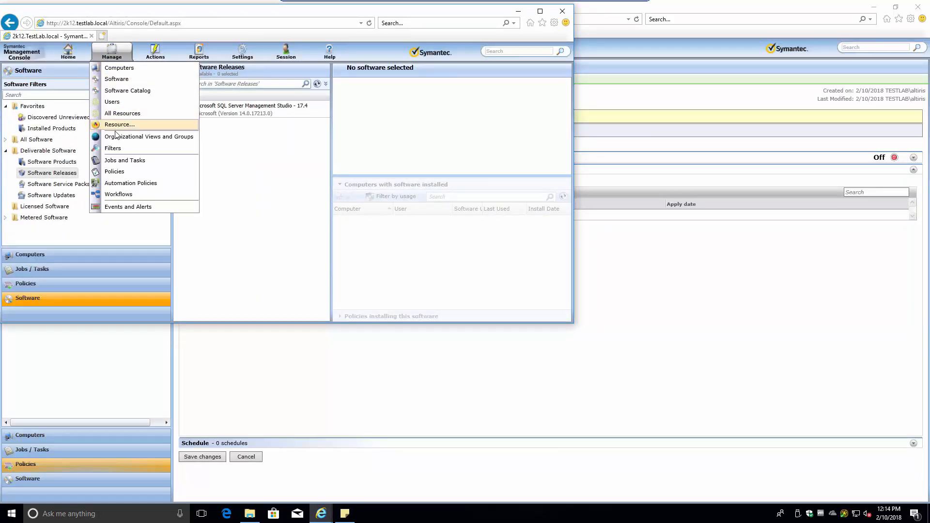
{"action": "left_click", "coordinate": [117, 153]}
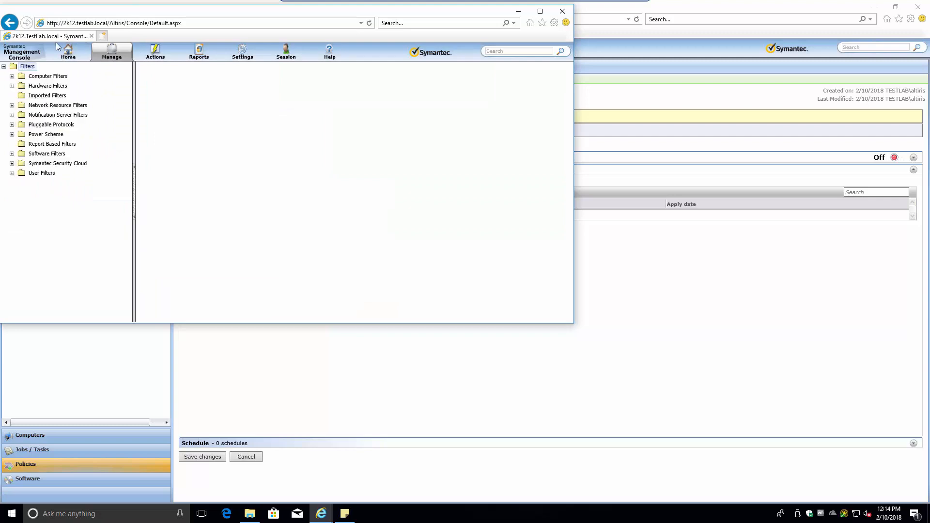
{"action": "left_click_drag", "start_coordinate": [209, 13], "coordinate": [321, 19]}
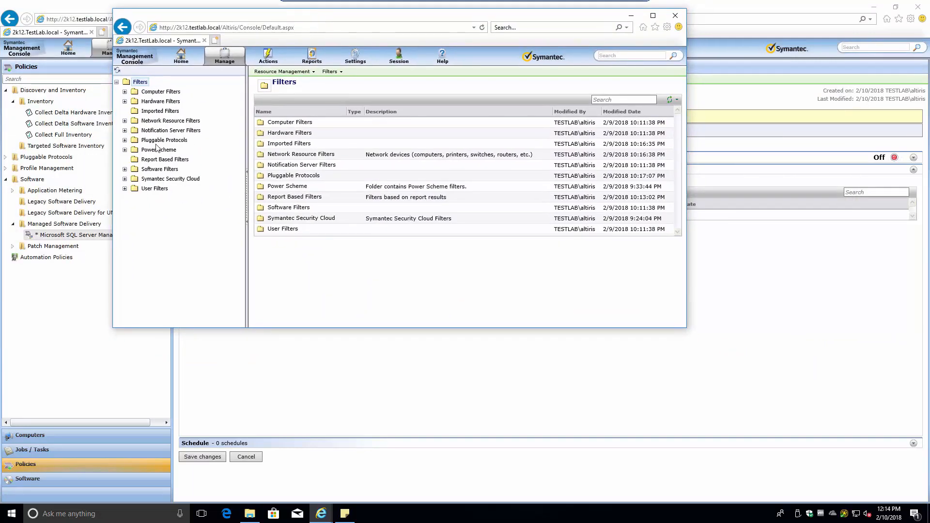
{"action": "right_click", "coordinate": [139, 85]}
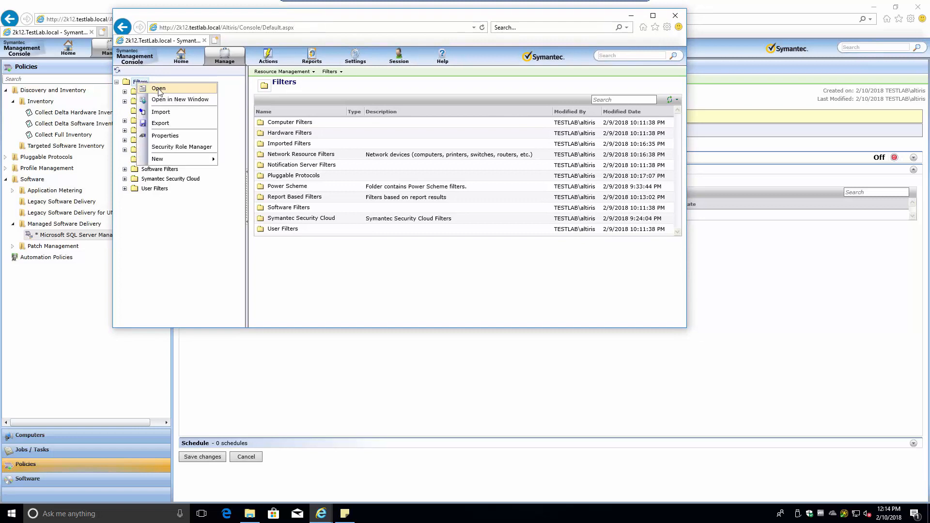
{"action": "mouse_move", "coordinate": [183, 159]}
{"action": "left_click", "coordinate": [240, 160]}
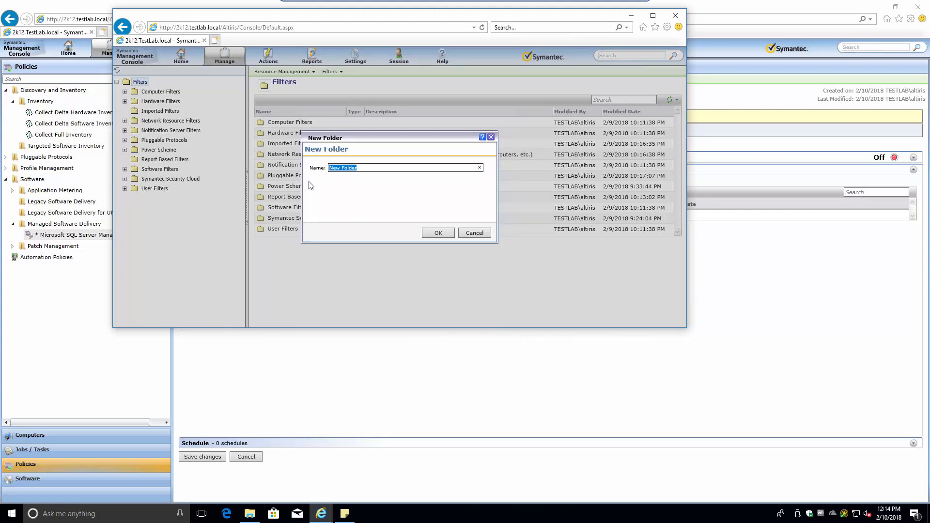
{"action": "type", "text": "1. TestLab"}
{"action": "left_click", "coordinate": [438, 233]}
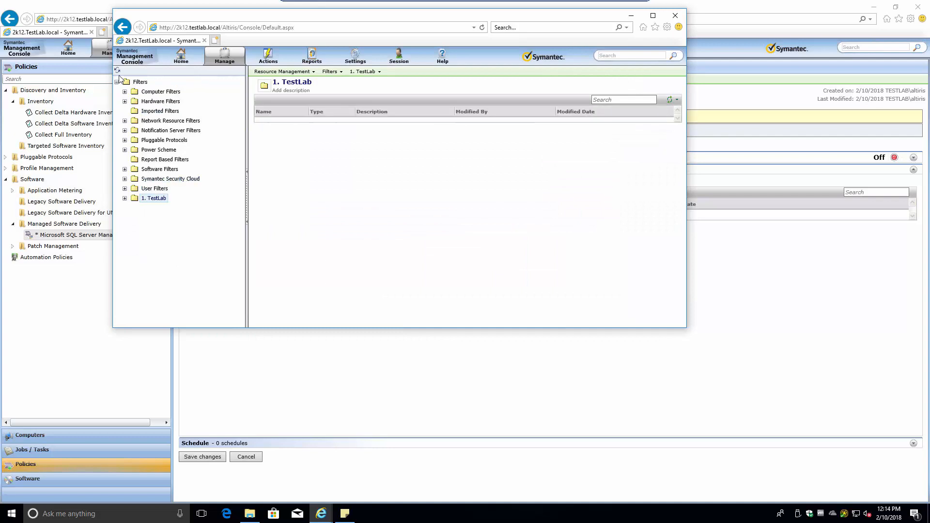
Refresh the Filters tree and create a subfolder named "Applications" inside the 1. TestLab folder
{"action": "left_click", "coordinate": [140, 82]}
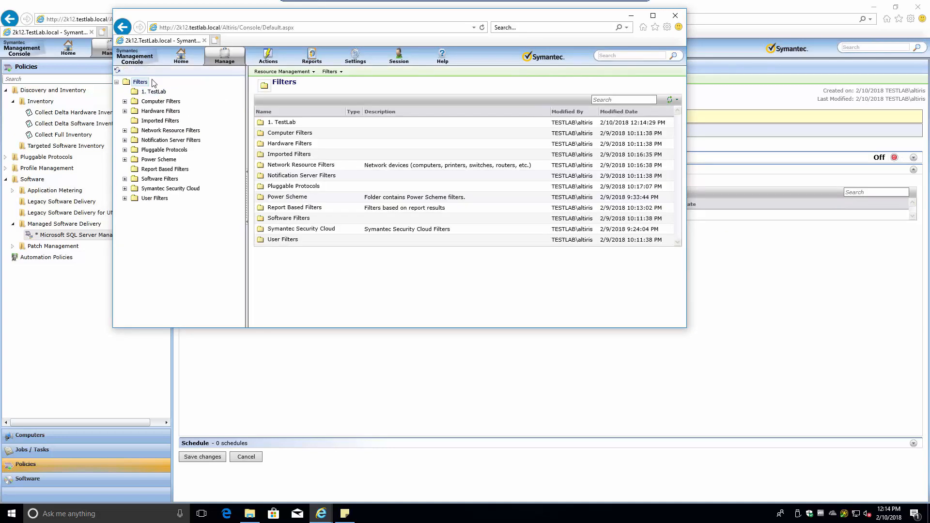
{"action": "right_click", "coordinate": [145, 82]}
{"action": "right_click", "coordinate": [150, 92]}
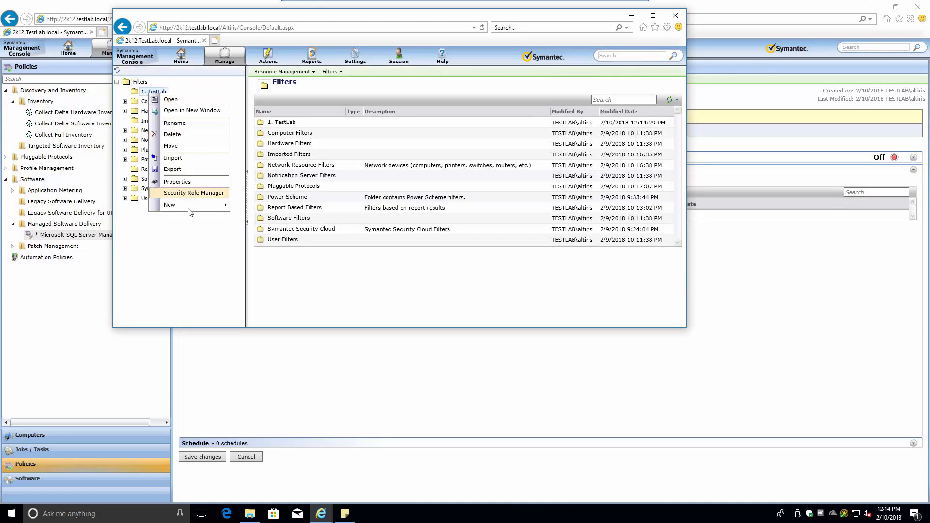
{"action": "left_click", "coordinate": [237, 206]}
{"action": "type", "text": "Ap"}
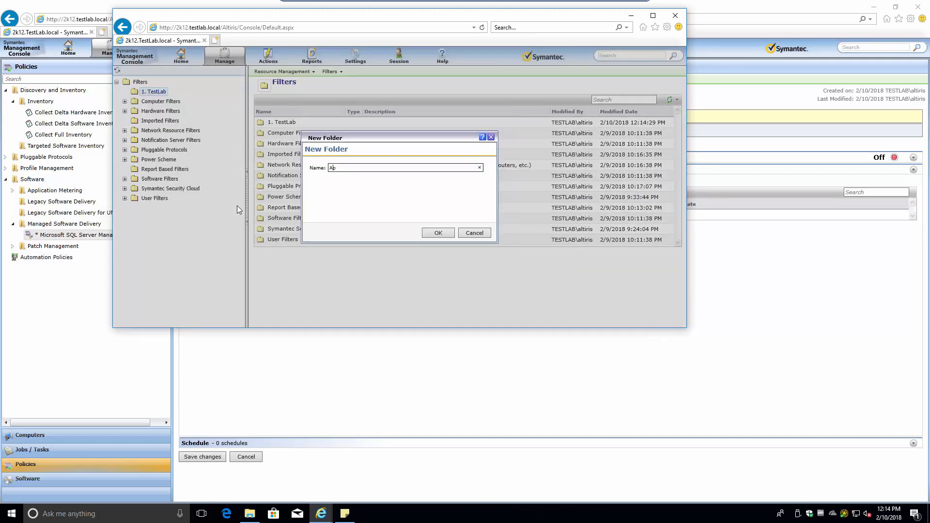
{"action": "type", "text": "plications"}
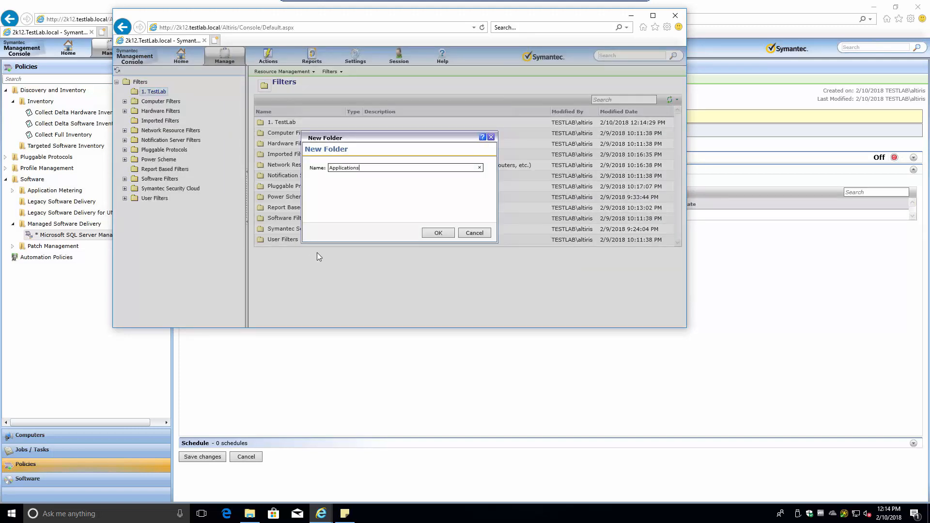
{"action": "left_click", "coordinate": [438, 233]}
Create a subfolder named "Microsoft" inside the Applications folder
{"action": "left_click", "coordinate": [162, 101]}
{"action": "right_click", "coordinate": [158, 102]}
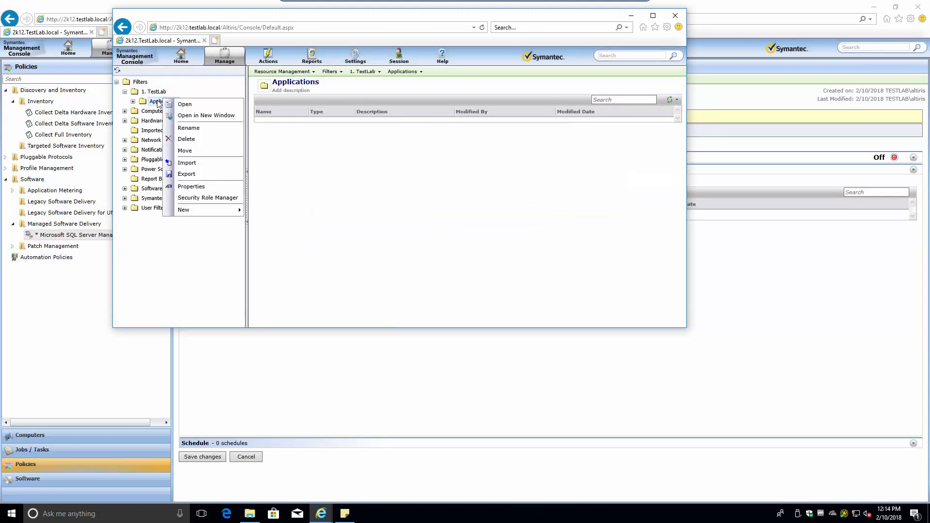
{"action": "mouse_move", "coordinate": [203, 209]}
{"action": "left_click", "coordinate": [265, 215]}
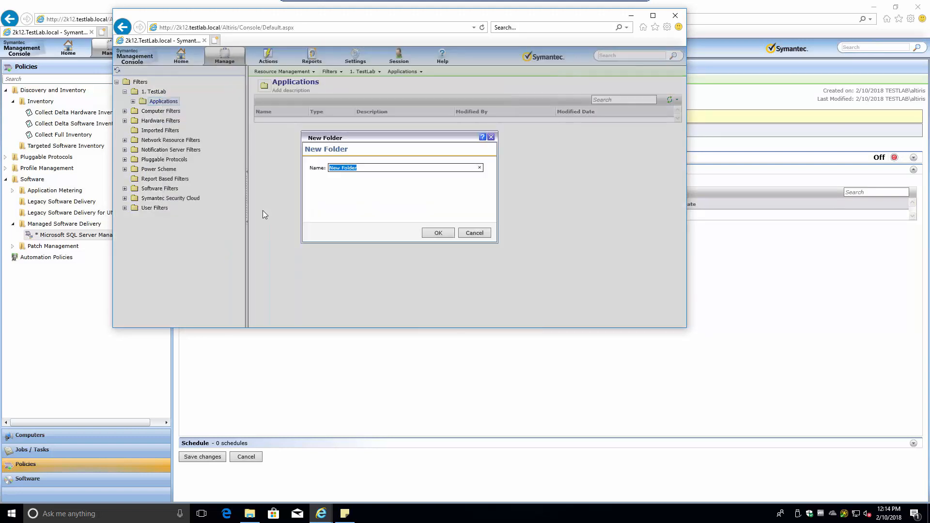
{"action": "type", "text": "M"}
{"action": "key", "text": "BackSpace"}
{"action": "type", "text": "Microsfot"}
{"action": "key", "text": "BackSpace"}
{"action": "key", "text": "BackSpace"}
{"action": "key", "text": "BackSpace"}
{"action": "type", "text": "oft"}
{"action": "left_click", "coordinate": [432, 235]}
Create a filter in the Microsoft folder and name it "Microsoft SQL Management Studio 17 Static Targets"
{"action": "right_click", "coordinate": [173, 111]}
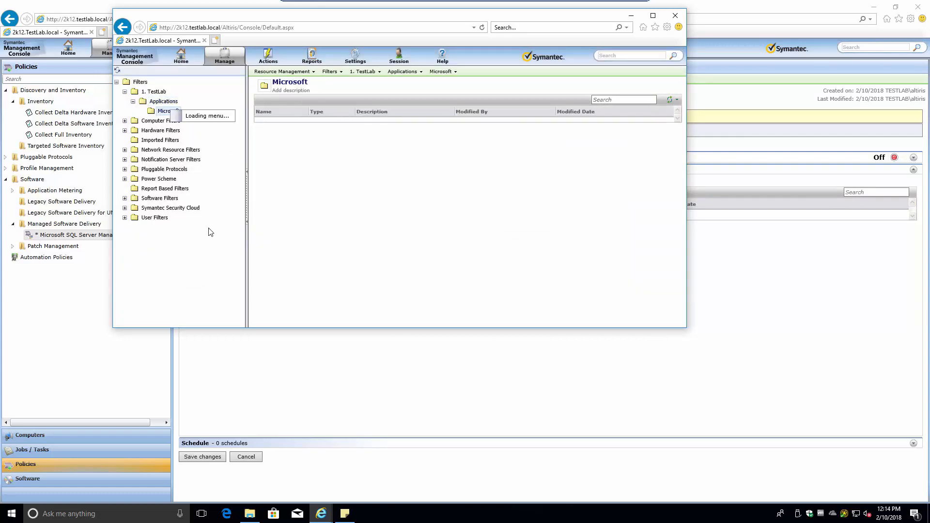
{"action": "mouse_move", "coordinate": [213, 223]}
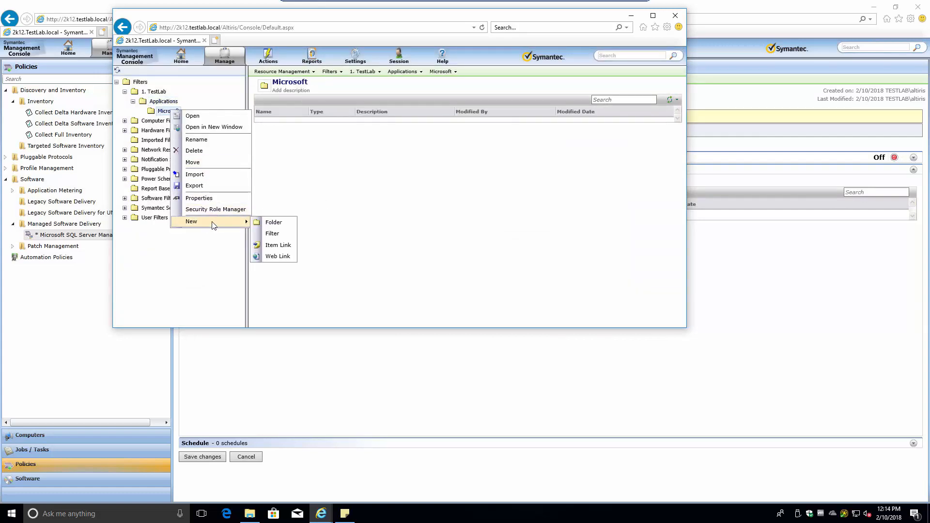
{"action": "left_click", "coordinate": [281, 235]}
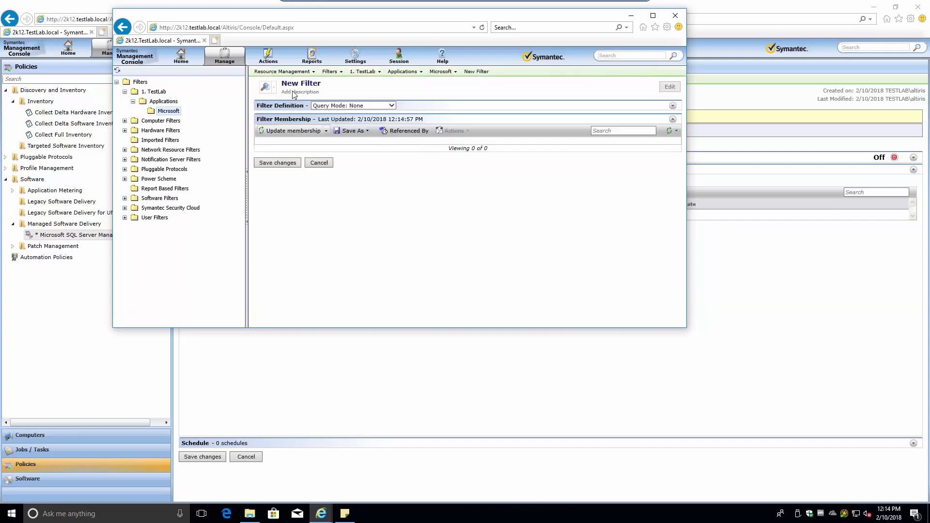
{"action": "left_click", "coordinate": [300, 85]}
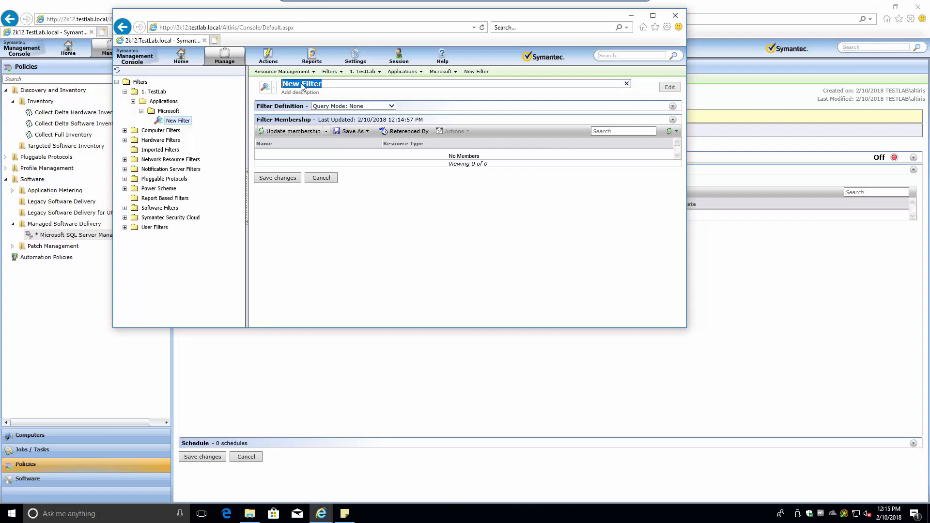
{"action": "type", "text": "Microsoft SQL Mam"}
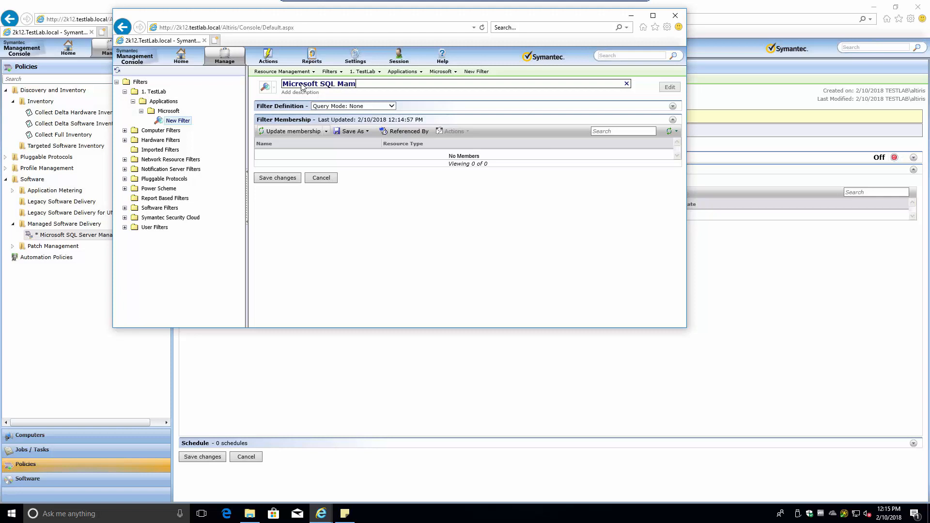
{"action": "key", "text": "BackSpace"}
{"action": "key", "text": "BackSpace"}
{"action": "type", "text": "gement Studio"}
{"action": "type", "text": "17 Static Targets"}
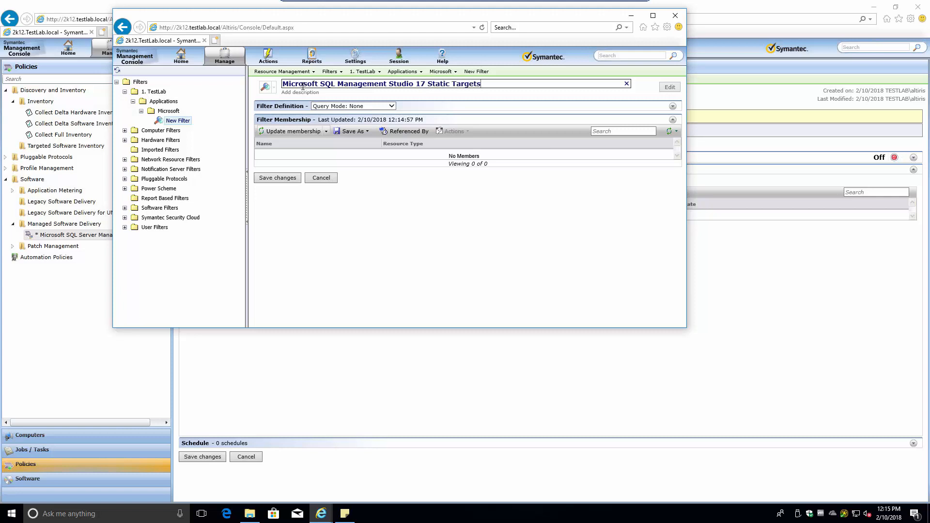
Add the computer Admin-PC to the filter's explicitly included resources in the filter definition
{"action": "left_click", "coordinate": [674, 107]}
{"action": "left_click", "coordinate": [402, 152]}
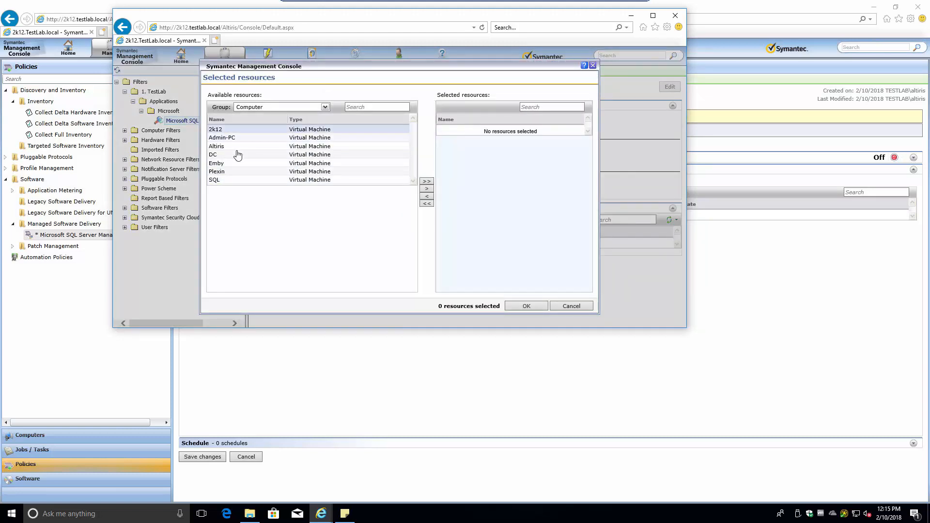
{"action": "double_click", "coordinate": [233, 138]}
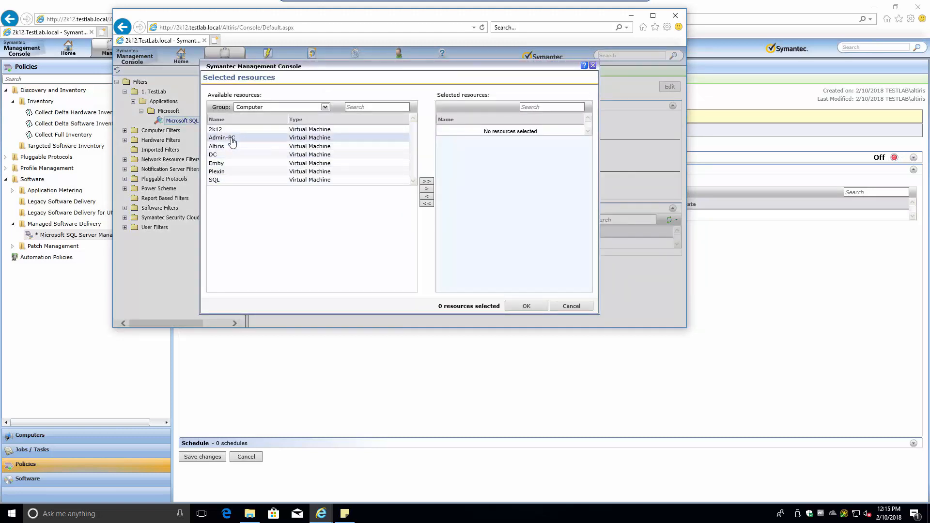
{"action": "left_click", "coordinate": [522, 306]}
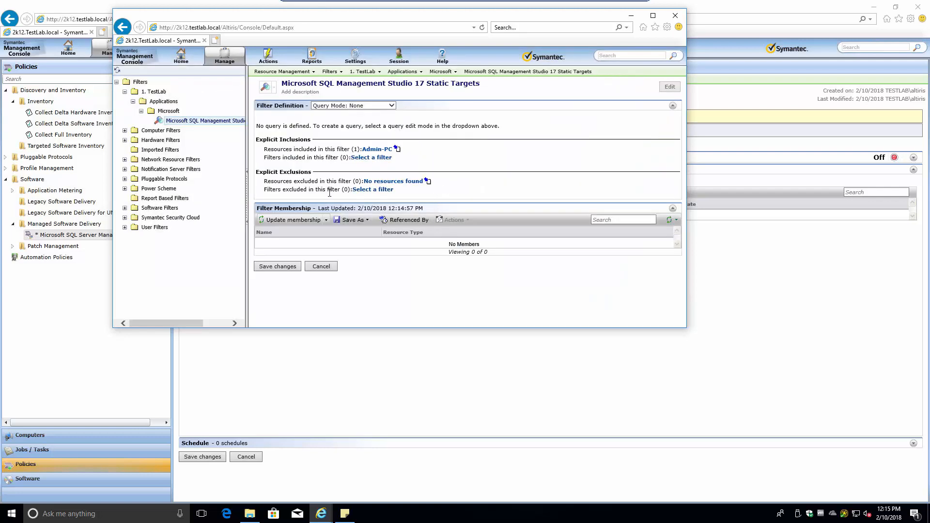
Update the filter's membership and save its changes, closing the filter window to return to the policy page
{"action": "left_click", "coordinate": [293, 220]}
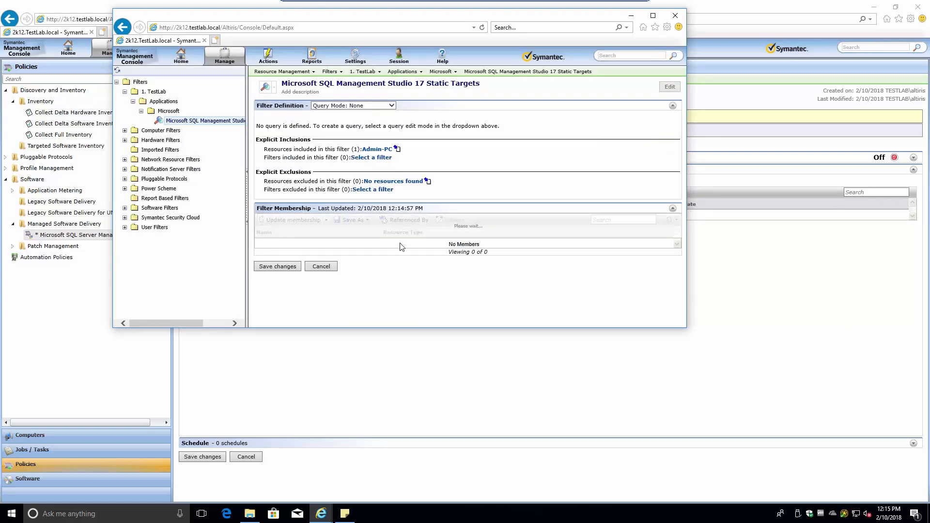
{"action": "left_click", "coordinate": [274, 268]}
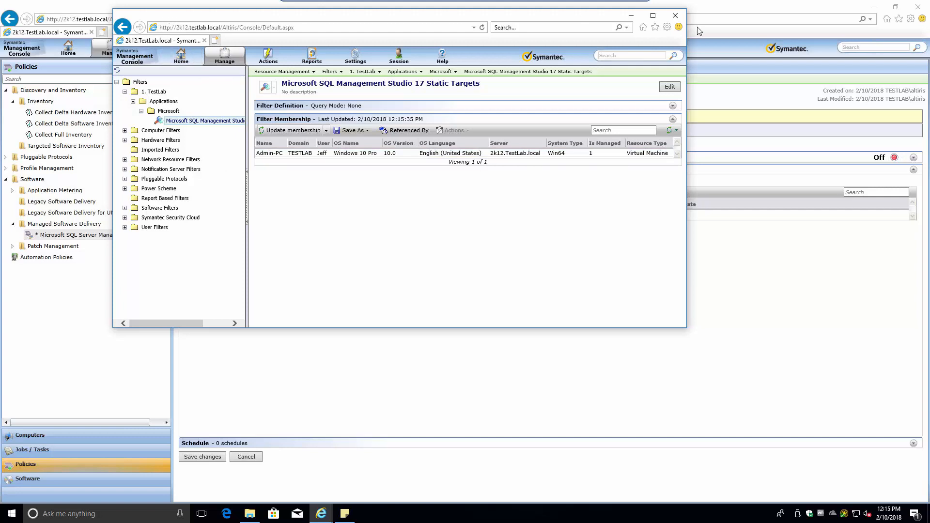
{"action": "left_click", "coordinate": [675, 16]}
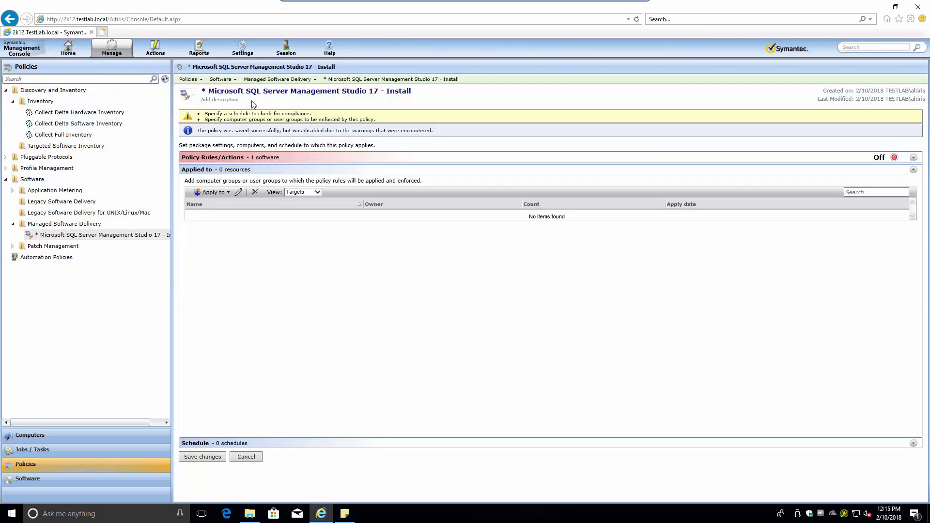
Review the policy's warnings and the resource targets available for it, closing the target selection without choosing one
{"action": "left_click_drag", "start_coordinate": [395, 121], "coordinate": [244, 125]}
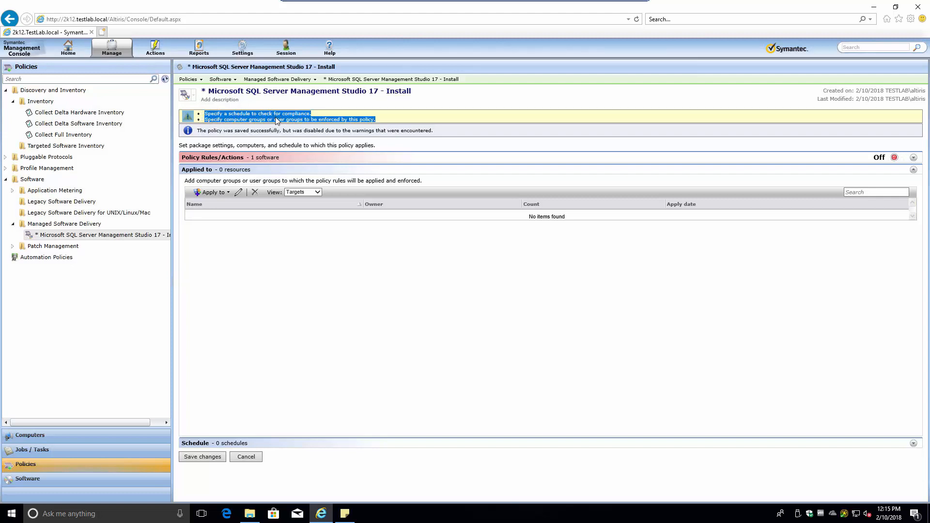
{"action": "left_click", "coordinate": [292, 288]}
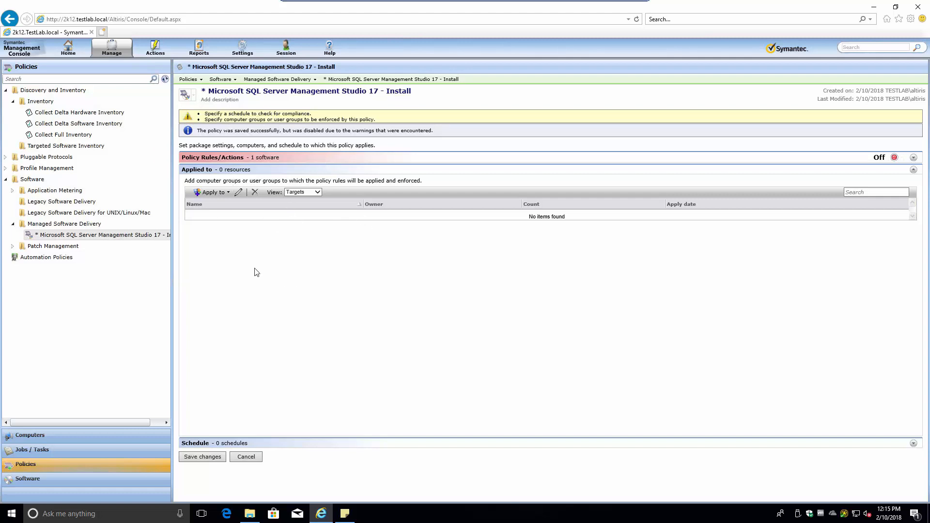
{"action": "left_click", "coordinate": [228, 193]}
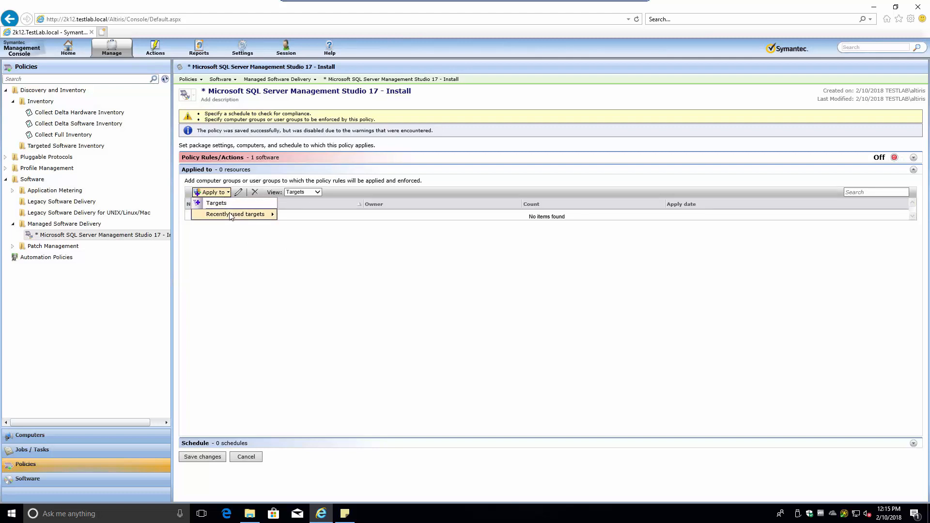
{"action": "left_click", "coordinate": [223, 204]}
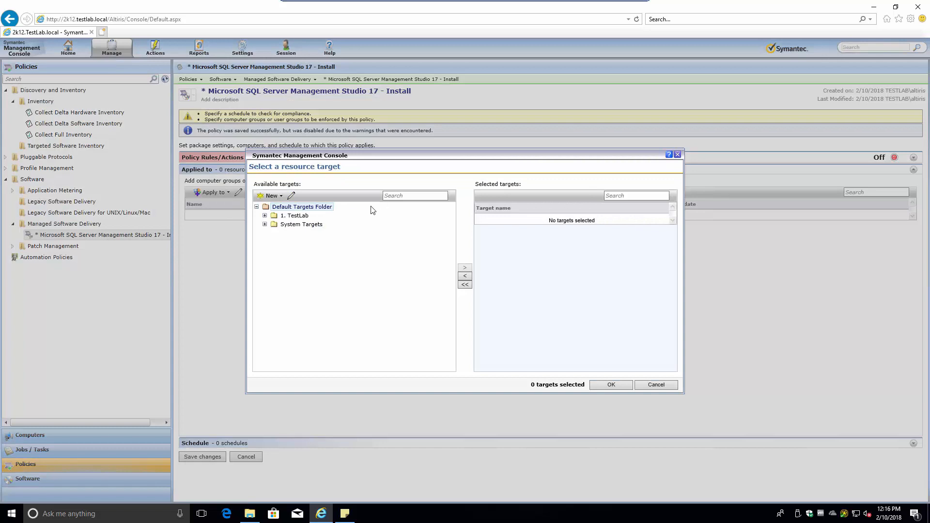
{"action": "left_click", "coordinate": [265, 215]}
{"action": "left_click", "coordinate": [264, 215]}
{"action": "left_click_drag", "start_coordinate": [364, 161], "coordinate": [336, 226]}
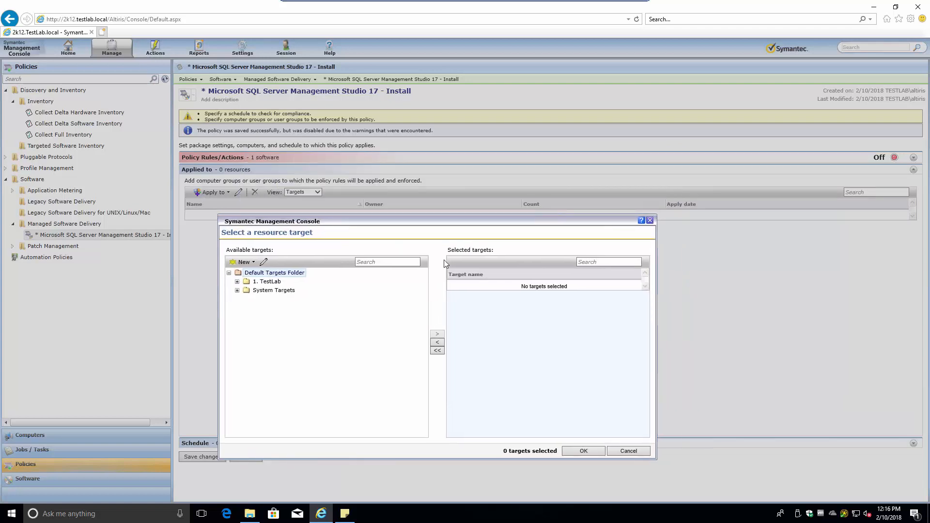
{"action": "key", "text": "Escape"}
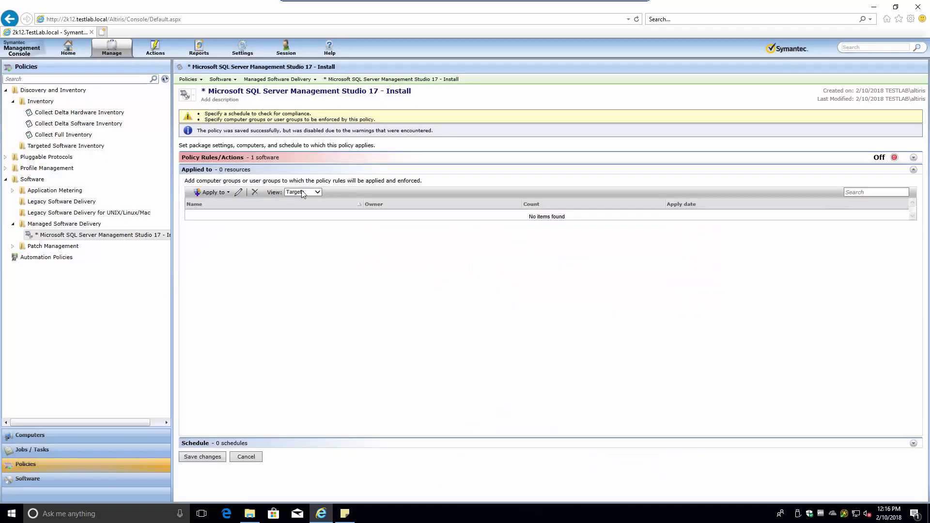
Compare the Computers and Targets views of the policy's applied resources and the options for applying it, ending on the Targets view
{"action": "left_click", "coordinate": [318, 192]}
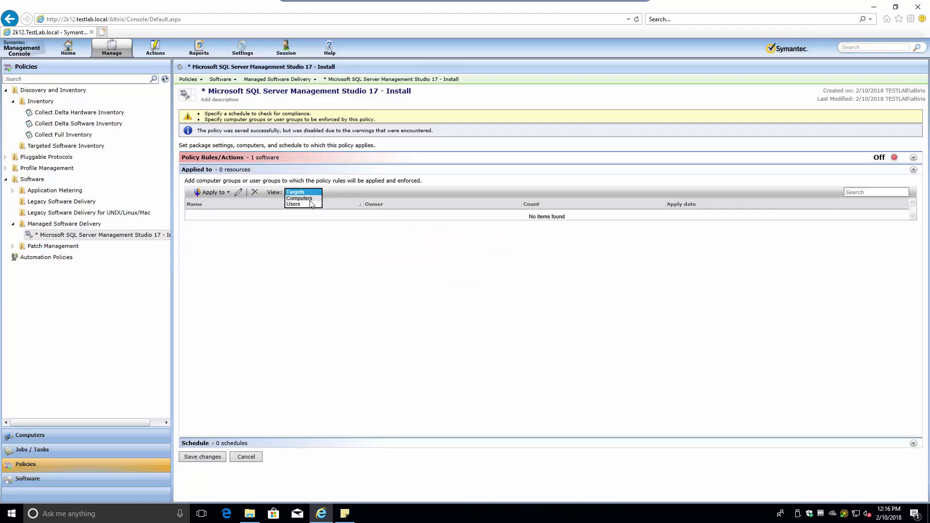
{"action": "left_click", "coordinate": [300, 198]}
{"action": "left_click", "coordinate": [224, 195]}
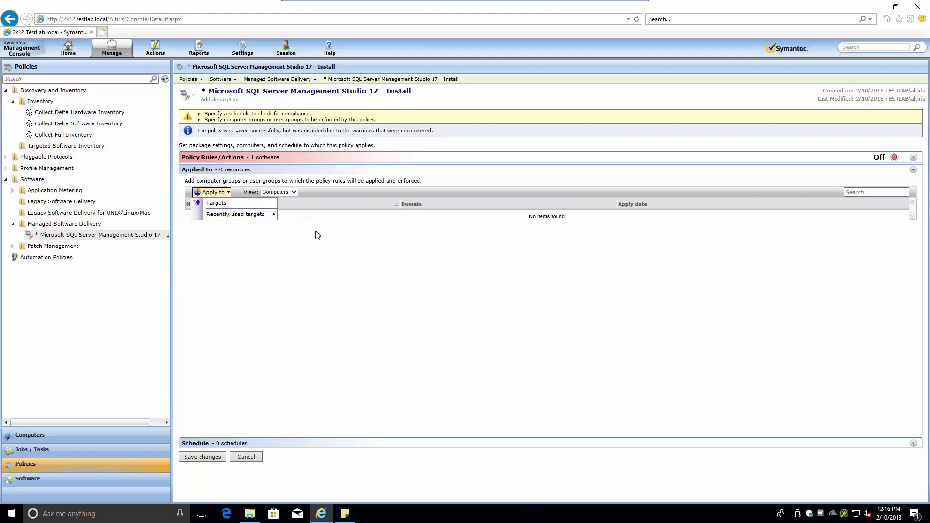
{"action": "left_click", "coordinate": [327, 252]}
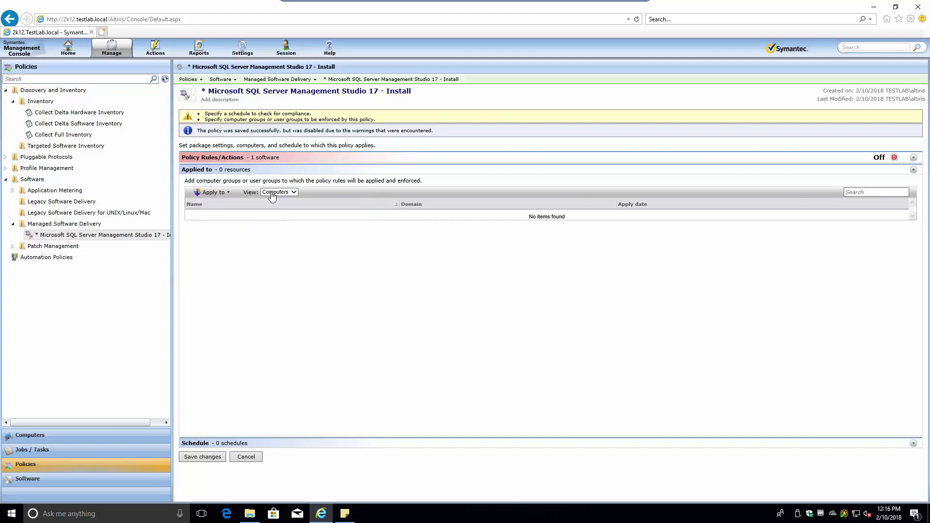
{"action": "left_click", "coordinate": [228, 192]}
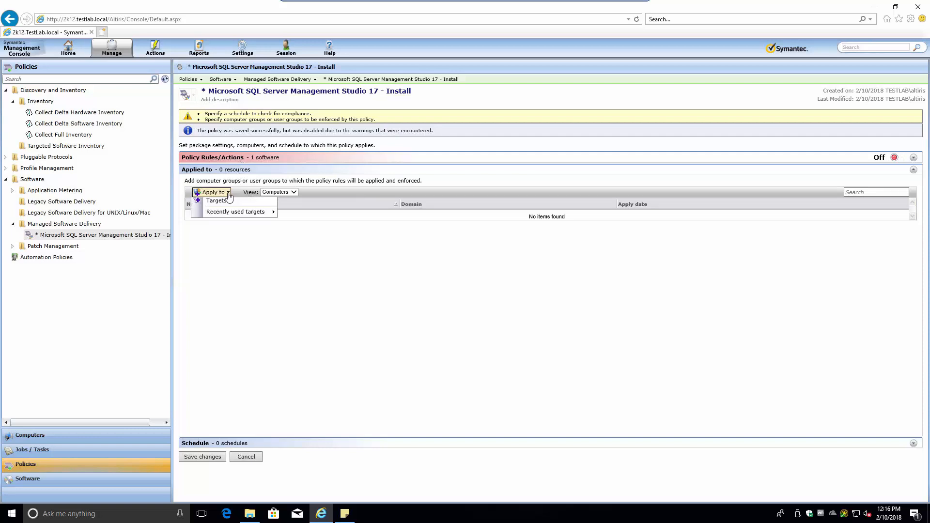
{"action": "left_click", "coordinate": [303, 195]}
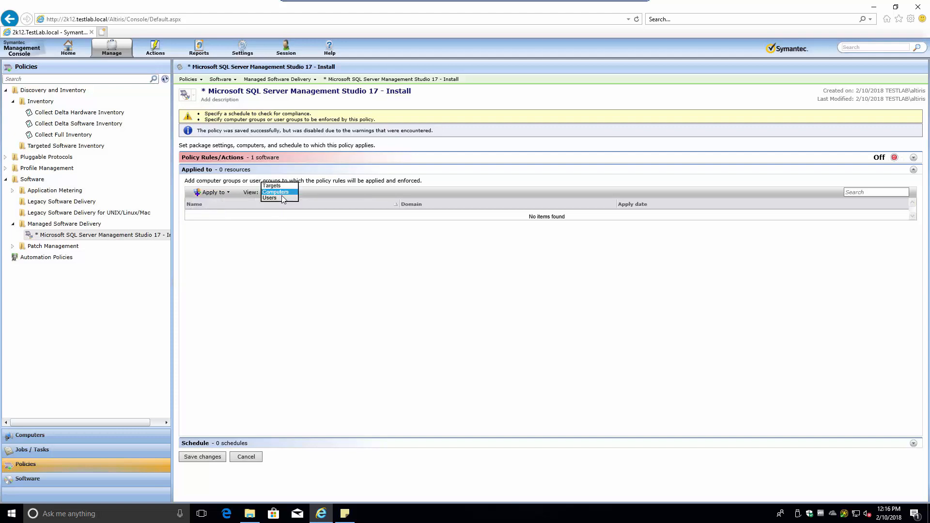
{"action": "left_click", "coordinate": [271, 185]}
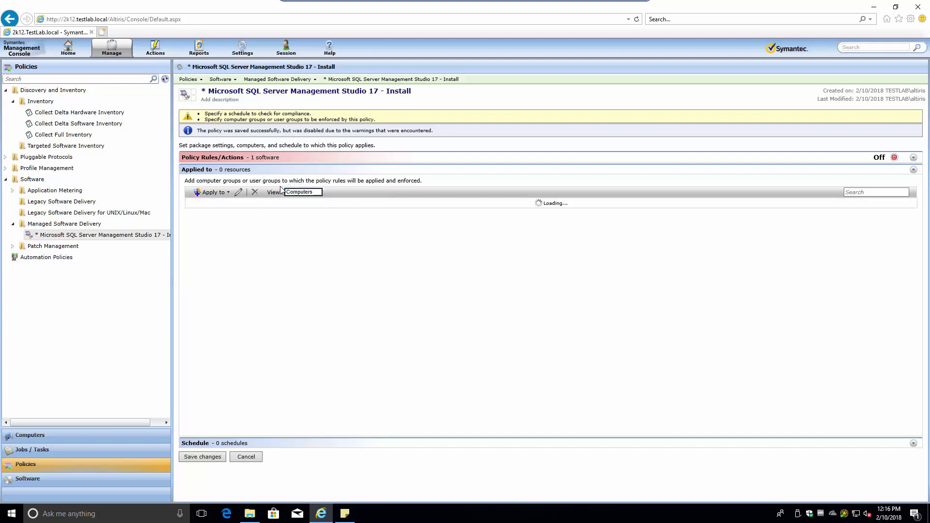
{"action": "left_click", "coordinate": [238, 193]}
Open the resource target selection for the policy and search the available targets for "windows 10"
{"action": "left_click", "coordinate": [216, 194]}
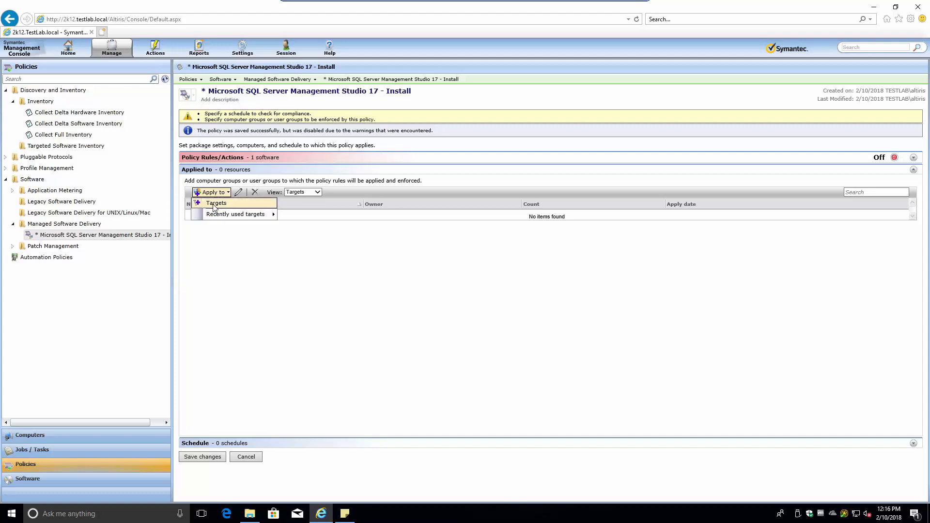
{"action": "left_click", "coordinate": [213, 204]}
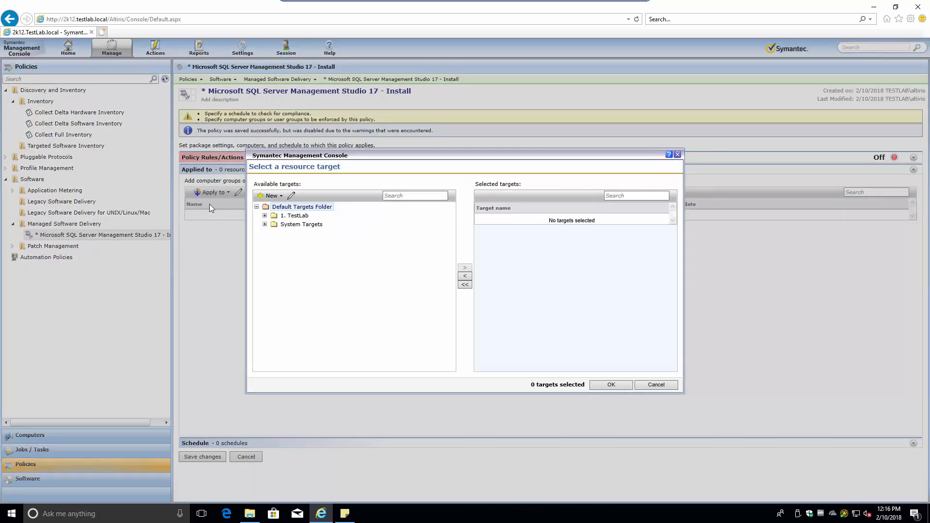
{"action": "left_click_drag", "start_coordinate": [424, 160], "coordinate": [380, 222]}
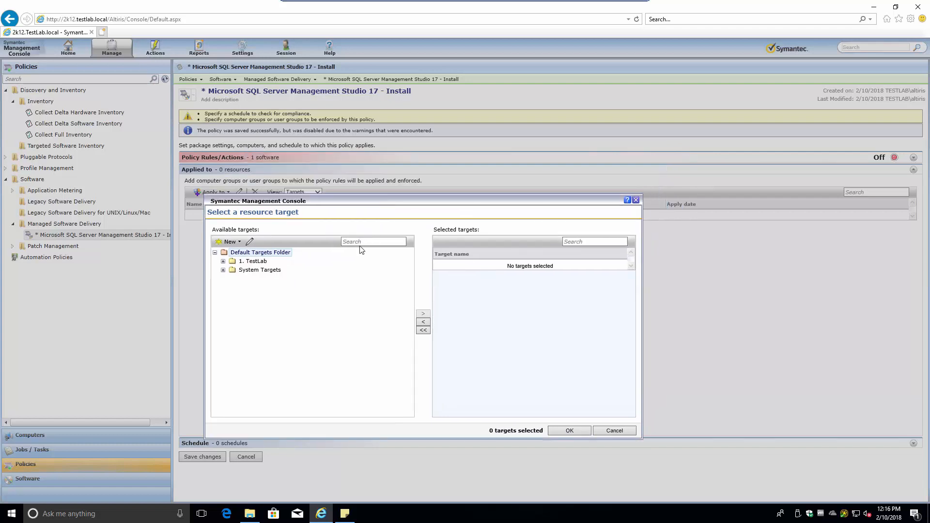
{"action": "left_click", "coordinate": [372, 242]}
{"action": "type", "text": "windows 10"}
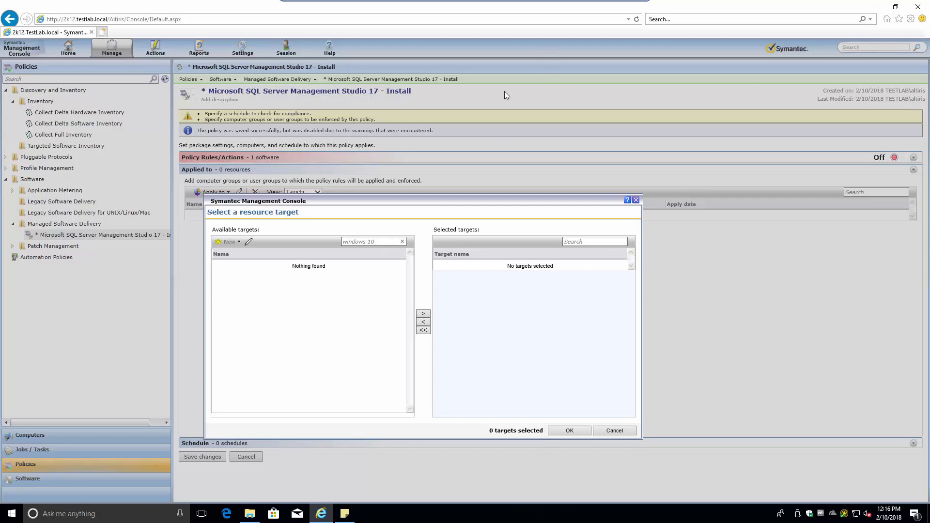
Load the console in a new browser tab and expand the Microsoft filters folder to locate the static targets filter
{"action": "left_click", "coordinate": [102, 32]}
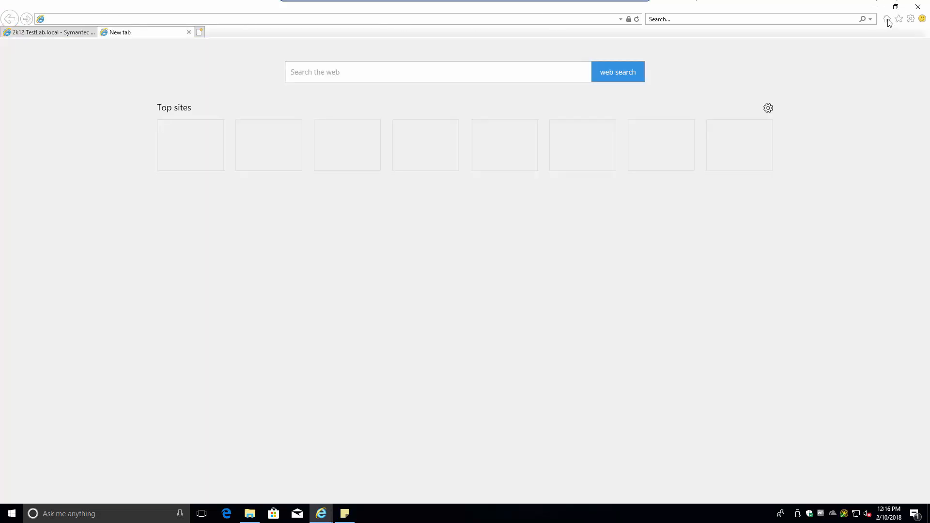
{"action": "left_click", "coordinate": [887, 18]}
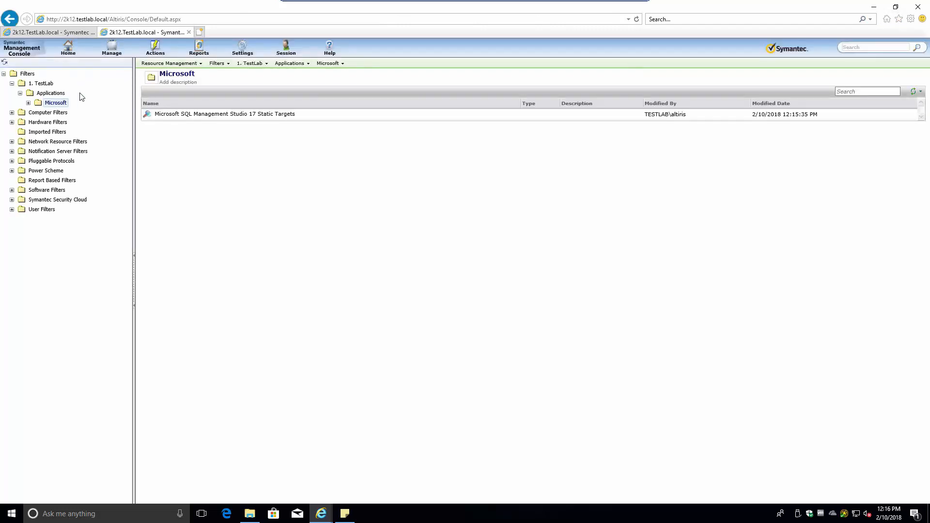
{"action": "left_click", "coordinate": [28, 103]}
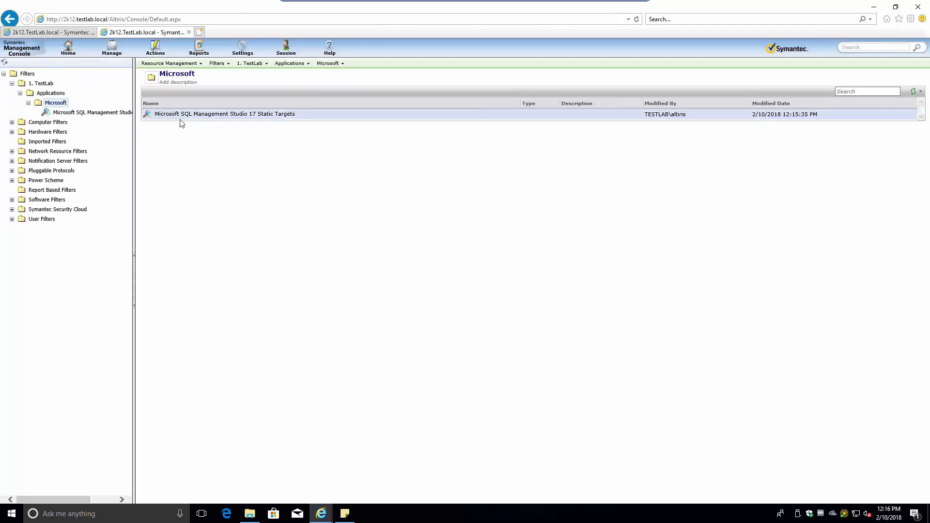
Return to the policy's target selection, search the available targets for "microsoft", and close the selection without choosing one
{"action": "left_click", "coordinate": [49, 32]}
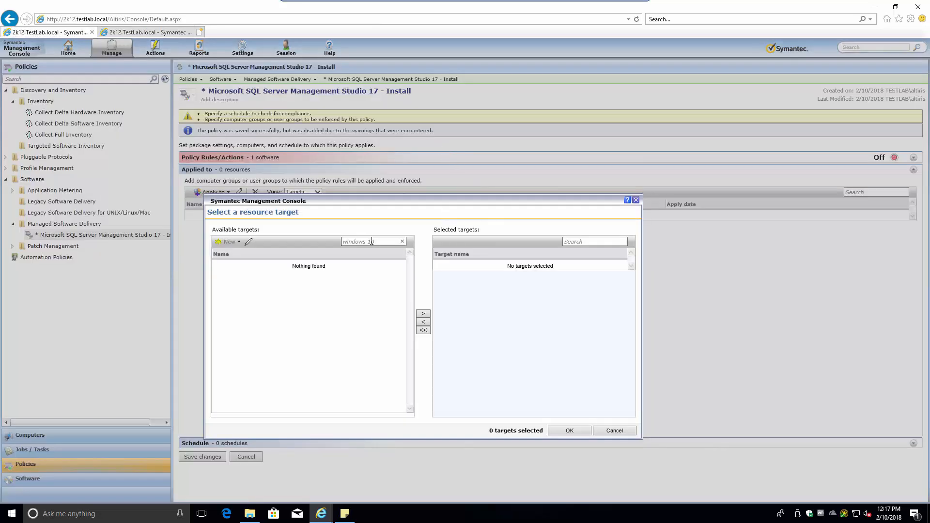
{"action": "type", "text": "microsoft"}
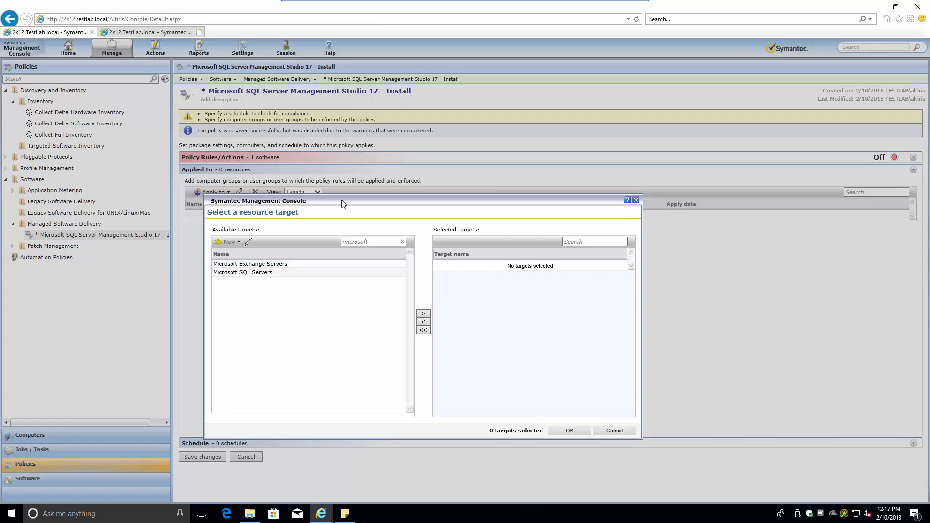
{"action": "left_click_drag", "start_coordinate": [363, 204], "coordinate": [405, 223]}
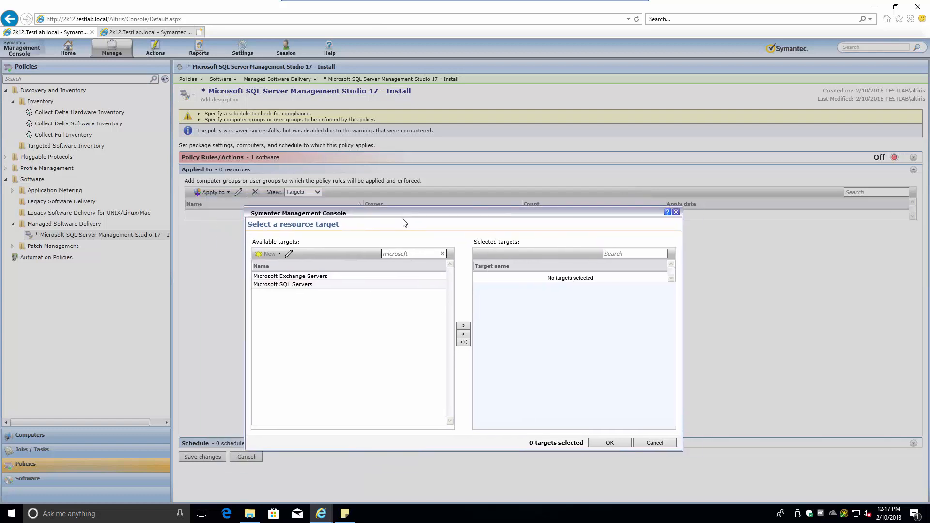
{"action": "left_click", "coordinate": [655, 443]}
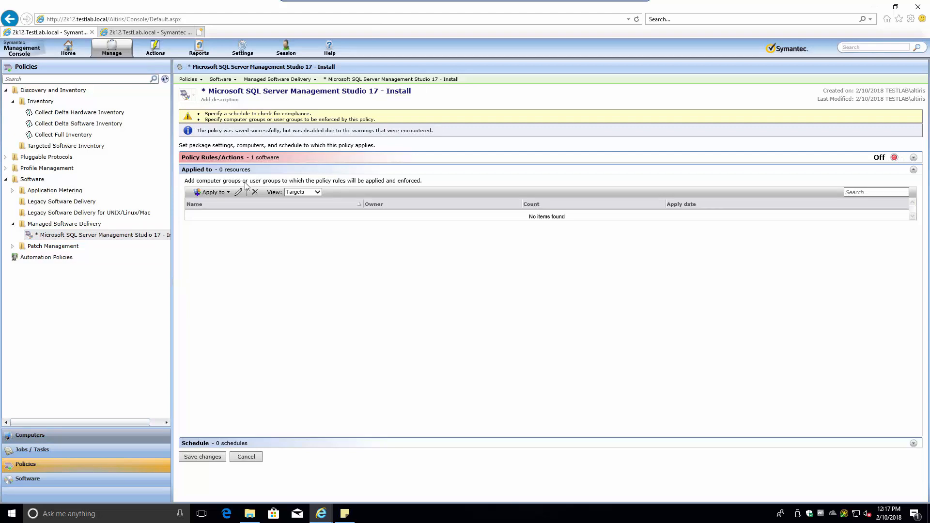
Apply the Microsoft SQL Server Management Studio 17 - Install policy to the computer Admin-PC from the All Computers list
{"action": "left_click", "coordinate": [3, 435]}
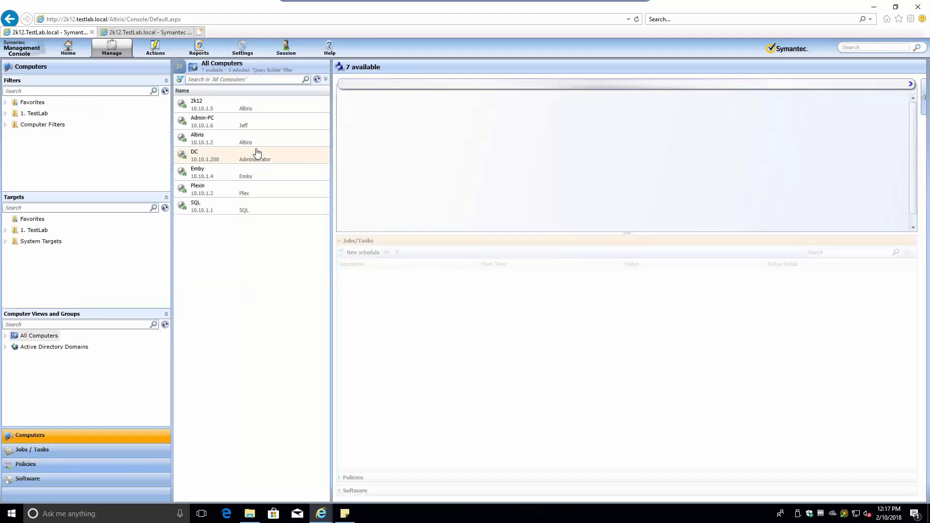
{"action": "left_click", "coordinate": [202, 124]}
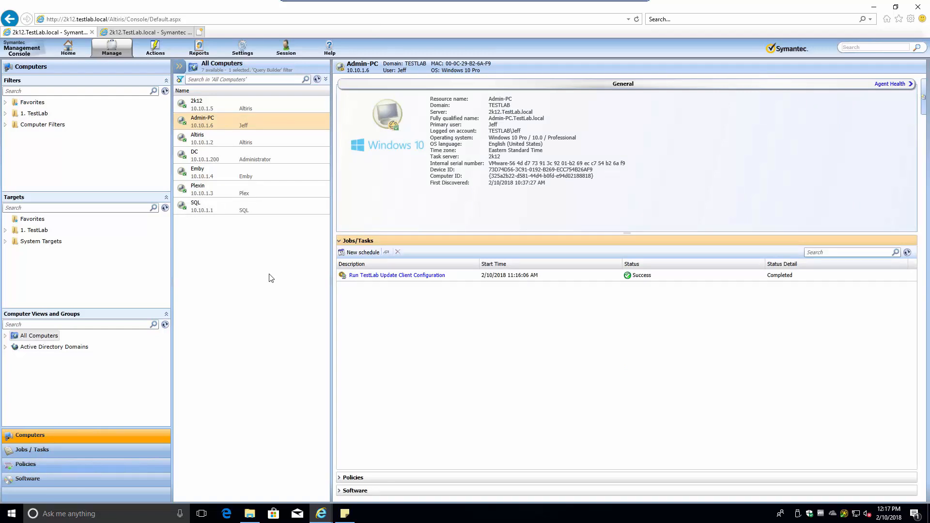
{"action": "left_click_drag", "start_coordinate": [200, 122], "coordinate": [30, 465]}
{"action": "left_click_drag", "start_coordinate": [83, 241], "coordinate": [76, 240]}
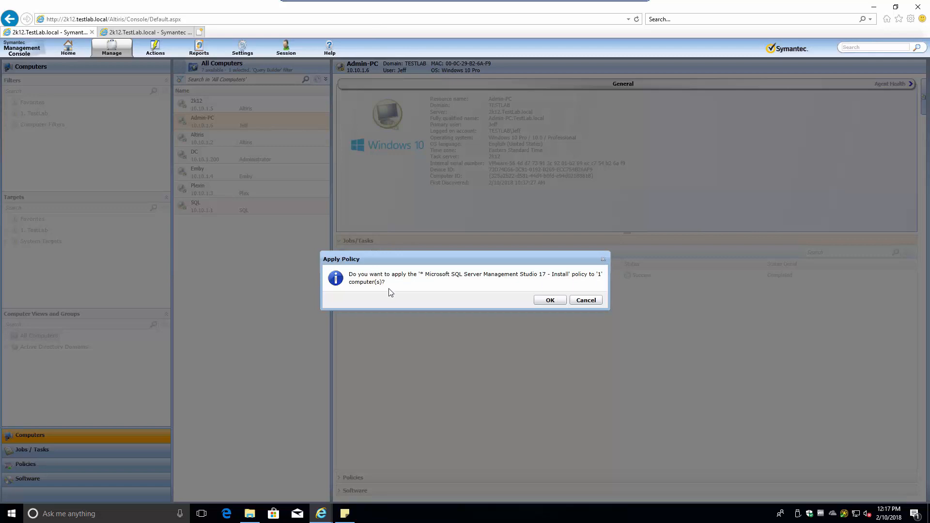
{"action": "left_click", "coordinate": [550, 299]}
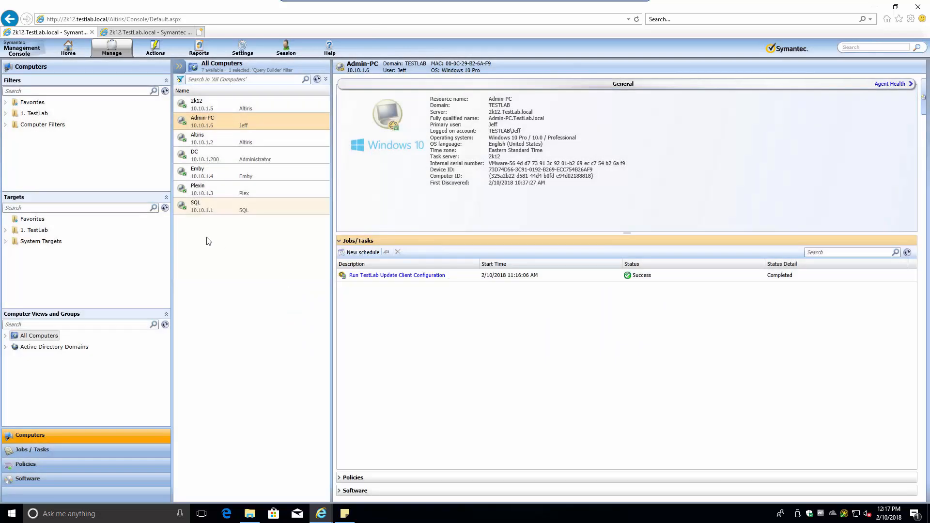
Reopen the install policy and check what it is applied to, first by targets and then by computers
{"action": "left_click", "coordinate": [26, 466]}
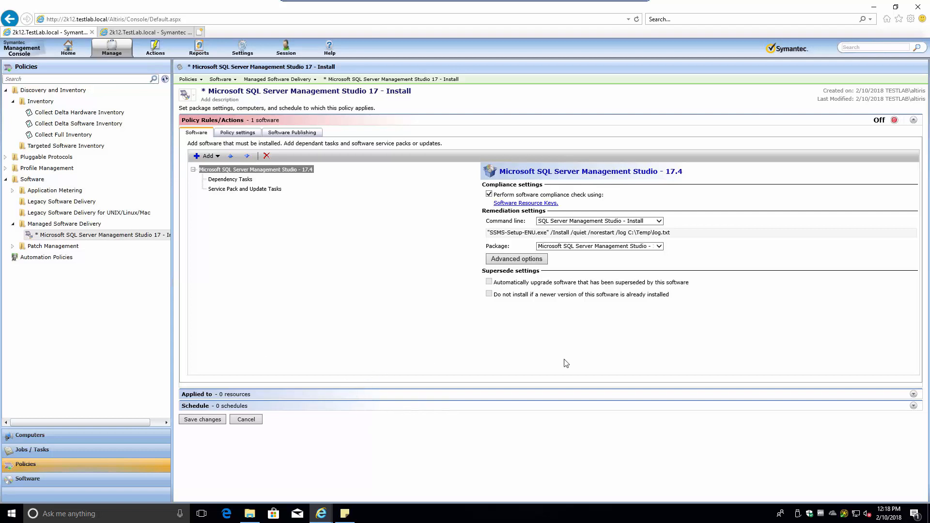
{"action": "left_click", "coordinate": [913, 394]}
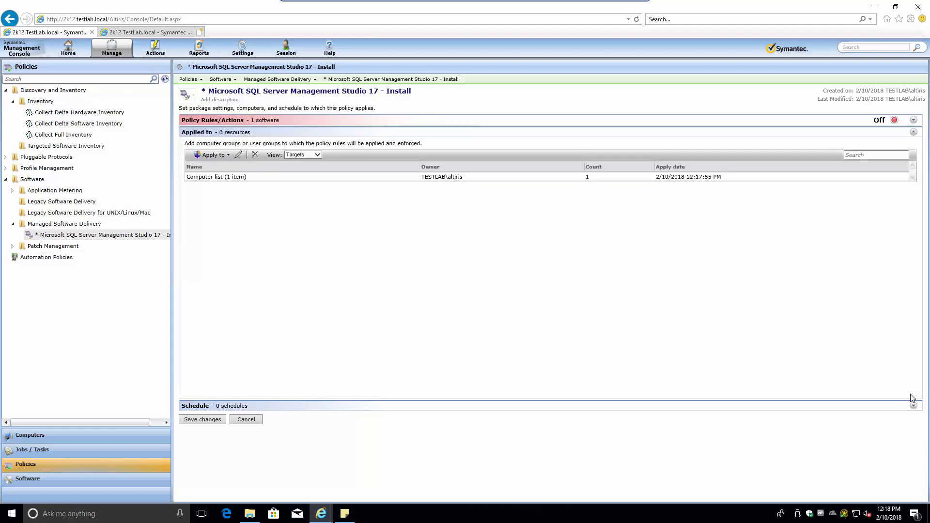
{"action": "left_click", "coordinate": [222, 178]}
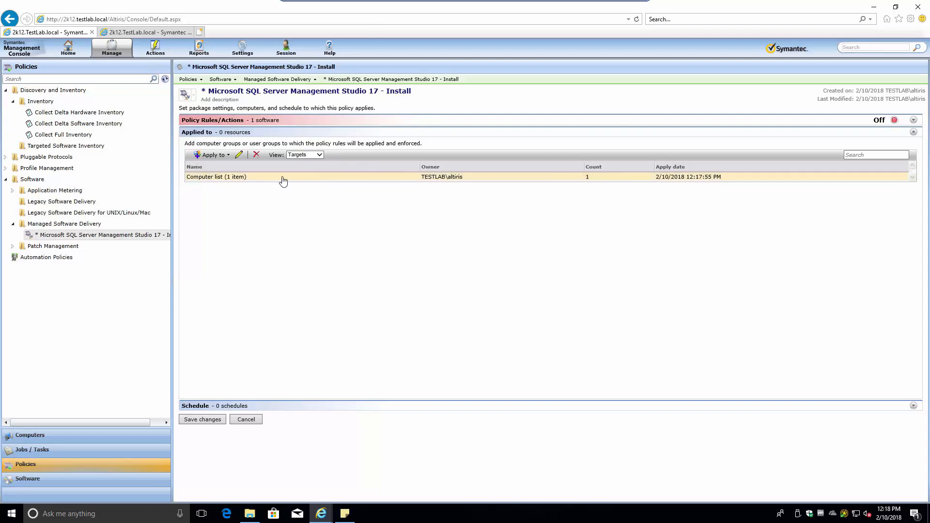
{"action": "left_click", "coordinate": [319, 154]}
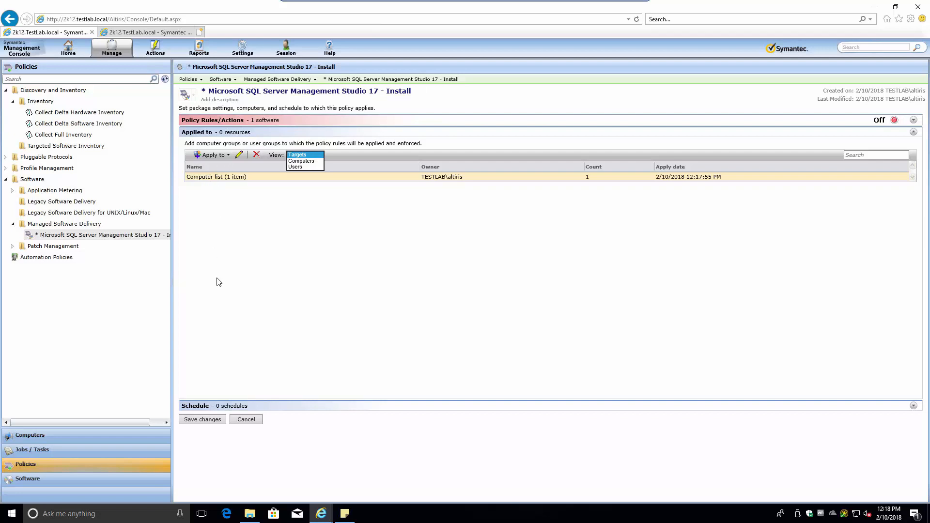
{"action": "left_click", "coordinate": [300, 161]}
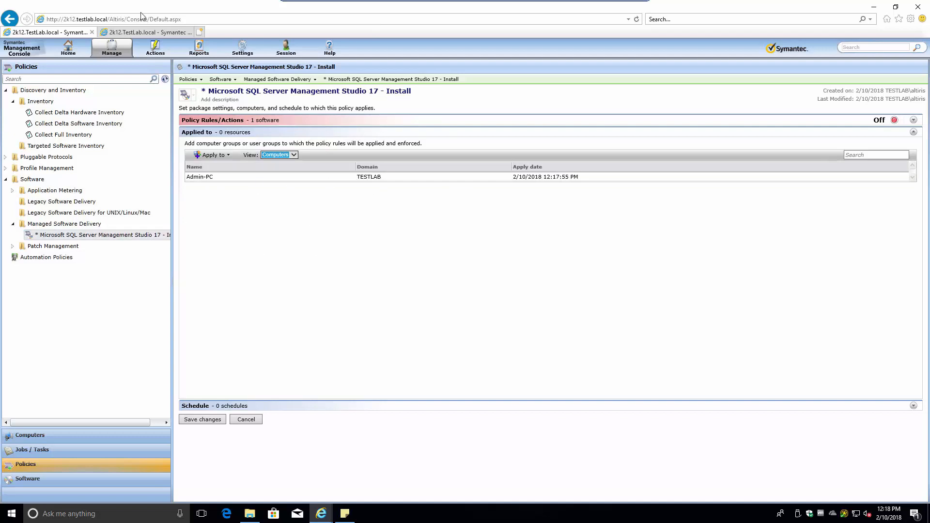
Review the static targets filter's membership, the actions for its member computer and the Save As formats in the second console tab
{"action": "left_click", "coordinate": [140, 33]}
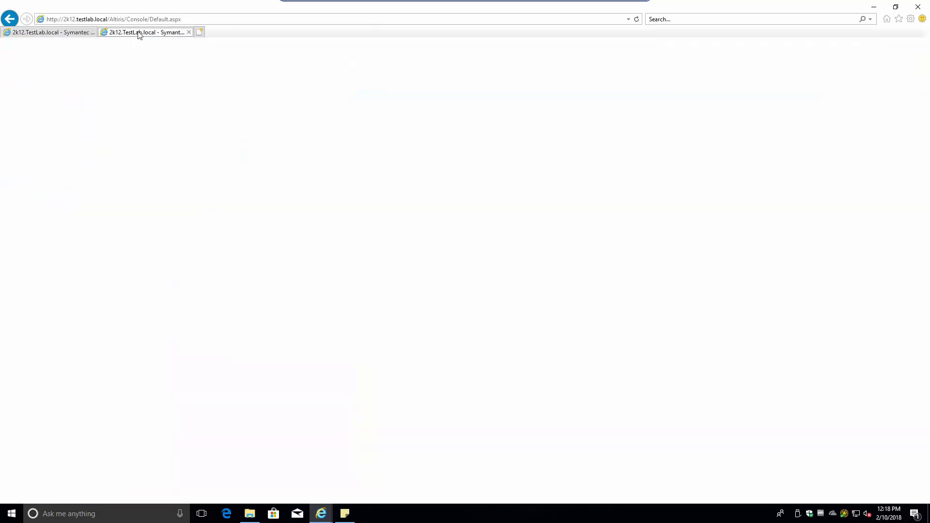
{"action": "left_click", "coordinate": [79, 113]}
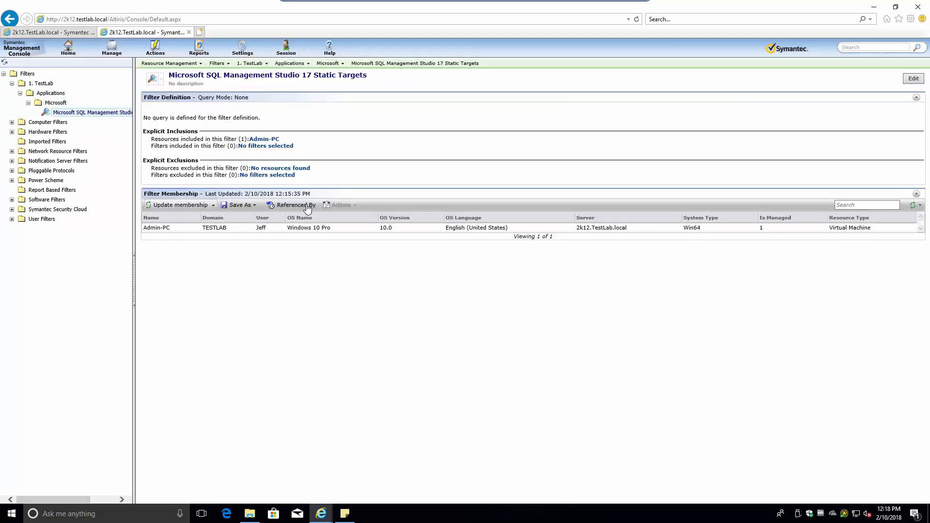
{"action": "right_click", "coordinate": [273, 231]}
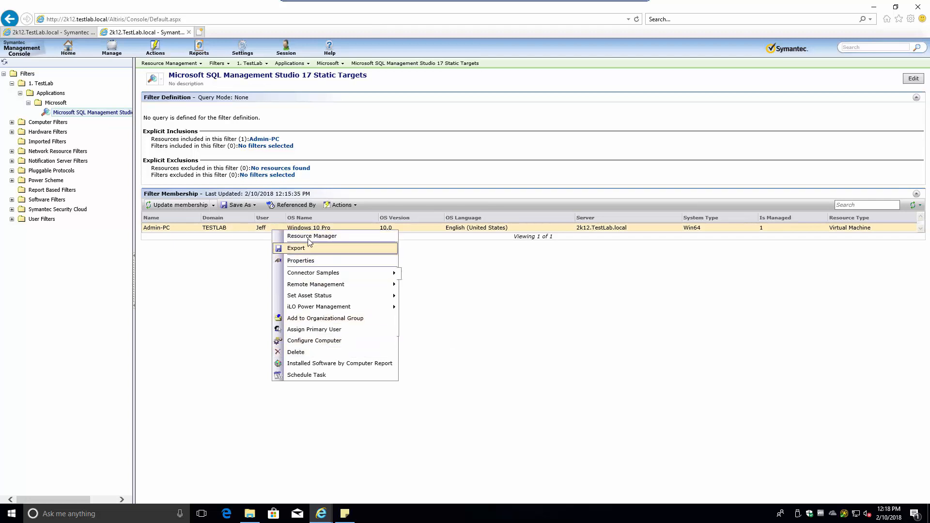
{"action": "left_click", "coordinate": [244, 205]}
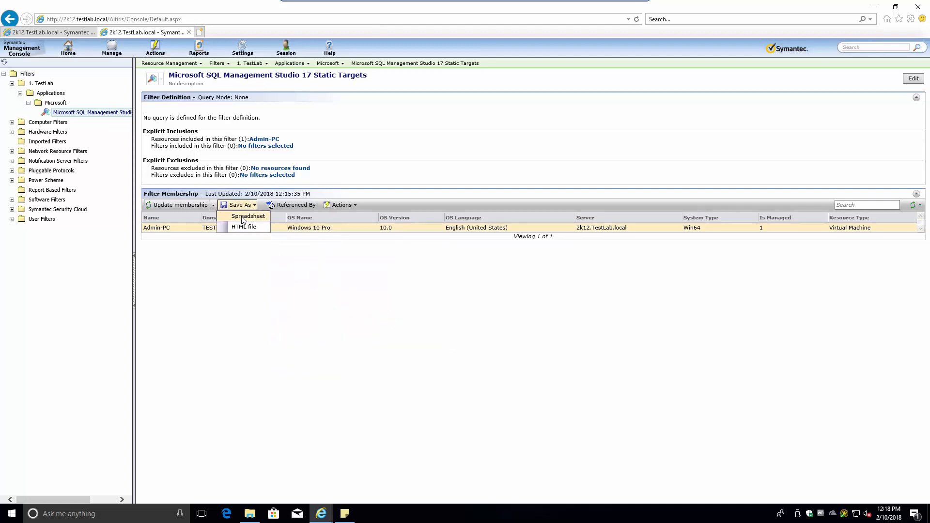
{"action": "left_click", "coordinate": [263, 217]}
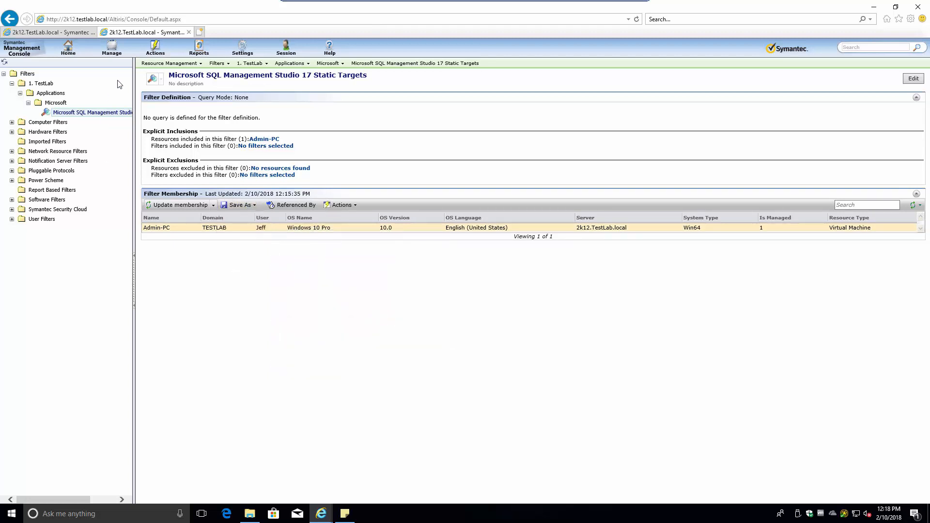
Return to the policy and check the context options for Admin-PC in its applied computers, dismissing them without choosing any
{"action": "left_click", "coordinate": [63, 32]}
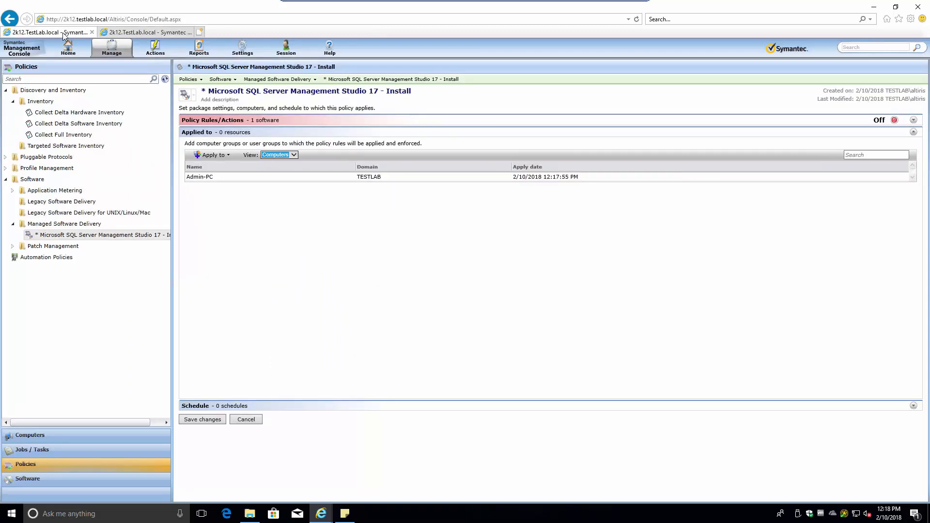
{"action": "right_click", "coordinate": [197, 179]}
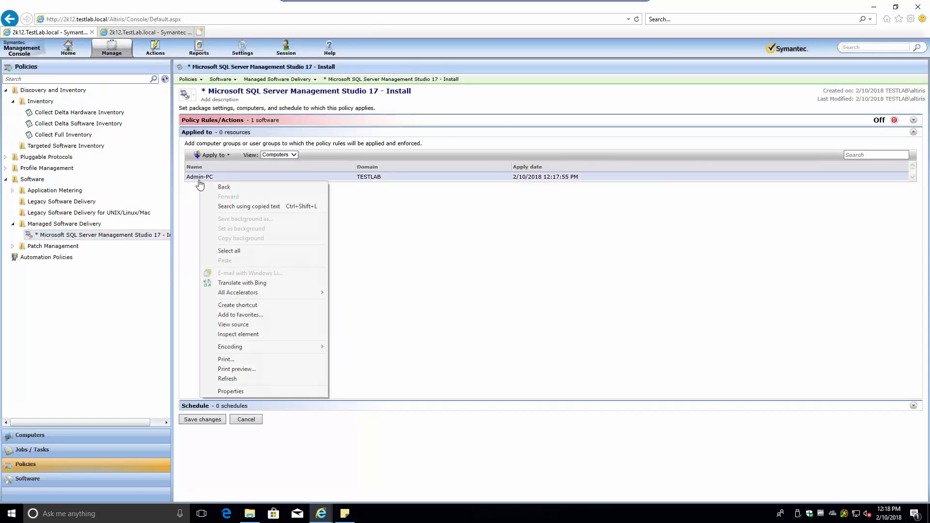
{"action": "right_click", "coordinate": [197, 179]}
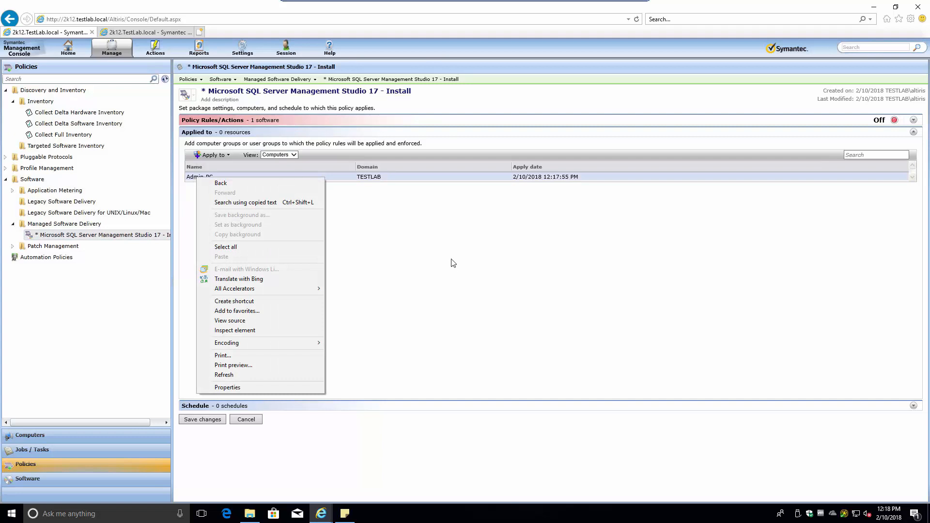
{"action": "left_click", "coordinate": [359, 207]}
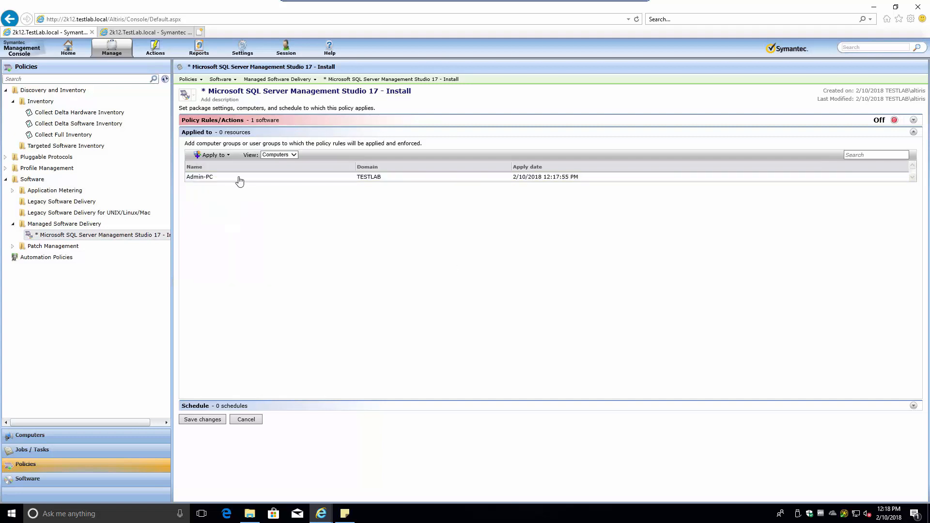
Apply the install policy to the recently used target All Machines
{"action": "left_click", "coordinate": [214, 155]}
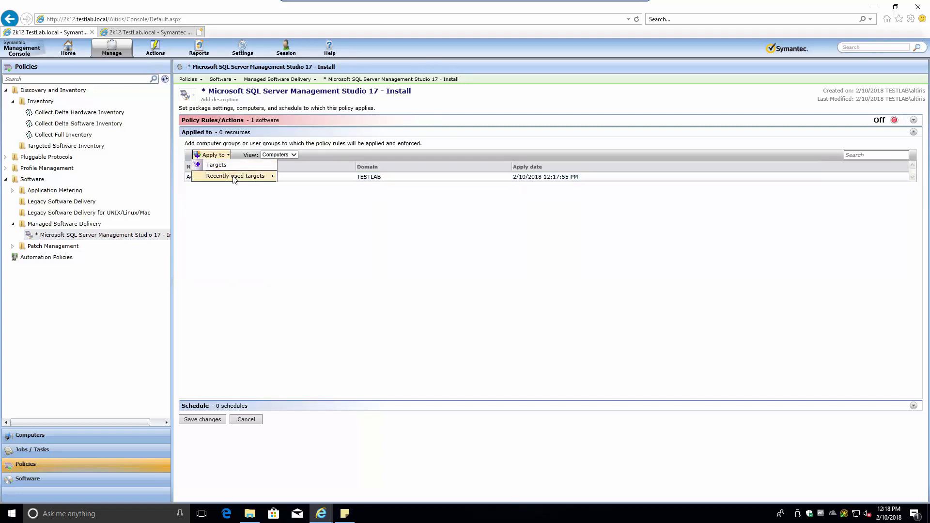
{"action": "mouse_move", "coordinate": [234, 179]}
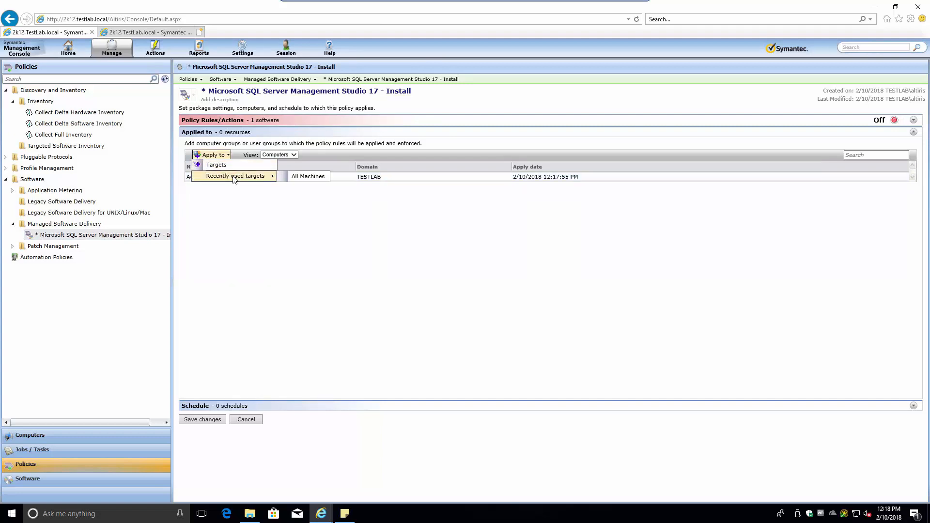
{"action": "left_click", "coordinate": [298, 178]}
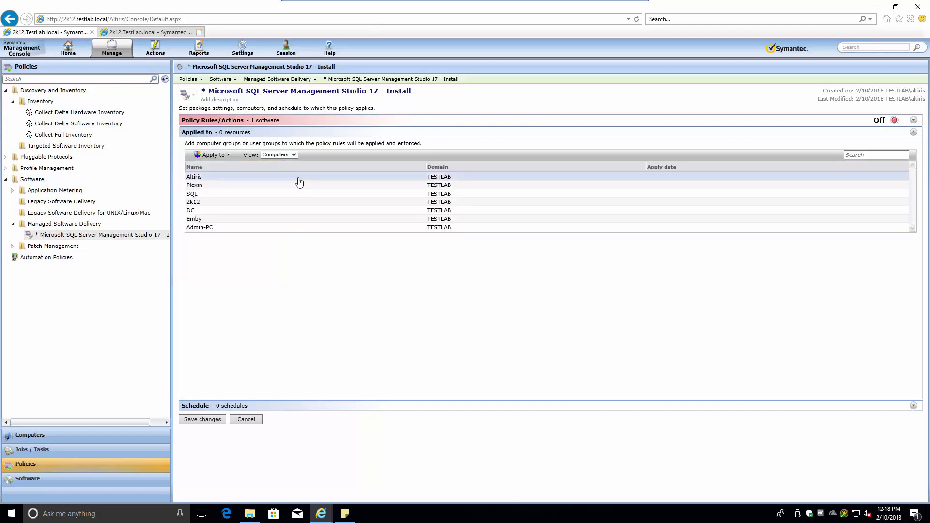
List what the policy is applied to by targets and remove the All Machines target
{"action": "left_click", "coordinate": [293, 155]}
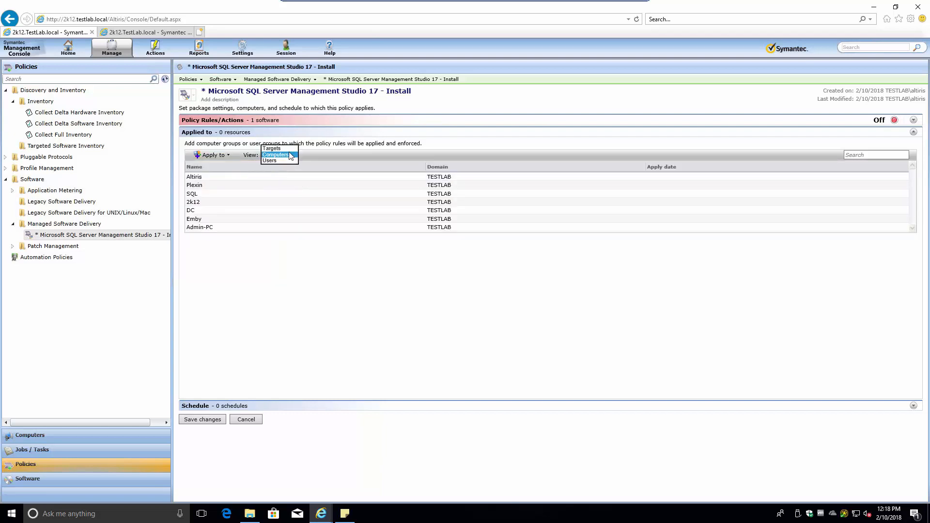
{"action": "left_click", "coordinate": [271, 149]}
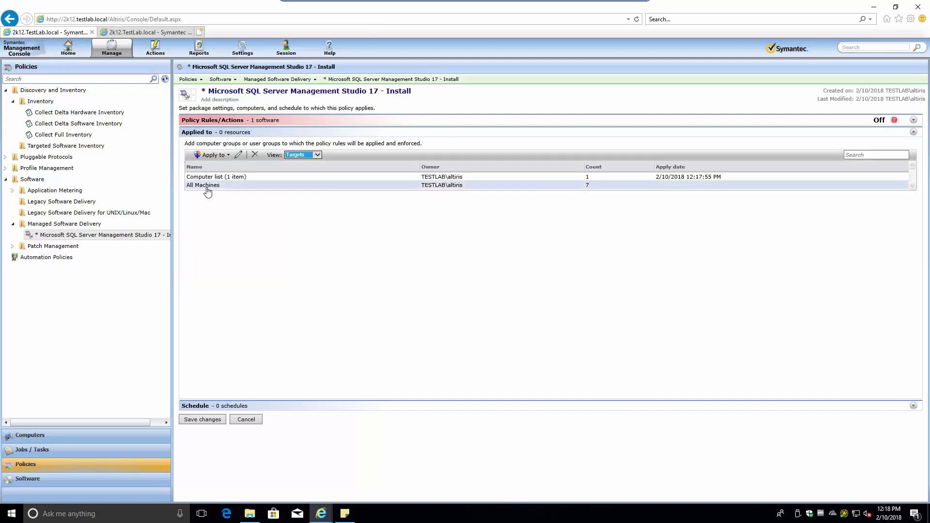
{"action": "left_click", "coordinate": [207, 188]}
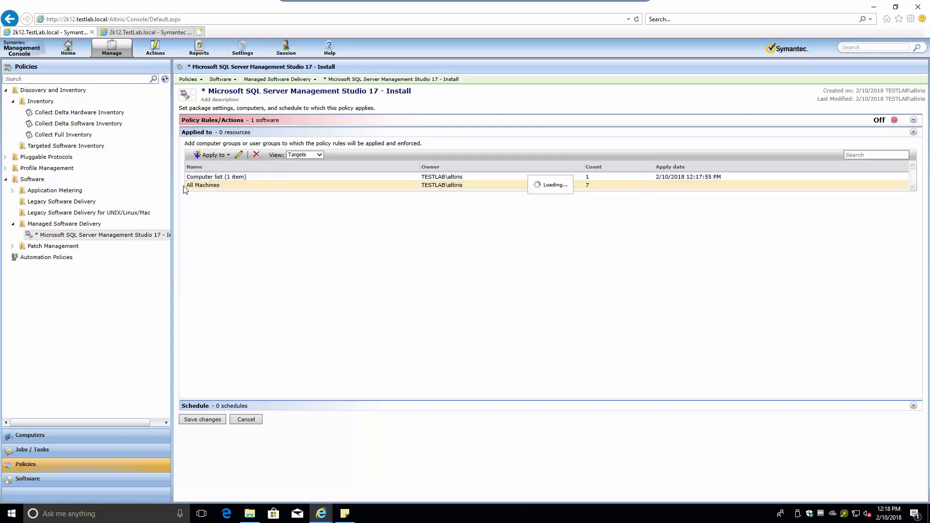
Edit the Computer list target to exclude computers not in the filter Microsoft SQL Management Studio 17 Static Targets and include only managed computers
{"action": "left_click", "coordinate": [204, 177]}
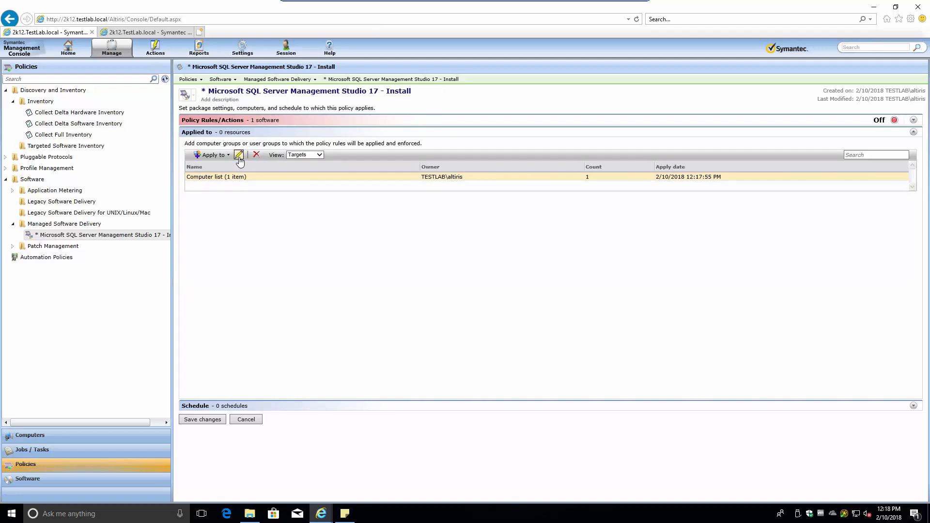
{"action": "left_click", "coordinate": [239, 155]}
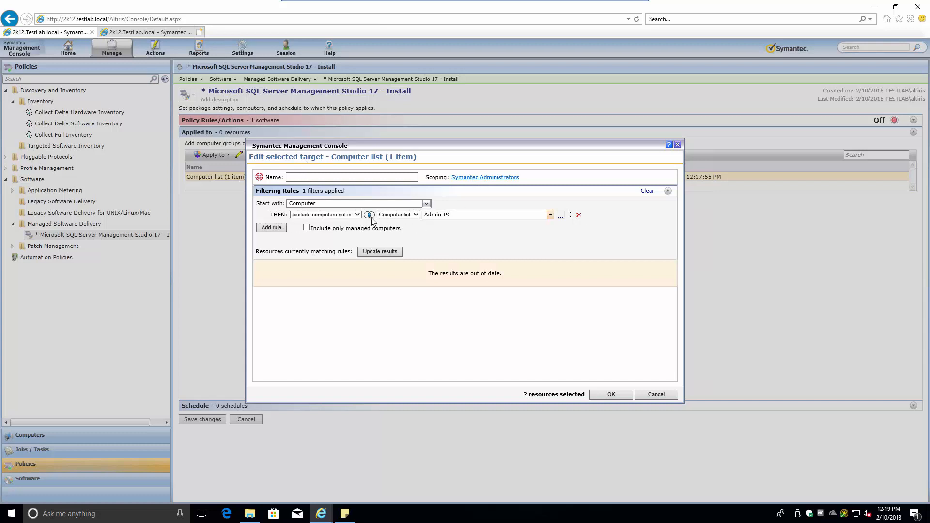
{"action": "left_click", "coordinate": [416, 216]}
{"action": "left_click", "coordinate": [392, 203]}
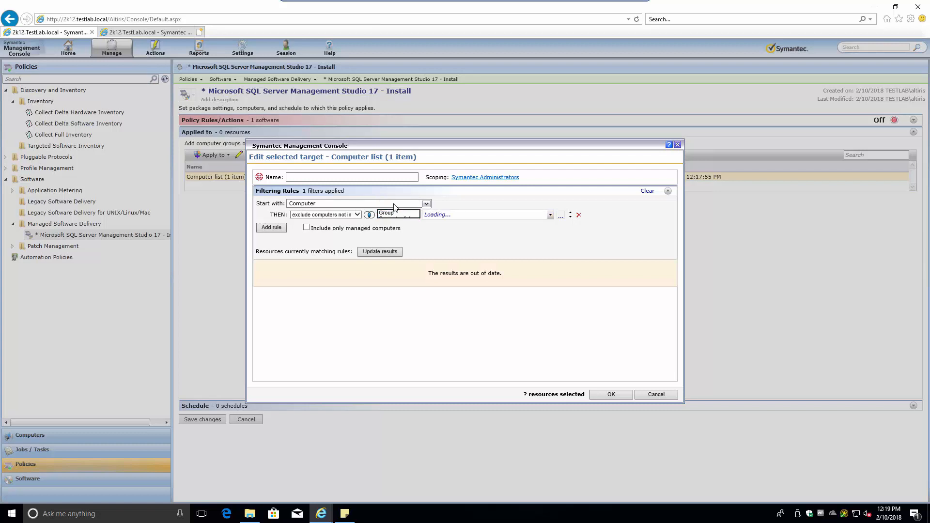
{"action": "left_click", "coordinate": [453, 215]}
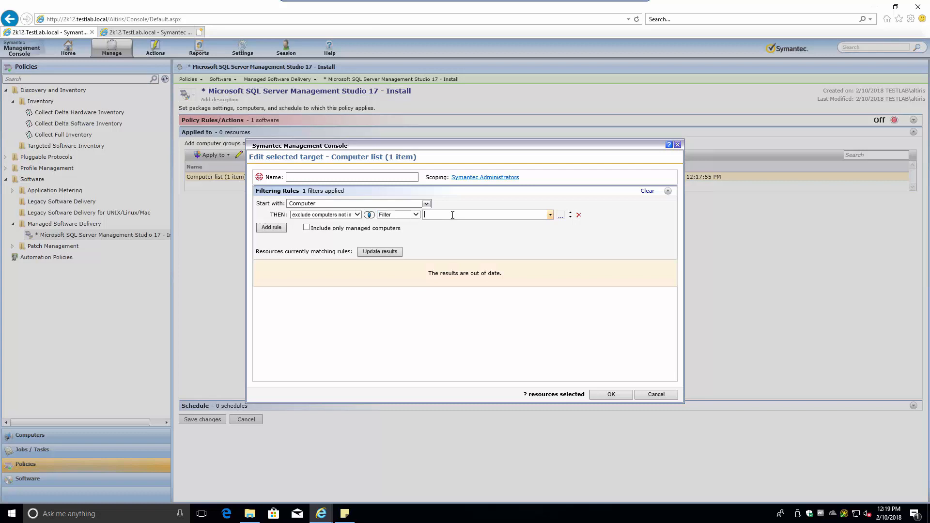
{"action": "type", "text": "microsoft"}
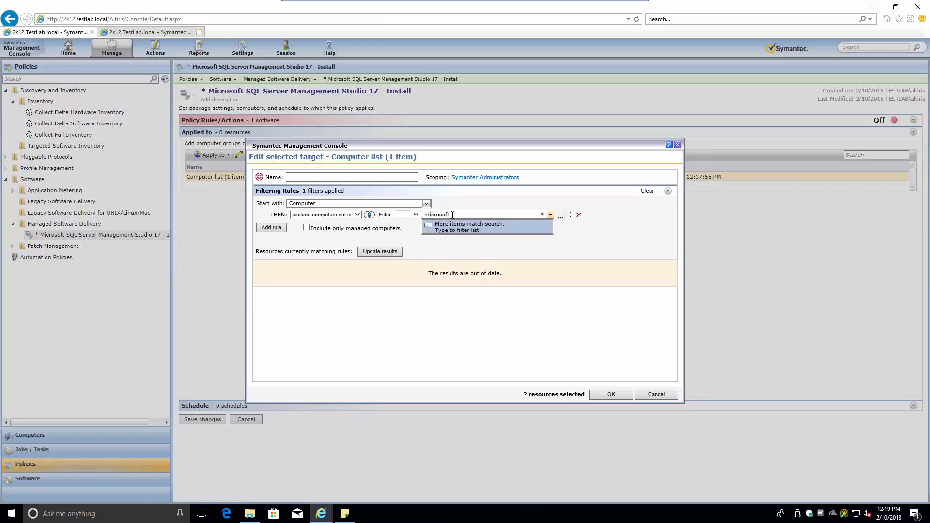
{"action": "left_click", "coordinate": [458, 236]}
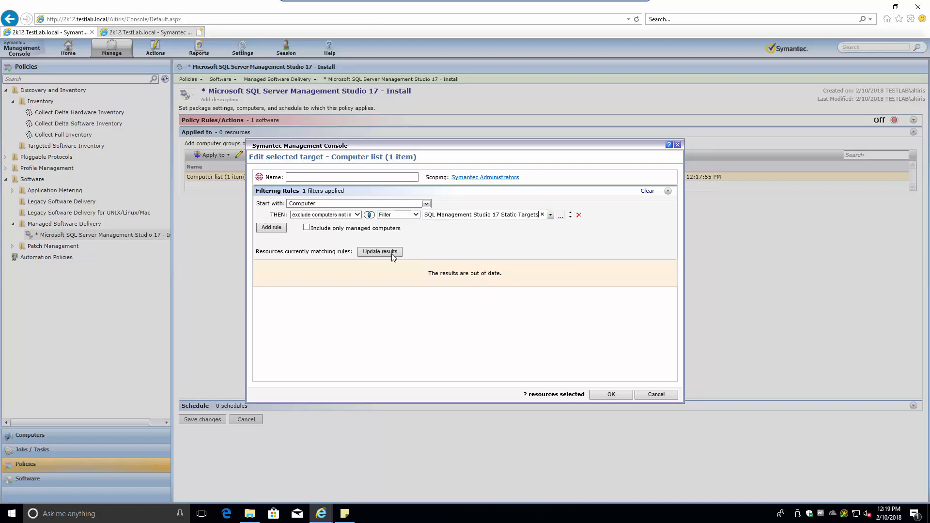
{"action": "left_click", "coordinate": [369, 255]}
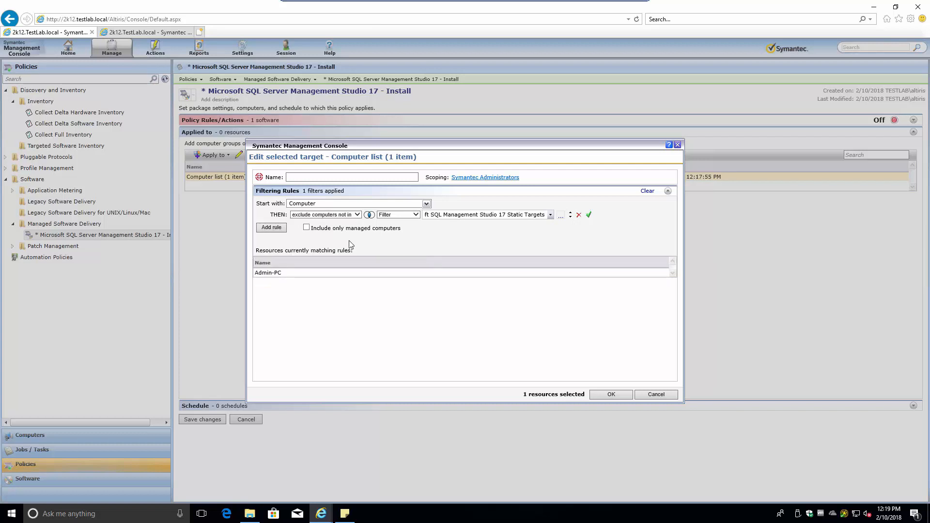
{"action": "left_click", "coordinate": [307, 228]}
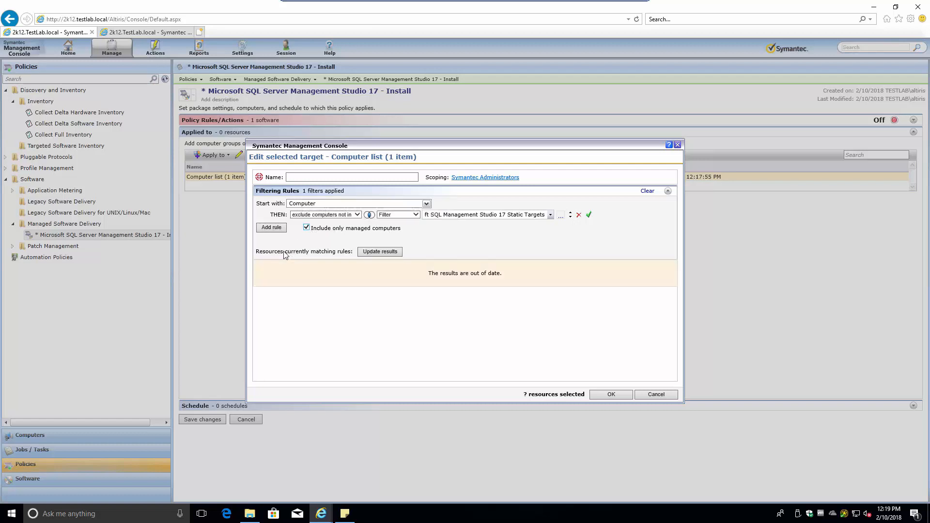
Apply the policy to the Microsoft SQL Management Studio 17 Static Targets filter with refreshed results, and save the policy switched on
{"action": "left_click", "coordinate": [381, 251]}
{"action": "left_click", "coordinate": [612, 394]}
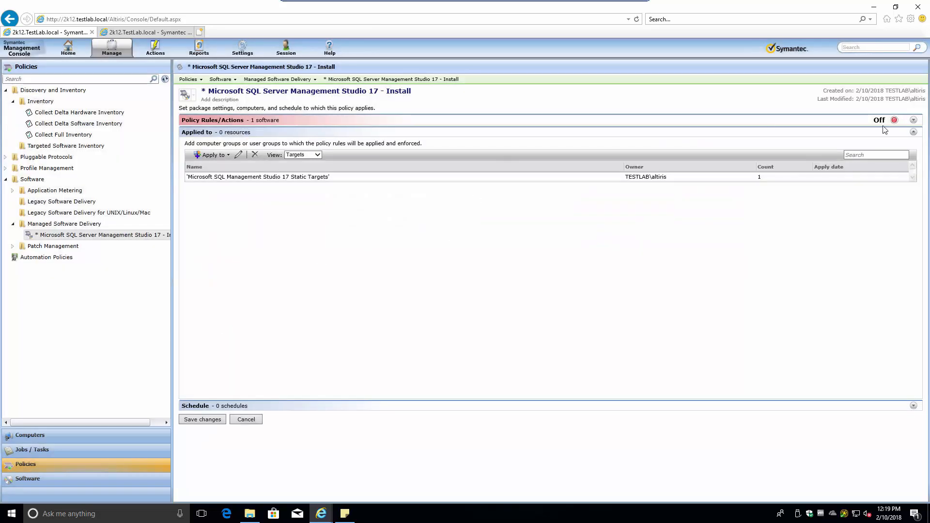
{"action": "left_click", "coordinate": [894, 120]}
{"action": "left_click", "coordinate": [897, 130]}
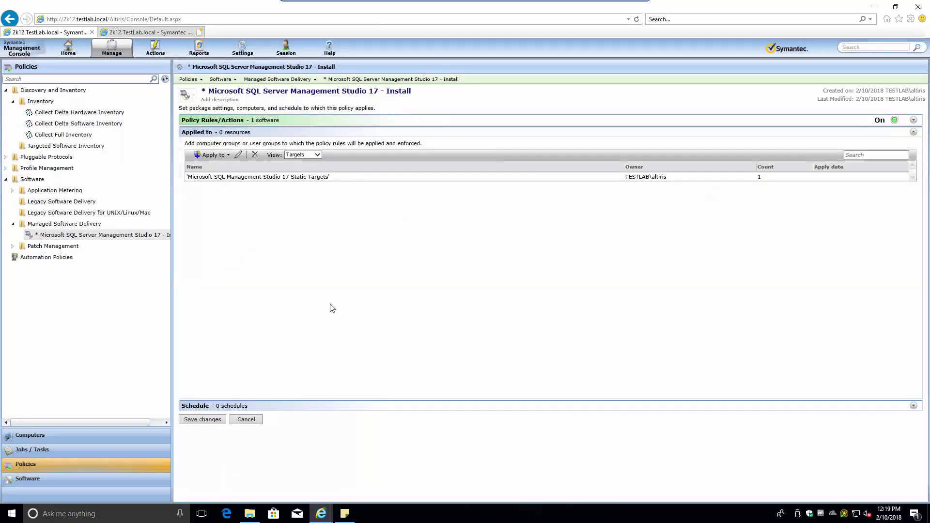
{"action": "left_click", "coordinate": [204, 419]}
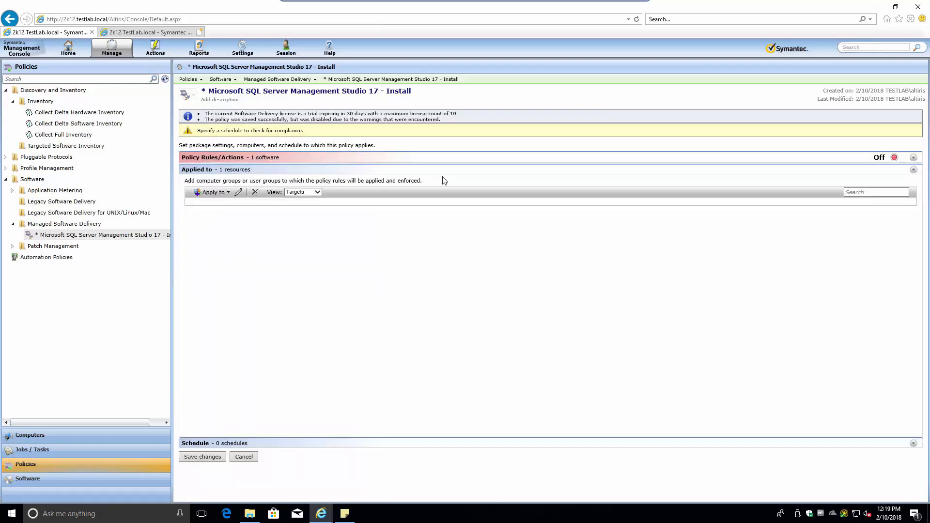
Add a scheduled compliance check starting at 01:00 to the policy and save the changes
{"action": "left_click", "coordinate": [913, 445]}
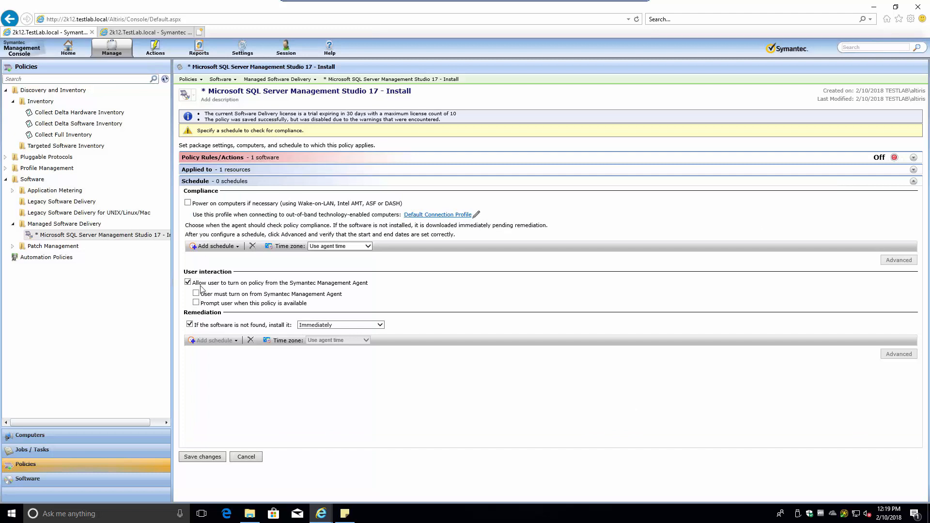
{"action": "left_click", "coordinate": [210, 247]}
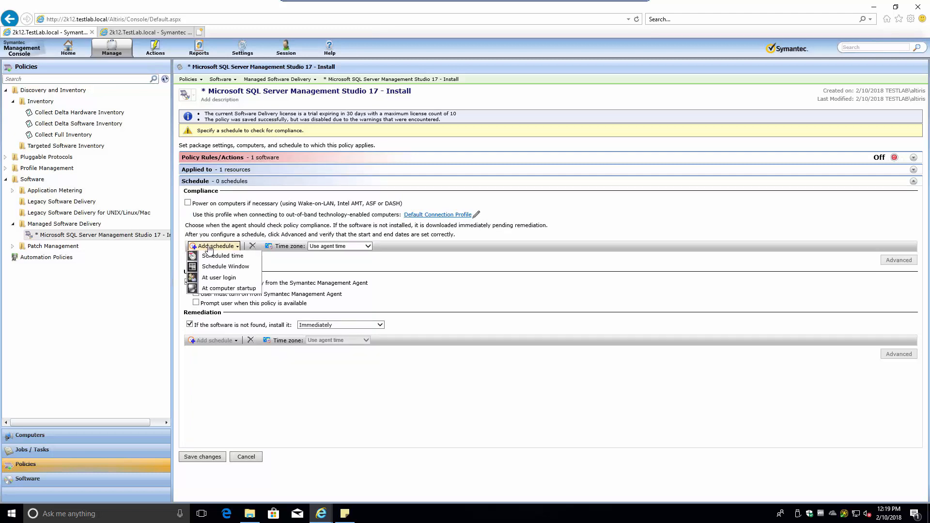
{"action": "left_click", "coordinate": [218, 257]}
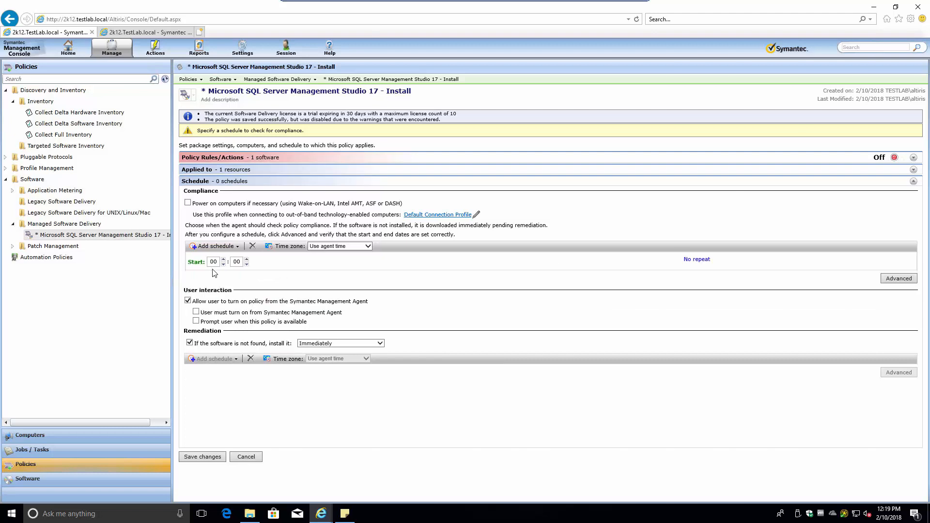
{"action": "type", "text": "1"}
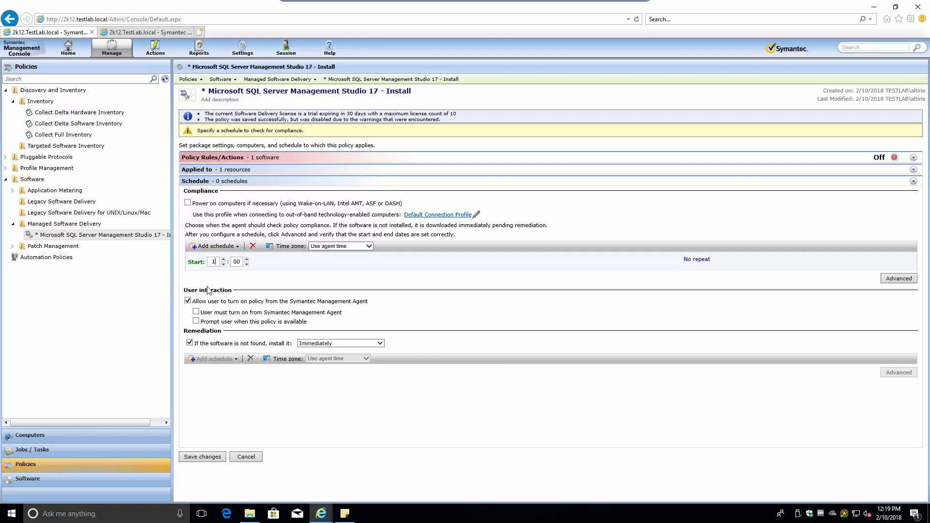
{"action": "left_click", "coordinate": [203, 457]}
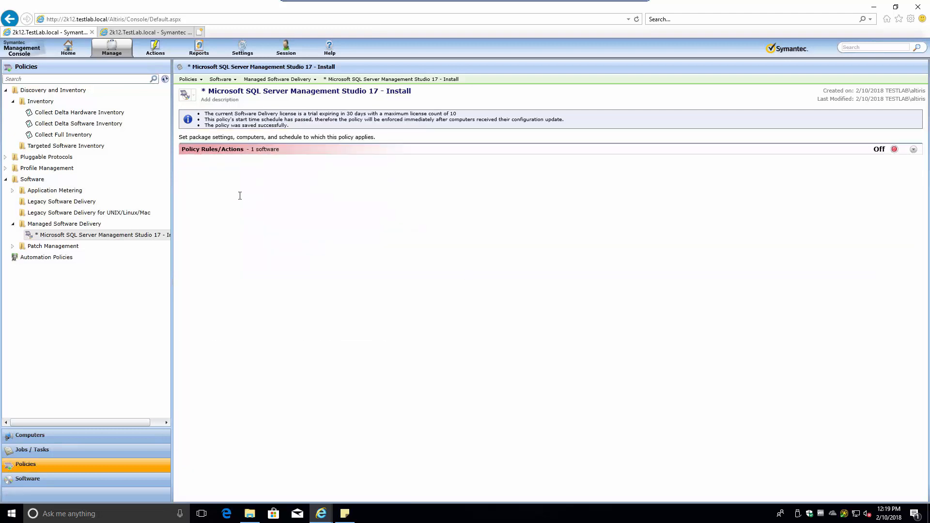
Turn the policy on, require users to turn it on from the Symantec Management Agent, and save the changes
{"action": "left_click", "coordinate": [896, 150]}
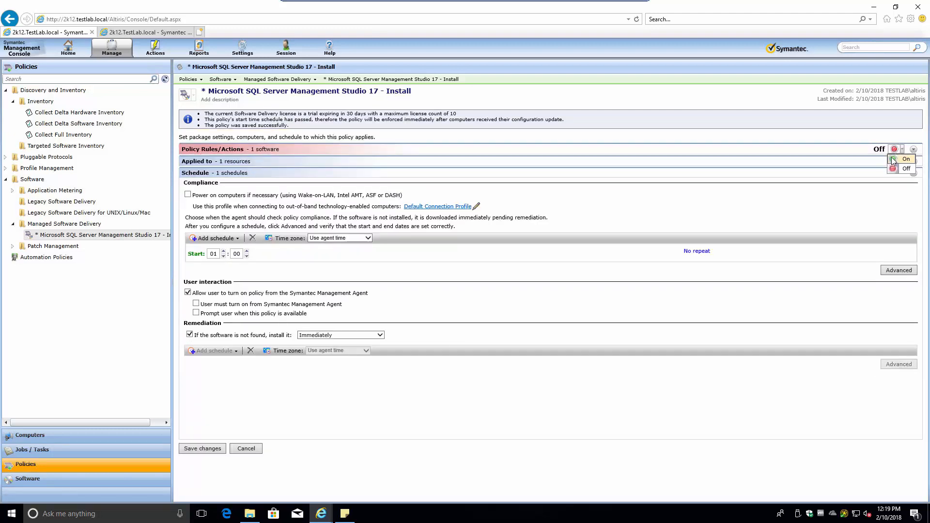
{"action": "left_click", "coordinate": [203, 448]}
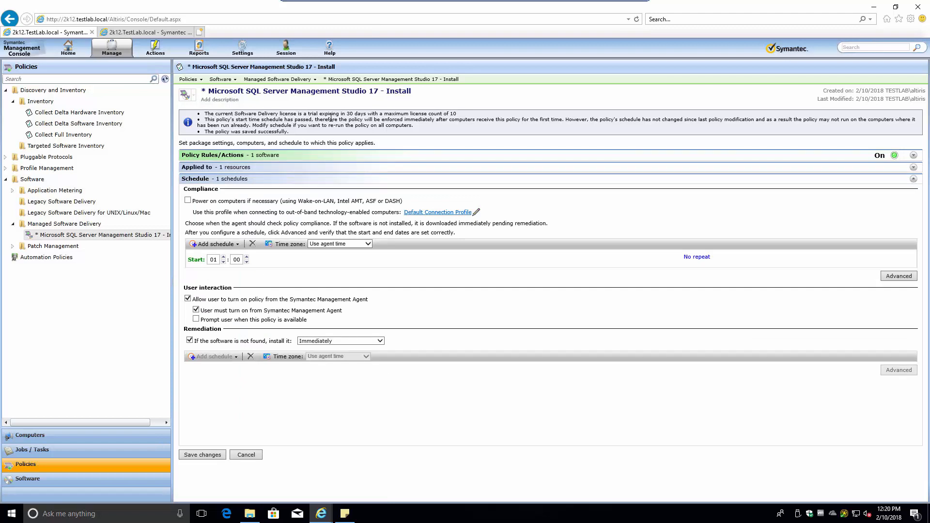
{"action": "left_click_drag", "start_coordinate": [461, 117], "coordinate": [413, 124]}
{"action": "left_click", "coordinate": [212, 117]}
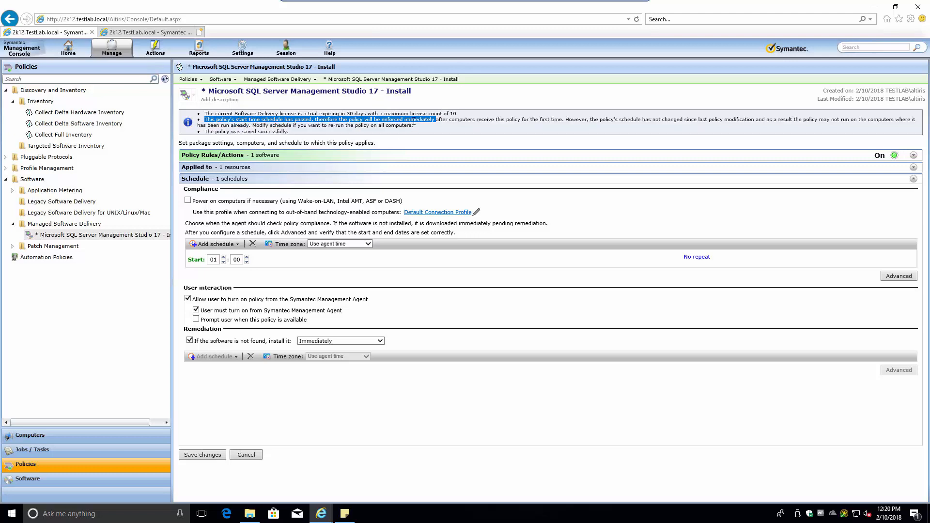
{"action": "left_click", "coordinate": [226, 136]}
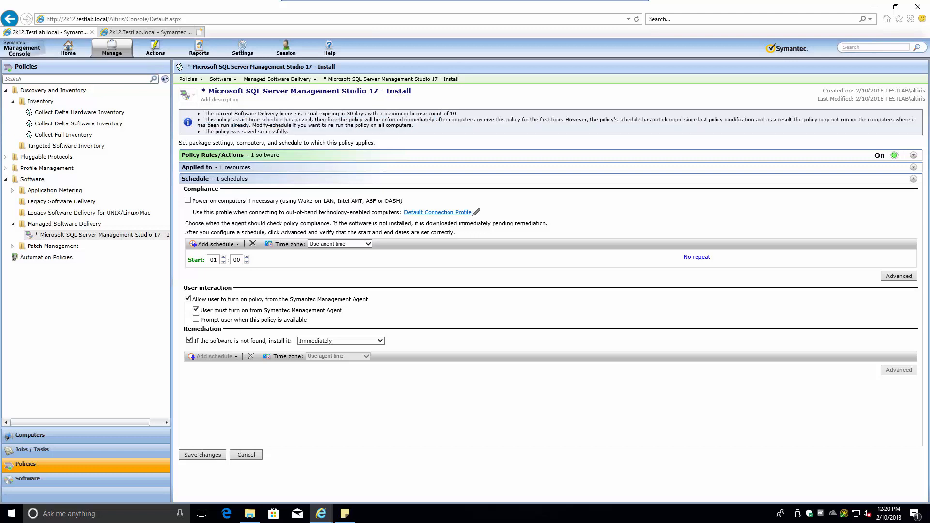
{"action": "left_click_drag", "start_coordinate": [226, 133], "coordinate": [270, 133]}
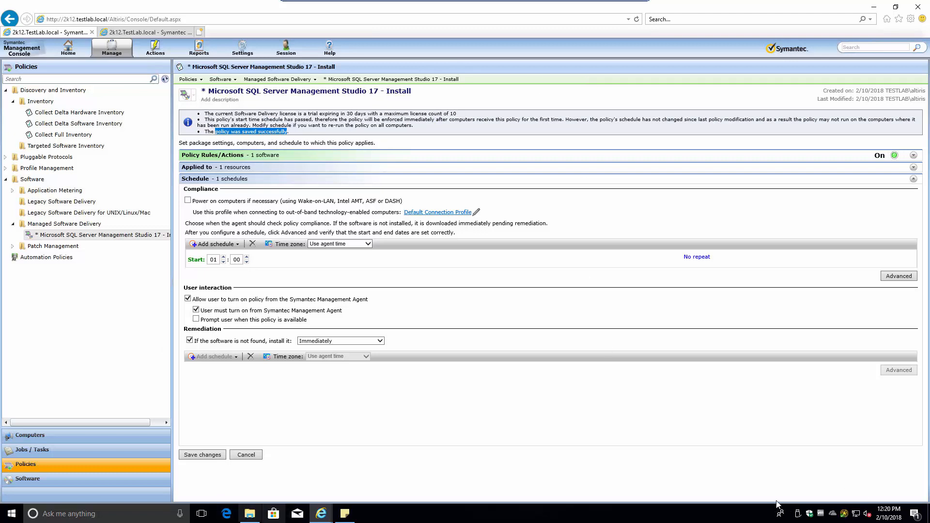
Open the Symantec Management Agent's software deliveries and update the agent configuration from the server
{"action": "right_click", "coordinate": [844, 514]}
{"action": "left_click", "coordinate": [746, 504]}
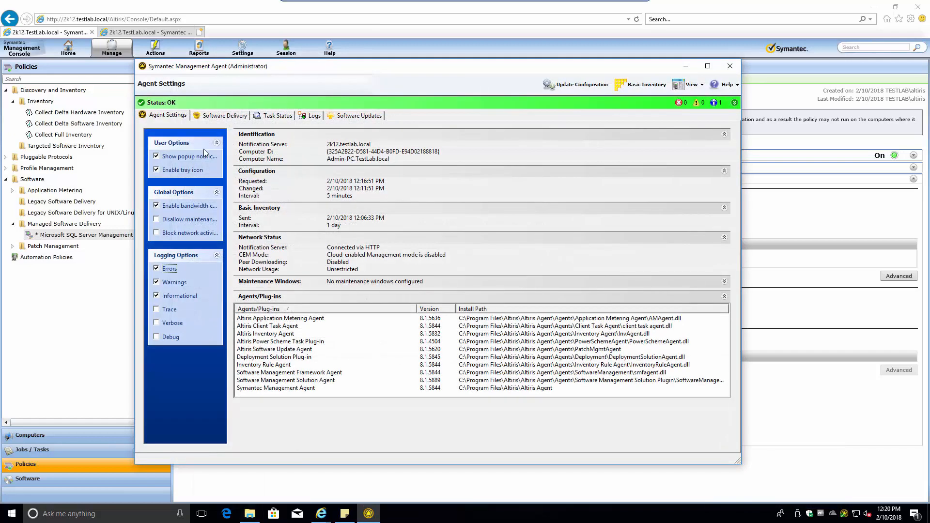
{"action": "left_click", "coordinate": [225, 116]}
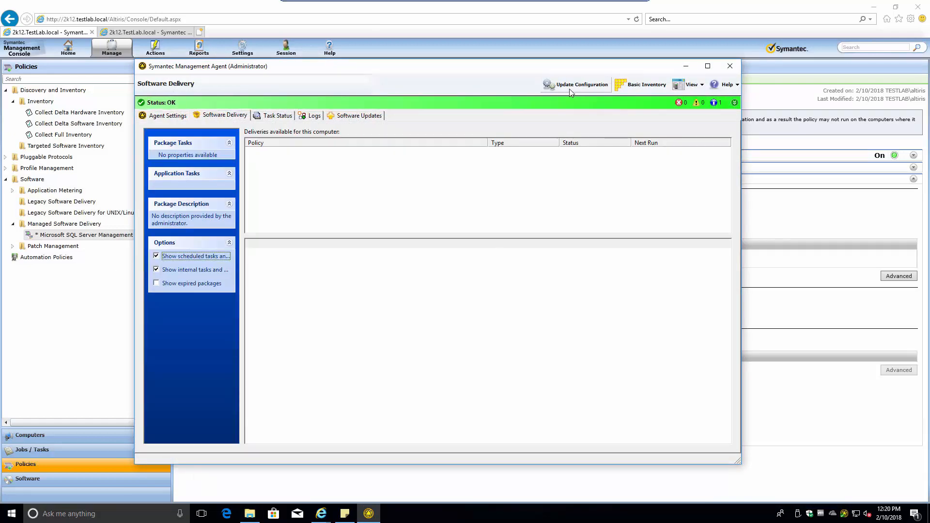
{"action": "left_click", "coordinate": [570, 91]}
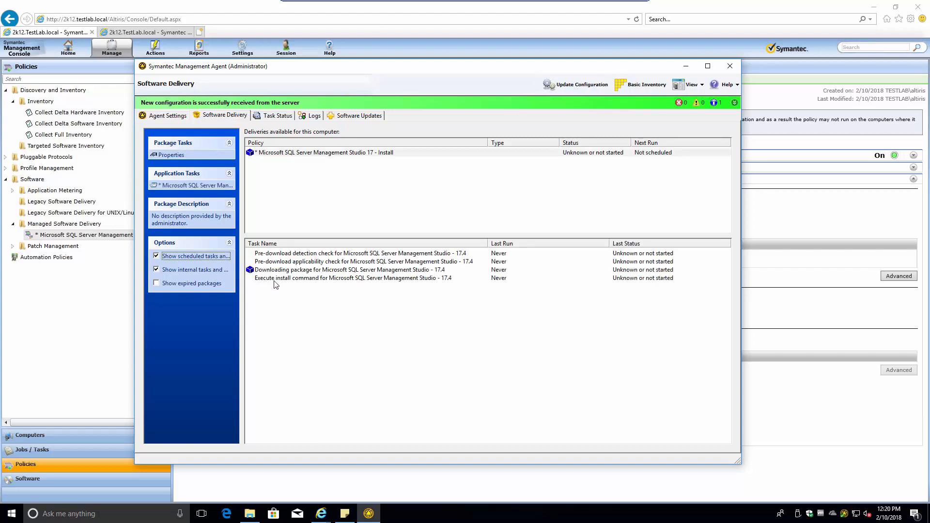
Inspect the summary, details, download history and run history of the Microsoft SQL Server Management Studio 17 - Install delivery, then close its properties
{"action": "left_click", "coordinate": [593, 154]}
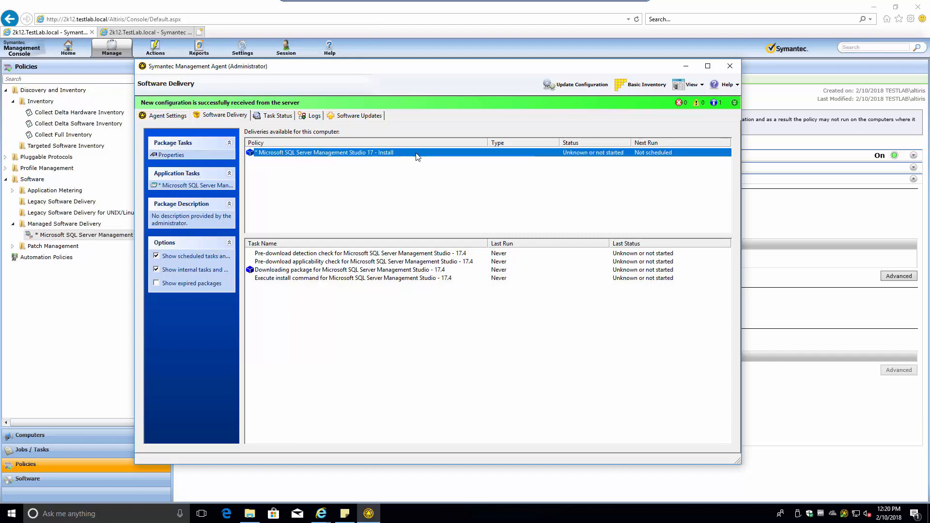
{"action": "double_click", "coordinate": [277, 156]}
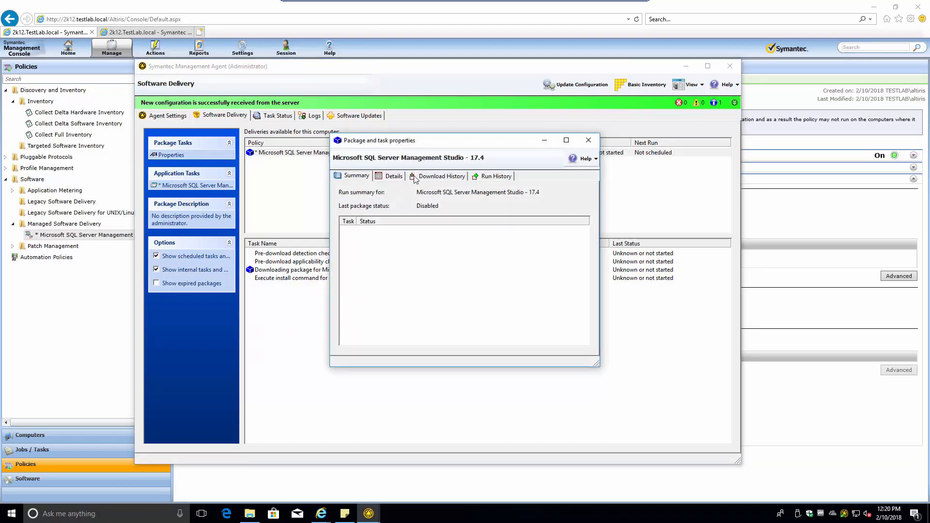
{"action": "left_click", "coordinate": [393, 177]}
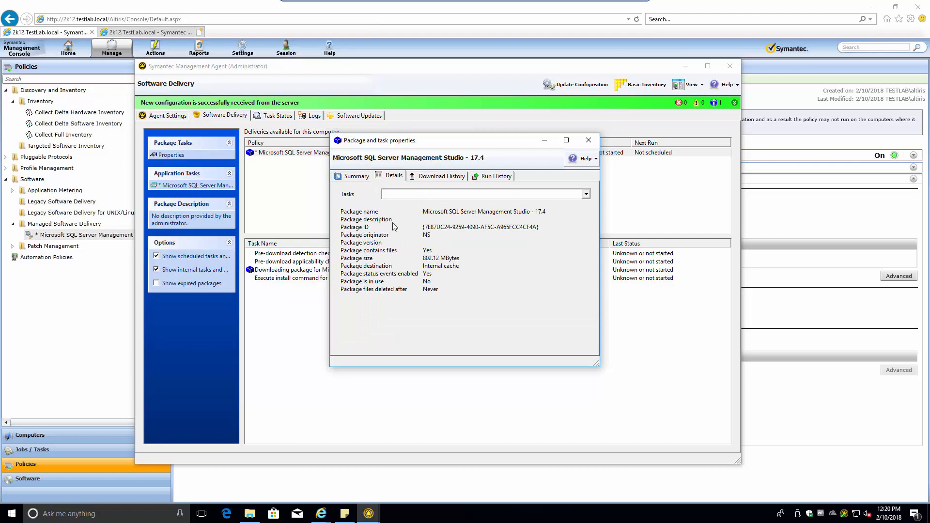
{"action": "left_click", "coordinate": [440, 177]}
{"action": "left_click", "coordinate": [495, 177]}
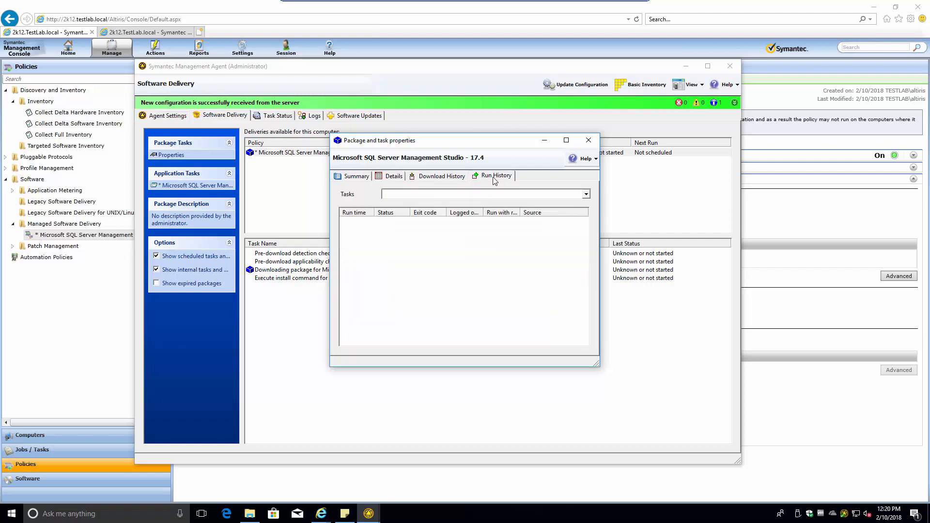
{"action": "left_click", "coordinate": [442, 177]}
{"action": "left_click", "coordinate": [357, 178]}
{"action": "left_click", "coordinate": [589, 140]}
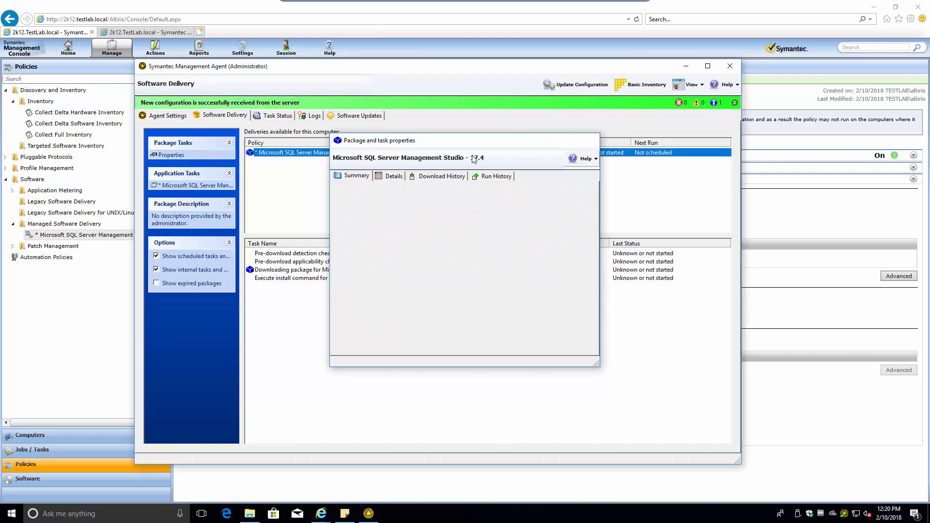
Start the Microsoft SQL Server Management Studio 17 - Install delivery and check its package download history in an enlarged properties window
{"action": "left_click", "coordinate": [178, 187]}
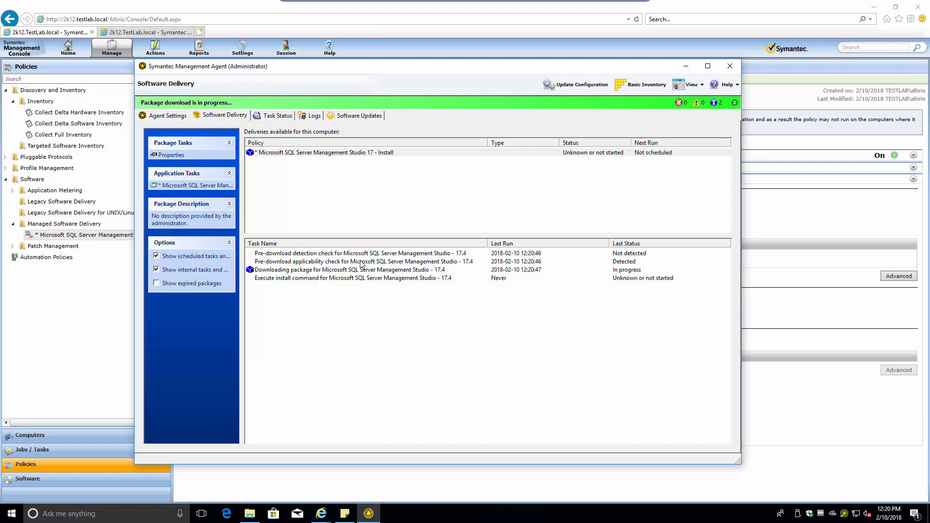
{"action": "left_click", "coordinate": [335, 263]}
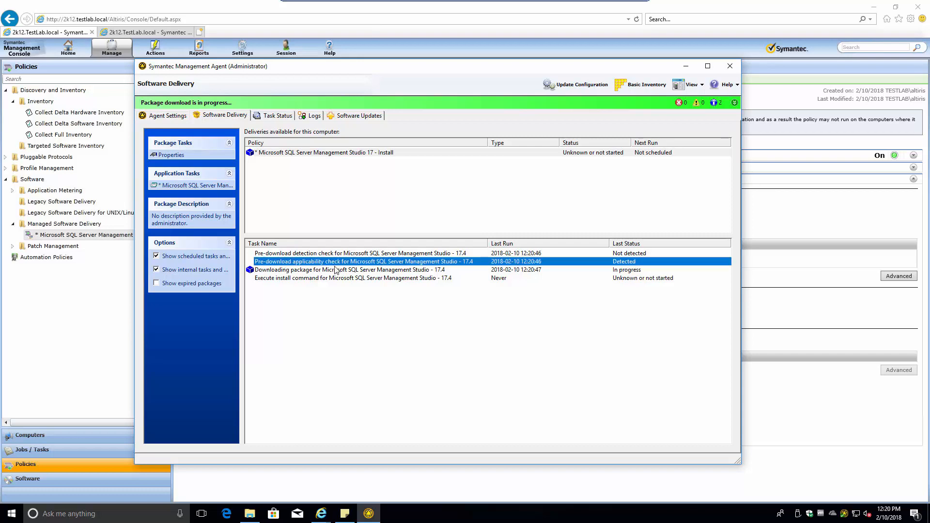
{"action": "double_click", "coordinate": [329, 270]}
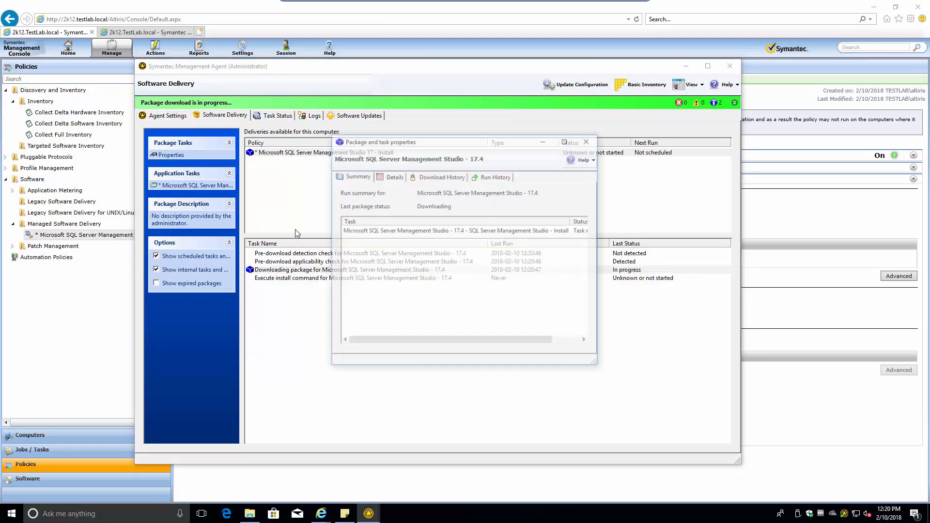
{"action": "left_click", "coordinate": [429, 178]}
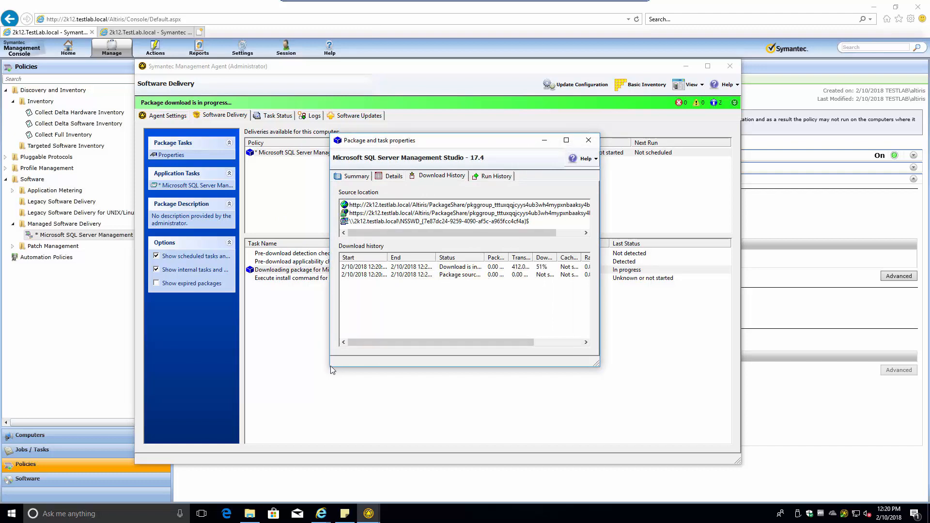
{"action": "left_click_drag", "start_coordinate": [330, 367], "coordinate": [74, 464]}
{"action": "left_click", "coordinate": [288, 268]}
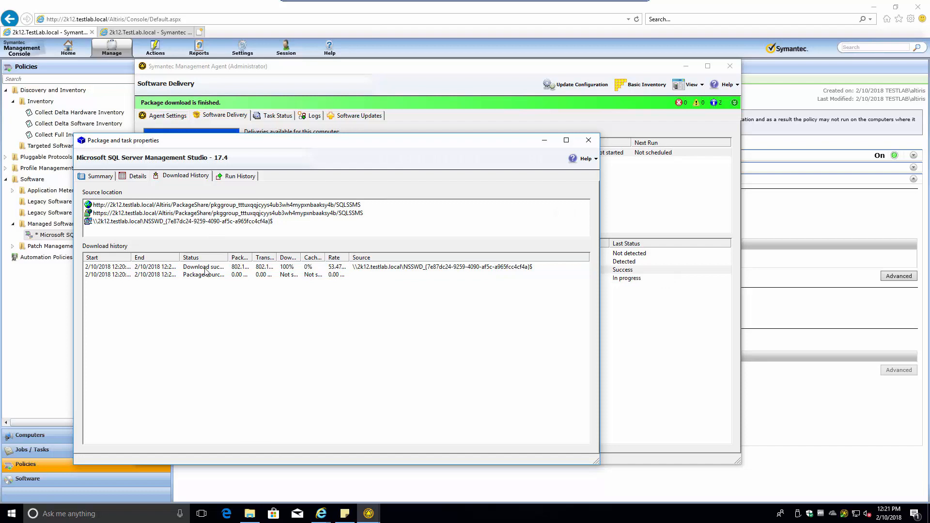
{"action": "left_click", "coordinate": [589, 140]}
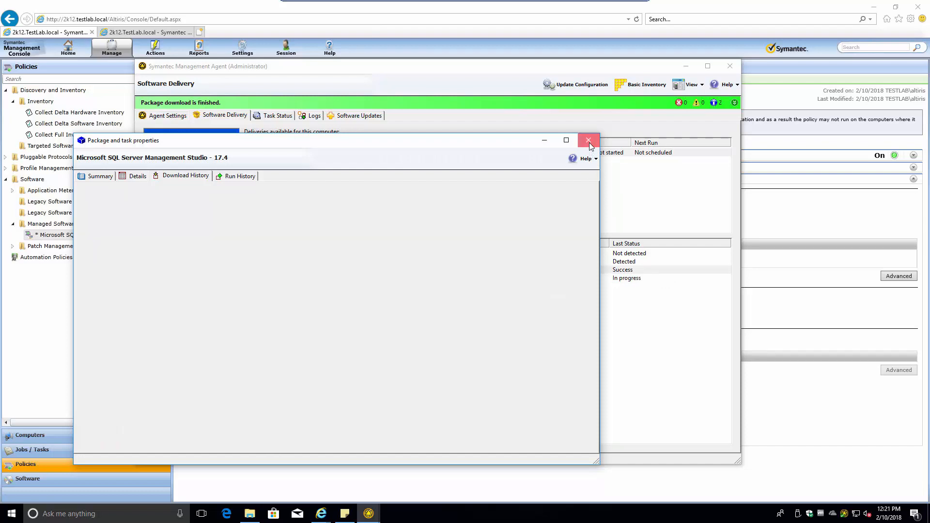
Open Task Manager and examine the detailed process list, sorted by name, for the SSMS-Setup-ENU.exe installer processes
{"action": "right_click", "coordinate": [432, 516]}
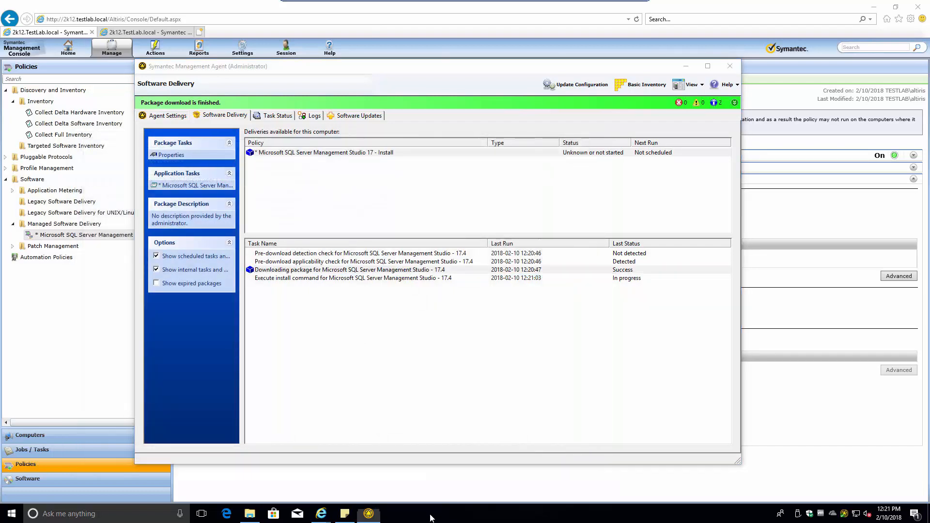
{"action": "left_click", "coordinate": [464, 468]}
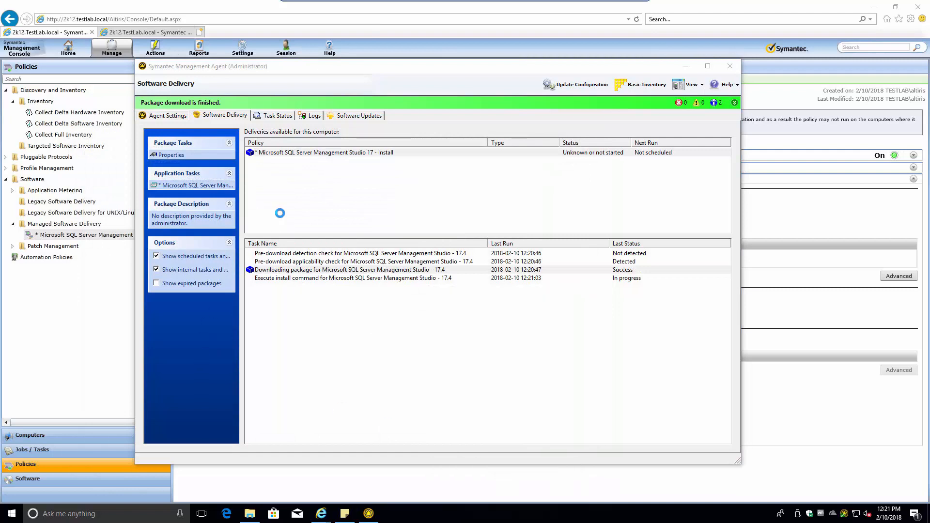
{"action": "left_click_drag", "start_coordinate": [114, 18], "coordinate": [417, 25]}
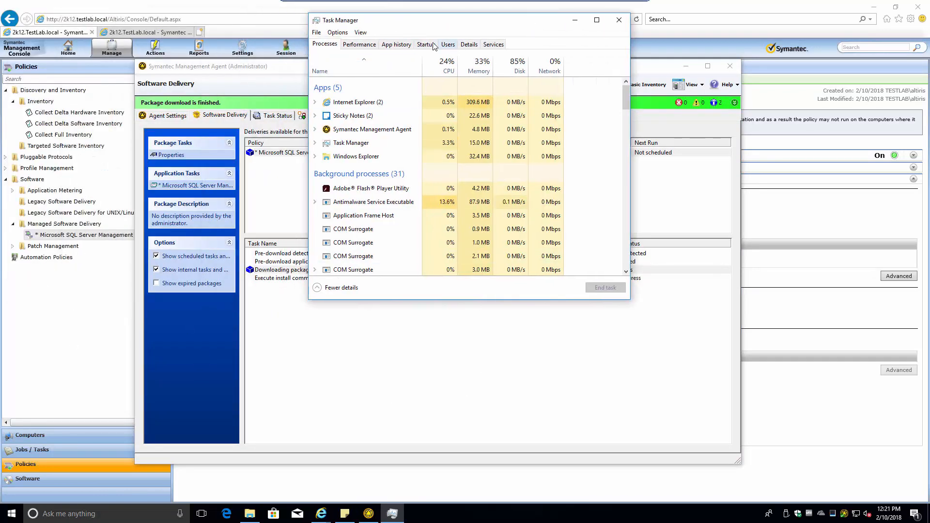
{"action": "left_click", "coordinate": [471, 45]}
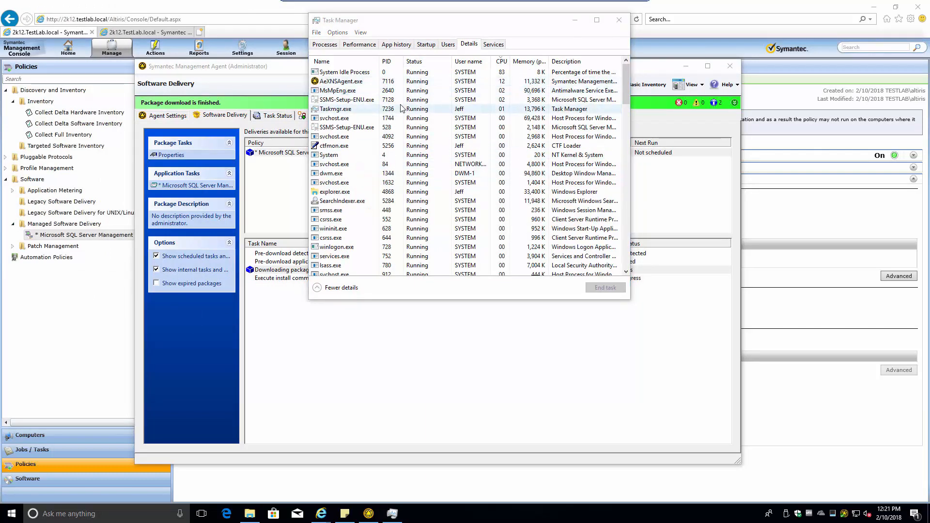
{"action": "left_click", "coordinate": [333, 101]}
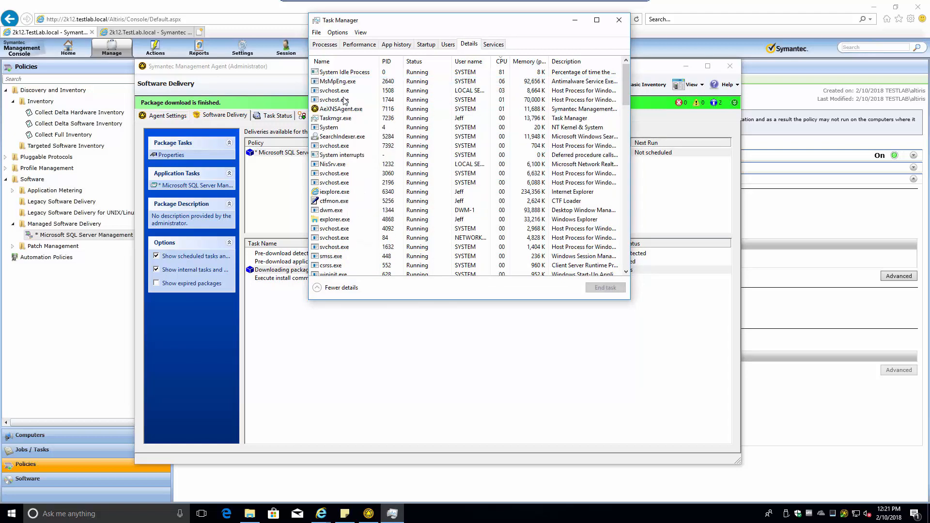
{"action": "left_click", "coordinate": [345, 100]}
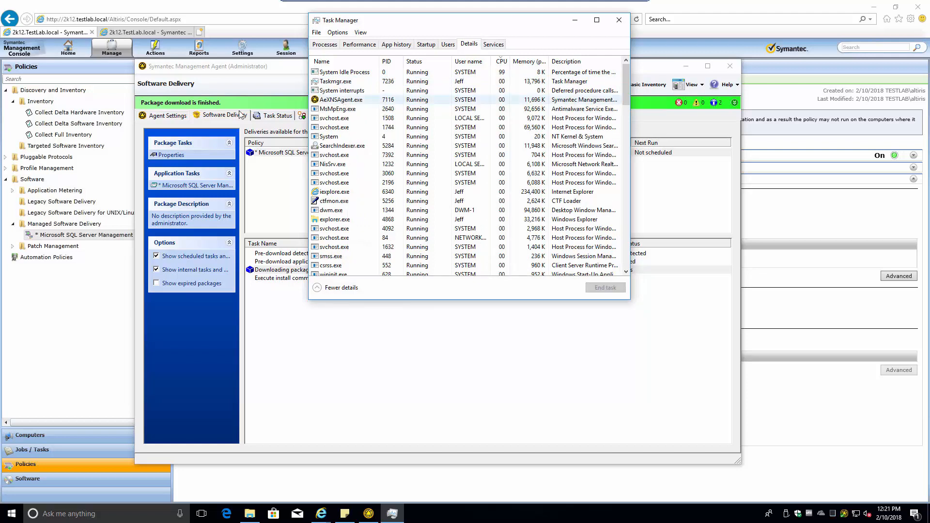
{"action": "left_click", "coordinate": [348, 64]}
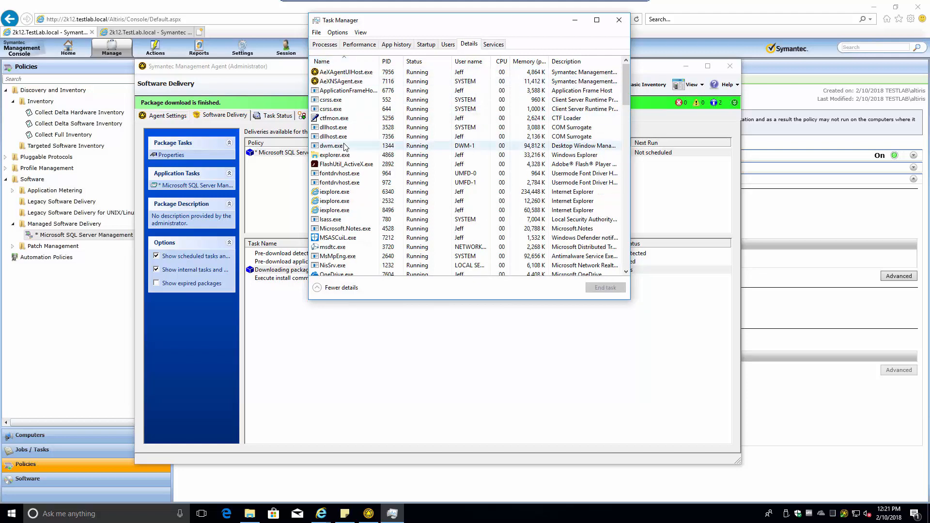
{"action": "scroll", "coordinate": [350, 218], "scroll_direction": "down", "scroll_amount": 7}
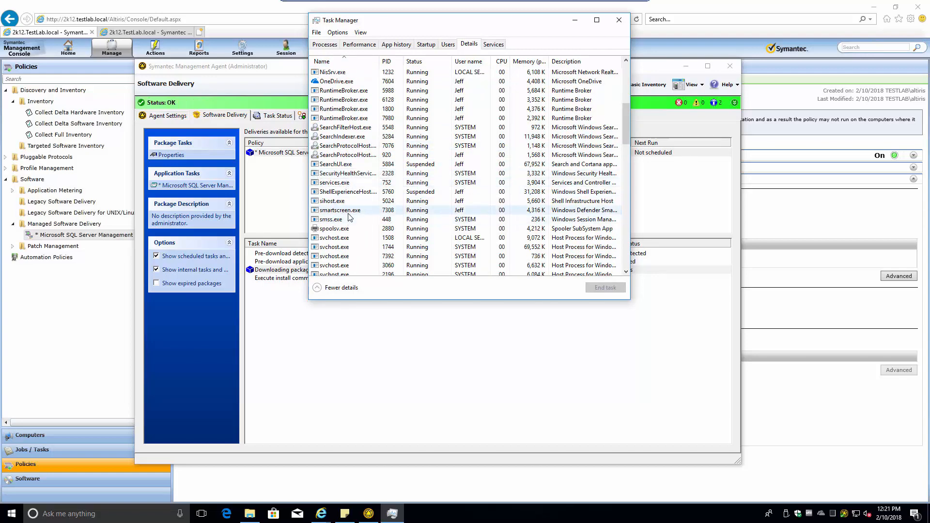
Close Task Manager and return to the task list of the Microsoft SQL Server Management Studio 17 - Install delivery
{"action": "scroll", "coordinate": [350, 218], "scroll_direction": "up", "scroll_amount": 7}
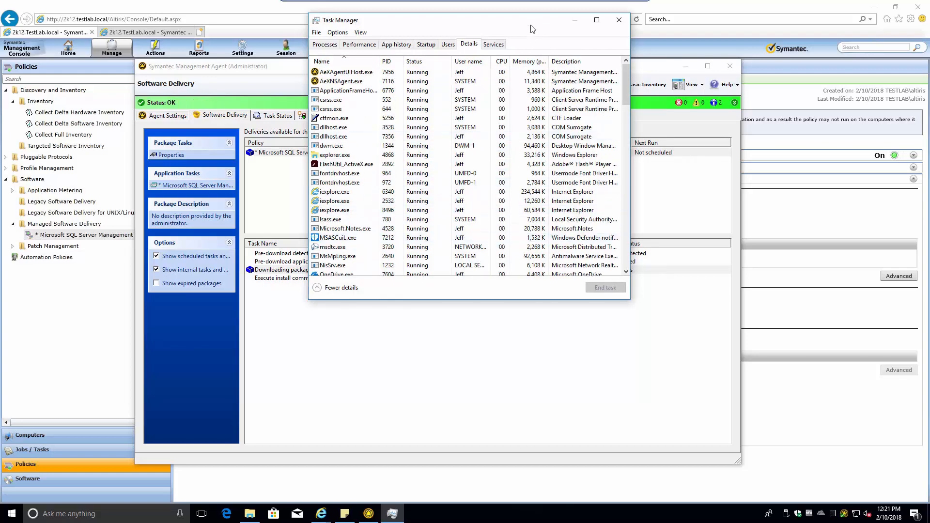
{"action": "left_click_drag", "start_coordinate": [534, 22], "coordinate": [508, 40]}
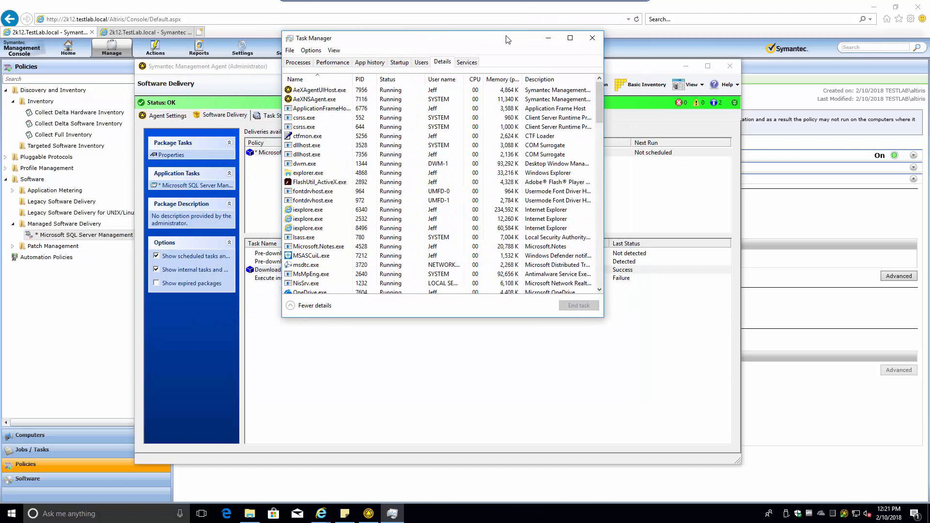
{"action": "left_click", "coordinate": [594, 42]}
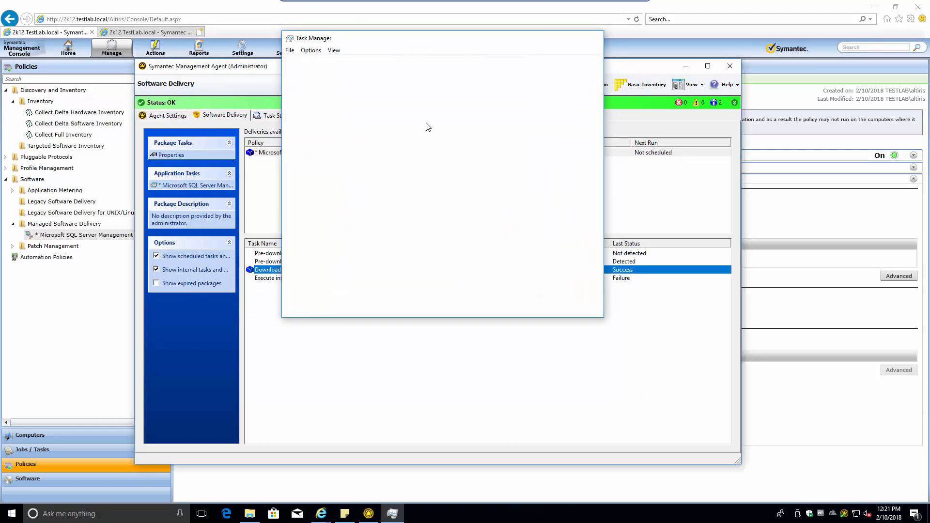
{"action": "left_click", "coordinate": [297, 278]}
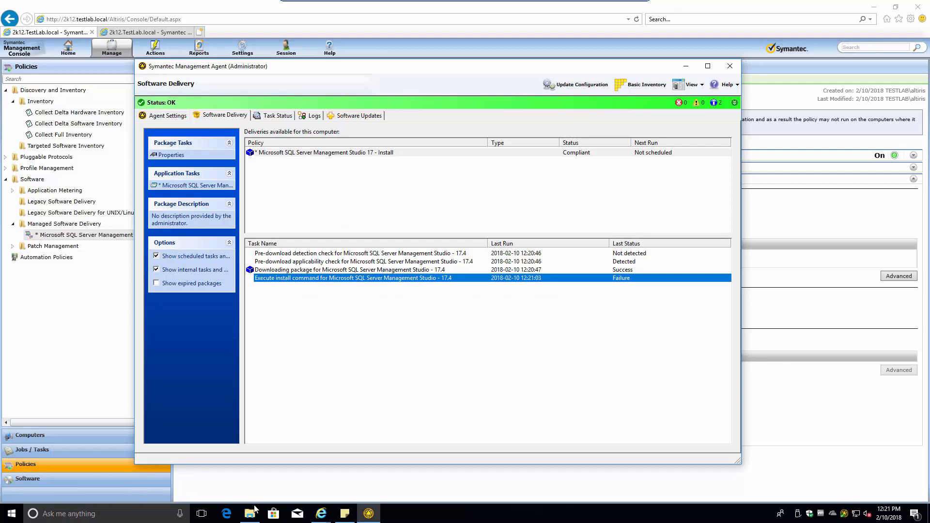
{"action": "left_click", "coordinate": [346, 379]}
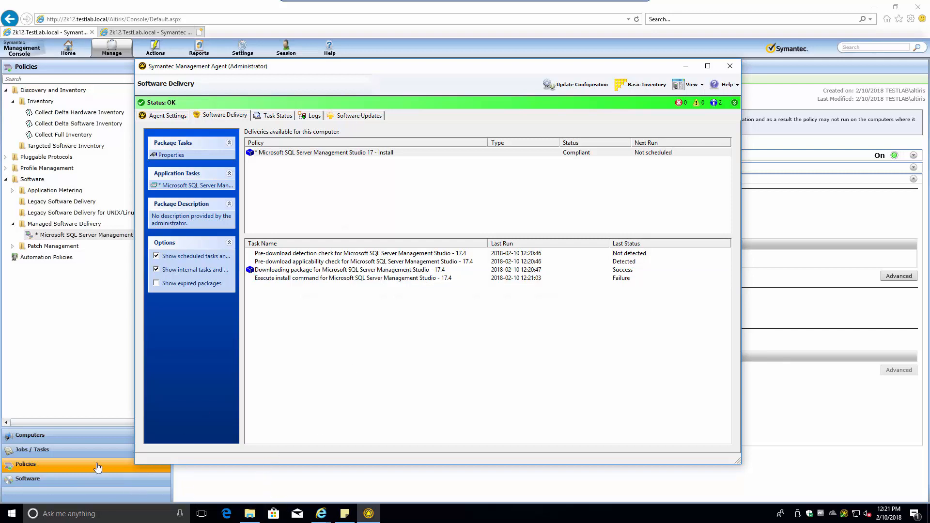
Look through the computer's list of installed apps for Microsoft SQL Server Management Studio
{"action": "key", "text": "super"}
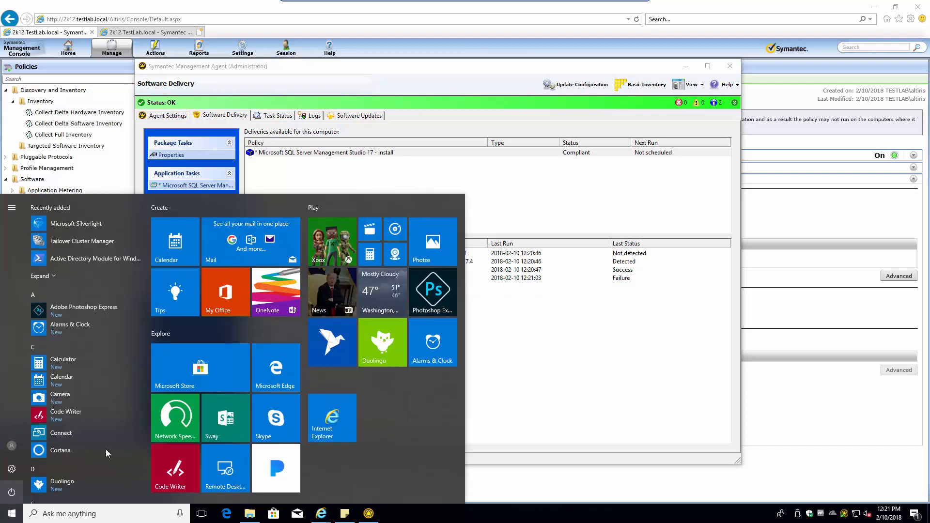
{"action": "scroll", "coordinate": [105, 453], "scroll_direction": "down", "scroll_amount": 10}
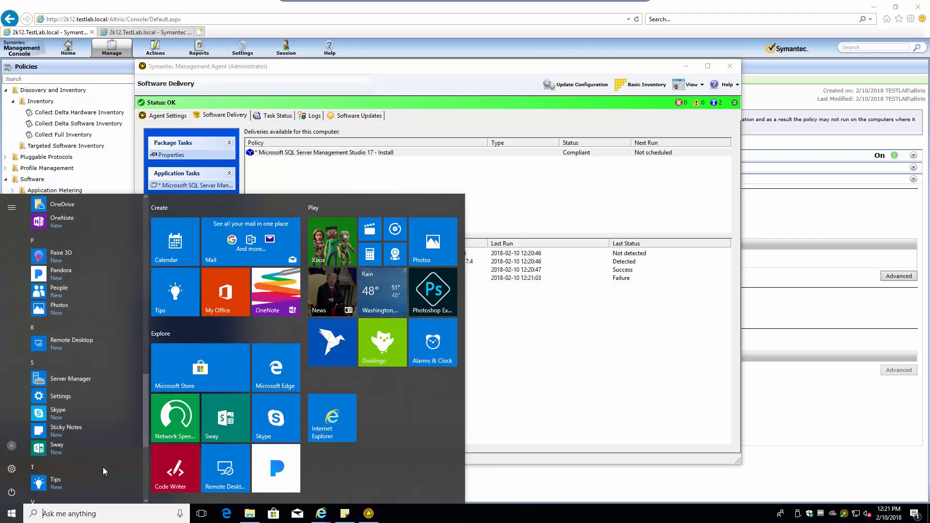
{"action": "scroll", "coordinate": [103, 467], "scroll_direction": "up", "scroll_amount": 6}
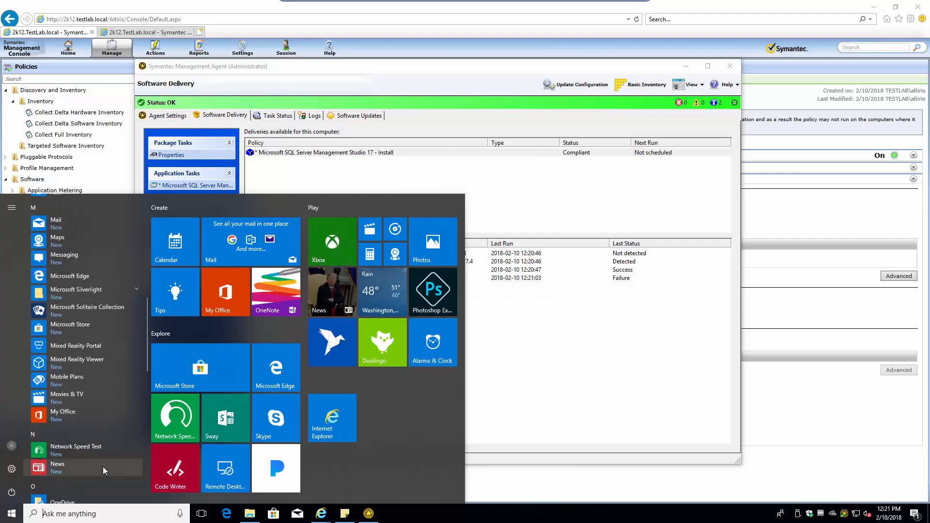
{"action": "left_click", "coordinate": [659, 357]}
Open the properties of the execute install command task for Microsoft SQL Server Management Studio - 17.4 and check its run history
{"action": "left_click", "coordinate": [315, 278]}
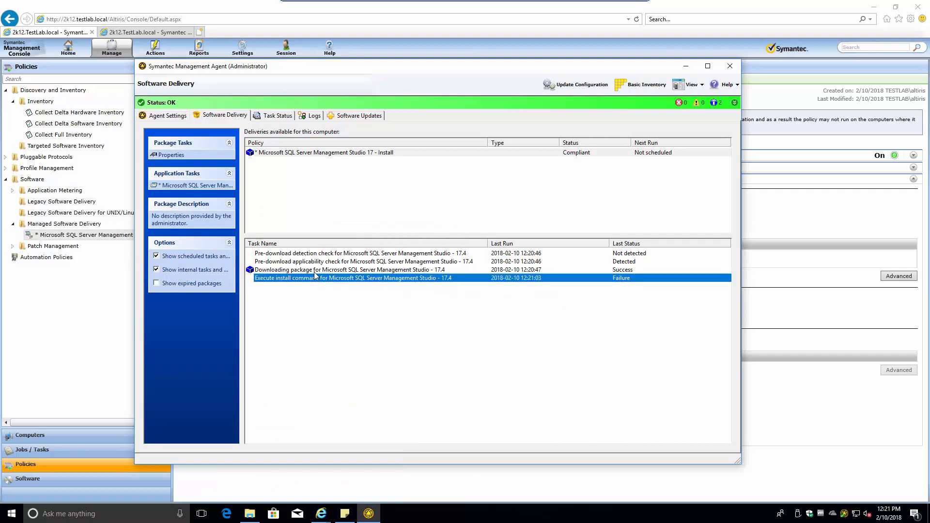
{"action": "double_click", "coordinate": [313, 278]}
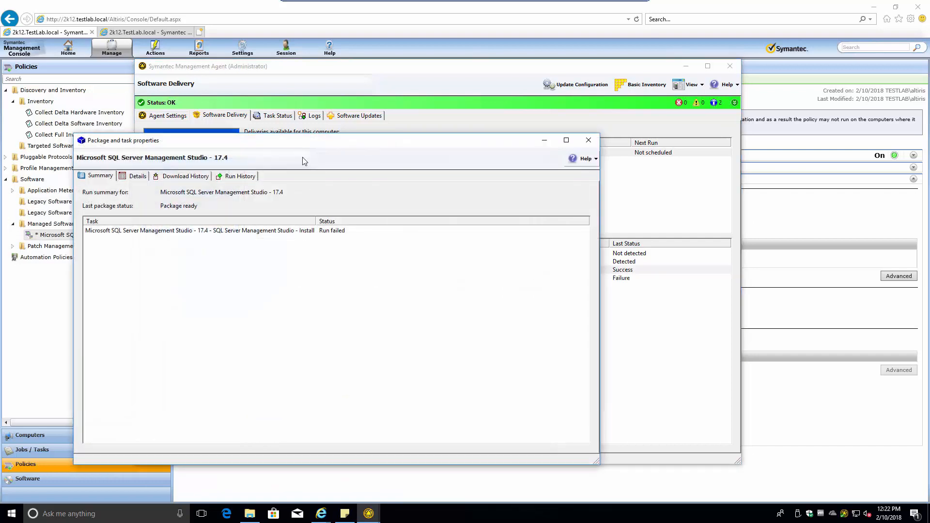
{"action": "left_click", "coordinate": [236, 177]}
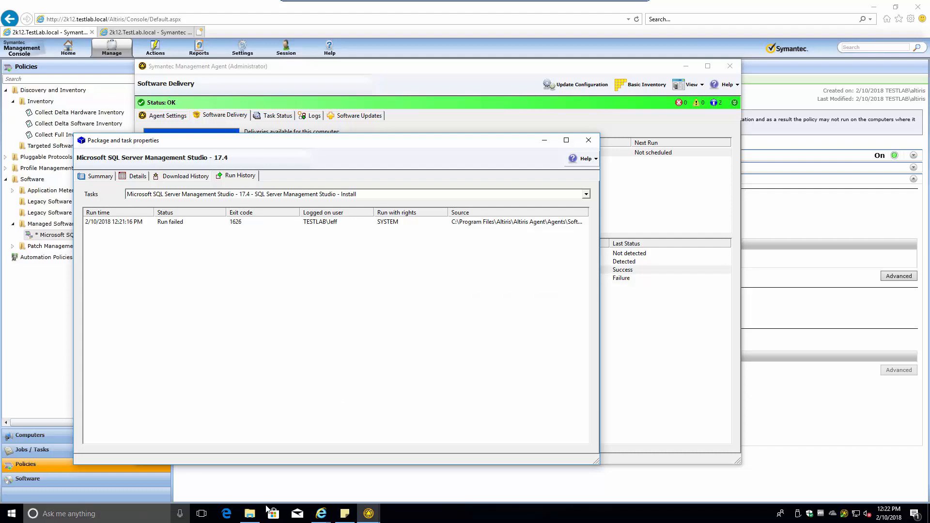
Search the web in Microsoft Edge for "exit code 1626" and read the error description in the first result
{"action": "left_click", "coordinate": [226, 514]}
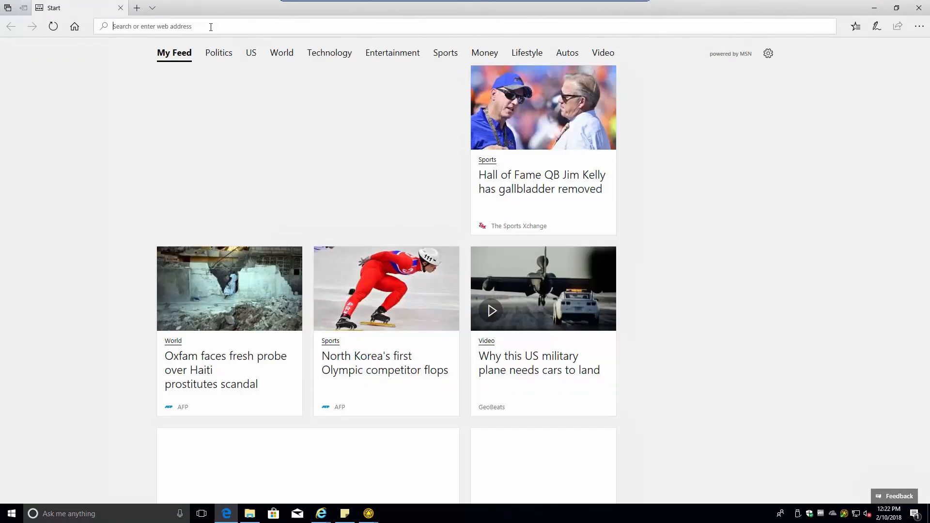
{"action": "type", "text": "exit code "}
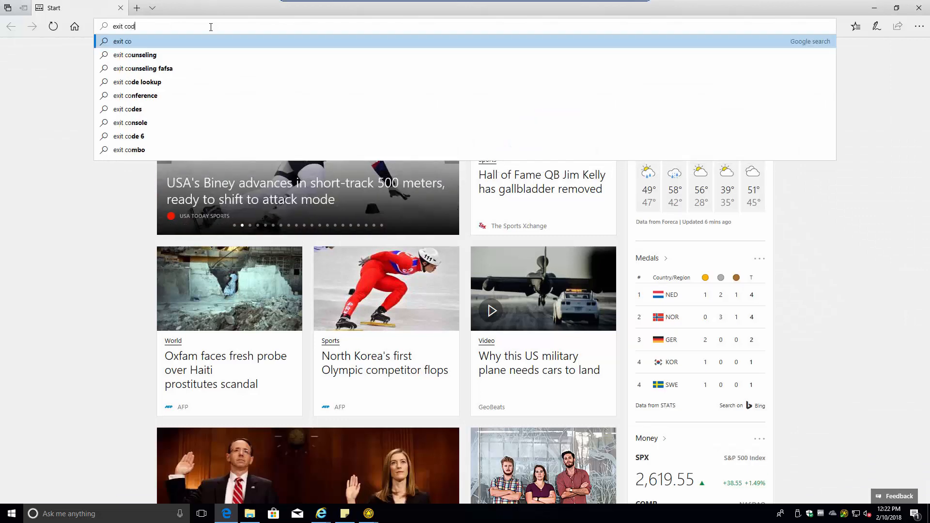
{"action": "type", "text": "1626"}
{"action": "key", "text": "Return"}
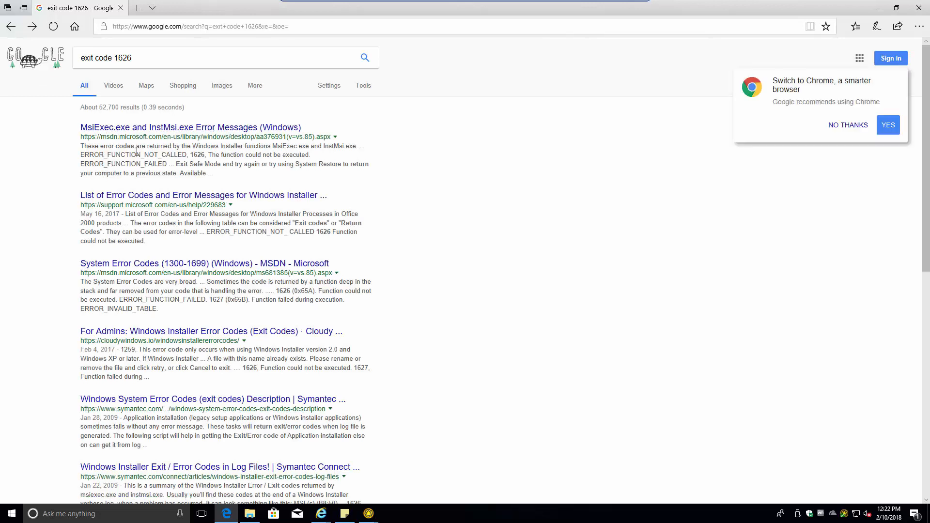
{"action": "left_click_drag", "start_coordinate": [112, 155], "coordinate": [209, 155]}
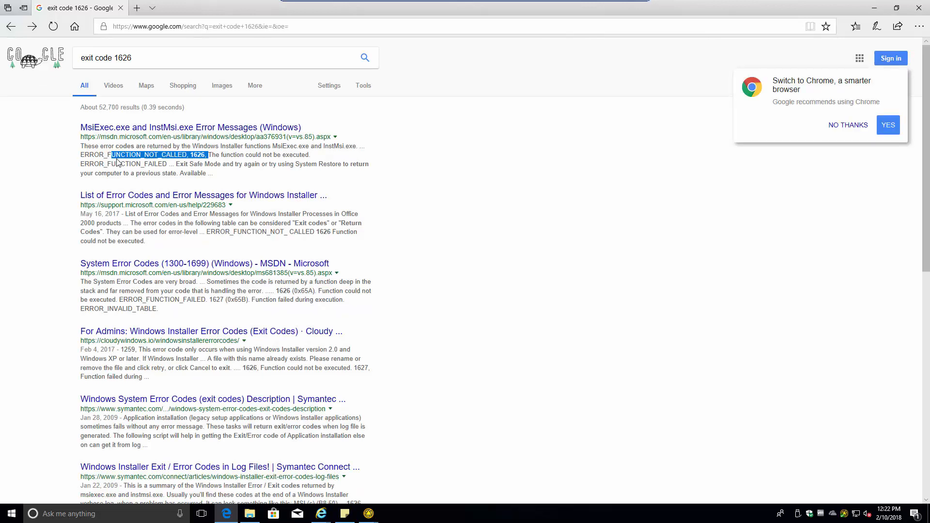
{"action": "left_click_drag", "start_coordinate": [99, 164], "coordinate": [189, 163]}
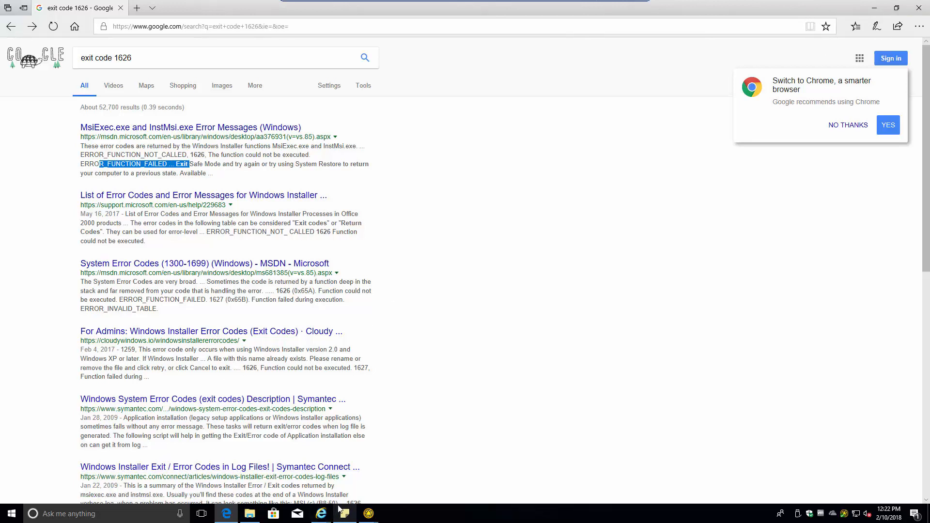
Return to the Symantec Management Agent, open a command prompt and move its window clear of the run history
{"action": "mouse_move", "coordinate": [368, 516]}
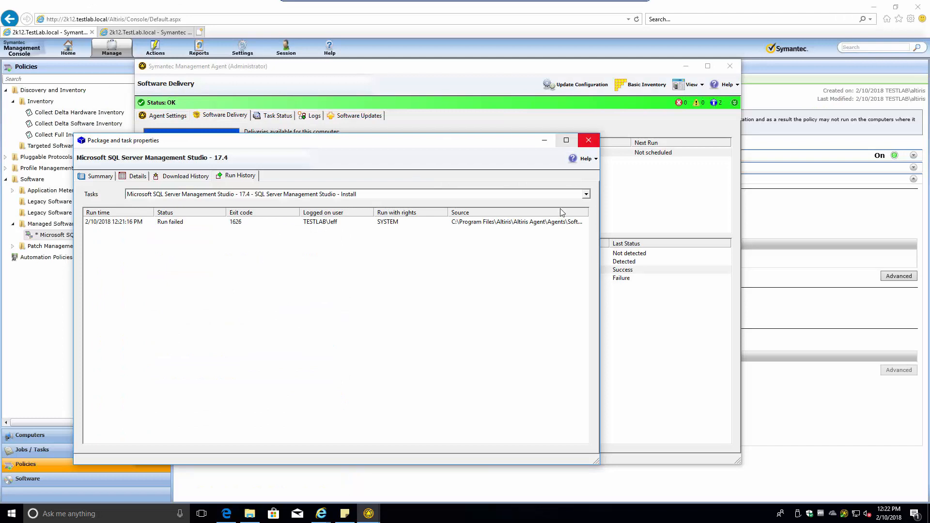
{"action": "key", "text": "super+r"}
{"action": "type", "text": "cmd"}
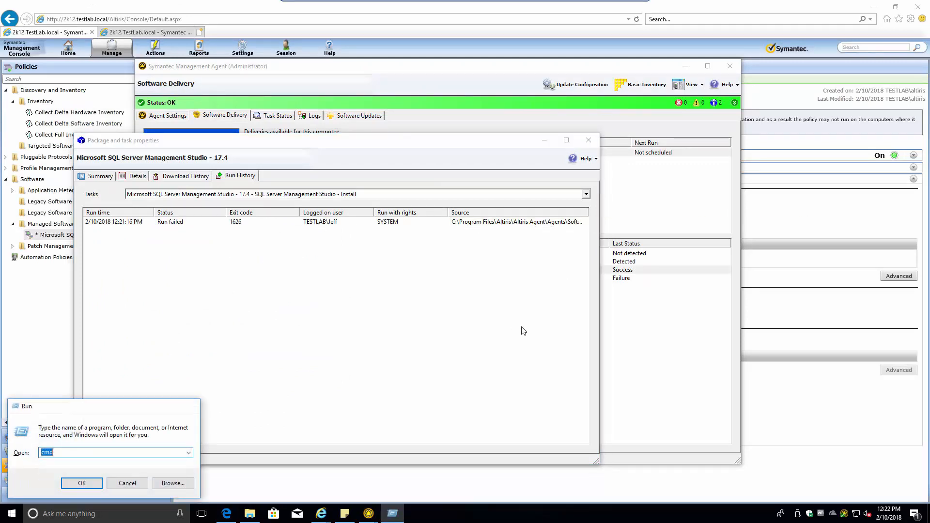
{"action": "key", "text": "Return"}
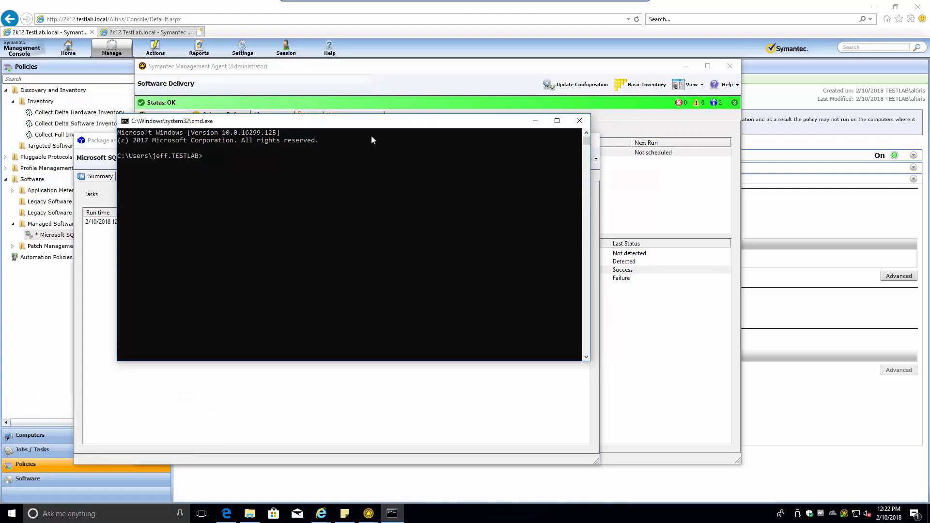
{"action": "left_click_drag", "start_coordinate": [368, 127], "coordinate": [618, 234]}
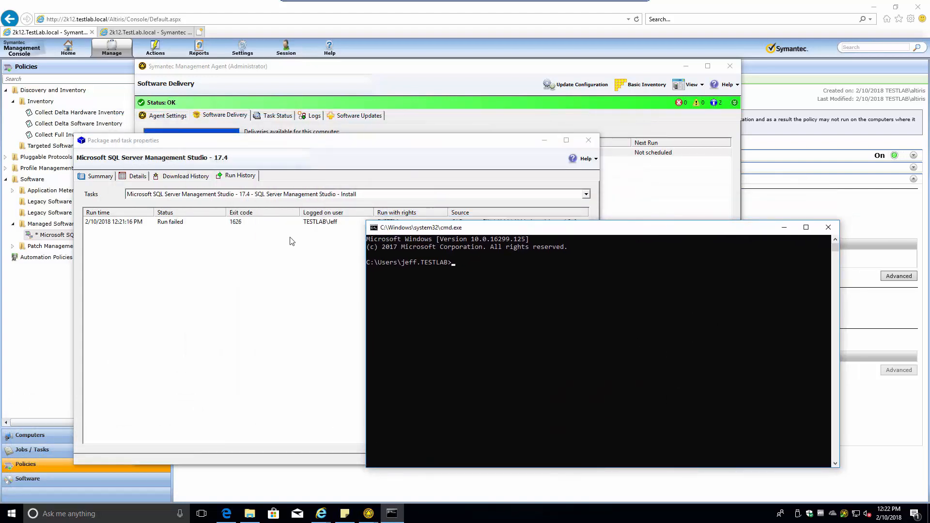
Browse in File Explorer to C:\Program Files\Altiris\Altiris Agent\Agents\SoftwareManagement\Software Delivery and move the window clear of the command prompt
{"action": "left_click", "coordinate": [246, 508]}
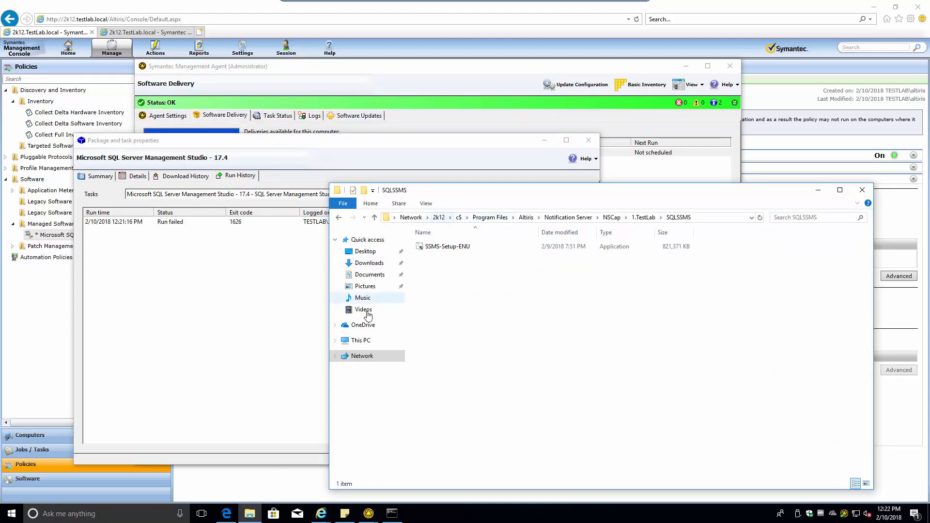
{"action": "left_click", "coordinate": [361, 340]}
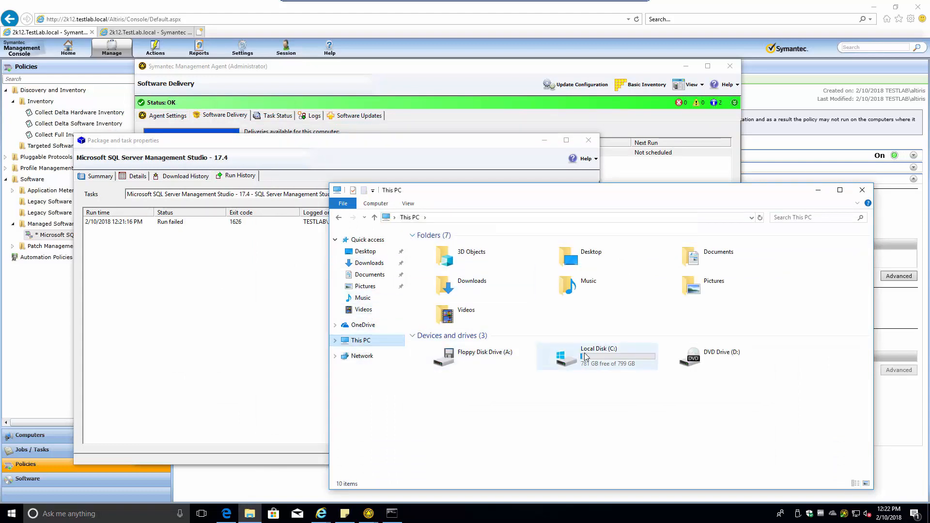
{"action": "double_click", "coordinate": [597, 354]}
{"action": "double_click", "coordinate": [441, 257]}
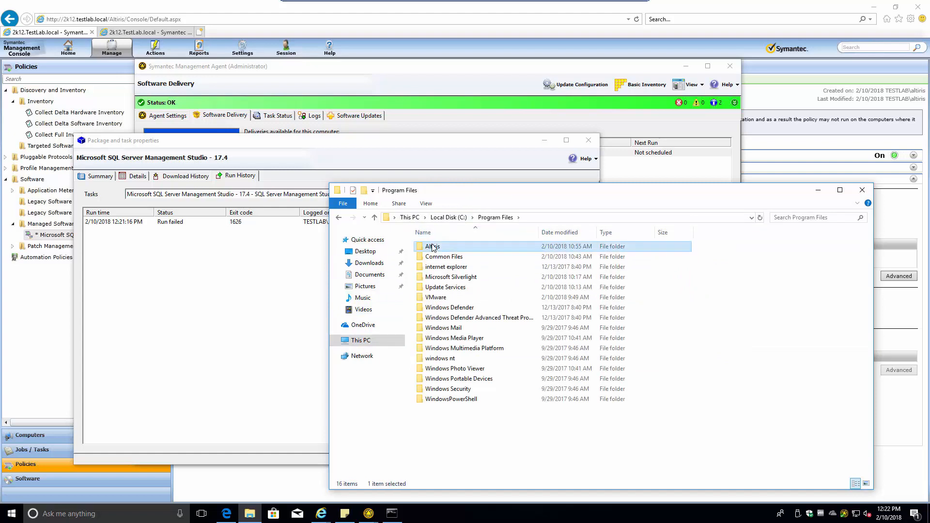
{"action": "double_click", "coordinate": [440, 247]}
{"action": "double_click", "coordinate": [444, 248]}
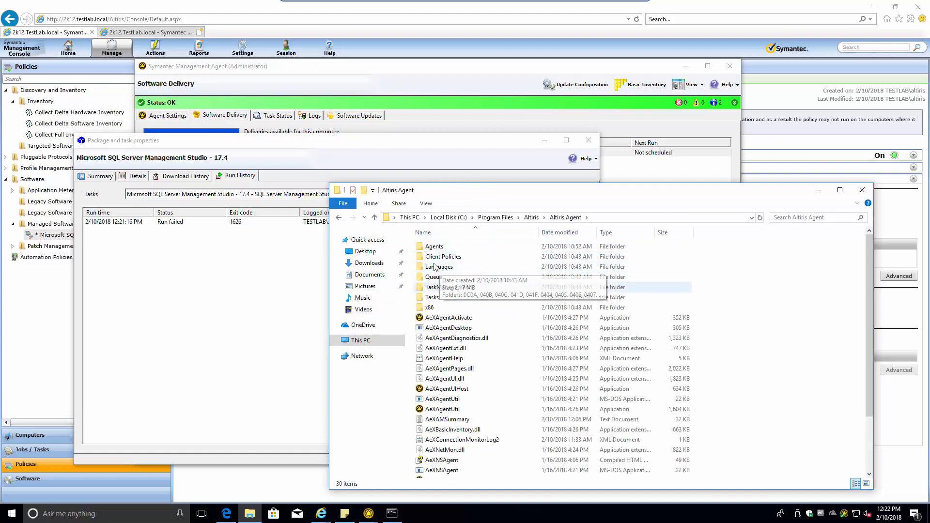
{"action": "double_click", "coordinate": [438, 247]}
{"action": "double_click", "coordinate": [445, 339]}
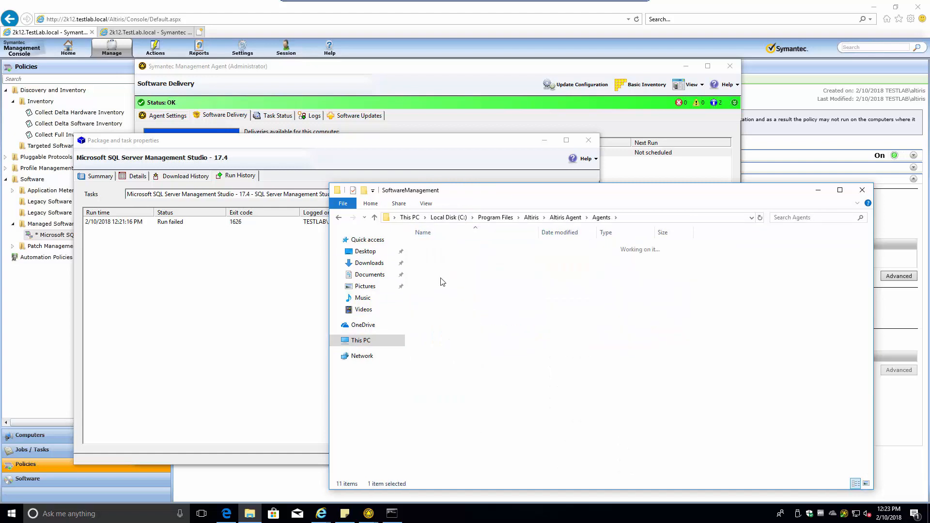
{"action": "double_click", "coordinate": [439, 258]}
{"action": "left_click_drag", "start_coordinate": [473, 195], "coordinate": [198, 195]}
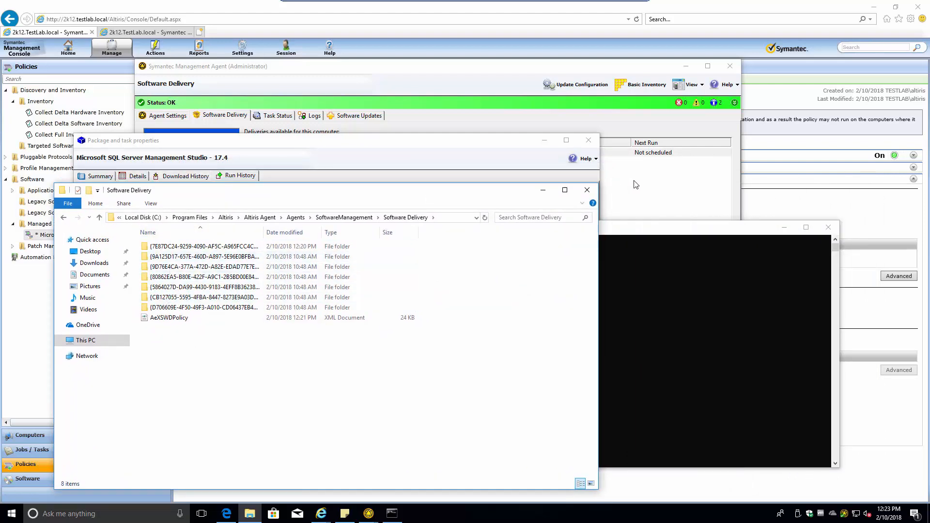
{"action": "left_click_drag", "start_coordinate": [410, 190], "coordinate": [372, 191]}
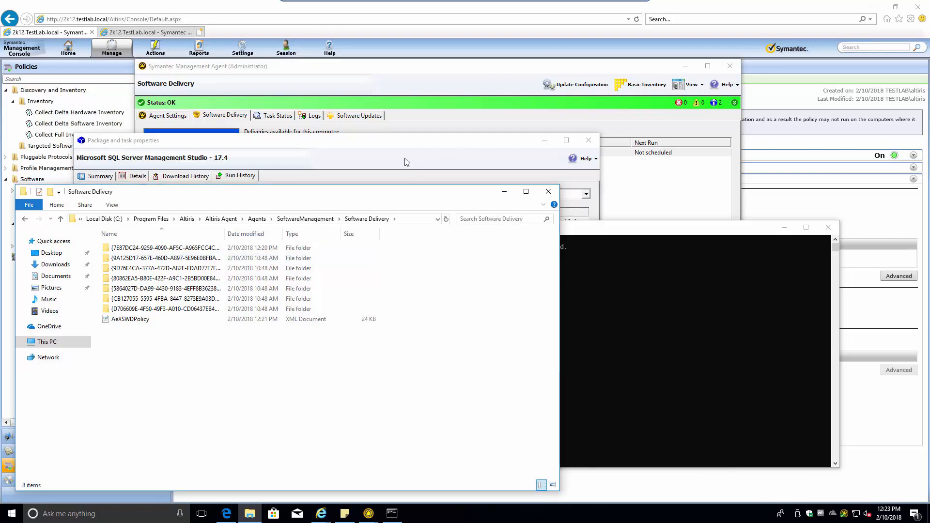
Look up the package ID in the Microsoft SQL Server Management Studio - 17.4 details and open the cache folder inside the matching package folder
{"action": "left_click", "coordinate": [411, 146]}
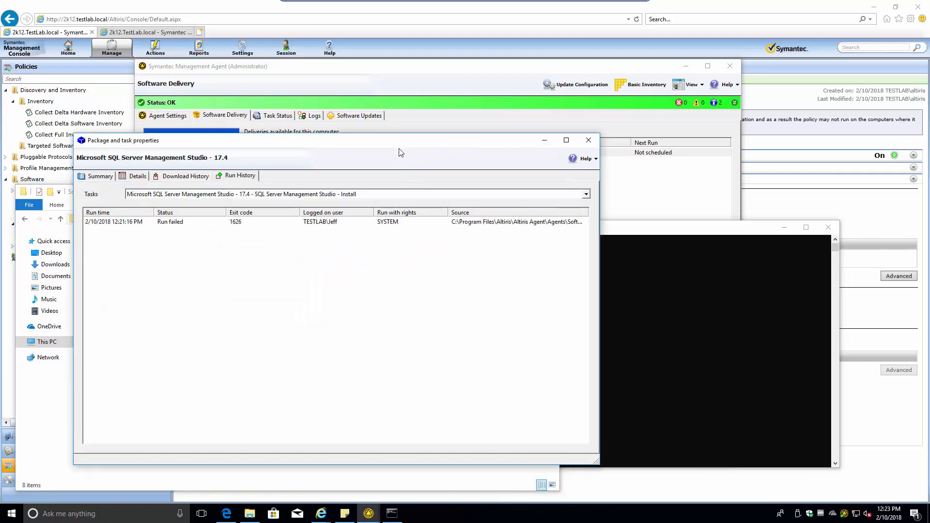
{"action": "left_click", "coordinate": [182, 178]}
{"action": "left_click", "coordinate": [134, 176]}
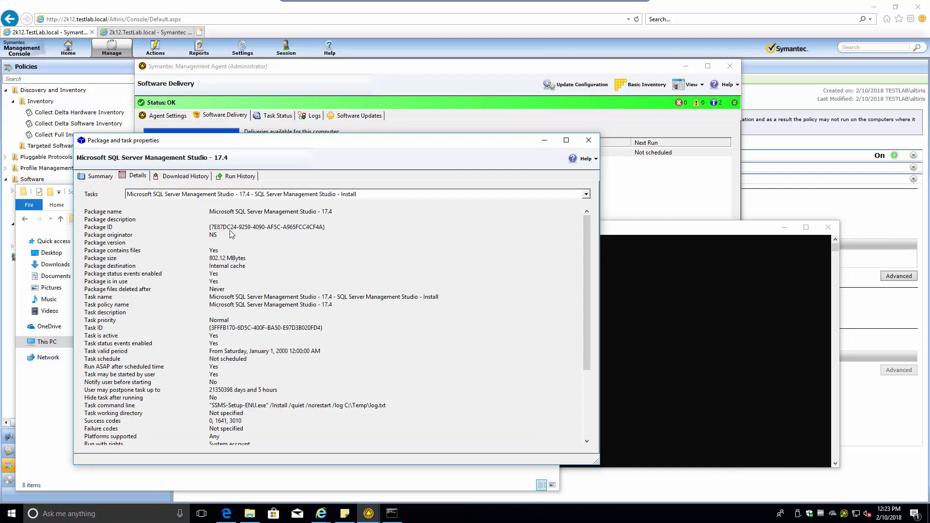
{"action": "left_click", "coordinate": [49, 455]}
{"action": "double_click", "coordinate": [124, 248]}
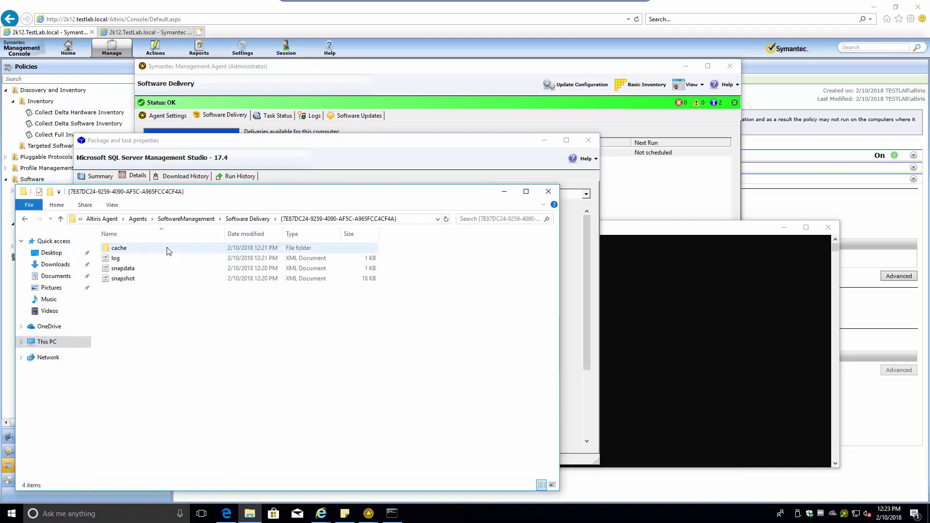
{"action": "double_click", "coordinate": [124, 250]}
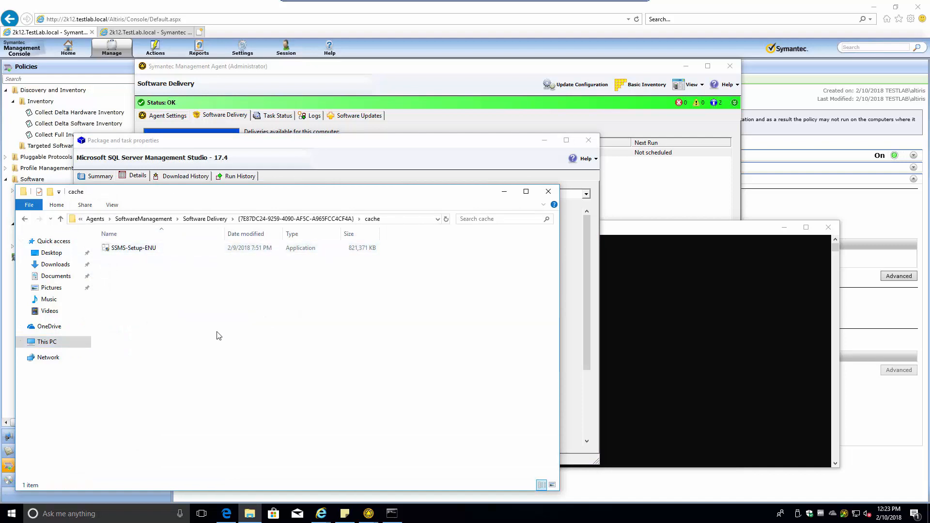
Open the package folder's log XML file in Internet Explorer, read its download history and close it
{"action": "left_click", "coordinate": [295, 219]}
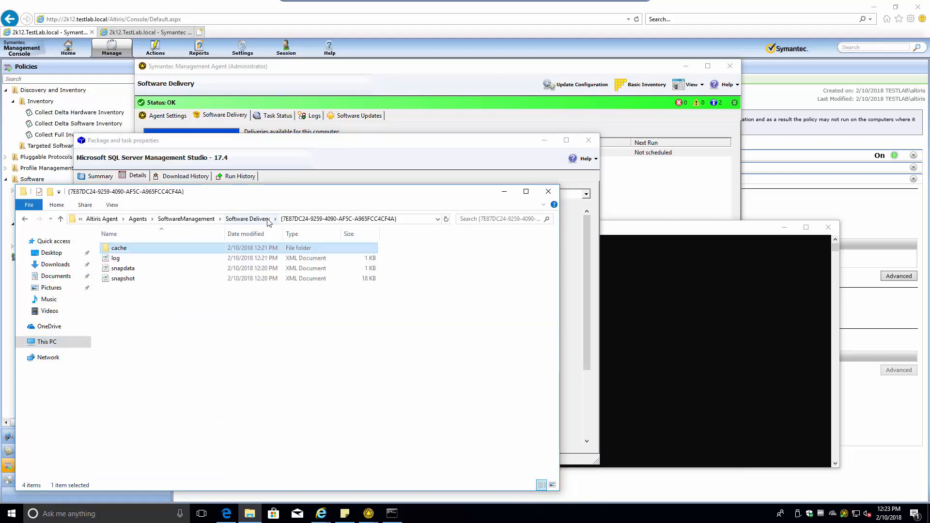
{"action": "double_click", "coordinate": [119, 258]}
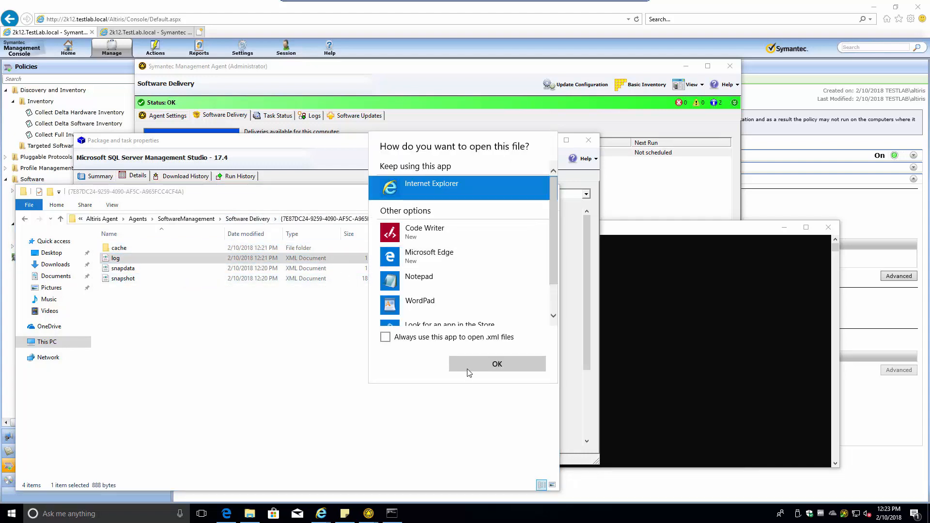
{"action": "left_click", "coordinate": [489, 364]}
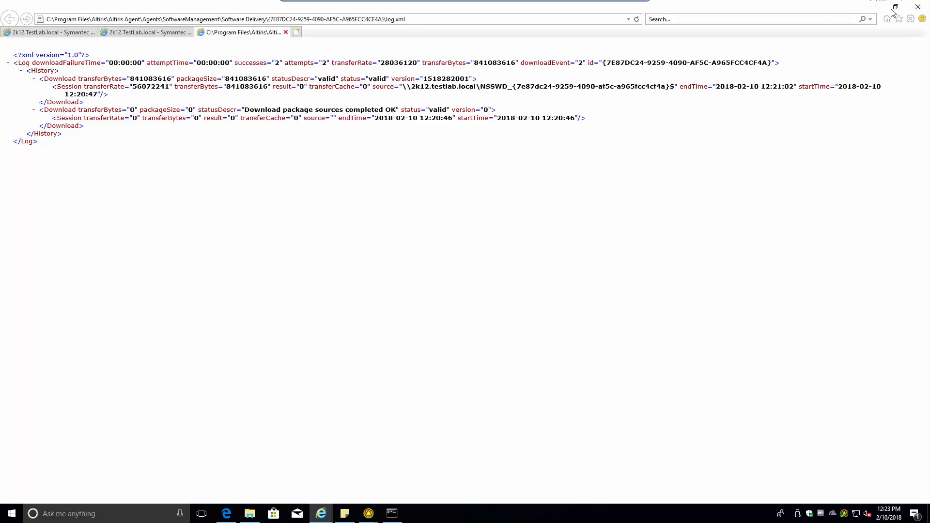
{"action": "key", "text": "ctrl+w"}
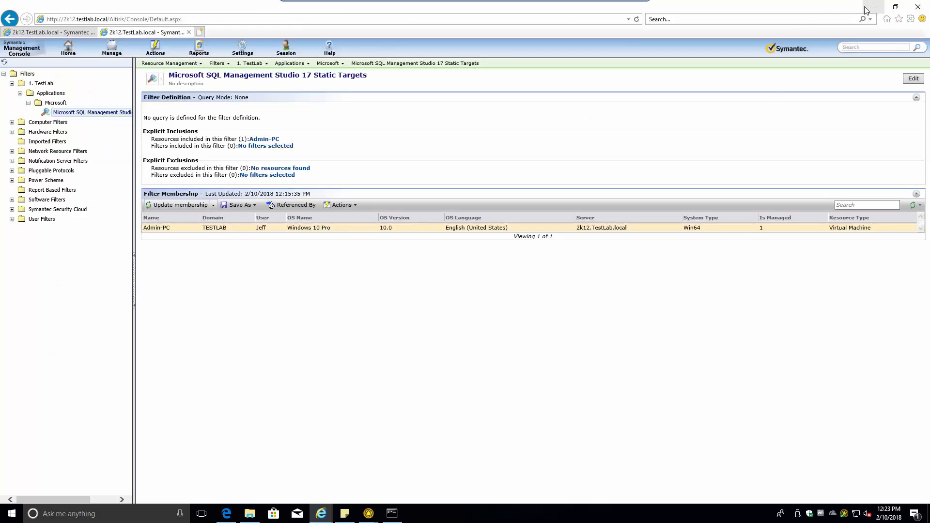
Open the package folder's snapdata and snapshot XML files in Internet Explorer, read each, and return to File Explorer
{"action": "key", "text": "alt+Tab"}
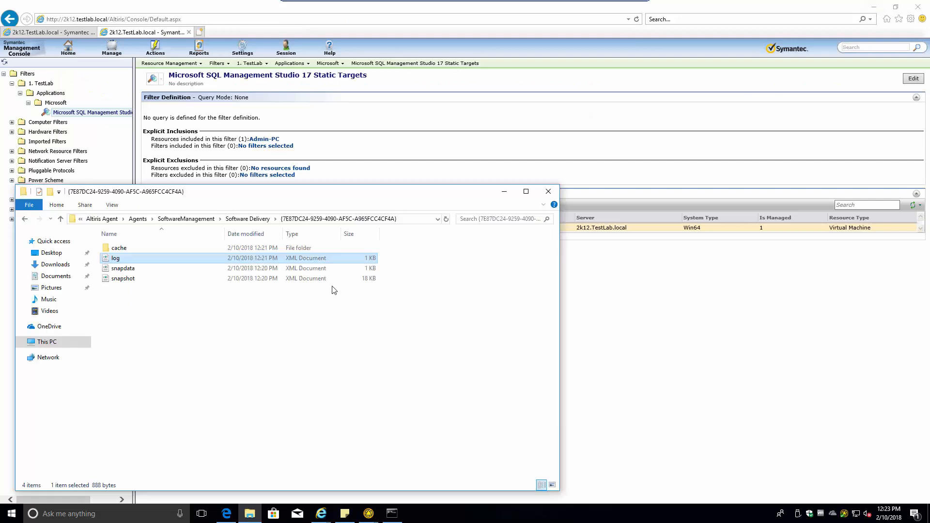
{"action": "key", "text": "Down"}
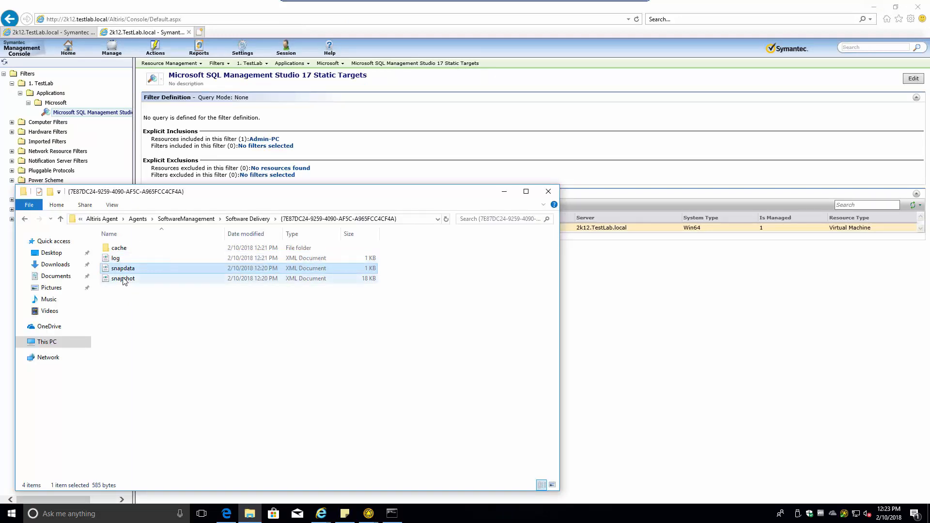
{"action": "double_click", "coordinate": [123, 270]}
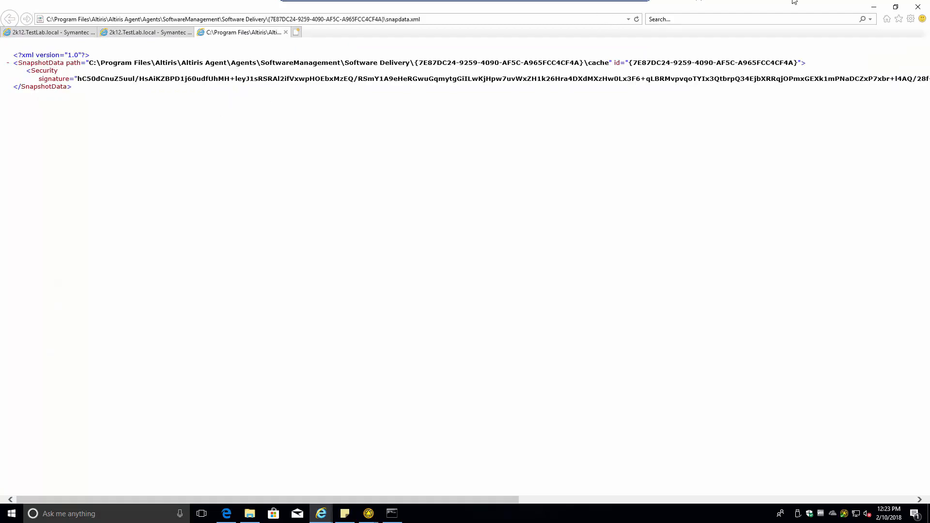
{"action": "left_click", "coordinate": [286, 32]}
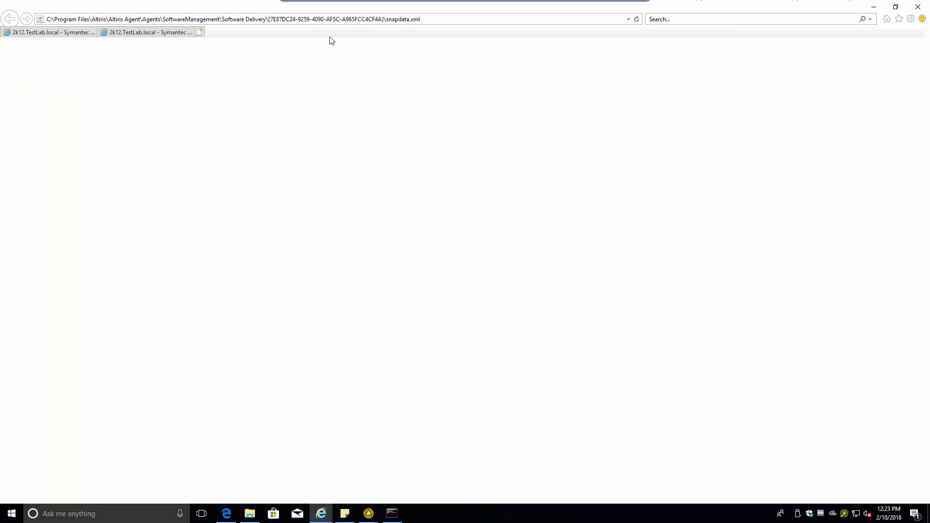
{"action": "key", "text": "alt+Tab"}
{"action": "double_click", "coordinate": [126, 279]}
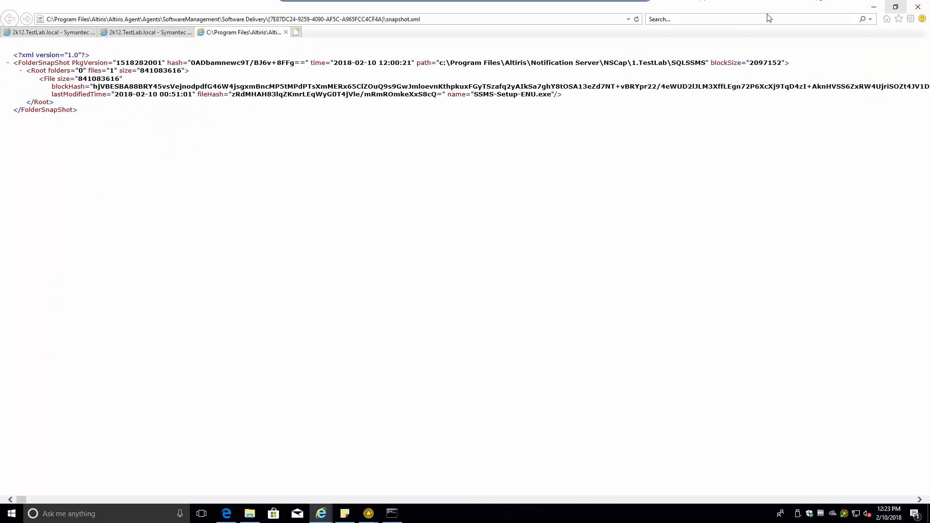
{"action": "left_click", "coordinate": [286, 32]}
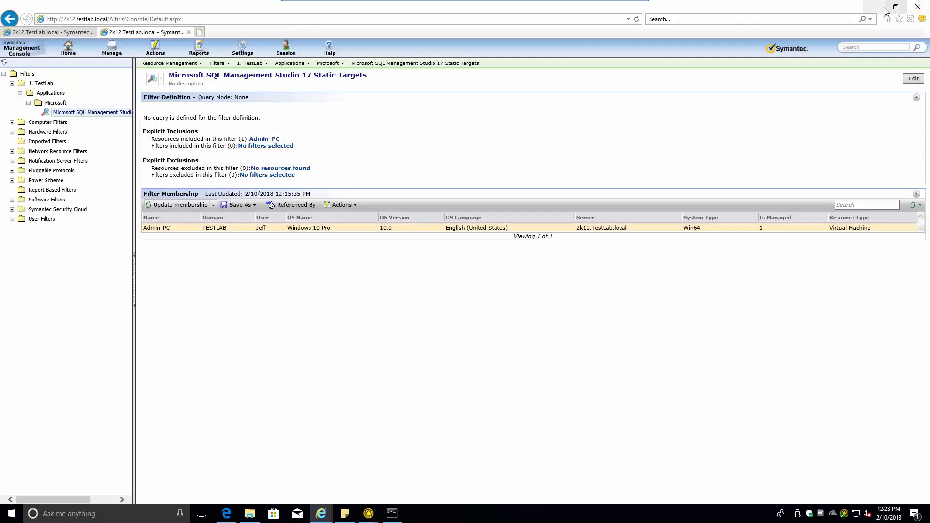
{"action": "key", "text": "alt+Tab"}
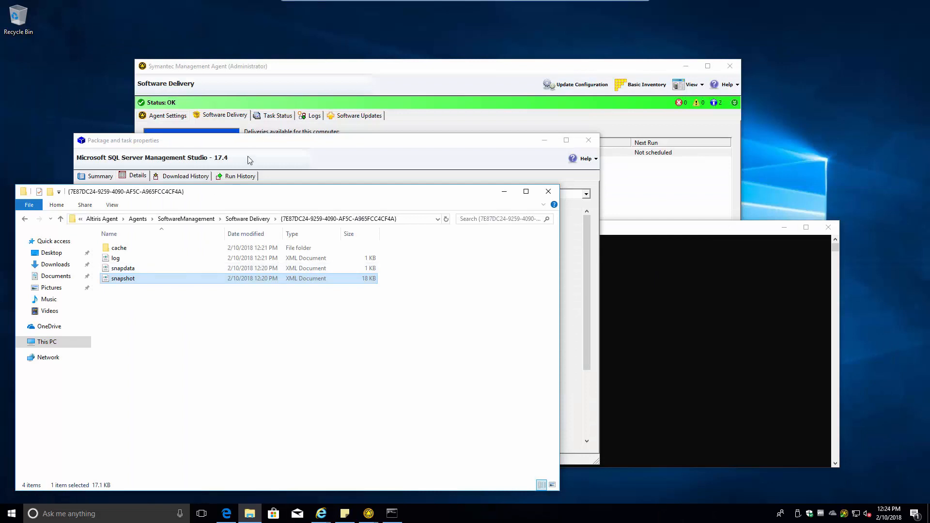
Move the package and task properties clear of File Explorer and examine the task command line and the remaining task details
{"action": "left_click", "coordinate": [331, 146]}
{"action": "left_click_drag", "start_coordinate": [331, 146], "coordinate": [607, 29]}
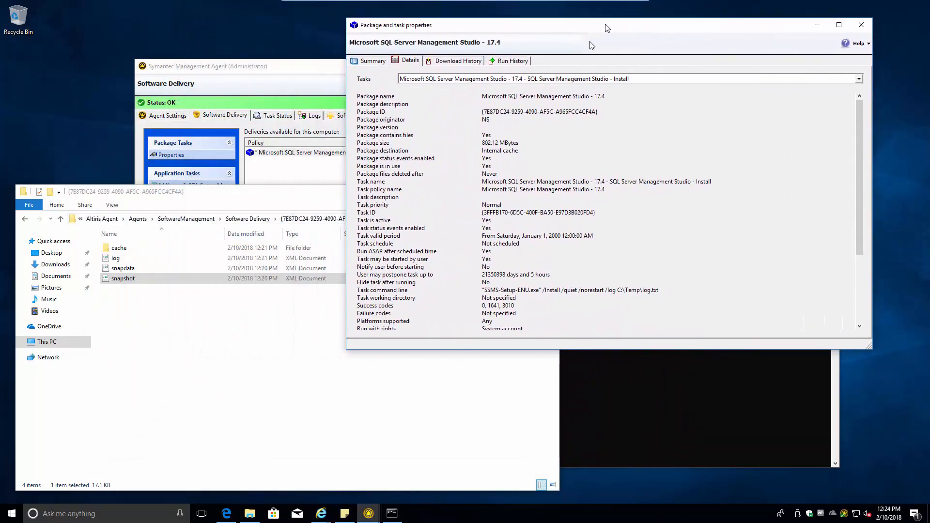
{"action": "left_click", "coordinate": [539, 230]}
{"action": "left_click", "coordinate": [501, 291]}
{"action": "scroll", "coordinate": [591, 257], "scroll_direction": "down", "scroll_amount": 5}
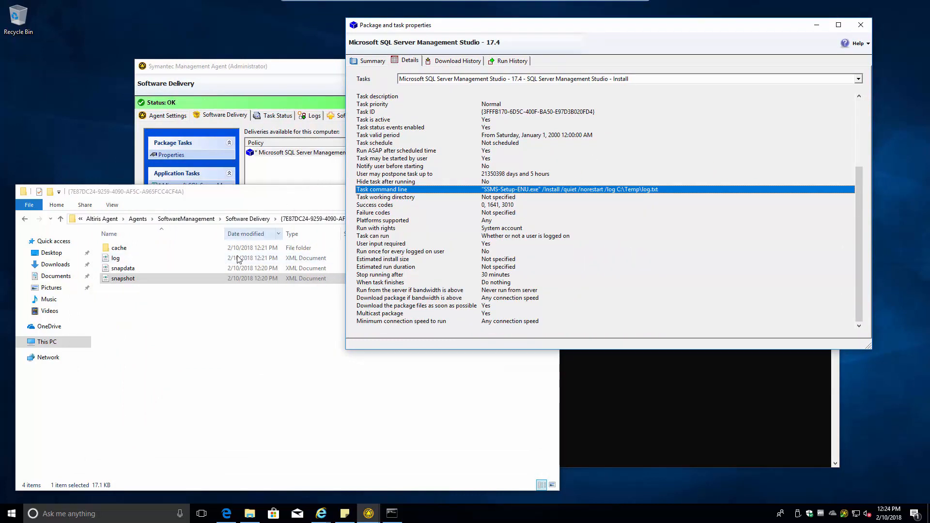
Copy the path of the package's cache folder and change the command prompt's directory to it with cd /d
{"action": "left_click", "coordinate": [266, 305]}
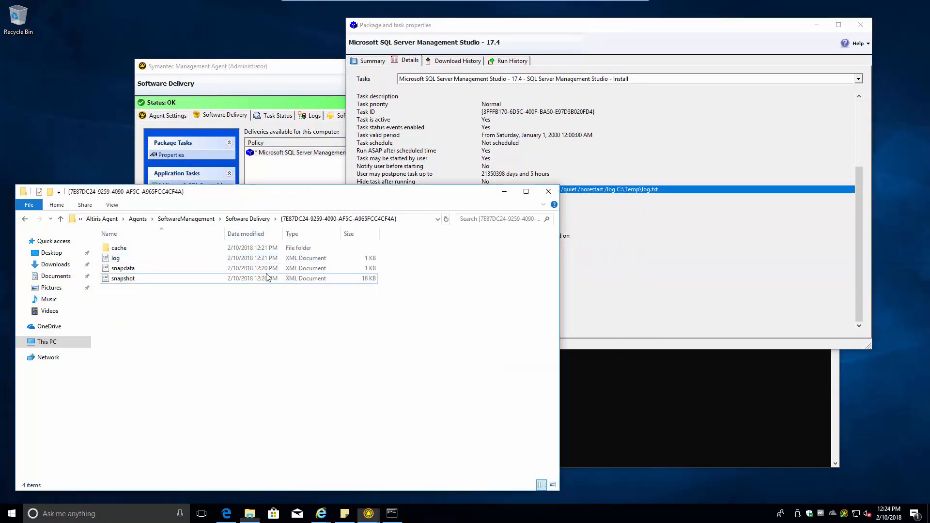
{"action": "double_click", "coordinate": [118, 248]}
{"action": "left_click", "coordinate": [393, 219]}
{"action": "key", "text": "ctrl+c"}
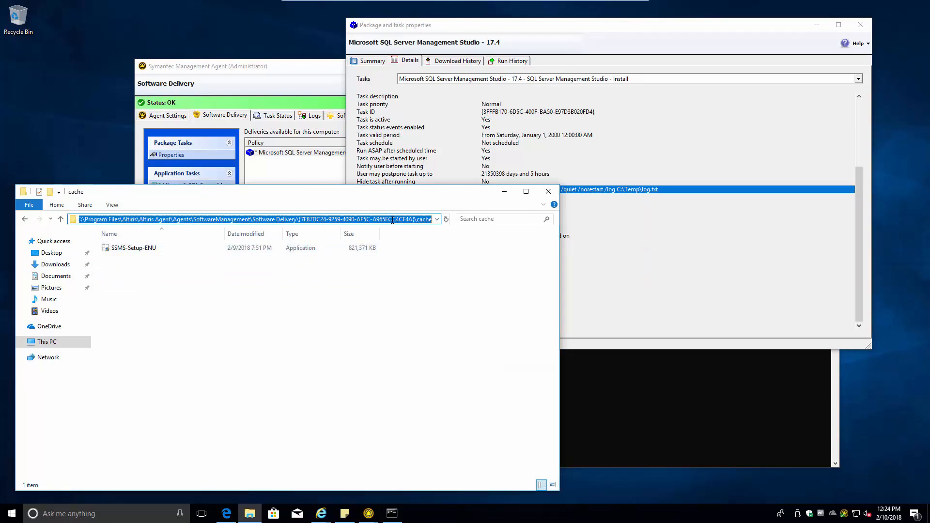
{"action": "left_click", "coordinate": [613, 421]}
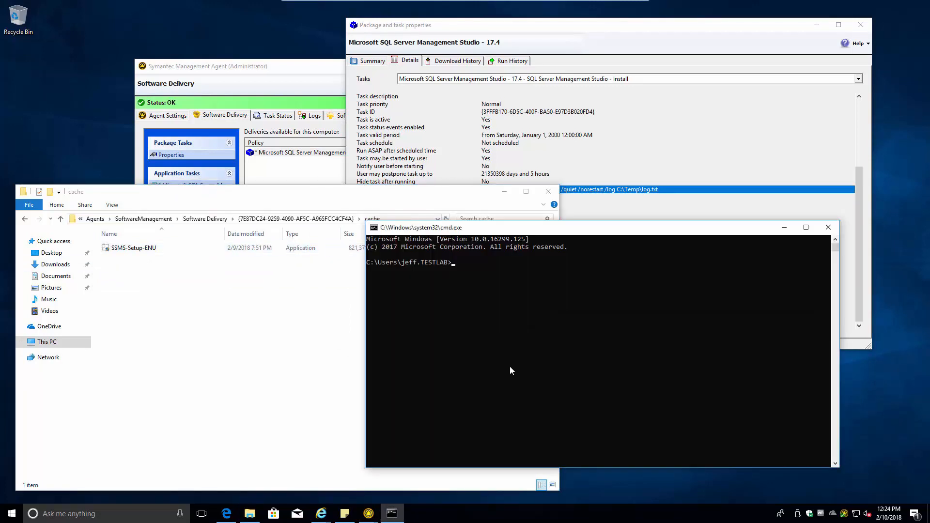
{"action": "type", "text": "cd /d"}
{"action": "key", "text": "ctrl+v"}
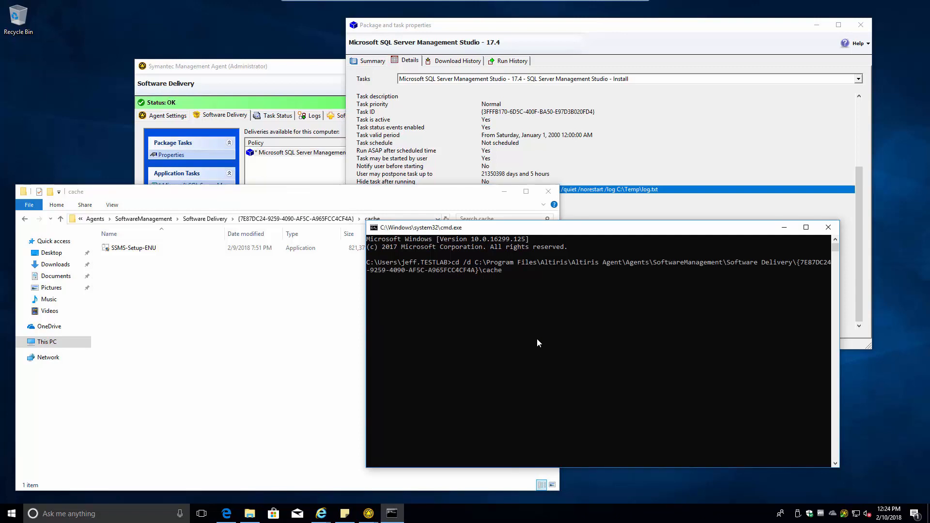
{"action": "key", "text": "Return"}
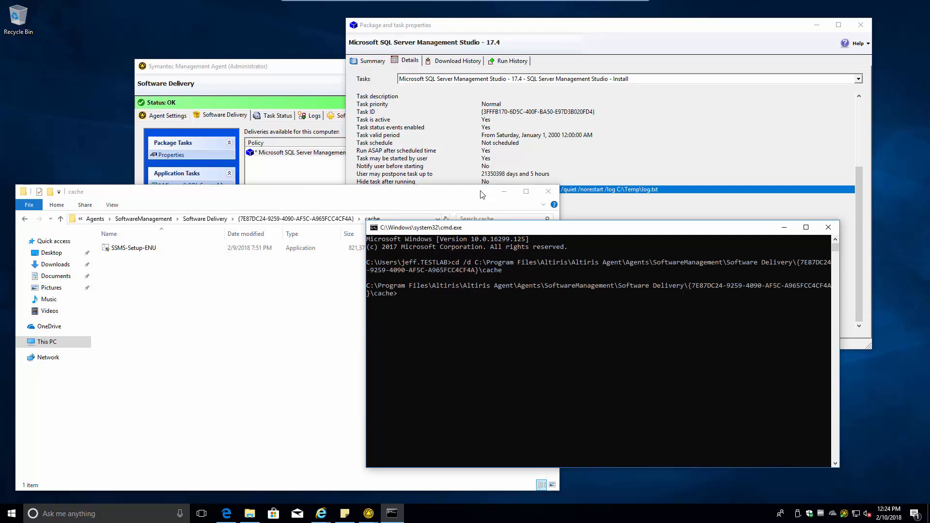
Minimize File Explorer, run SSMS-Setup-ENU.exe from the command prompt and decline the User Account Control request
{"action": "left_click", "coordinate": [504, 191]}
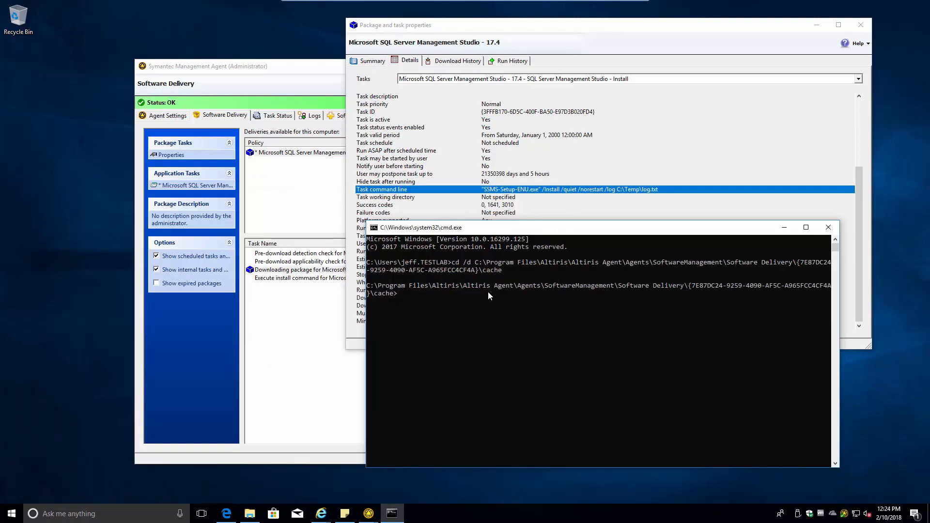
{"action": "left_click", "coordinate": [477, 333]}
{"action": "type", "text": "SSMS-"}
{"action": "key", "text": "Tab"}
{"action": "key", "text": "Return"}
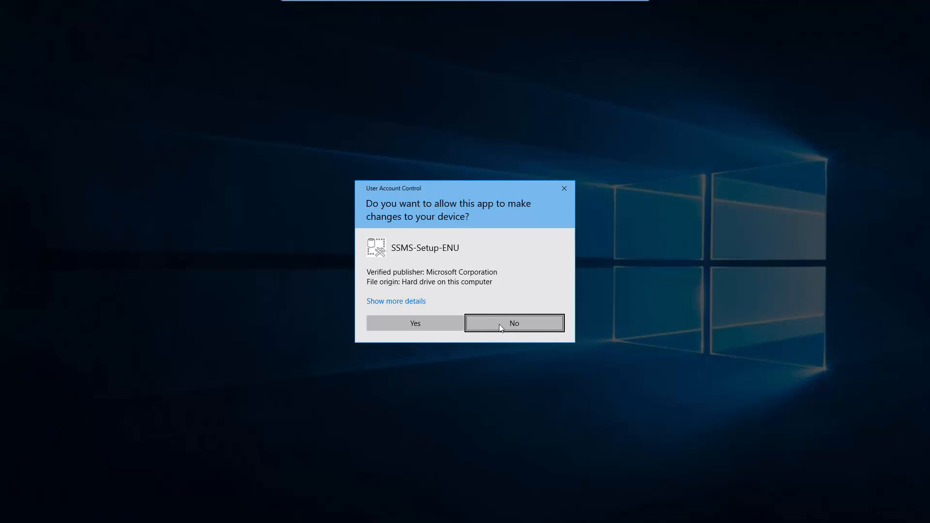
{"action": "left_click", "coordinate": [501, 328]}
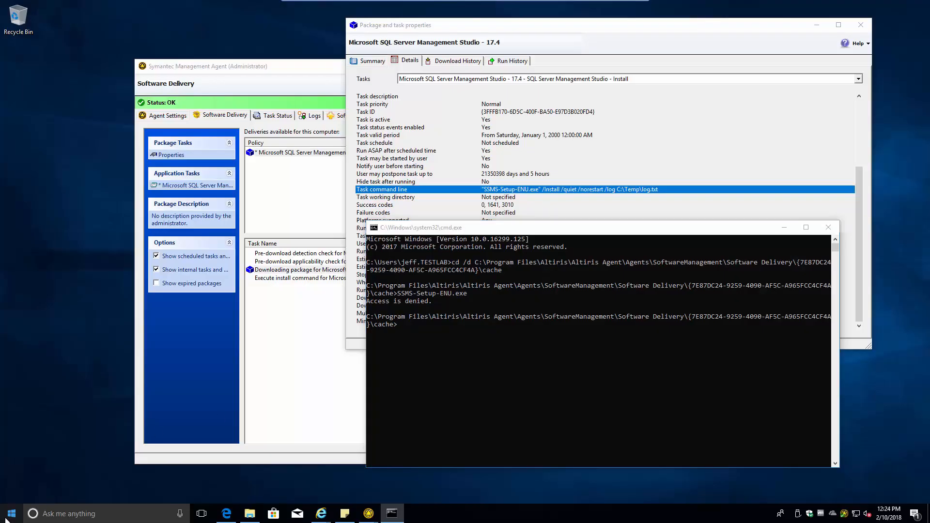
{"action": "key", "text": "super+x"}
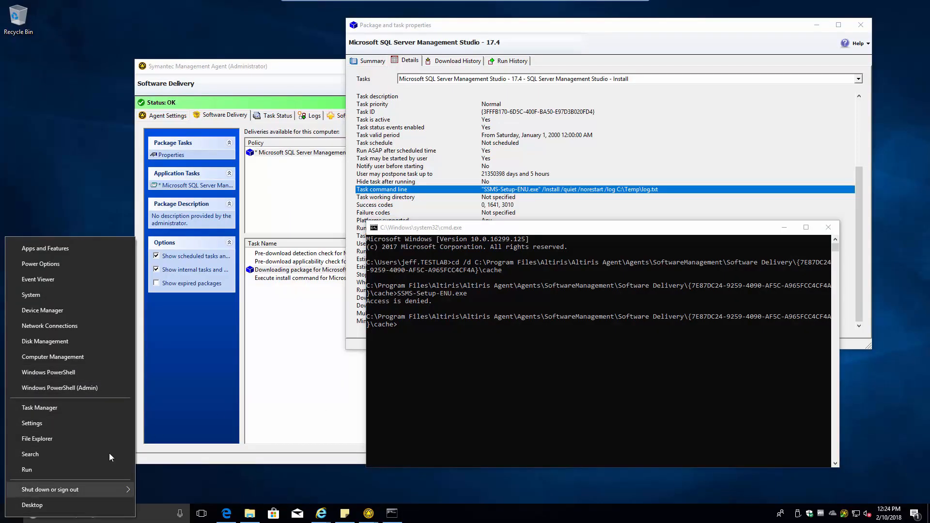
{"action": "left_click", "coordinate": [178, 480]}
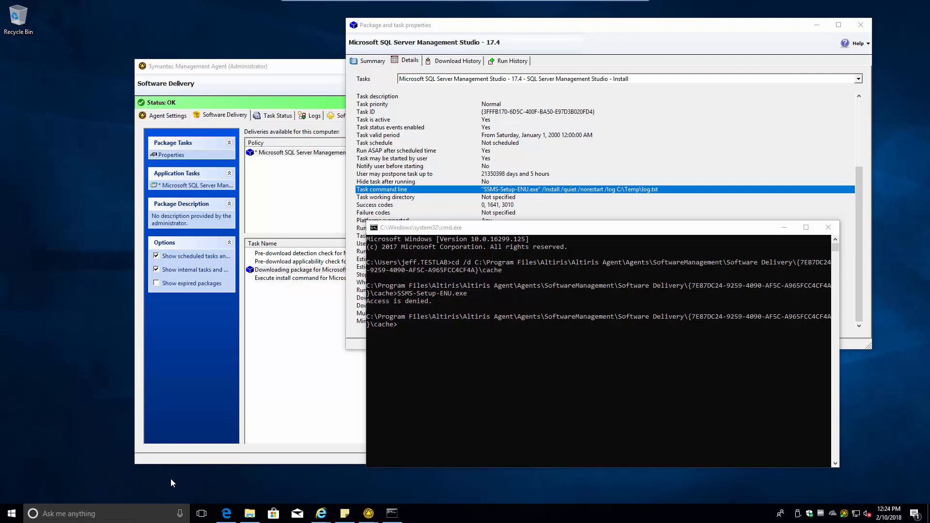
{"action": "key", "text": "super"}
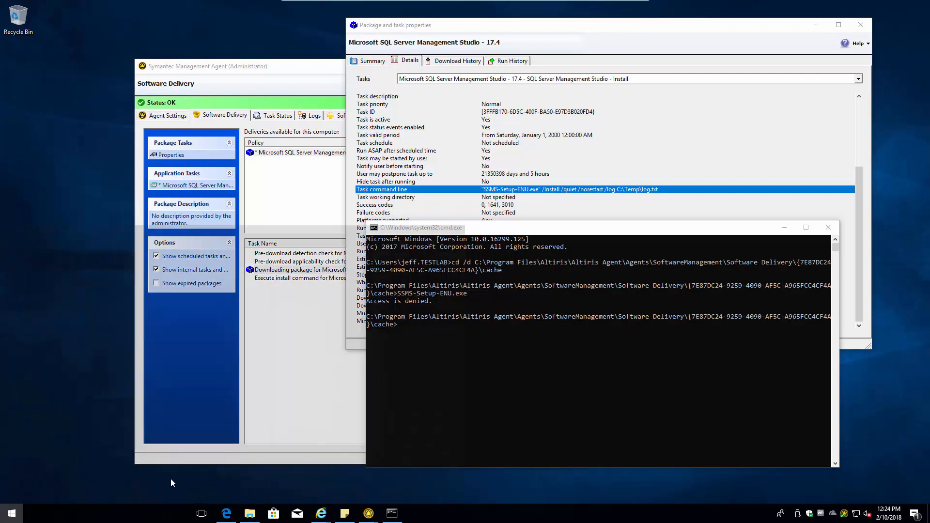
{"action": "left_click", "coordinate": [20, 508]}
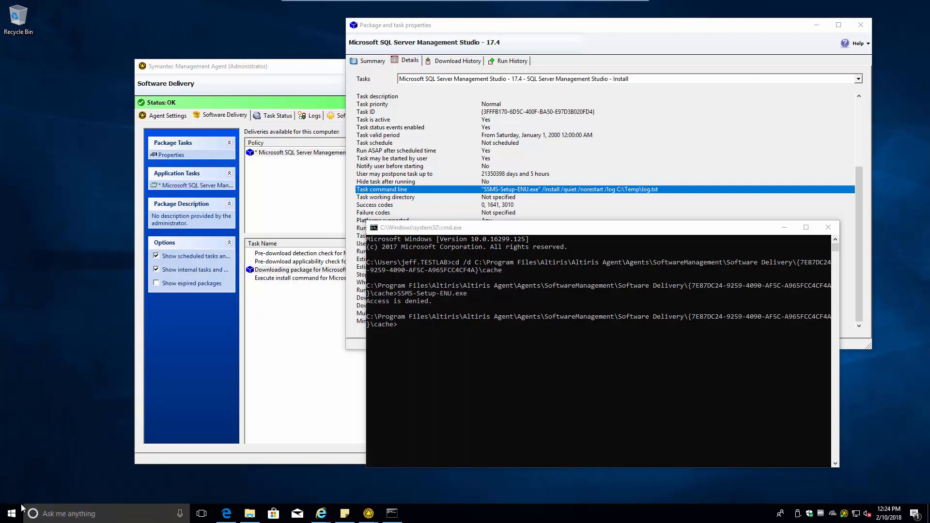
Find and open Control Panel, show its items as small icons and open User Accounts
{"action": "key", "text": "super"}
{"action": "type", "text": "c"}
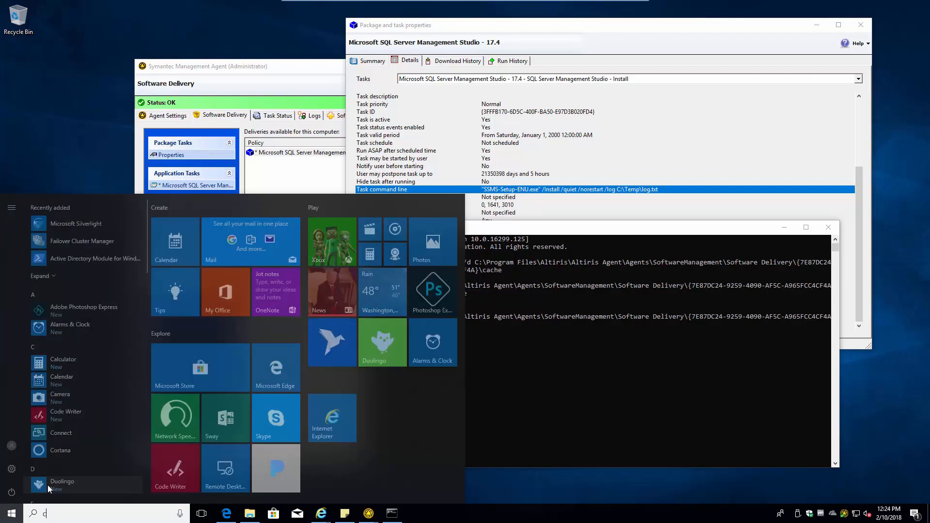
{"action": "type", "text": "on"}
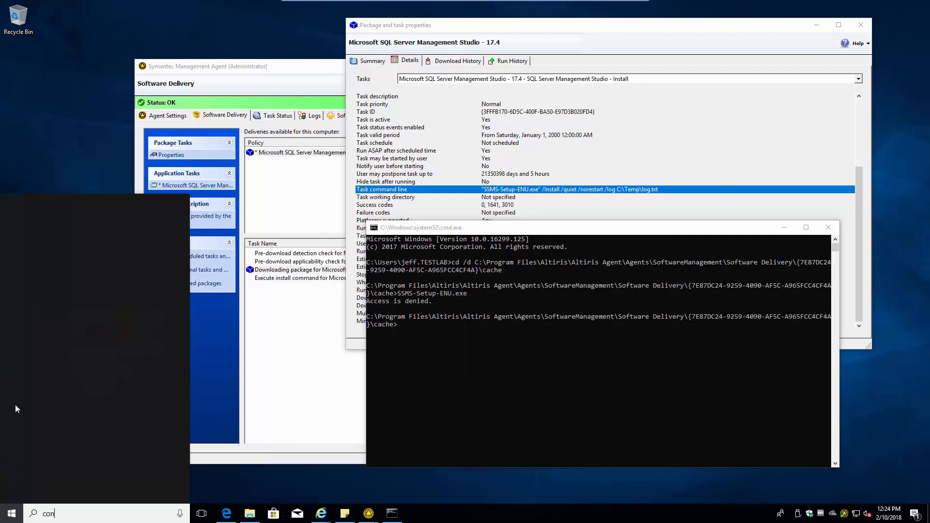
{"action": "type", "text": "trol"}
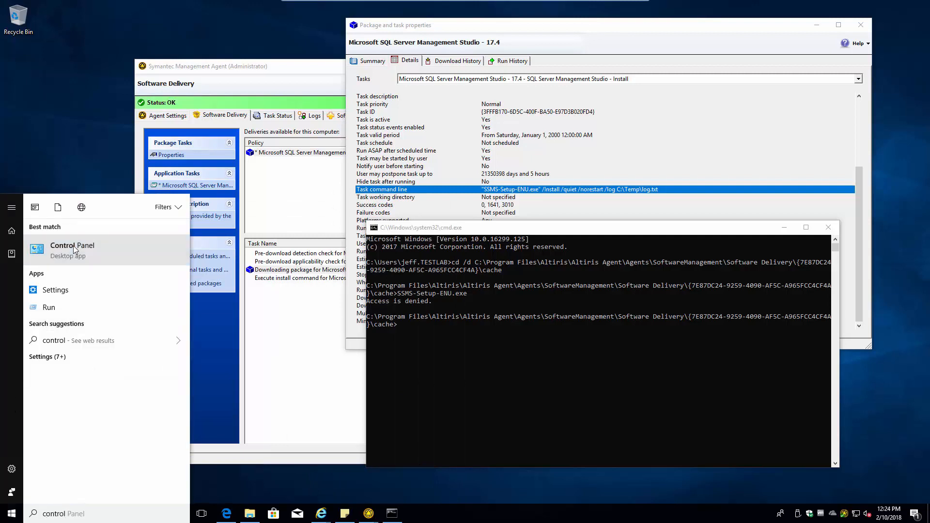
{"action": "left_click", "coordinate": [72, 248]}
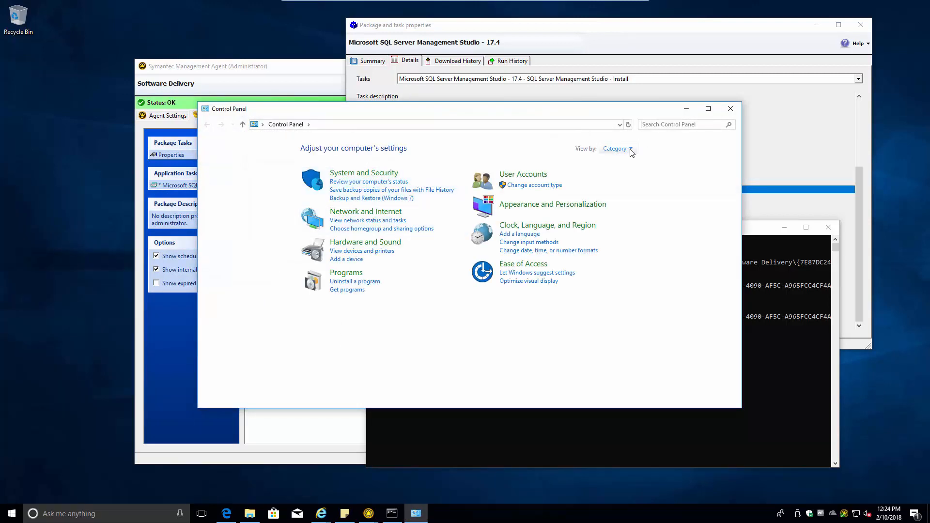
{"action": "left_click", "coordinate": [630, 150]}
{"action": "left_click", "coordinate": [626, 190]}
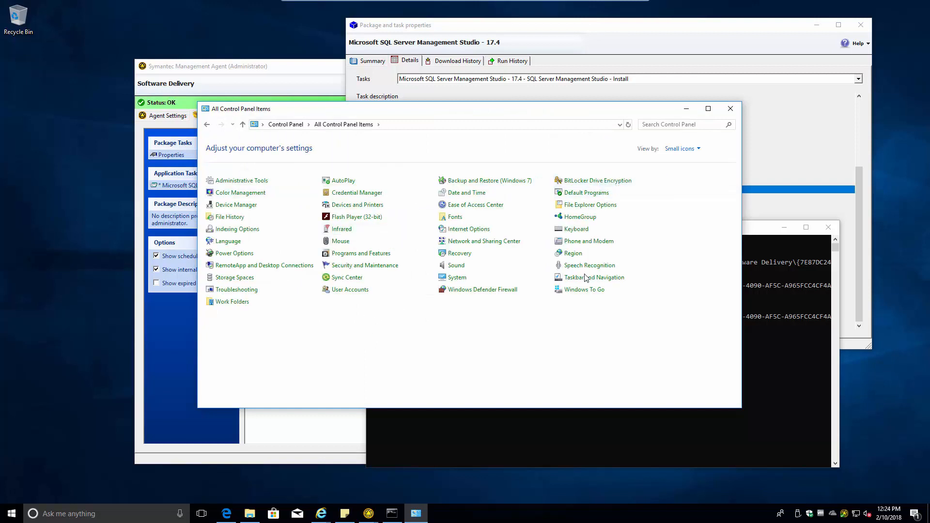
{"action": "left_click", "coordinate": [346, 290]}
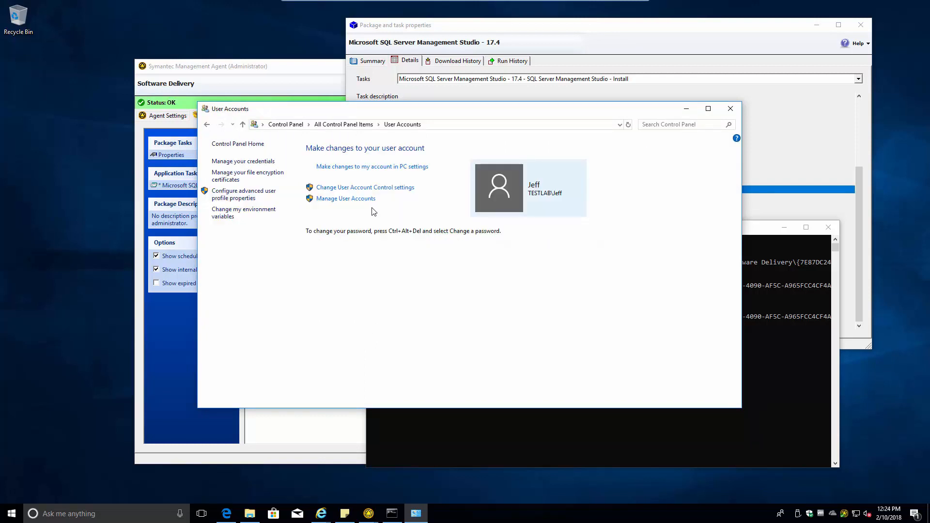
Set User Account Control notifications to Never notify, approve the change and close Control Panel
{"action": "left_click", "coordinate": [350, 187]}
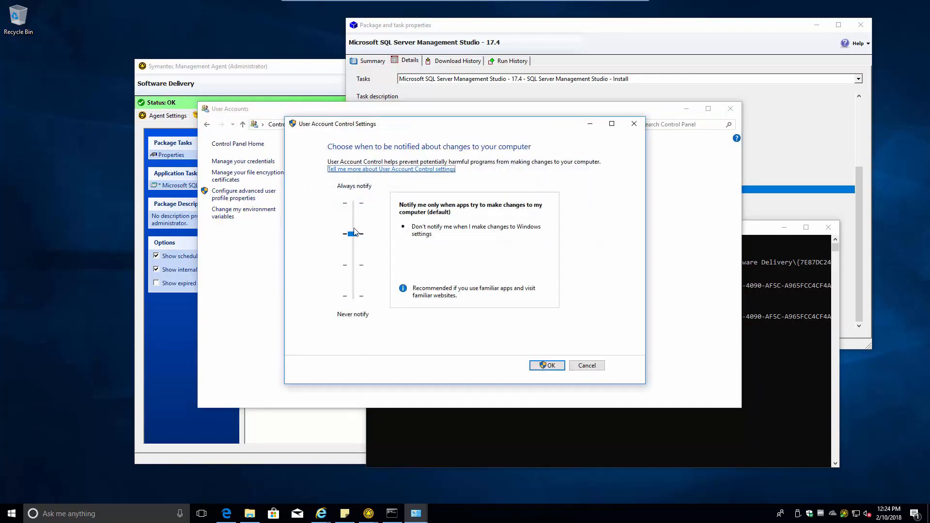
{"action": "left_click_drag", "start_coordinate": [353, 235], "coordinate": [358, 310]}
{"action": "left_click", "coordinate": [551, 365]}
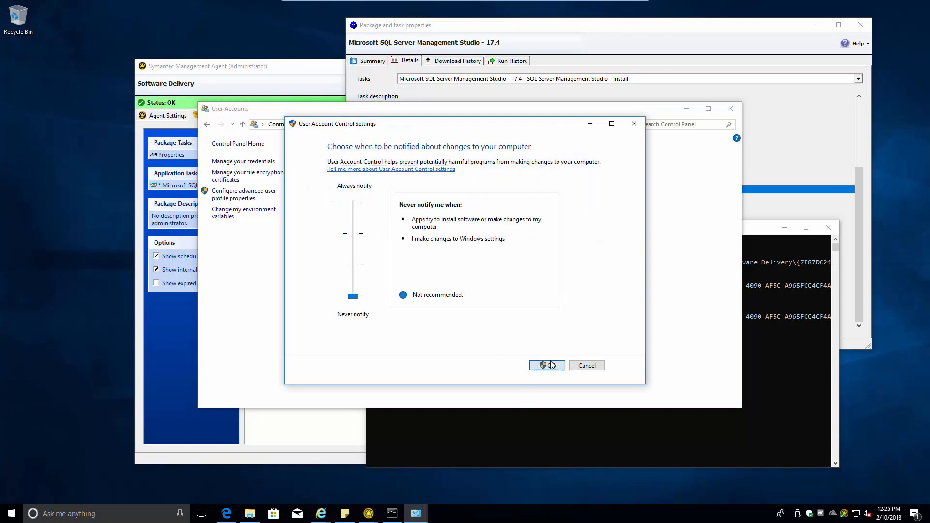
{"action": "left_click", "coordinate": [418, 319]}
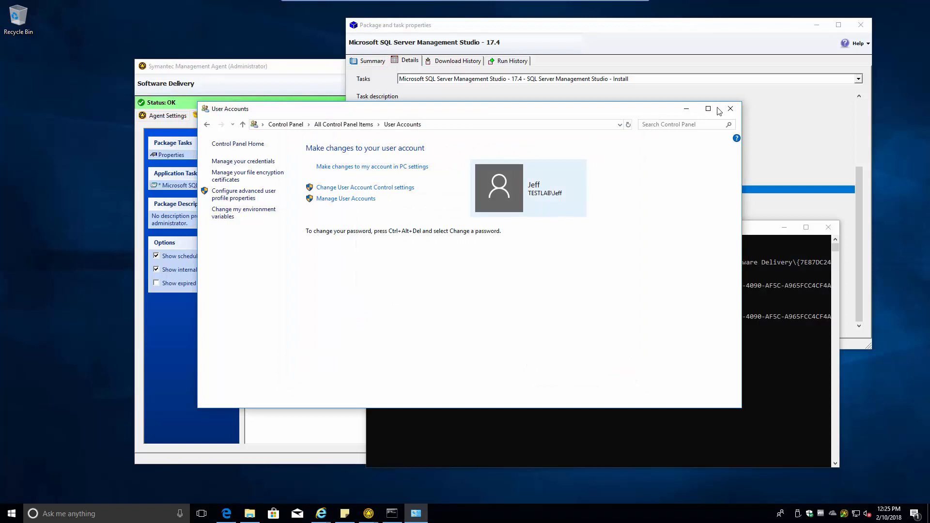
{"action": "left_click", "coordinate": [730, 108]}
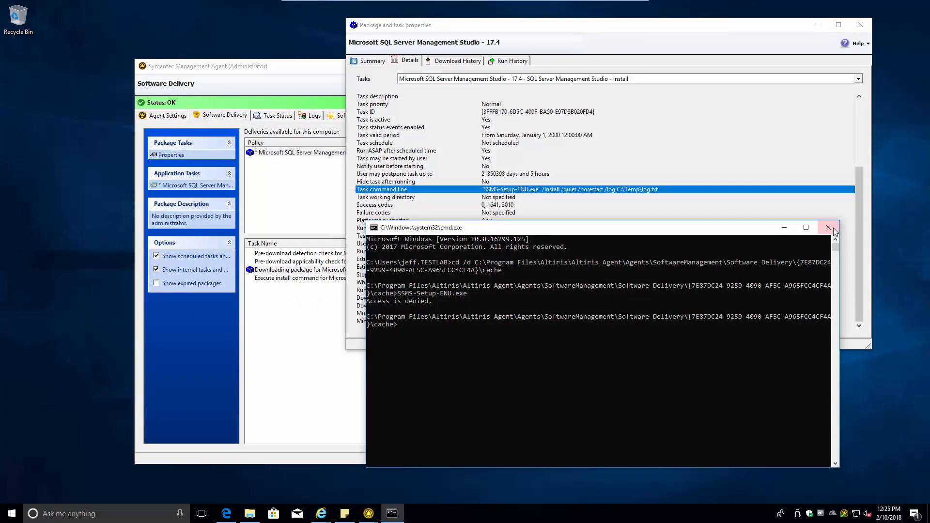
Run the Microsoft SQL Server Management Studio 17 - Install policy again from the Symantec Management Agent's software delivery list
{"action": "left_click", "coordinate": [252, 138]}
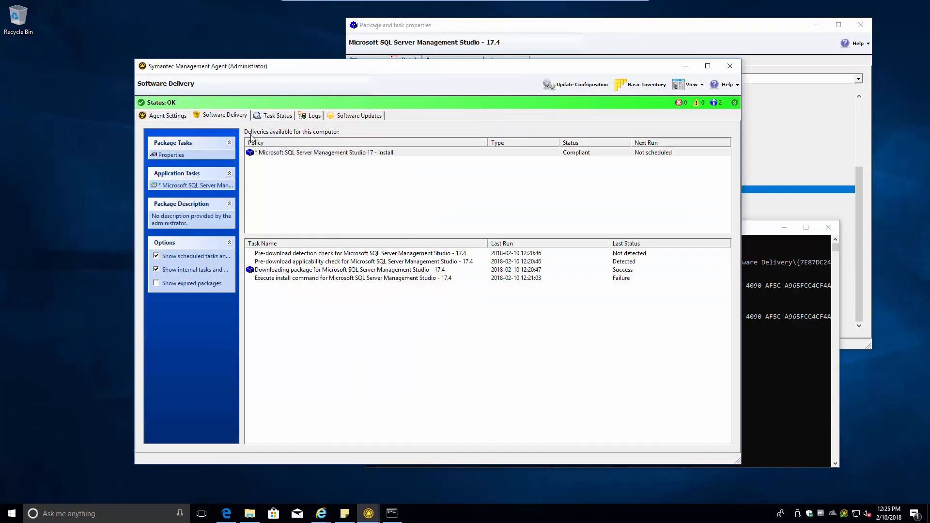
{"action": "left_click", "coordinate": [270, 155]}
{"action": "left_click", "coordinate": [194, 185]}
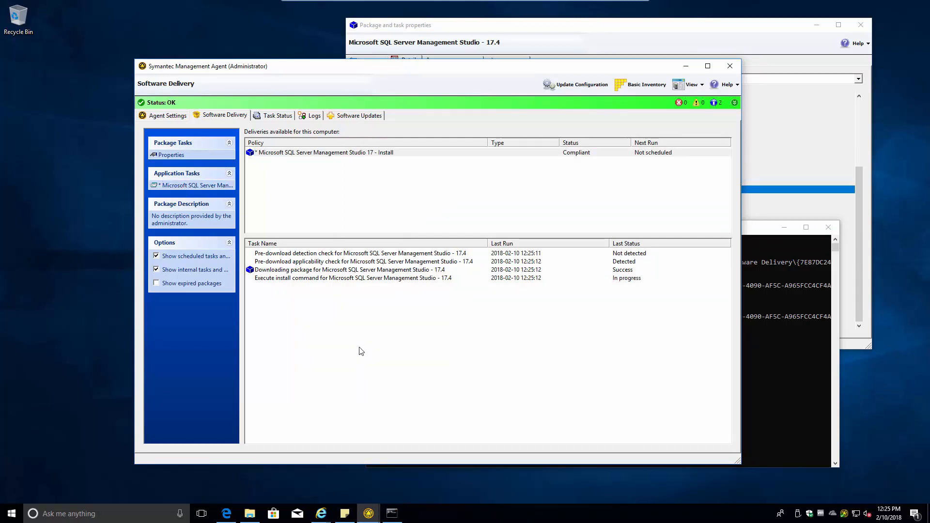
Open Task Manager, sort the detailed process list by CPU, inspect SSMS-Setup-ENU.exe and enlarge the window beside the Symantec Management Agent
{"action": "right_click", "coordinate": [523, 515]}
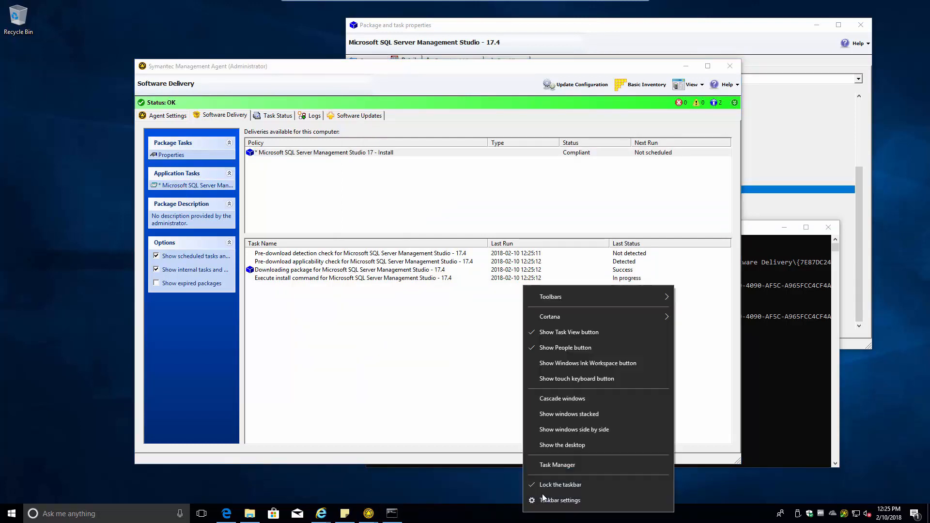
{"action": "left_click", "coordinate": [557, 462]}
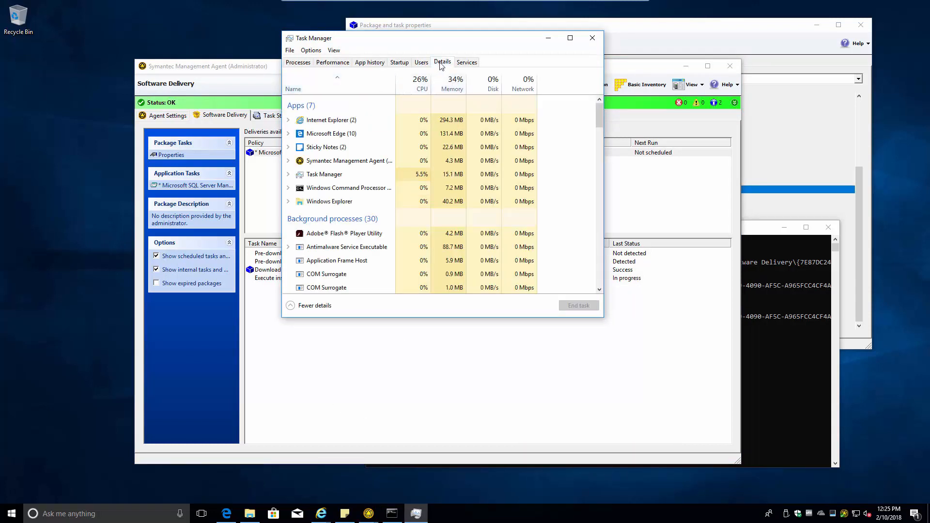
{"action": "left_click", "coordinate": [441, 63]}
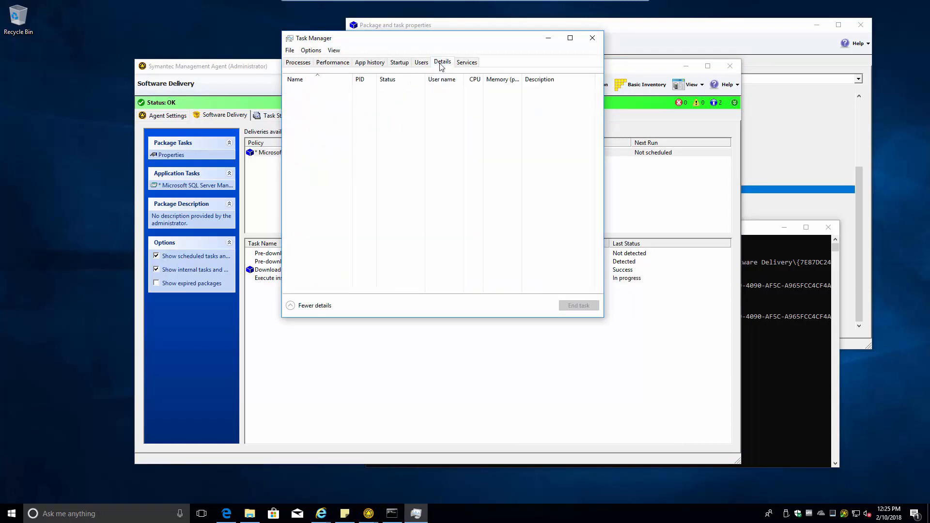
{"action": "left_click", "coordinate": [475, 80]}
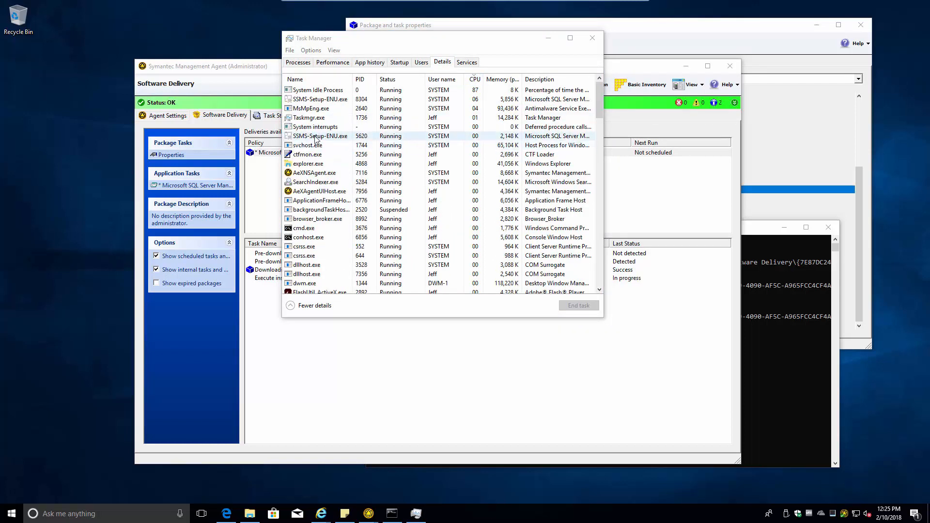
{"action": "left_click", "coordinate": [319, 100]}
{"action": "left_click_drag", "start_coordinate": [463, 43], "coordinate": [216, 33]}
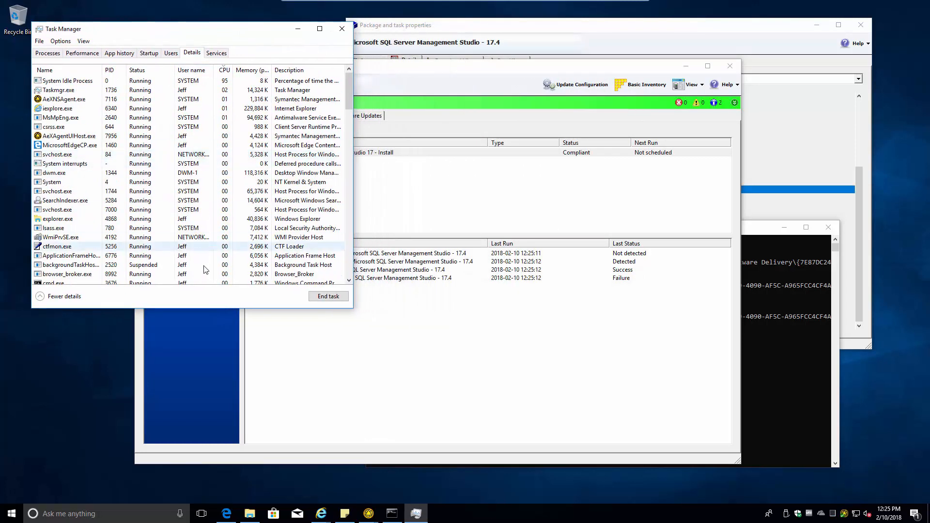
{"action": "left_click_drag", "start_coordinate": [237, 308], "coordinate": [244, 490]}
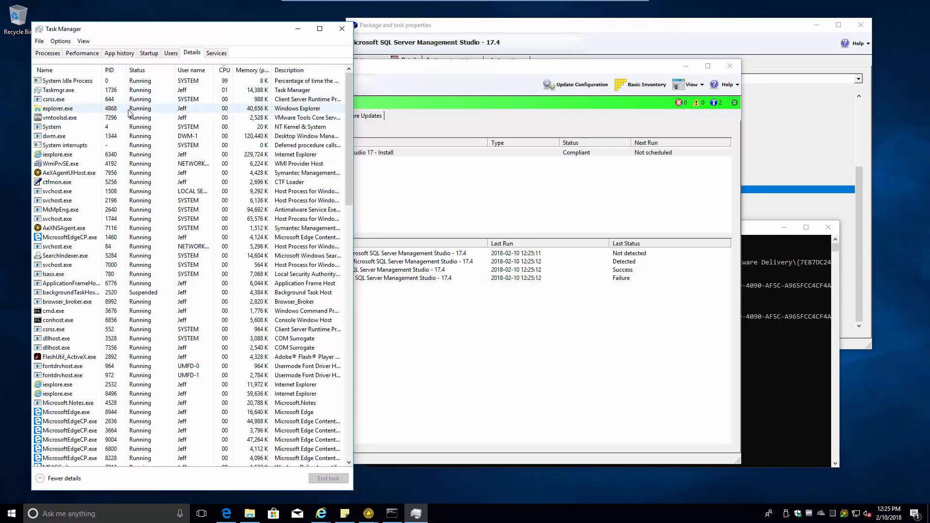
{"action": "left_click", "coordinate": [629, 278]}
Run SSMS-Setup-ENU.exe from the command prompt and bring up the Microsoft SQL Server Management Studio setup window
{"action": "left_click", "coordinate": [772, 378]}
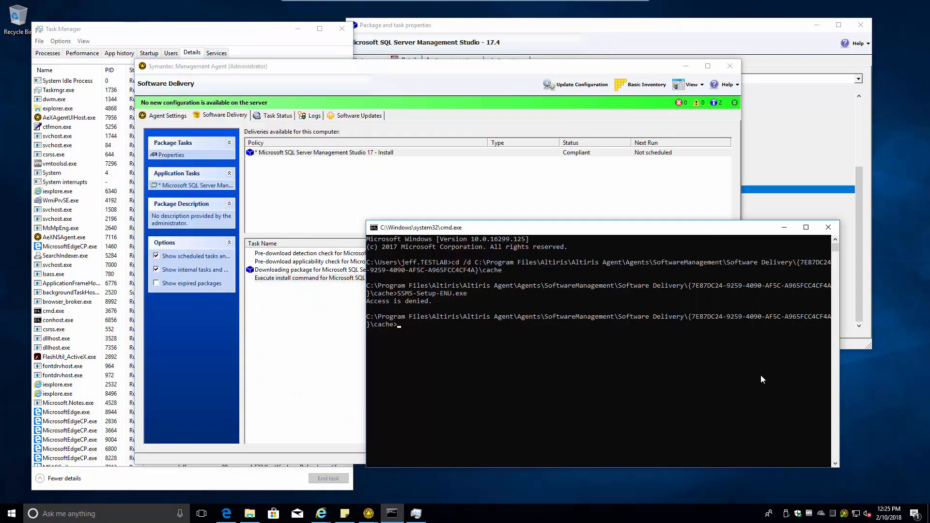
{"action": "key", "text": "Return"}
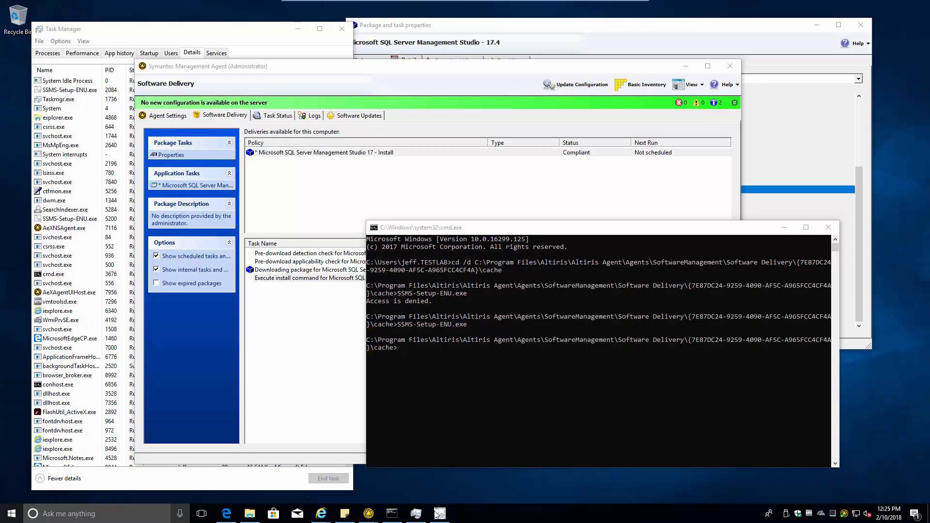
{"action": "left_click", "coordinate": [439, 513]}
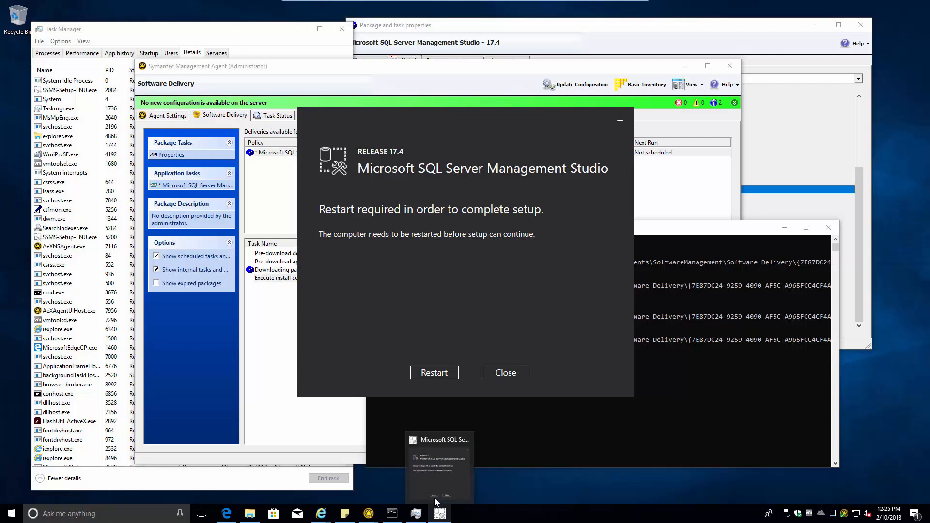
{"action": "mouse_move", "coordinate": [435, 499]}
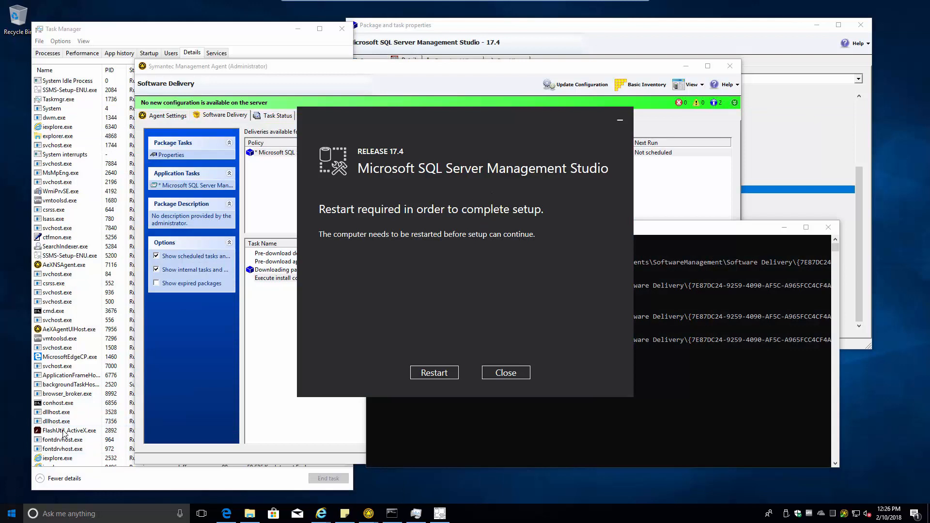
Look through the installed apps list for SQL Server Management Studio, including the full set of recently added apps
{"action": "key", "text": "super"}
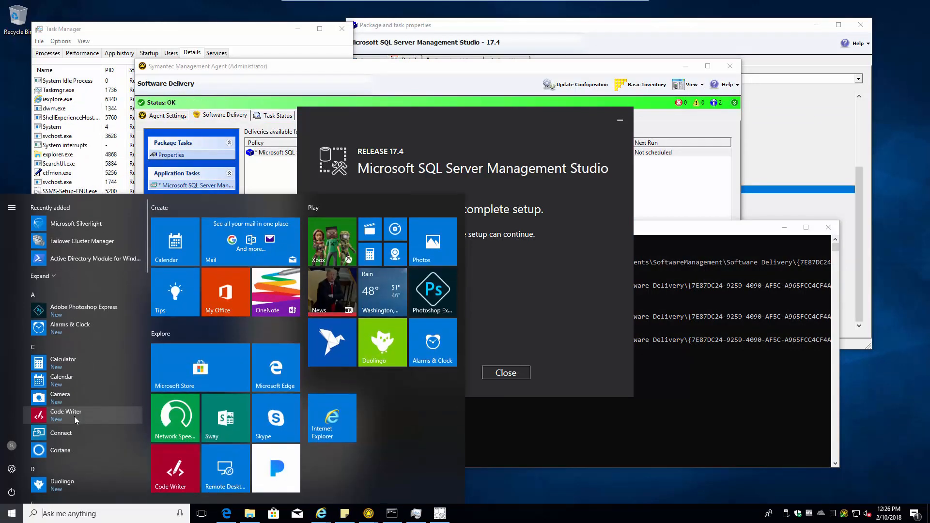
{"action": "scroll", "coordinate": [73, 418], "scroll_direction": "down", "scroll_amount": 10}
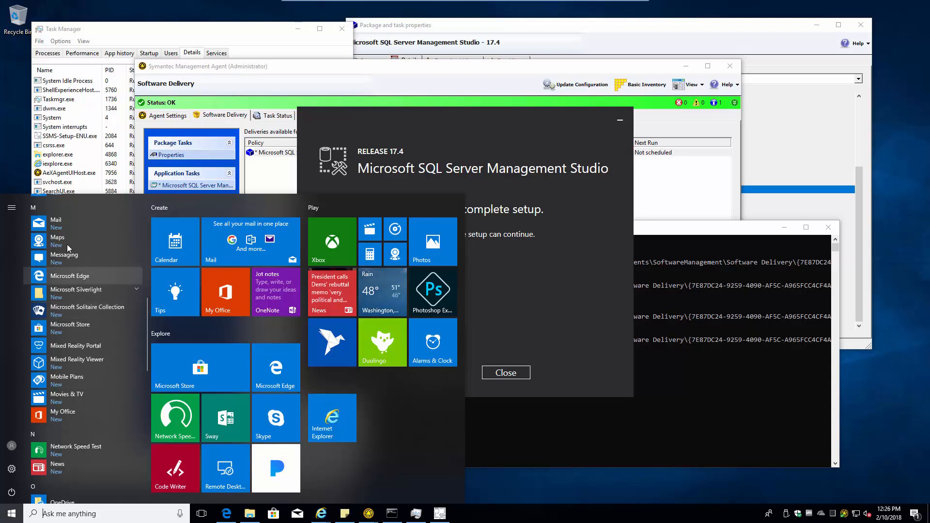
{"action": "scroll", "coordinate": [77, 370], "scroll_direction": "up", "scroll_amount": 3}
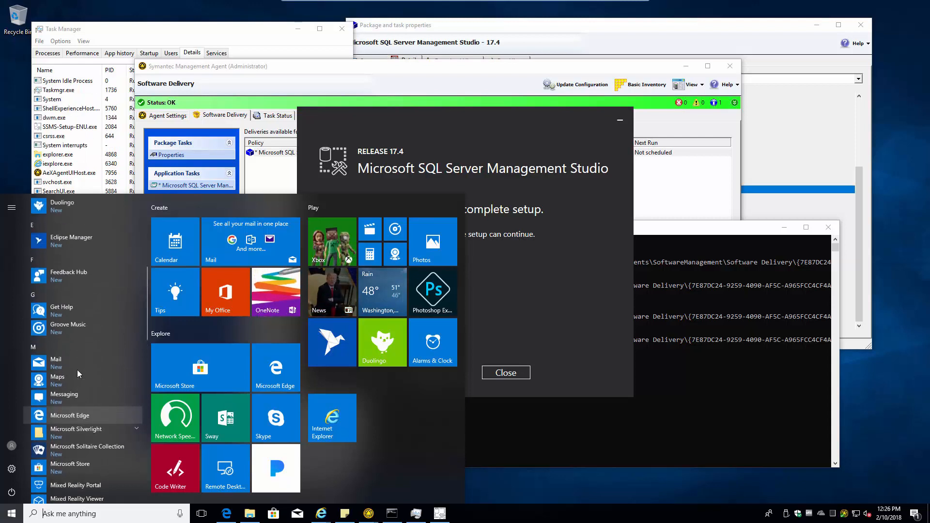
{"action": "scroll", "coordinate": [78, 371], "scroll_direction": "up", "scroll_amount": 5}
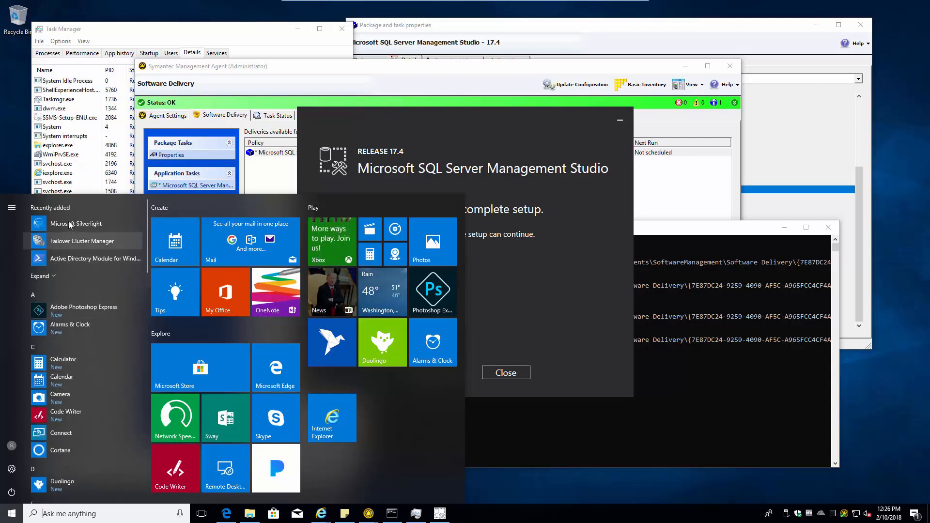
{"action": "left_click", "coordinate": [41, 276]}
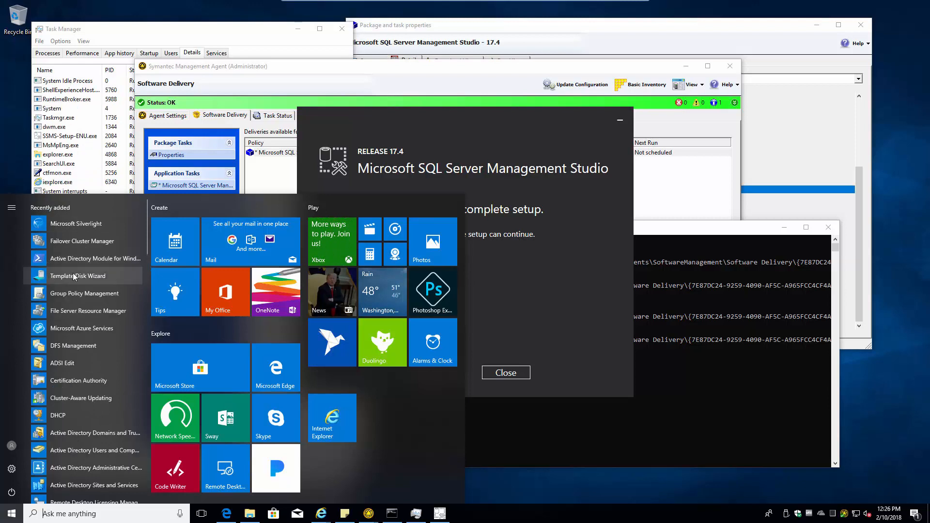
{"action": "scroll", "coordinate": [82, 450], "scroll_direction": "down", "scroll_amount": 5}
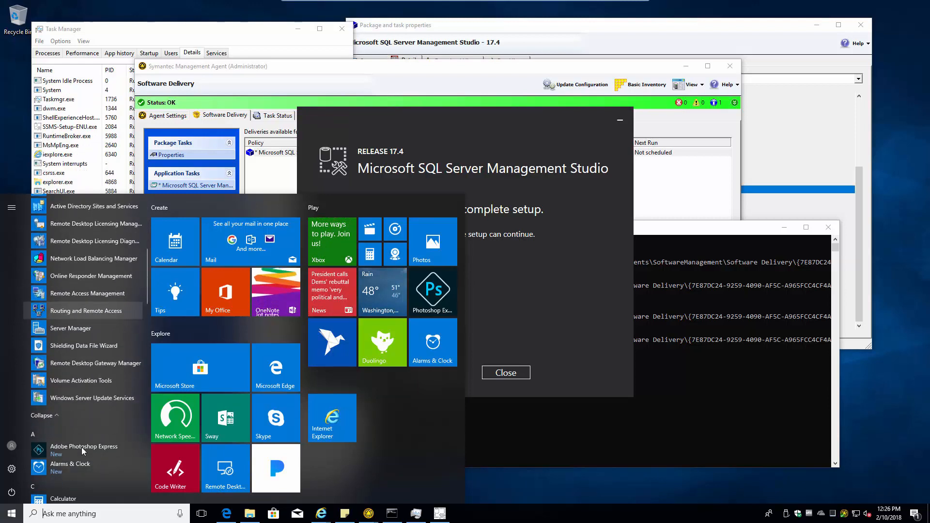
Return to the SQL Server Management Studio setup window and restart the computer from it
{"action": "left_click", "coordinate": [539, 300]}
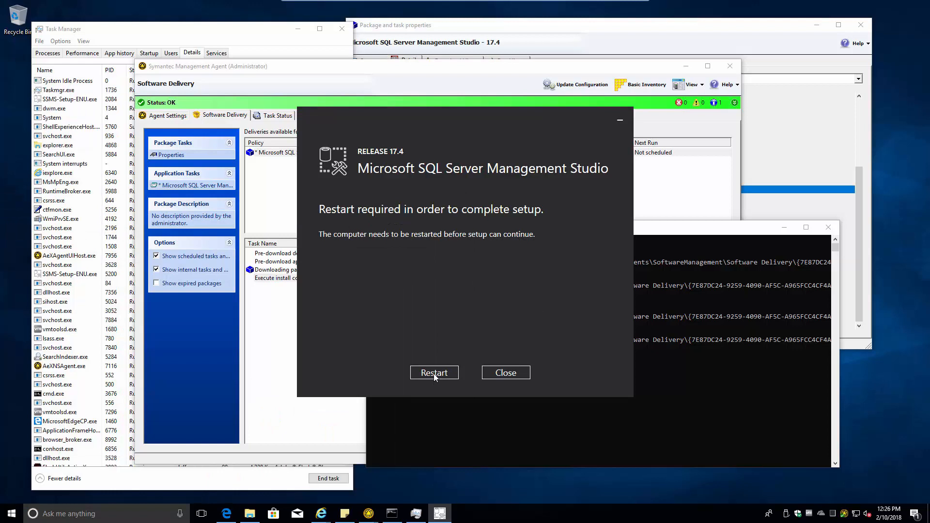
{"action": "left_click", "coordinate": [434, 373]}
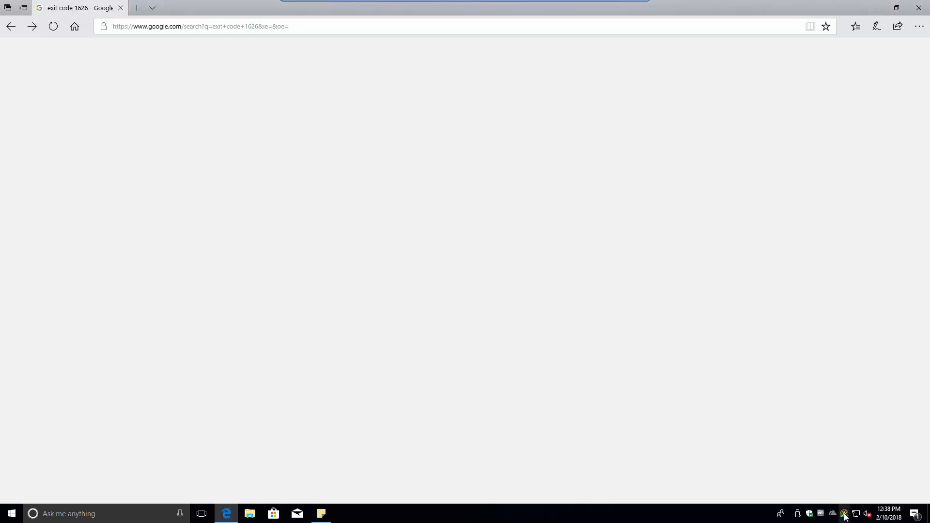
Open the Symantec Management Agent's software deliveries and run the Microsoft SQL Server Management Studio 17 - Install policy
{"action": "right_click", "coordinate": [848, 516]}
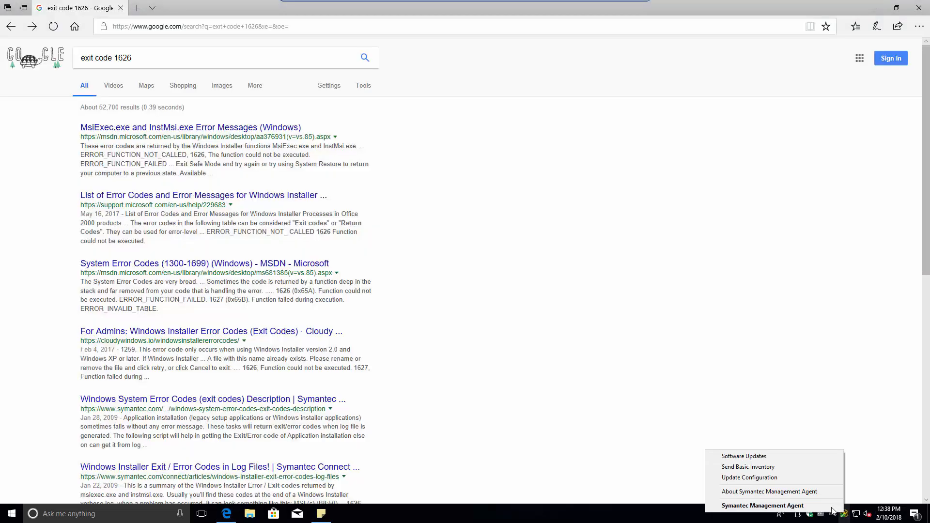
{"action": "left_click", "coordinate": [740, 506]}
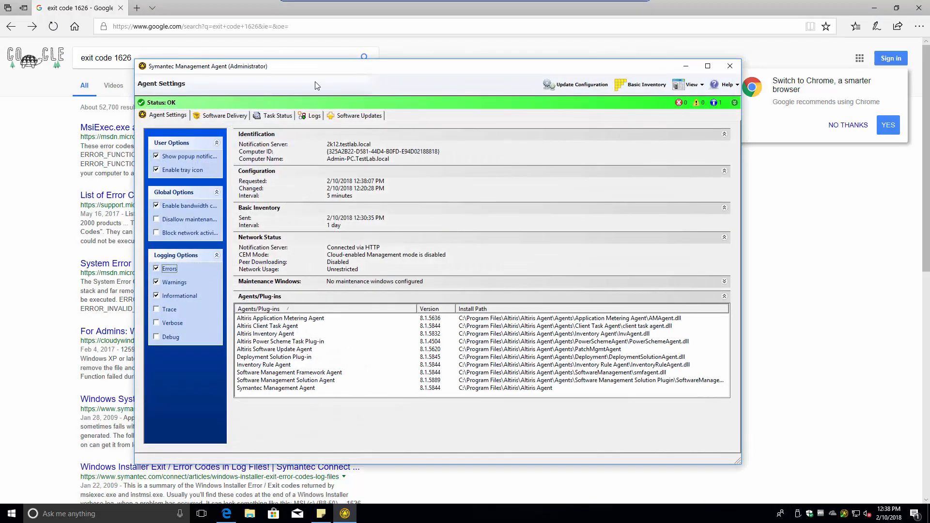
{"action": "left_click", "coordinate": [223, 117]}
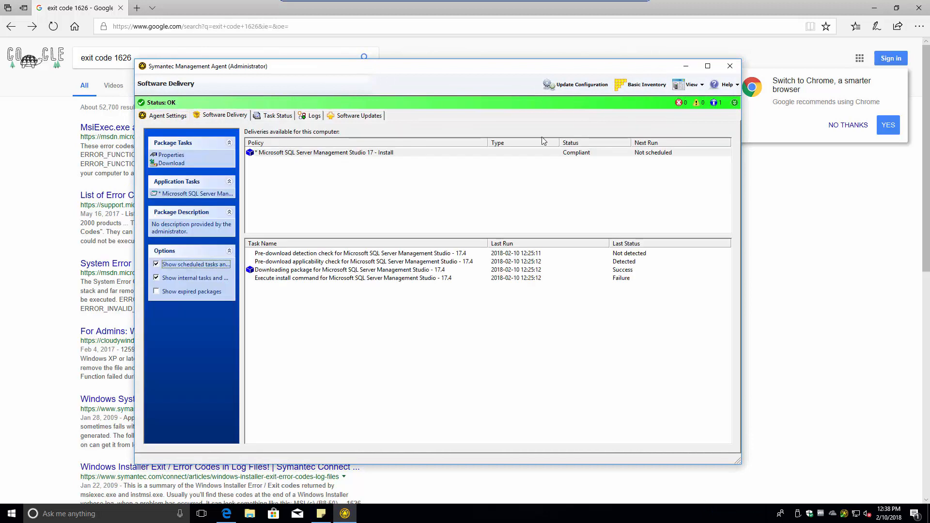
{"action": "left_click", "coordinate": [189, 195]}
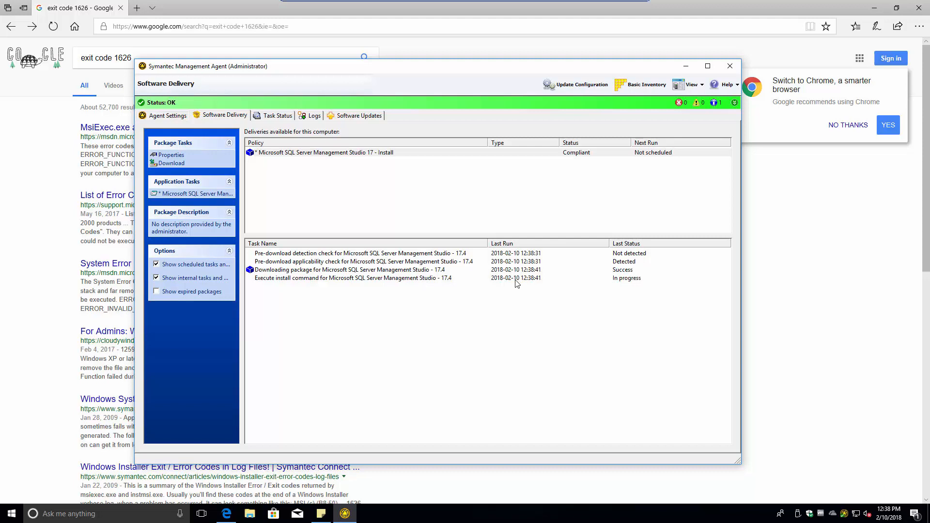
Reopen Task Manager, sort the process details by CPU, select SSMS-Setup-ENU.exe and reposition the window to monitor the installation
{"action": "right_click", "coordinate": [661, 518]}
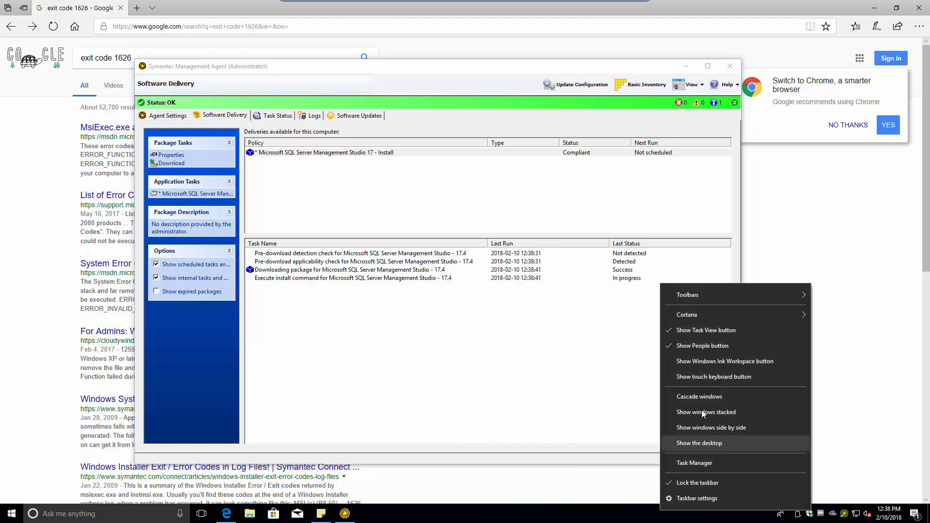
{"action": "left_click", "coordinate": [704, 463]}
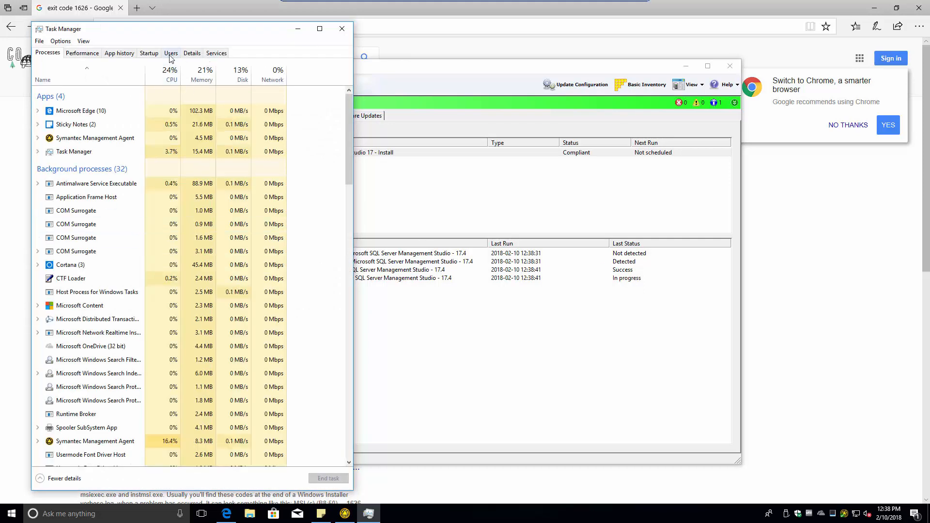
{"action": "left_click", "coordinate": [192, 54]}
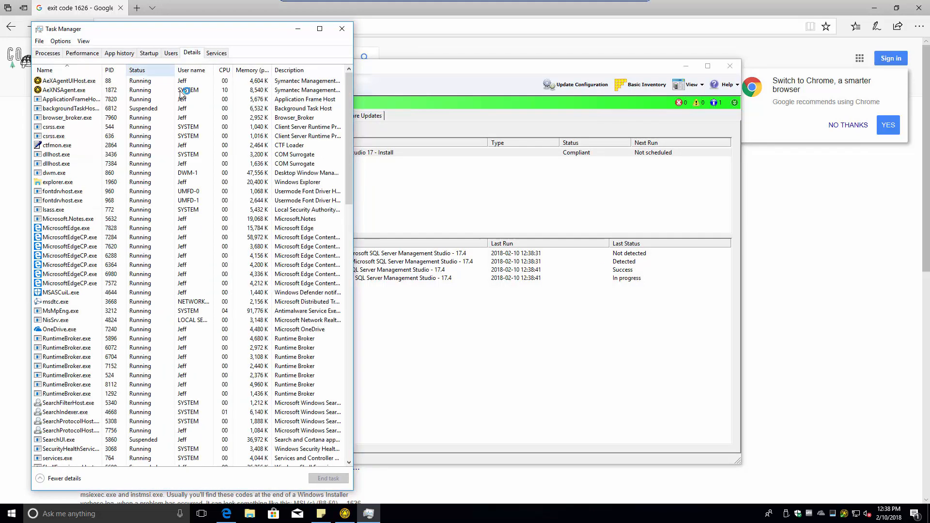
{"action": "left_click", "coordinate": [225, 71]}
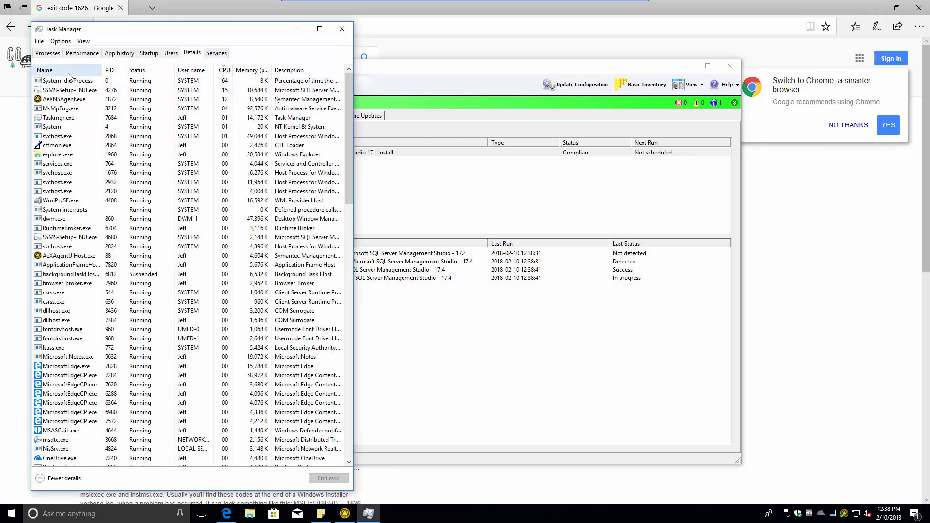
{"action": "left_click", "coordinate": [69, 91]}
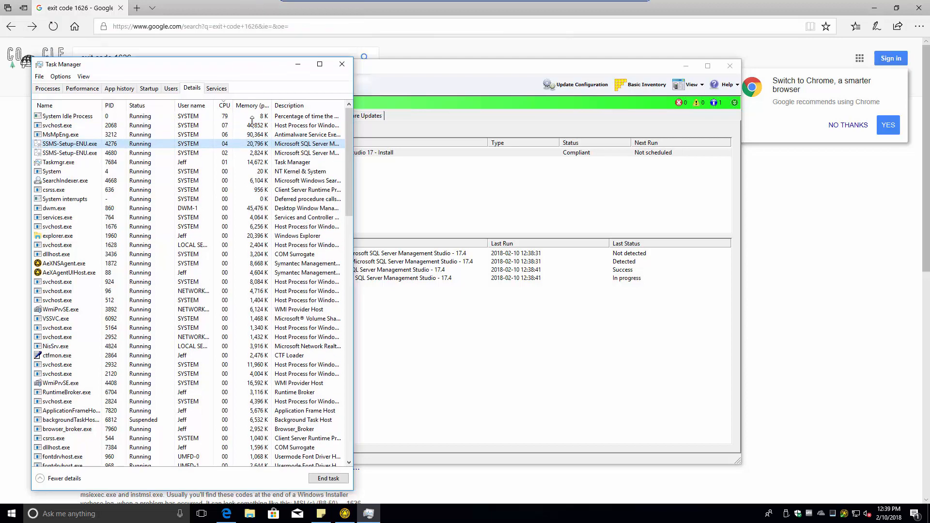
{"action": "left_click_drag", "start_coordinate": [241, 22], "coordinate": [253, 182]}
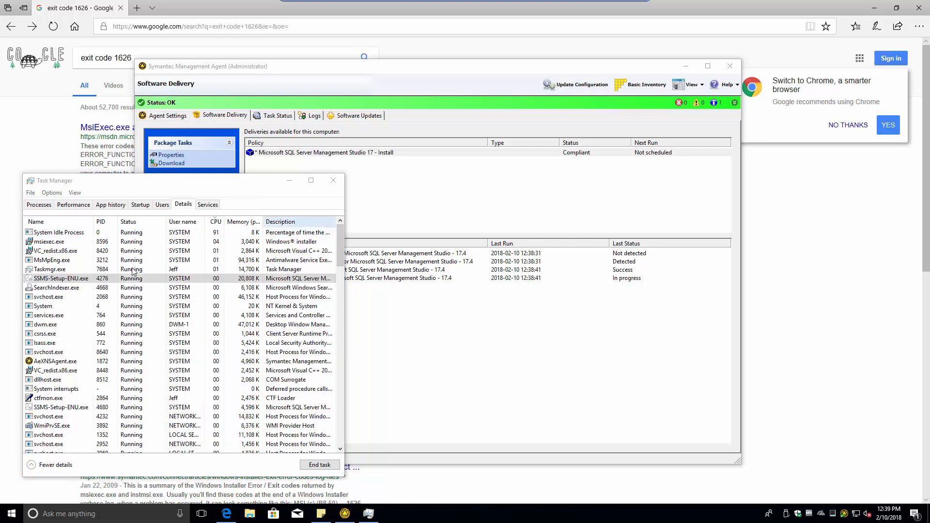
Check the installed apps list for SQL Server Management Studio while setup runs and return to Task Manager
{"action": "left_click", "coordinate": [12, 514]}
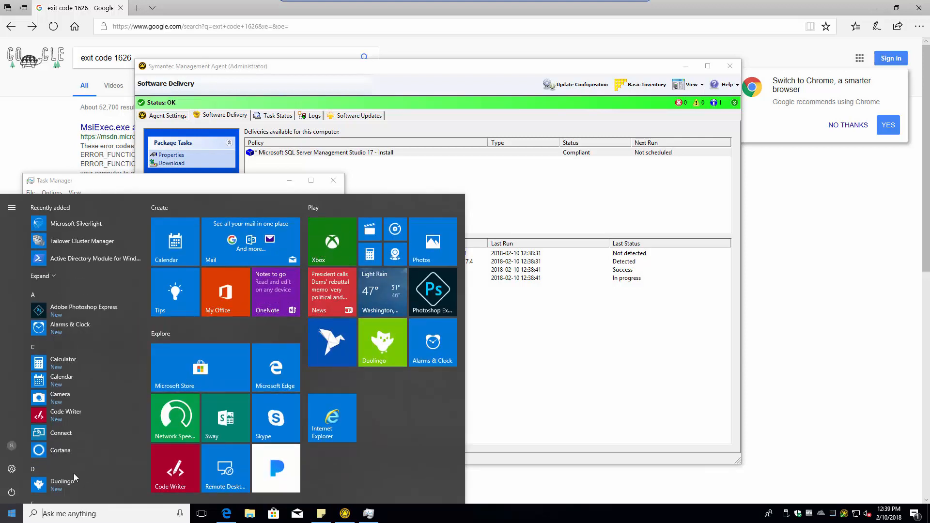
{"action": "scroll", "coordinate": [80, 466], "scroll_direction": "down", "scroll_amount": 10}
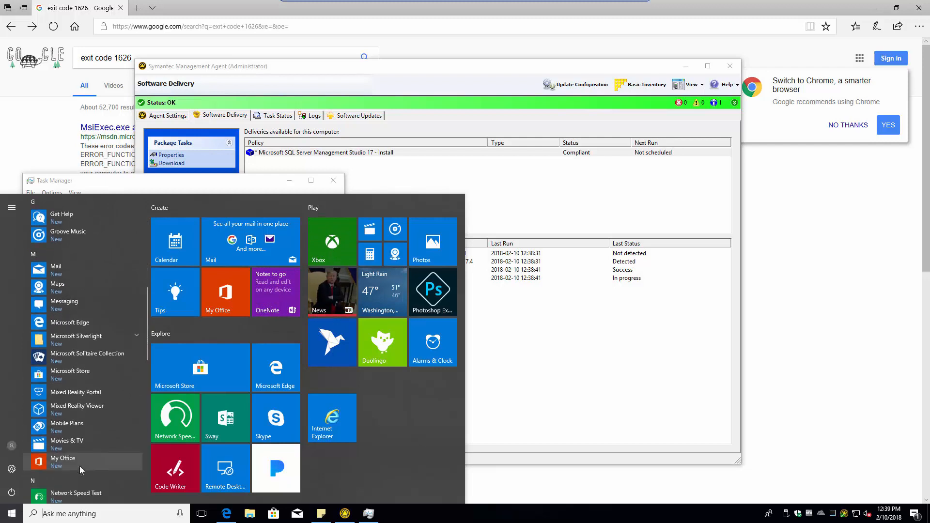
{"action": "scroll", "coordinate": [80, 466], "scroll_direction": "up", "scroll_amount": 1}
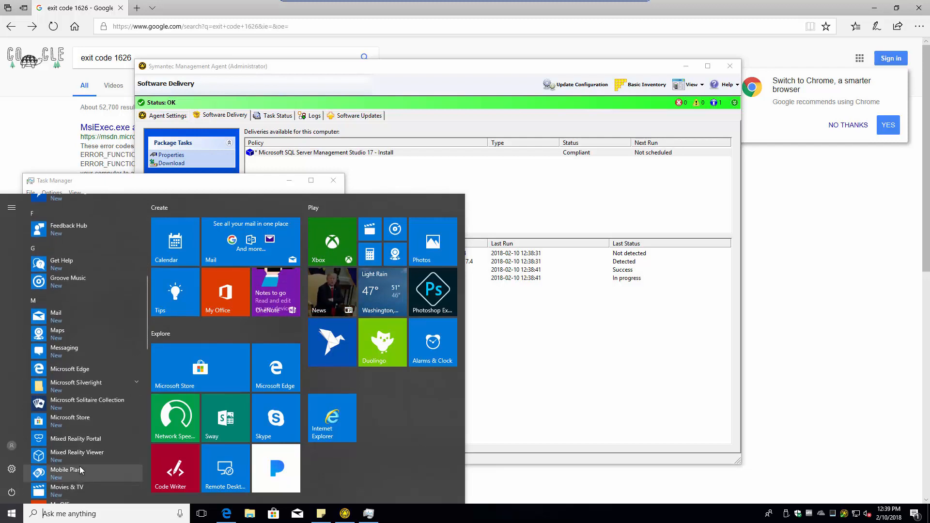
{"action": "left_click", "coordinate": [187, 182]}
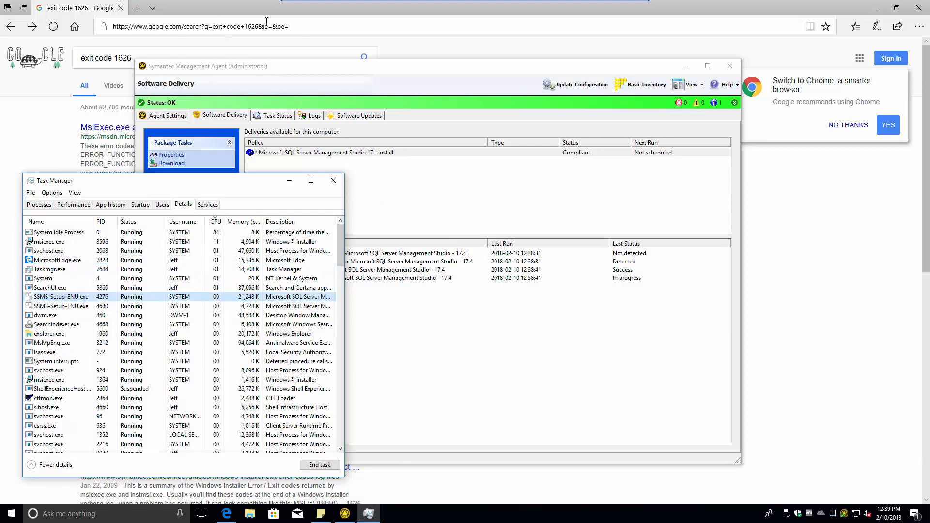
Switch to Microsoft Edge and open 2k12.testlab.local/altiris
{"action": "left_click", "coordinate": [308, 28]}
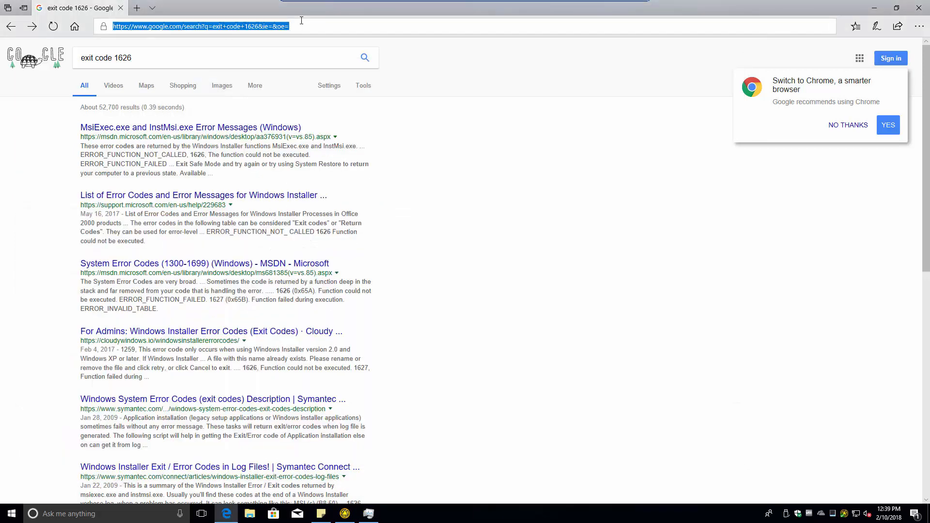
{"action": "type", "text": "2k12.testlab.local/altiris"}
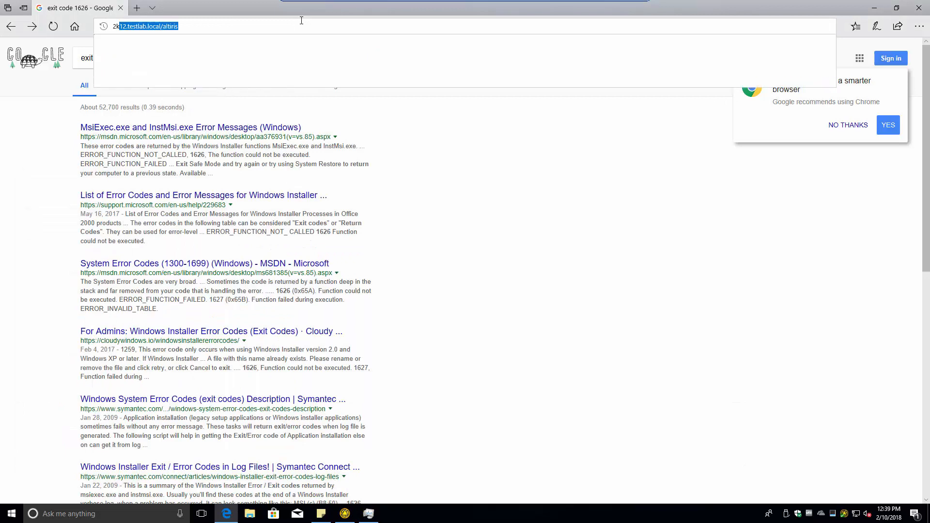
{"action": "key", "text": "Return"}
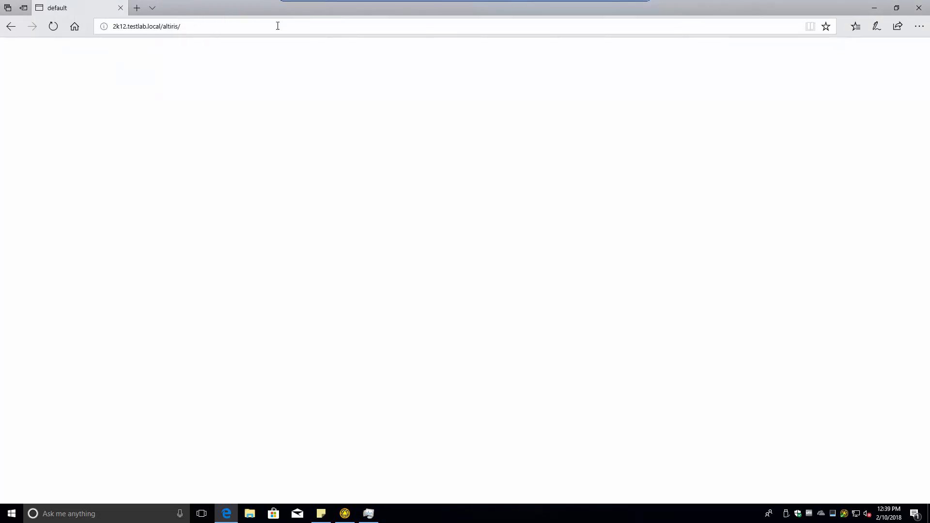
Close Edge, open the Symantec Management Console page in Internet Explorer and sign in by entering the account password
{"action": "left_click", "coordinate": [920, 11]}
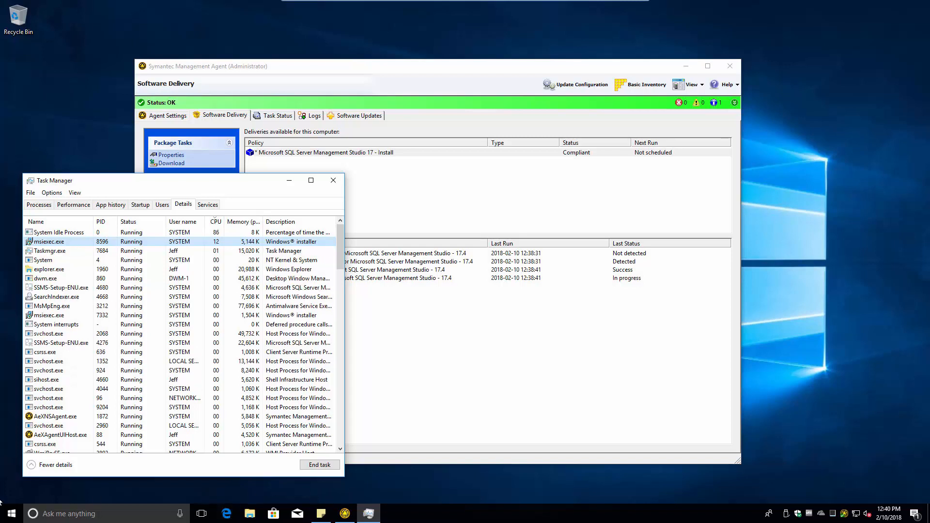
{"action": "left_click", "coordinate": [13, 515]}
{"action": "key", "text": "super"}
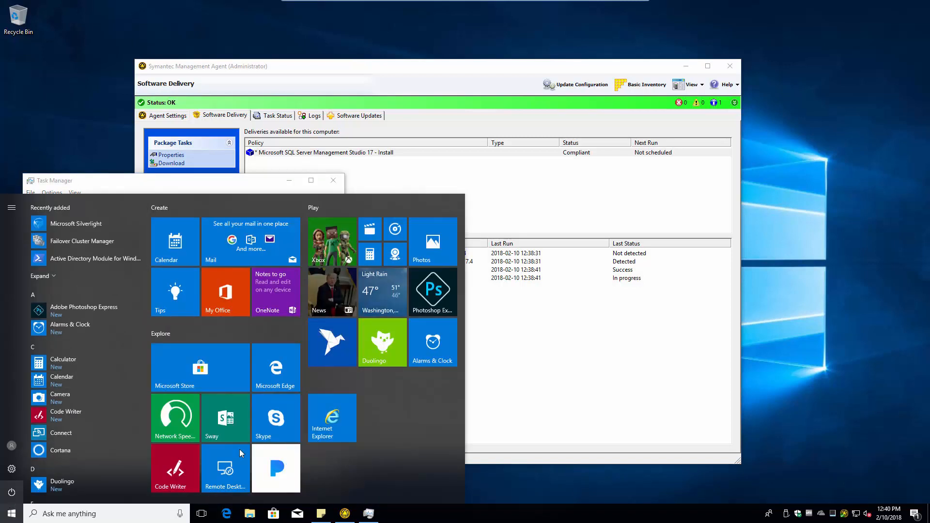
{"action": "right_click", "coordinate": [341, 412]}
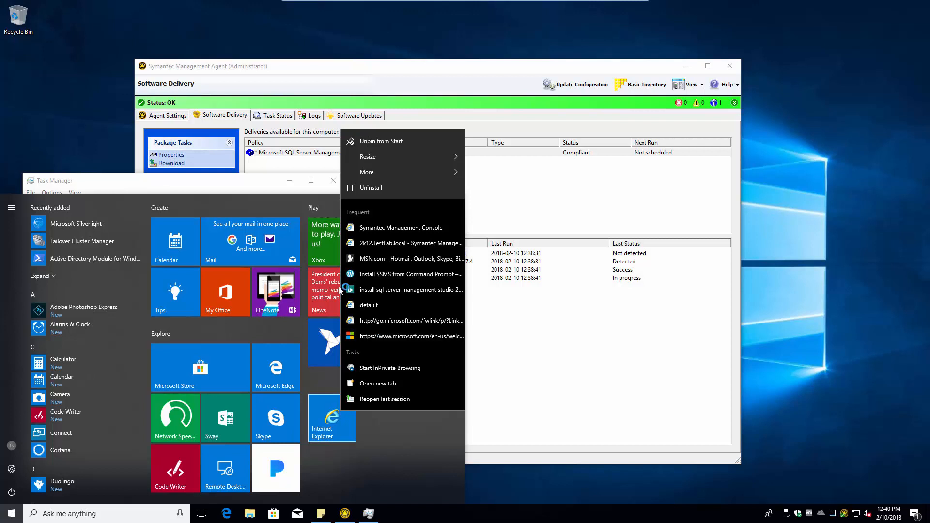
{"action": "left_click", "coordinate": [379, 230]}
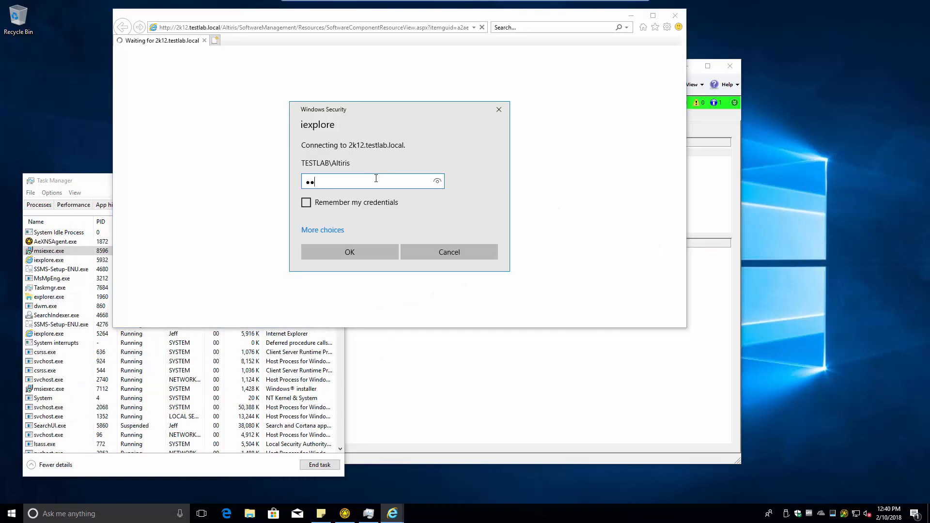
{"action": "type", "text": "*********"}
{"action": "key", "text": "Return"}
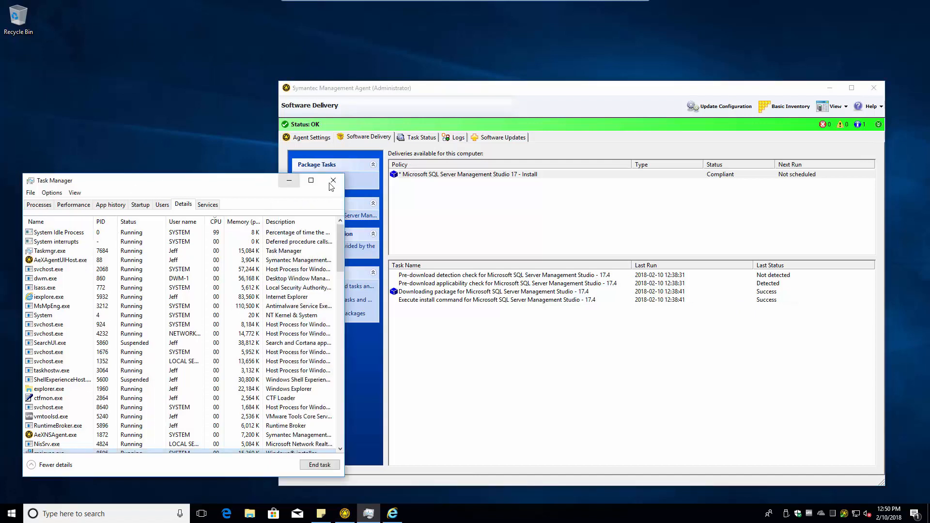
Close Task Manager and pin Microsoft SQL Server Management Studio 17 to Start
{"action": "left_click", "coordinate": [321, 180]}
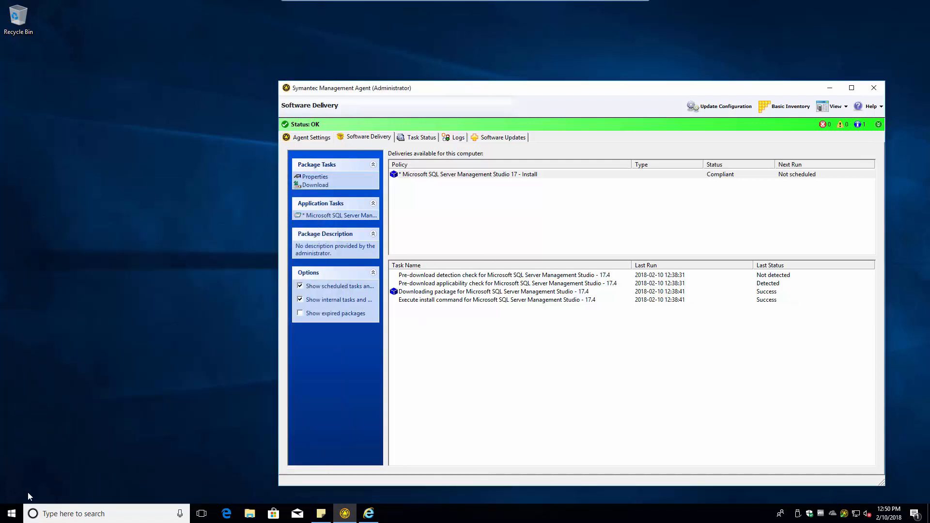
{"action": "left_click", "coordinate": [12, 513]}
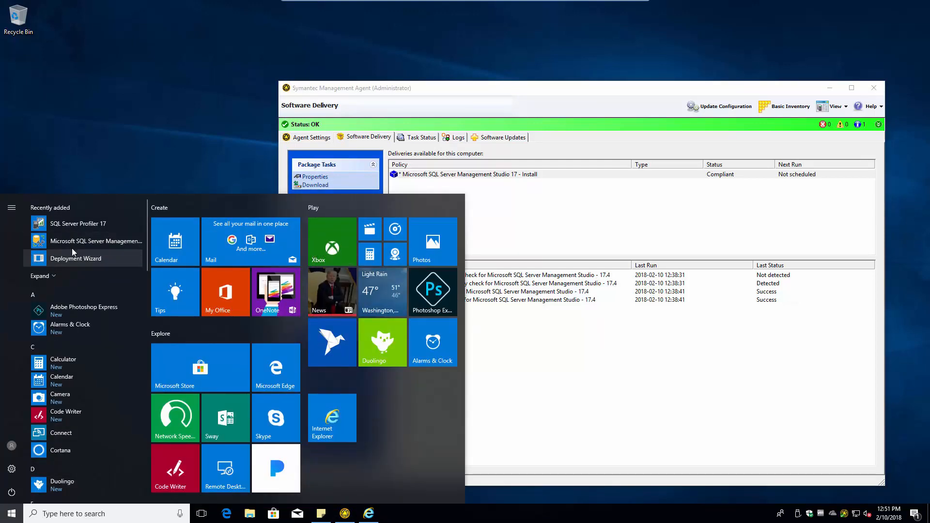
{"action": "right_click", "coordinate": [71, 242]}
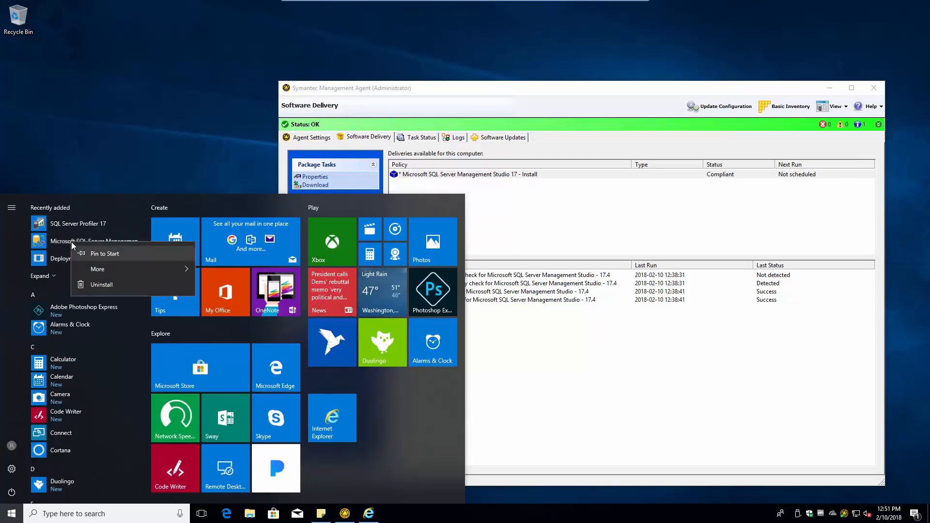
{"action": "left_click", "coordinate": [104, 254]}
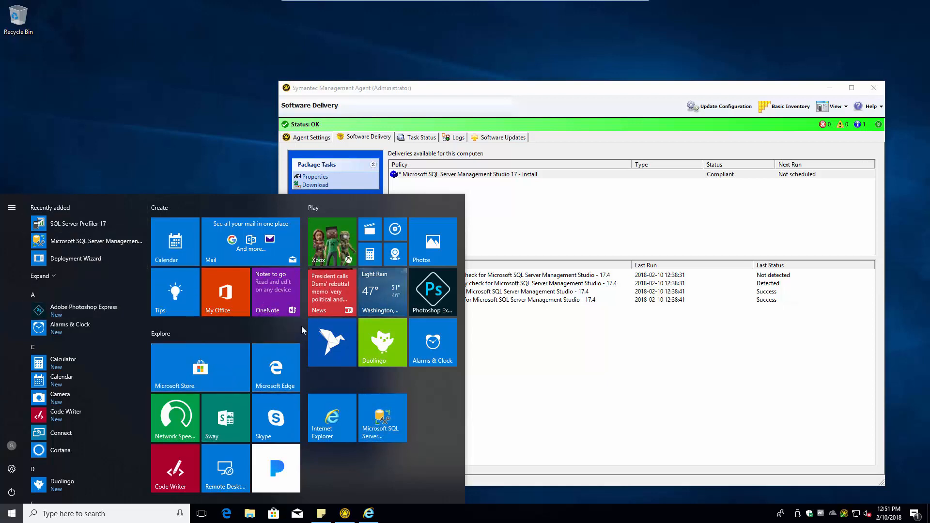
Review the installed Microsoft SQL Server 2017 and Tools 17 program groups, launch SQL Server Management Studio 17 and reposition the agent window
{"action": "scroll", "coordinate": [89, 415], "scroll_direction": "down", "scroll_amount": 5}
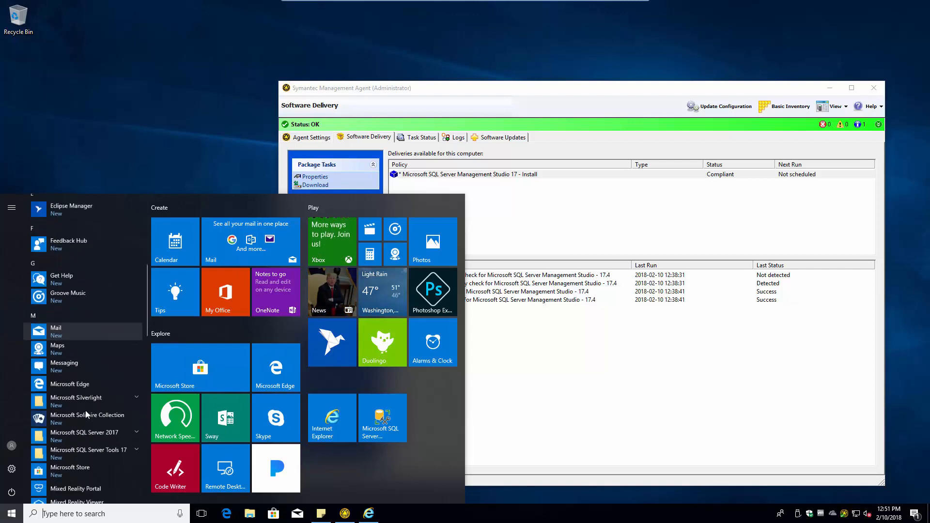
{"action": "scroll", "coordinate": [85, 410], "scroll_direction": "down", "scroll_amount": 5}
{"action": "scroll", "coordinate": [85, 367], "scroll_direction": "up", "scroll_amount": 3}
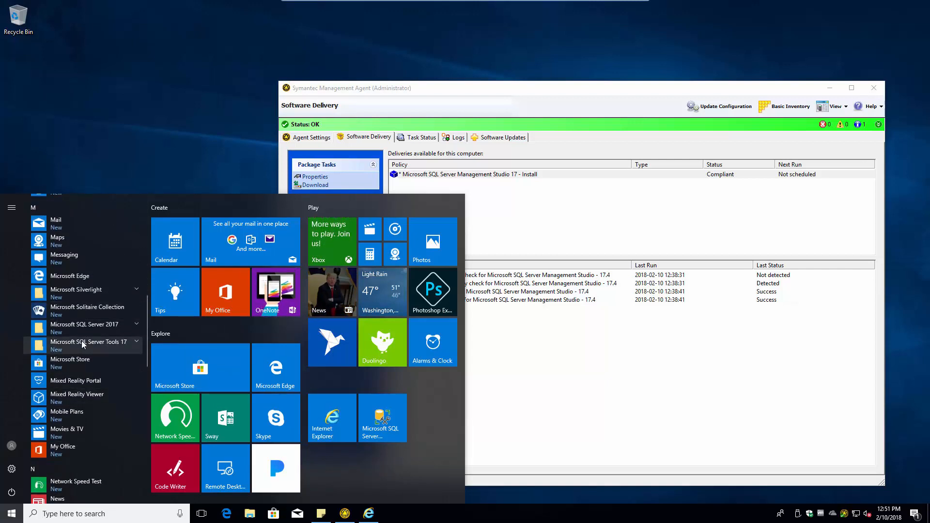
{"action": "left_click", "coordinate": [82, 344]}
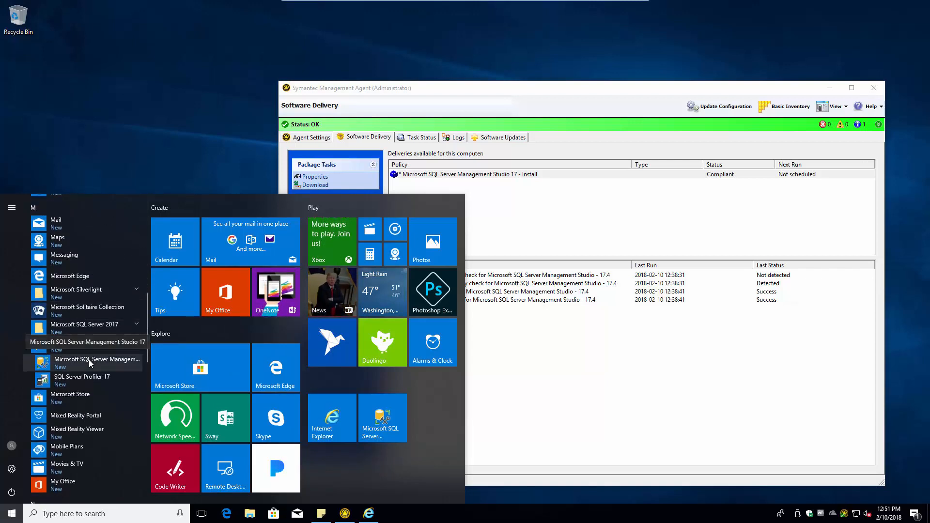
{"action": "left_click", "coordinate": [86, 323]}
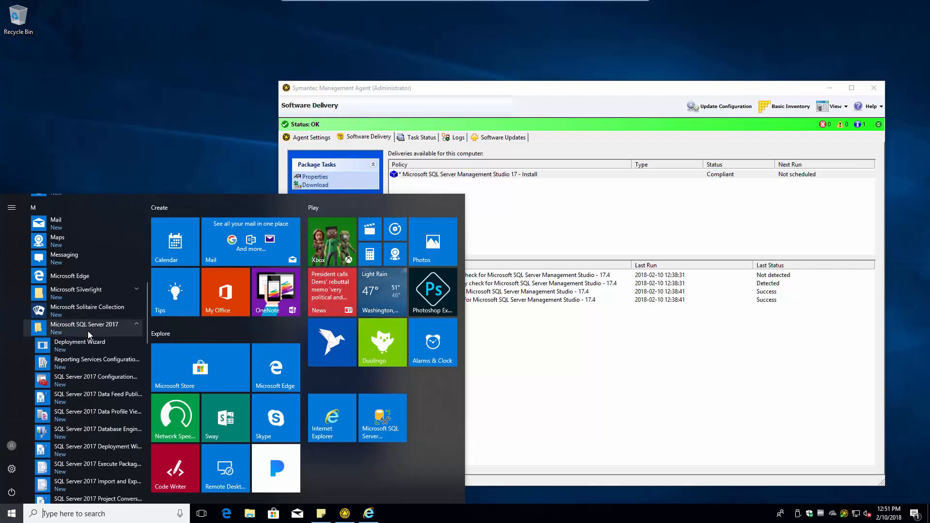
{"action": "scroll", "coordinate": [88, 331], "scroll_direction": "down", "scroll_amount": 3}
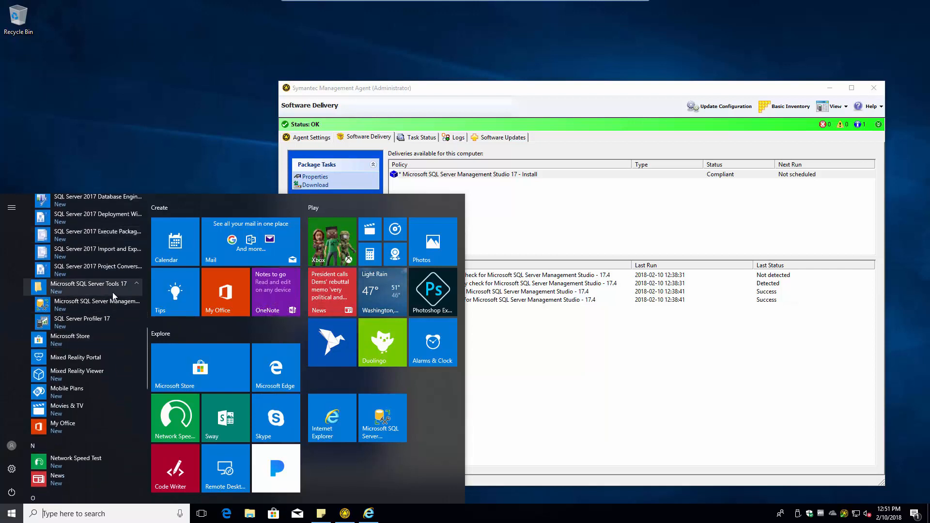
{"action": "left_click", "coordinate": [92, 304]}
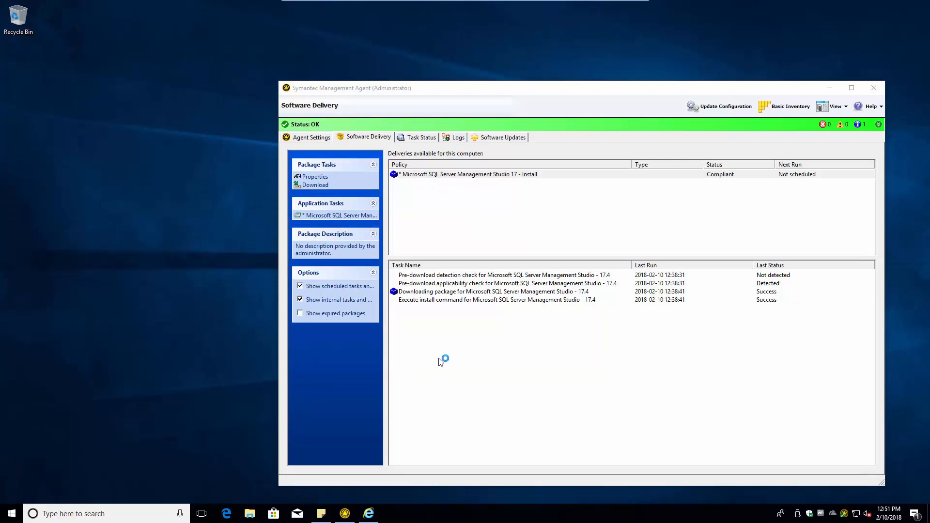
{"action": "left_click_drag", "start_coordinate": [520, 91], "coordinate": [400, 31]}
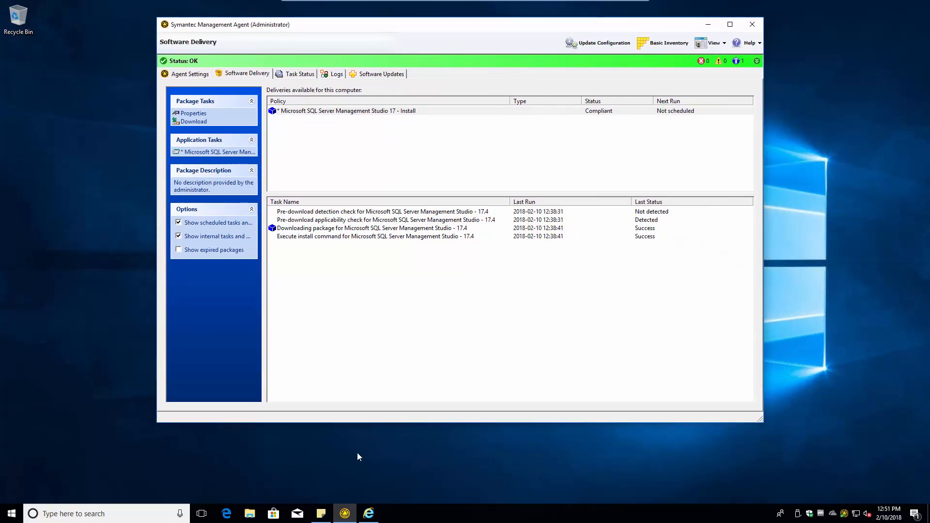
Switch to Microsoft Edge, search the web for "download 7-zip" and open the 7-zip.org download page
{"action": "left_click", "coordinate": [232, 513]}
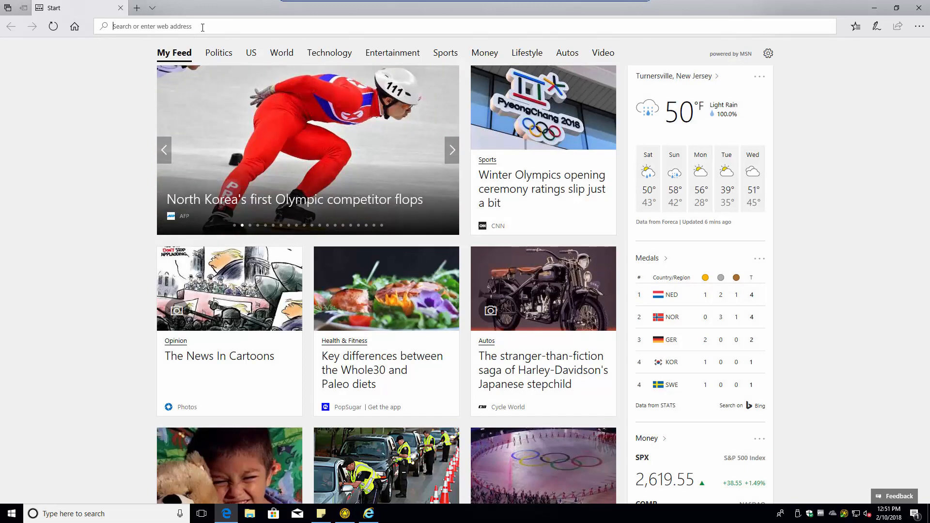
{"action": "type", "text": "download 7-zip"}
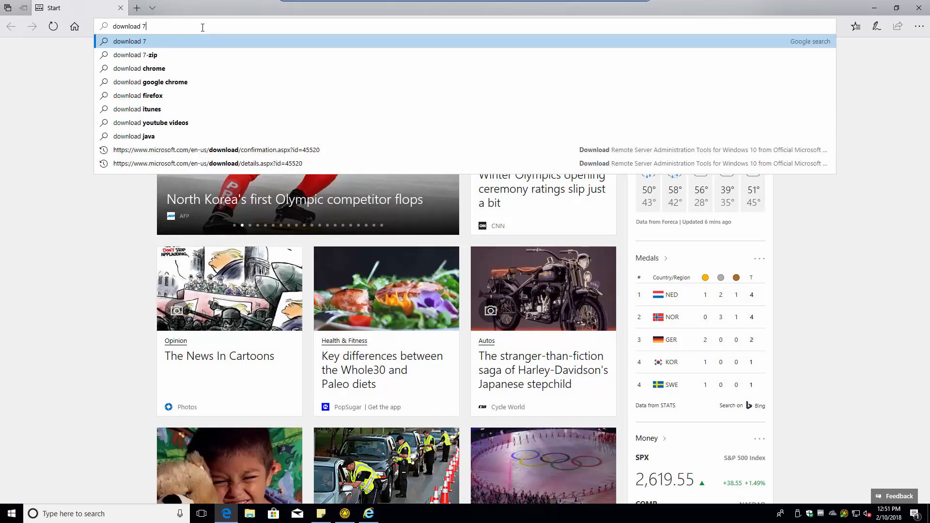
{"action": "key", "text": "Return"}
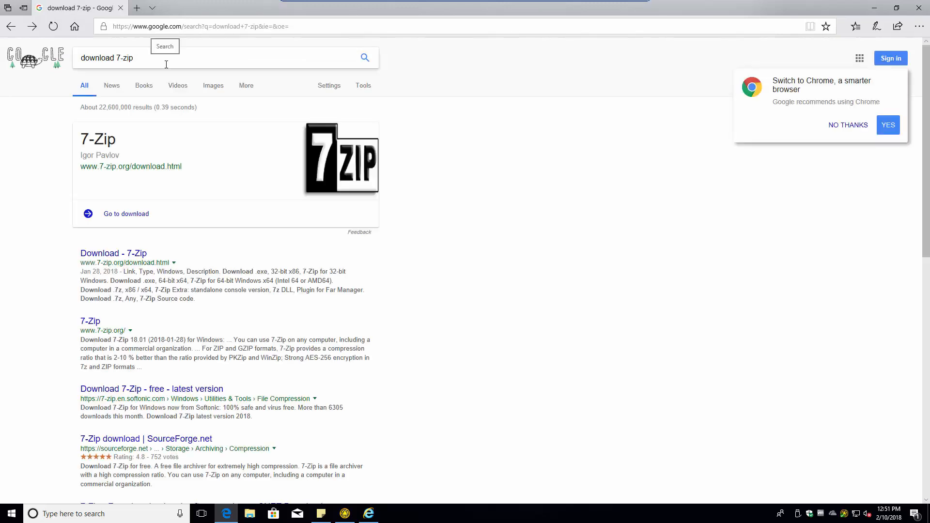
{"action": "left_click", "coordinate": [106, 254]}
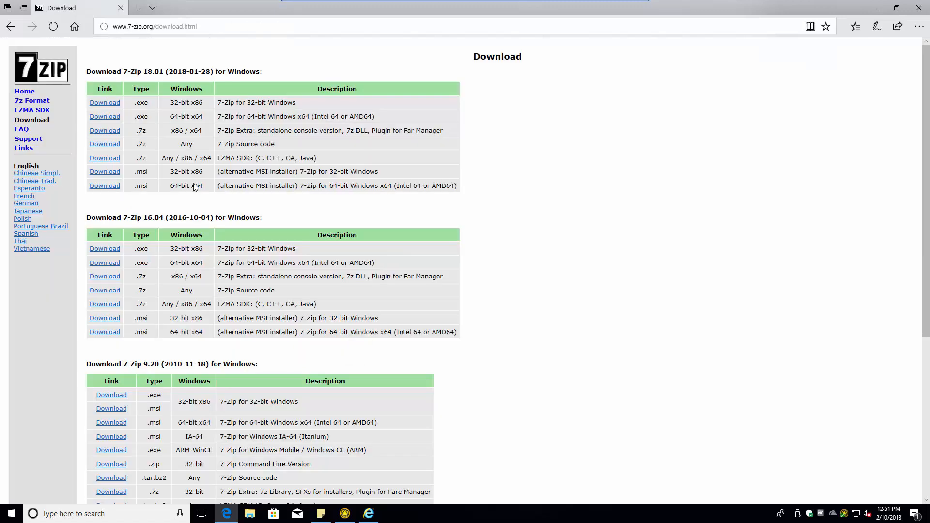
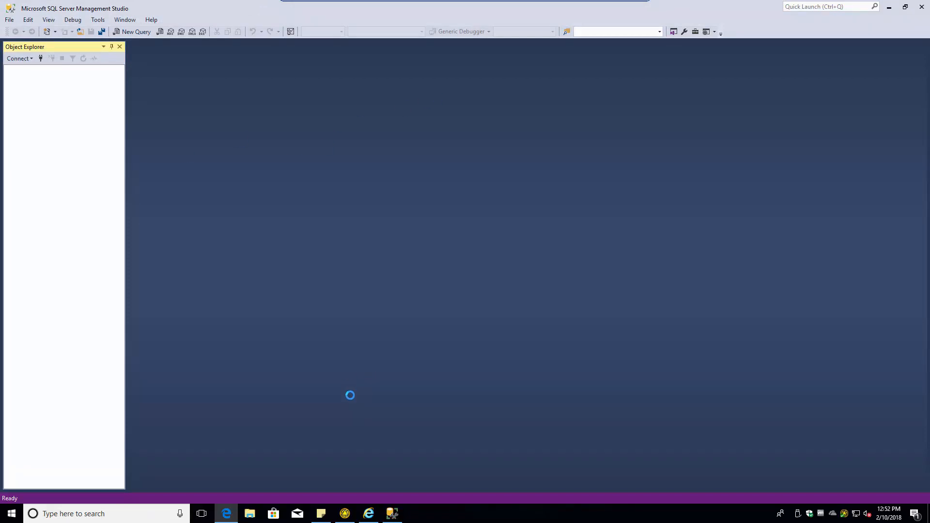
Return to the 7-Zip download page, save the 18.01 64-bit MSI installer and open its download folder
{"action": "key", "text": "alt+Tab"}
{"action": "key", "text": "alt+Tab"}
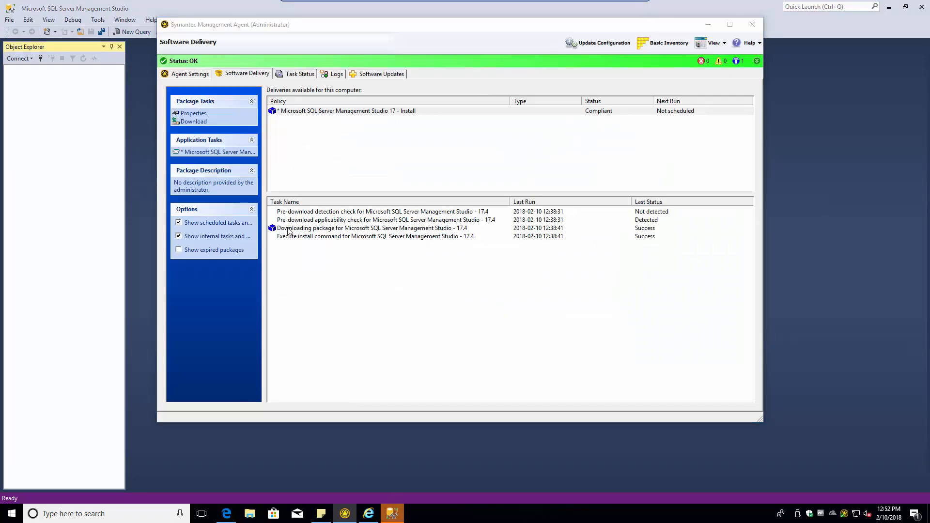
{"action": "left_click", "coordinate": [286, 228]}
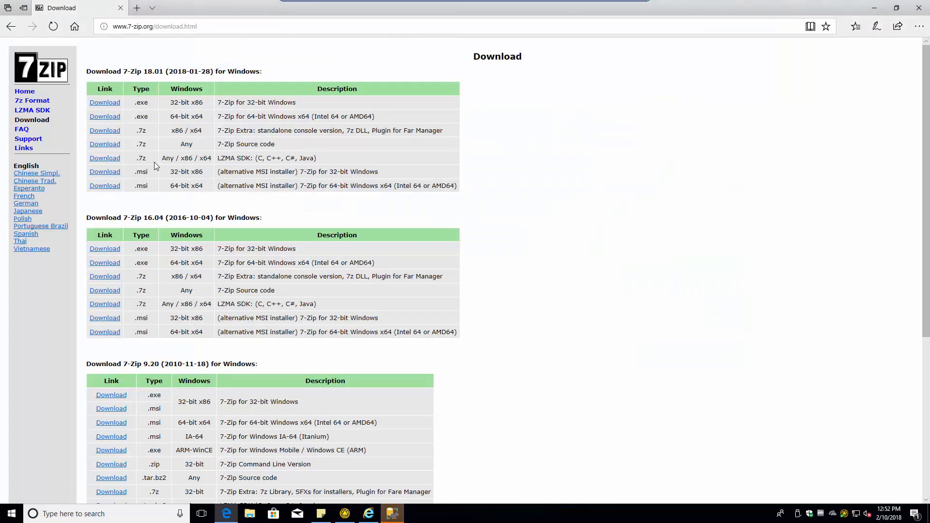
{"action": "left_click", "coordinate": [103, 187]}
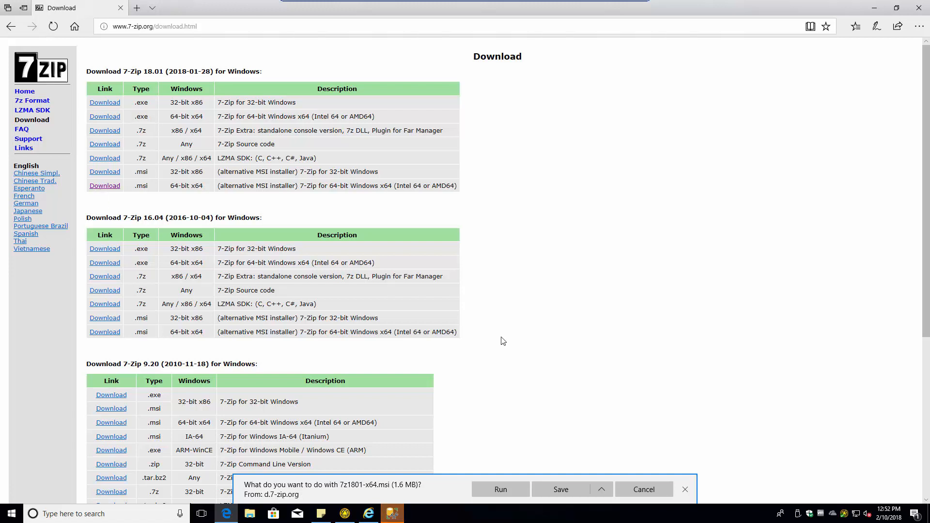
{"action": "left_click", "coordinate": [562, 490]}
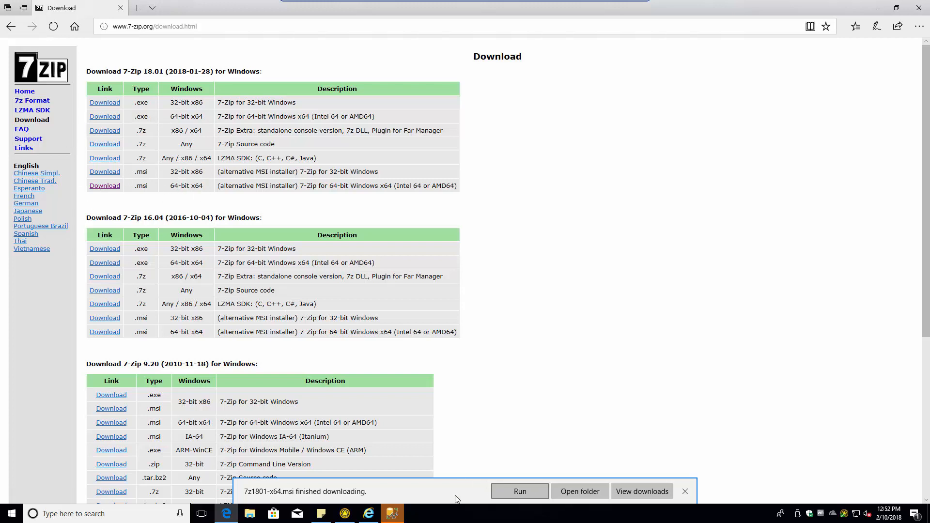
{"action": "left_click", "coordinate": [582, 493]}
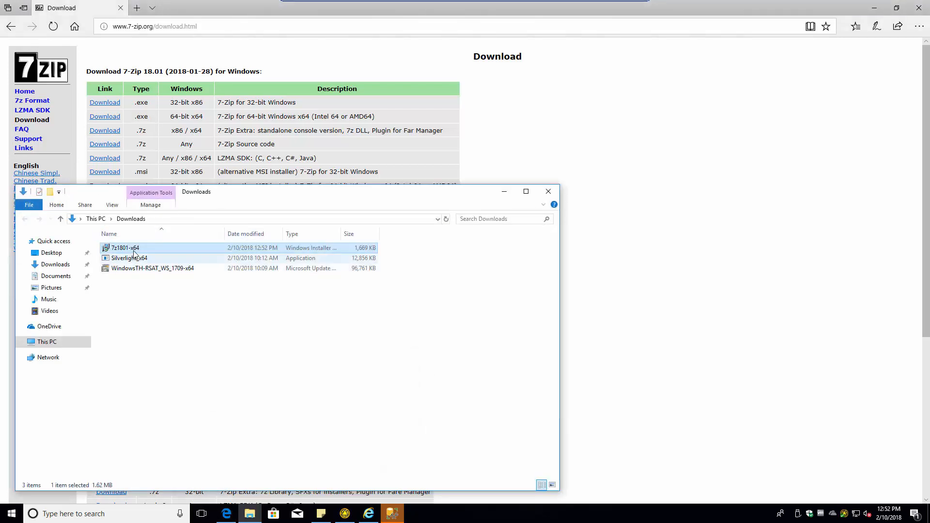
Place the 7z1801-x64 installer on the clipboard and open the 1.TestLab folder in the NSCap share on \\2k12
{"action": "left_click", "coordinate": [127, 250]}
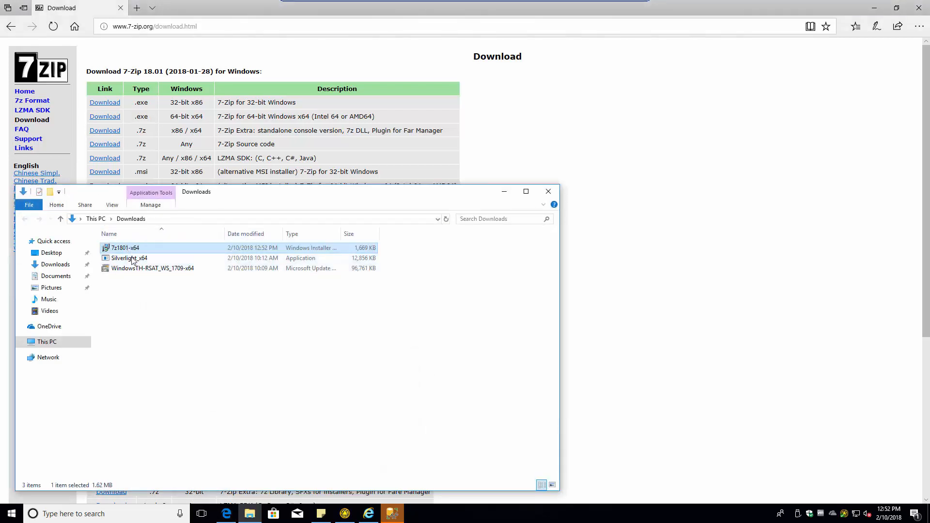
{"action": "double_click", "coordinate": [130, 250]}
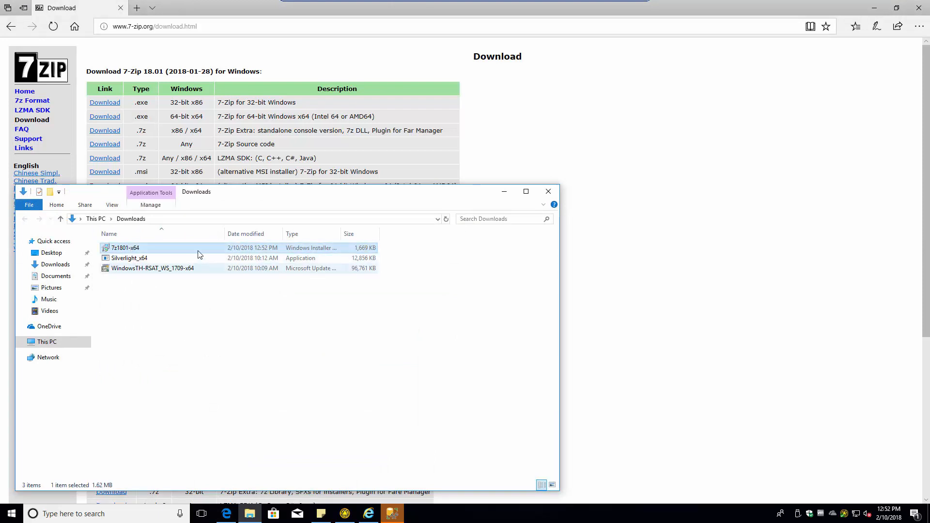
{"action": "key", "text": "alt+d"}
{"action": "type", "text": "\\\\2k"}
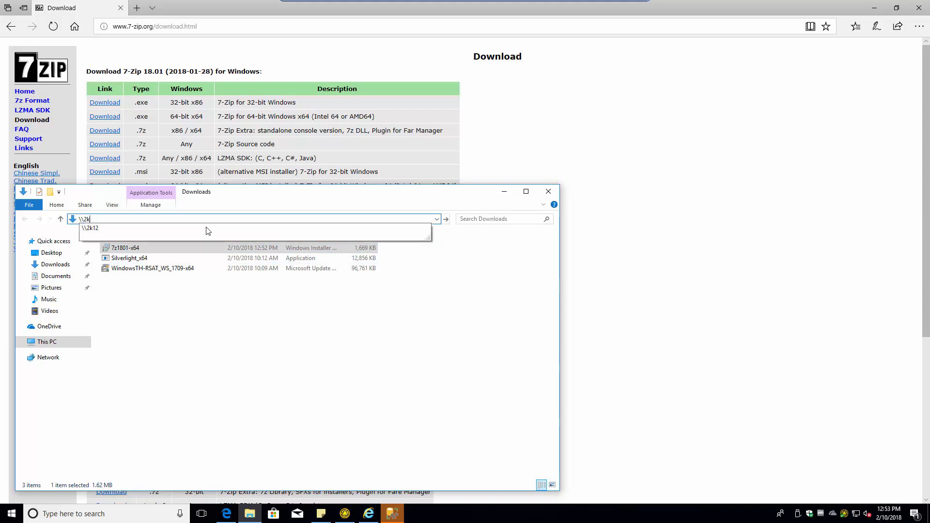
{"action": "left_click", "coordinate": [208, 228]}
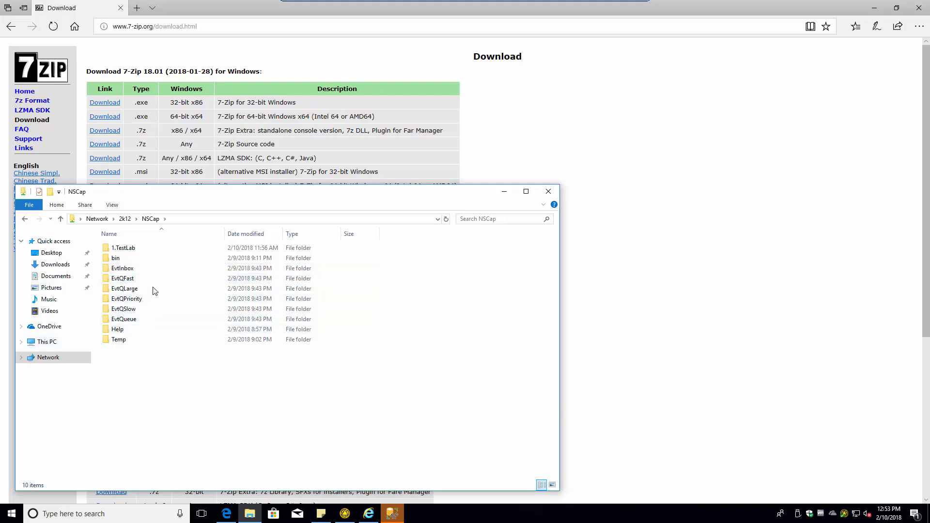
{"action": "double_click", "coordinate": [121, 248]}
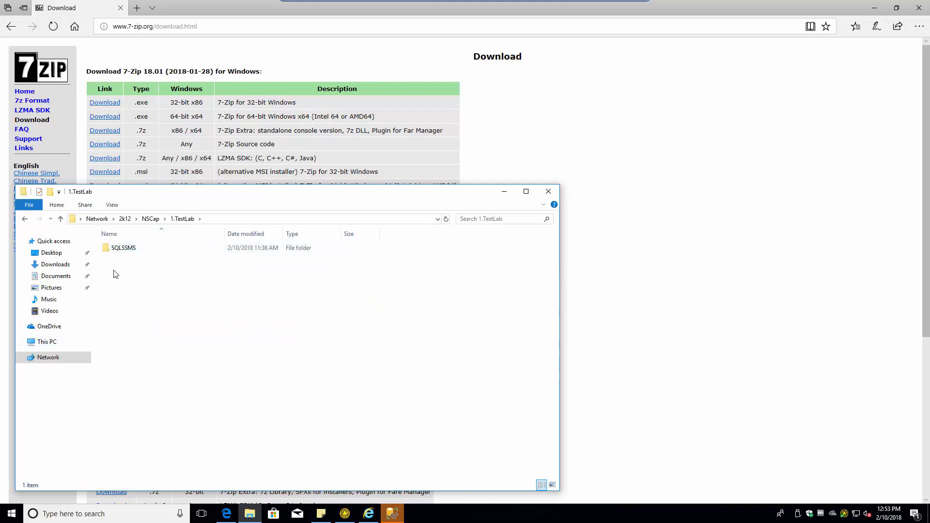
Create a folder named 7-zip inside 1.TestLab and paste the 7z1801-x64 installer into it
{"action": "right_click", "coordinate": [119, 273]}
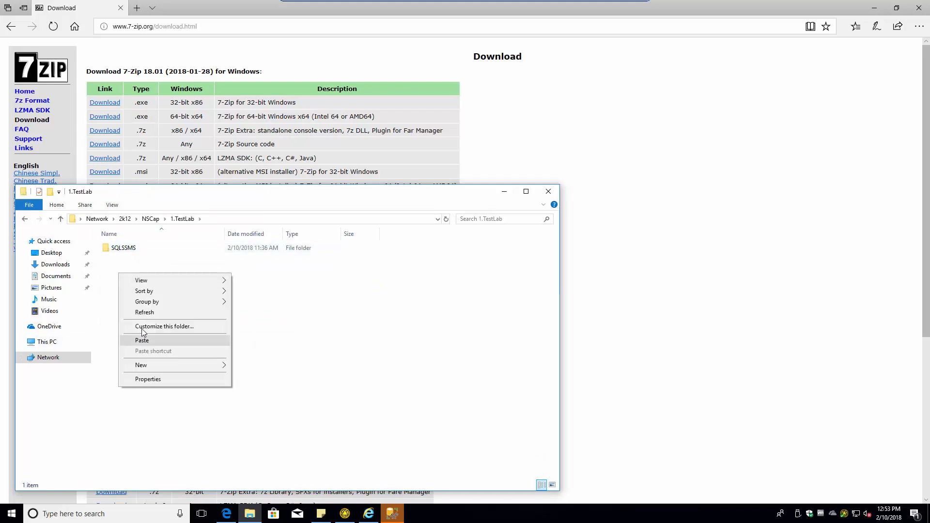
{"action": "mouse_move", "coordinate": [163, 365]}
{"action": "left_click", "coordinate": [265, 368]}
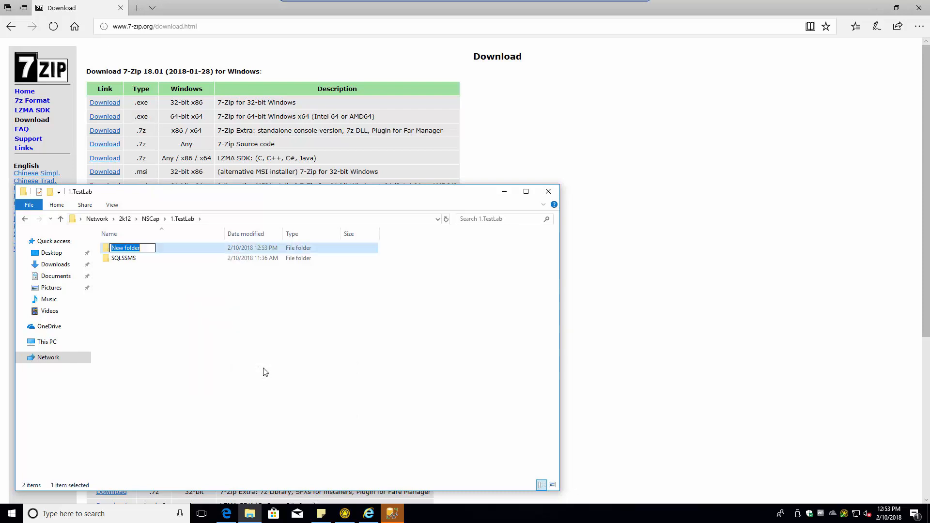
{"action": "type", "text": "7-zip"}
{"action": "key", "text": "Return"}
{"action": "key", "text": "Return"}
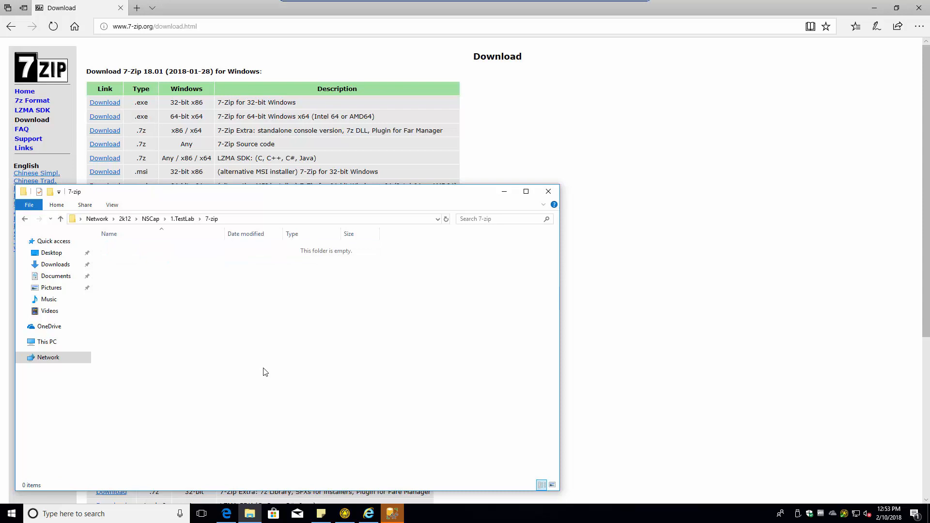
{"action": "key", "text": "ctrl+v"}
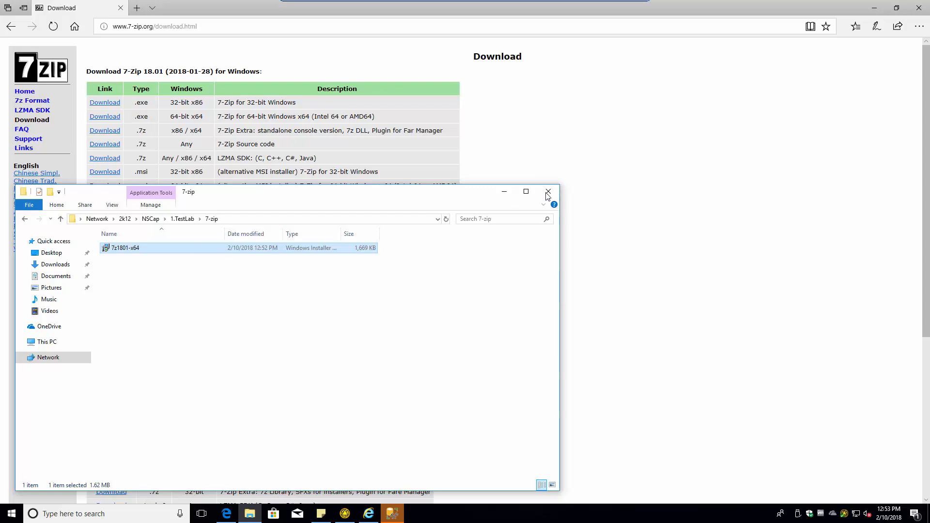
Clear the open windows, switch to SQL Server Management Studio and connect to the Database Engine server sql using Windows Authentication
{"action": "left_click_drag", "start_coordinate": [434, 192], "coordinate": [599, 158]}
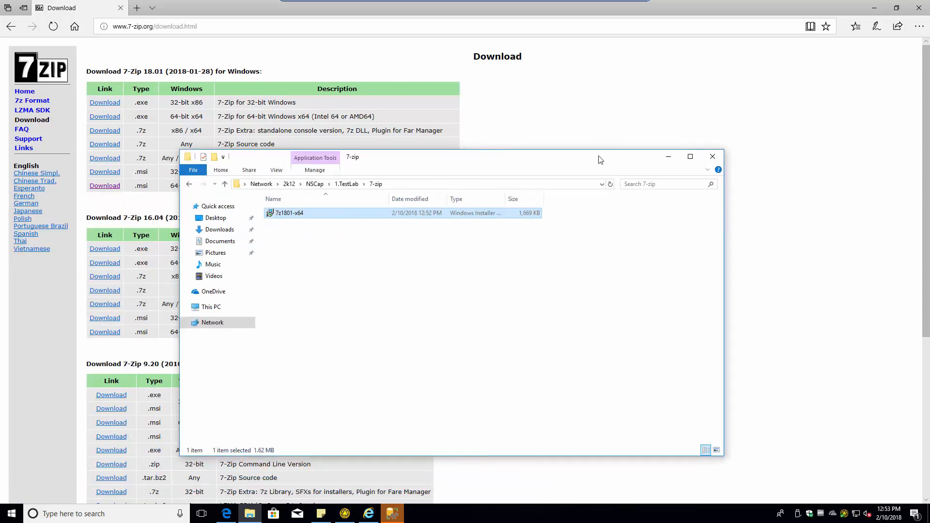
{"action": "left_click", "coordinate": [878, 11]}
{"action": "left_click", "coordinate": [878, 11]}
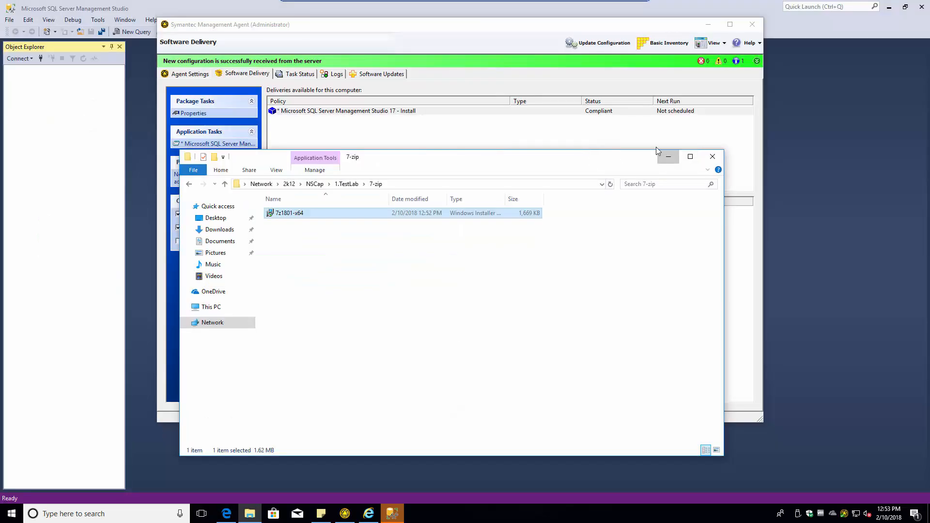
{"action": "left_click", "coordinate": [658, 152]}
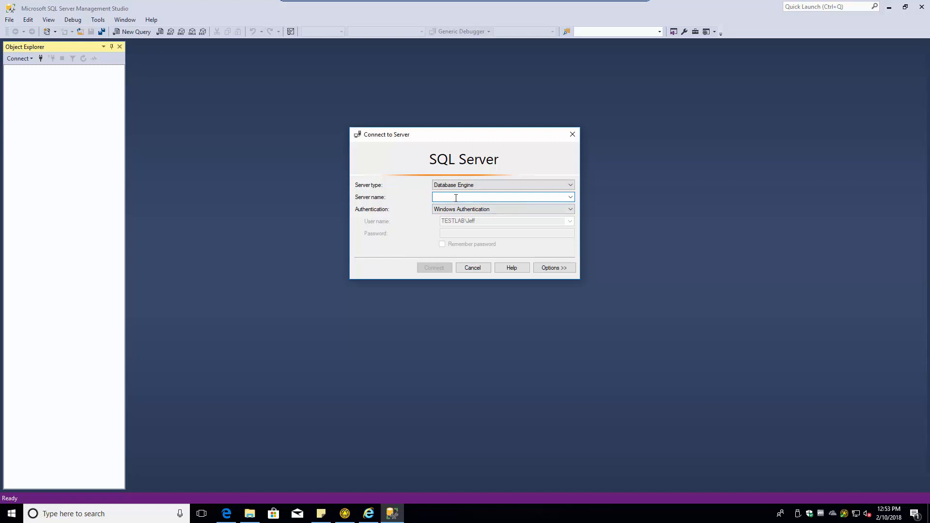
{"action": "type", "text": "sql"}
{"action": "key", "text": "Return"}
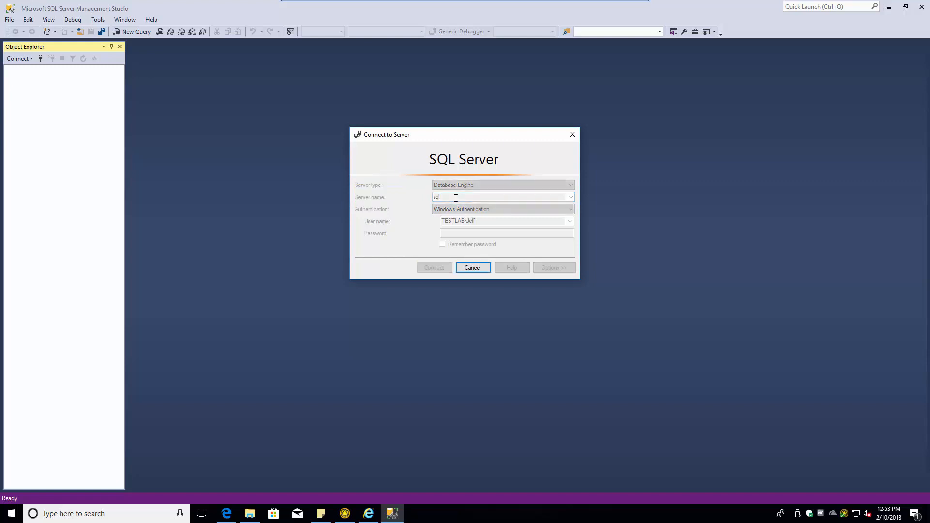
Create a new query containing "select * from vcomputer" and execute it
{"action": "left_click", "coordinate": [132, 31]}
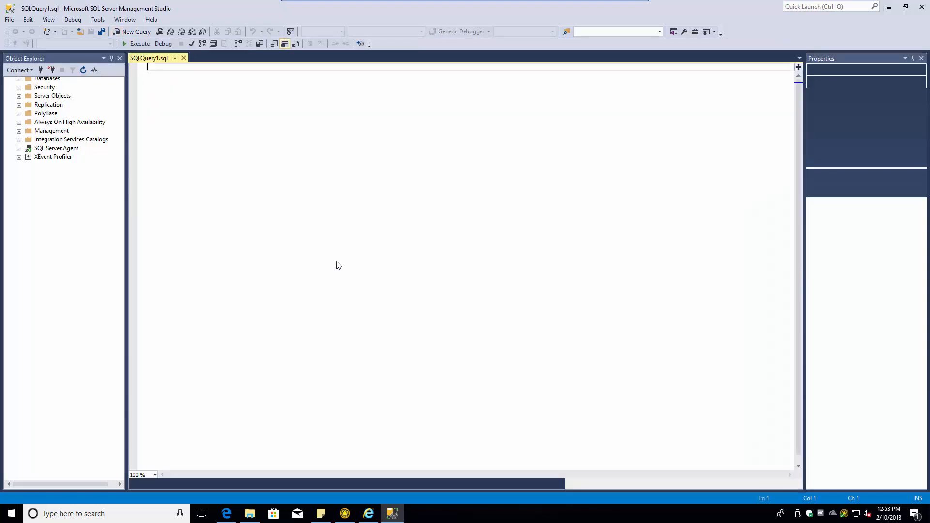
{"action": "type", "text": "sele"}
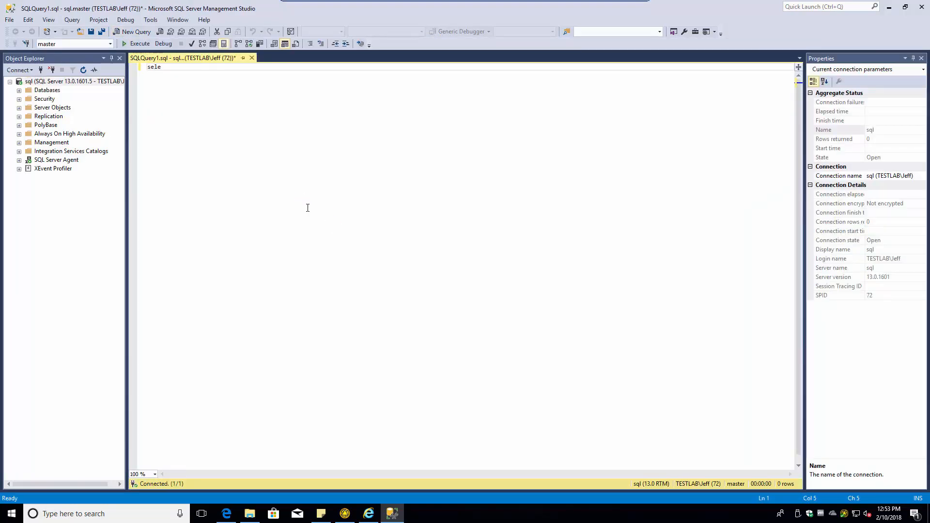
{"action": "type", "text": "ct *"}
{"action": "key", "text": "Return"}
{"action": "type", "text": "from"}
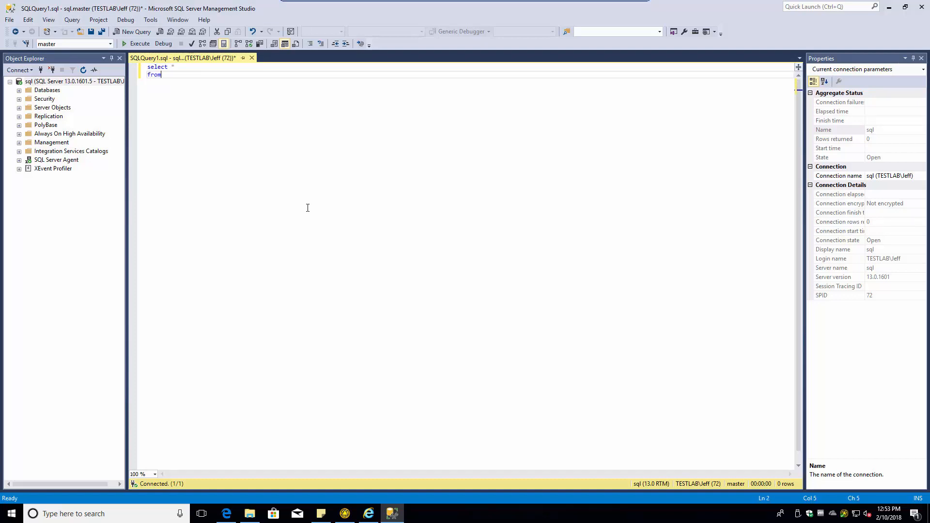
{"action": "type", "text": " vcomputer"}
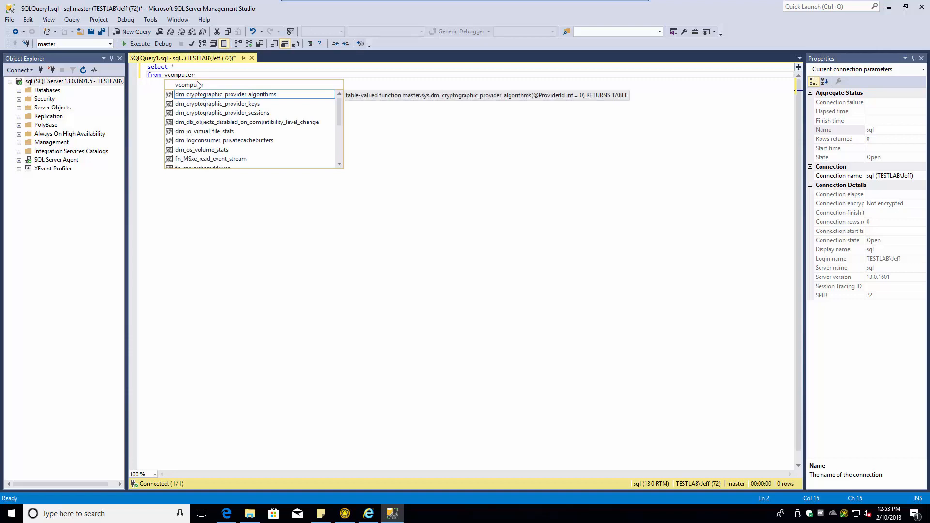
{"action": "key", "text": "F5"}
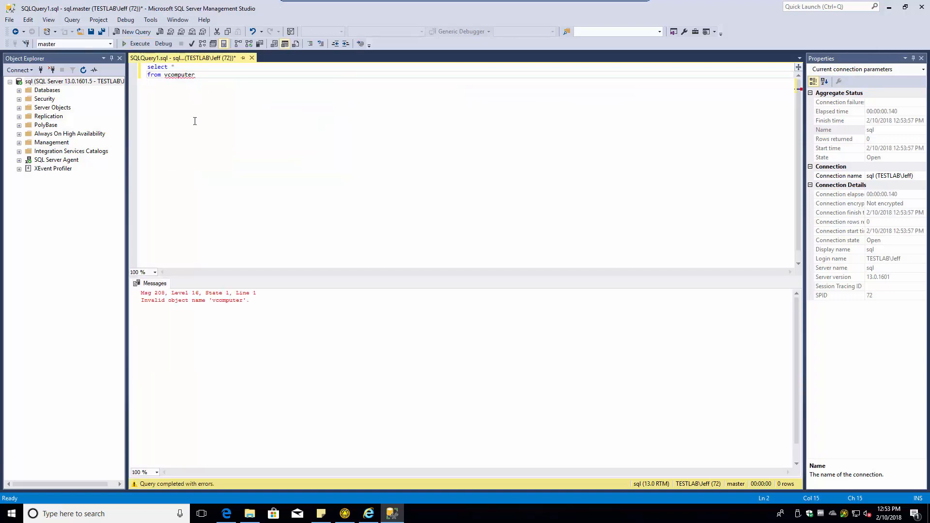
Try replacing the table name vcomputer in the query with inv_aex
{"action": "left_click_drag", "start_coordinate": [164, 76], "coordinate": [241, 78]}
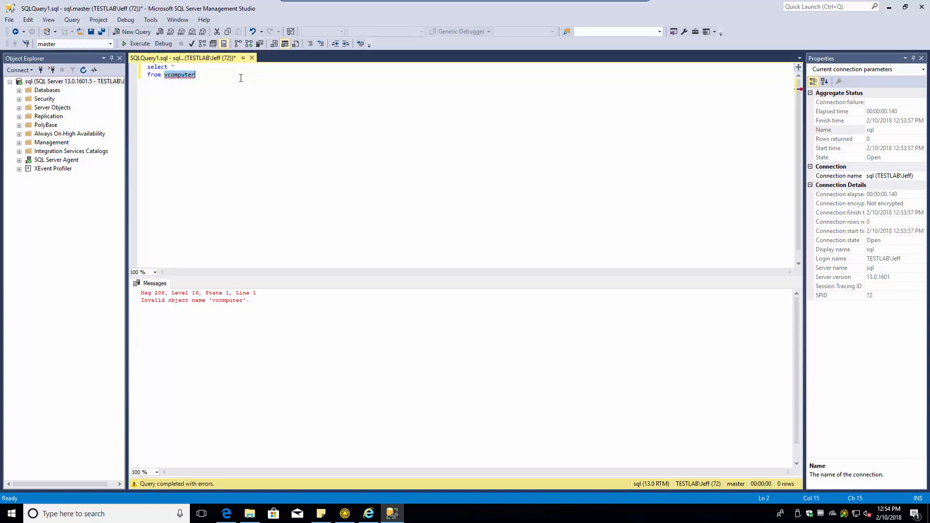
{"action": "type", "text": "vcomp"}
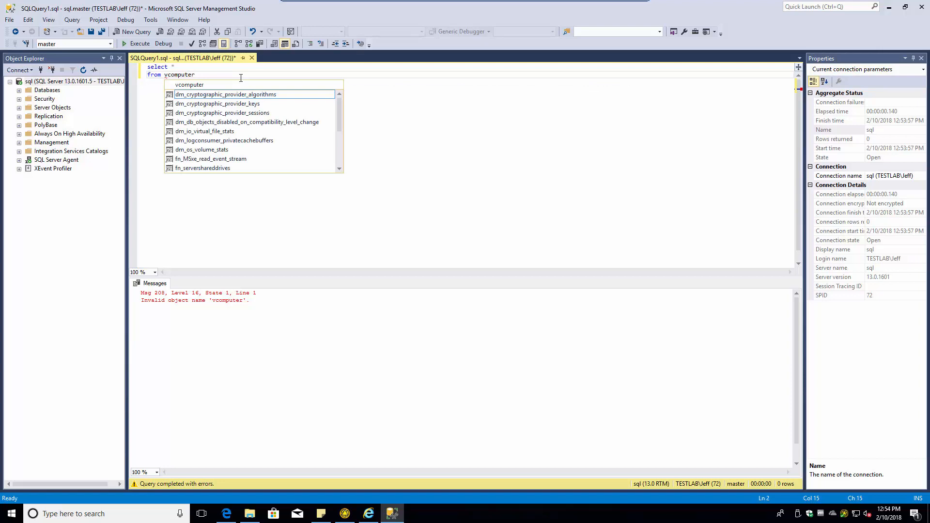
{"action": "key", "text": "BackSpace"}
{"action": "key", "text": "BackSpace"}
{"action": "key", "text": "BackSpace"}
{"action": "key", "text": "BackSpace"}
{"action": "key", "text": "BackSpace"}
{"action": "key", "text": "BackSpace"}
{"action": "key", "text": "BackSpace"}
{"action": "key", "text": "BackSpace"}
{"action": "key", "text": "BackSpace"}
{"action": "type", "text": "inv_aex"}
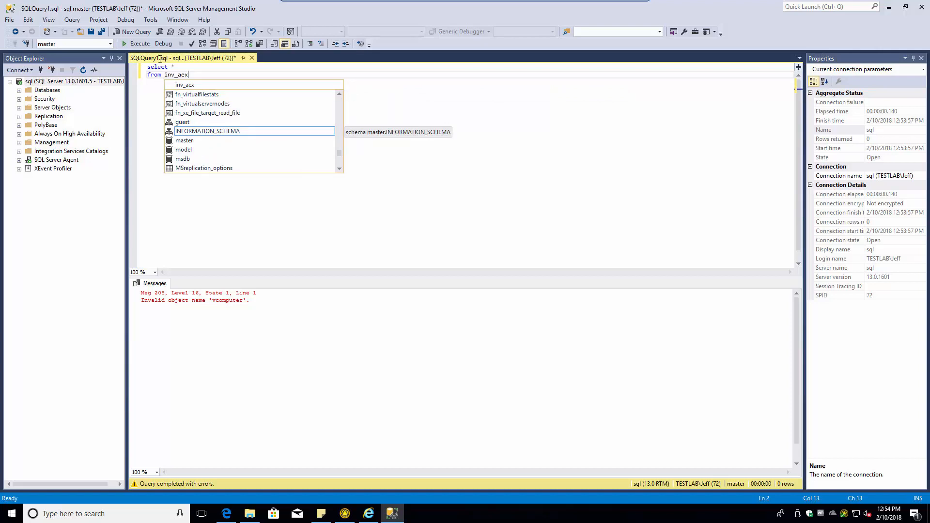
Expand the server's Databases, select Symantec_CMDB, and set the query's table name to vcomputer
{"action": "left_click", "coordinate": [37, 82]}
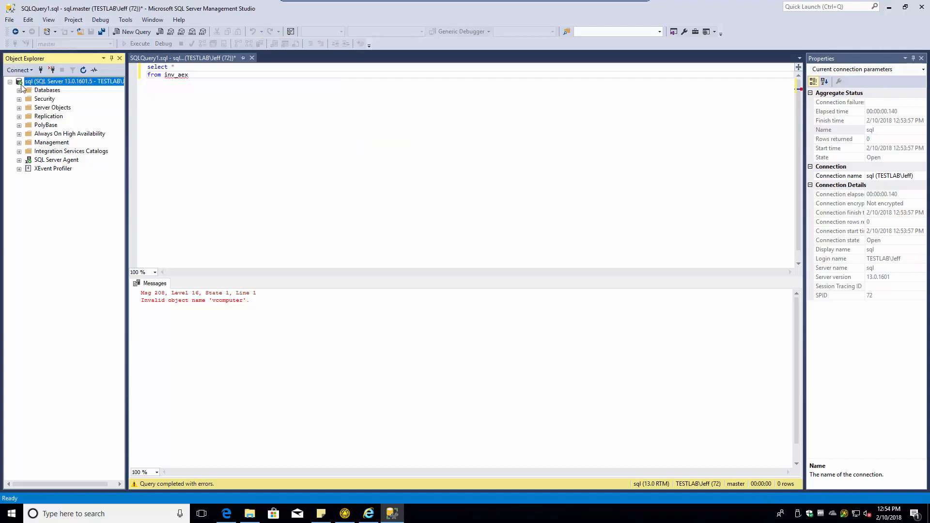
{"action": "left_click", "coordinate": [19, 90]}
{"action": "left_click", "coordinate": [52, 135]}
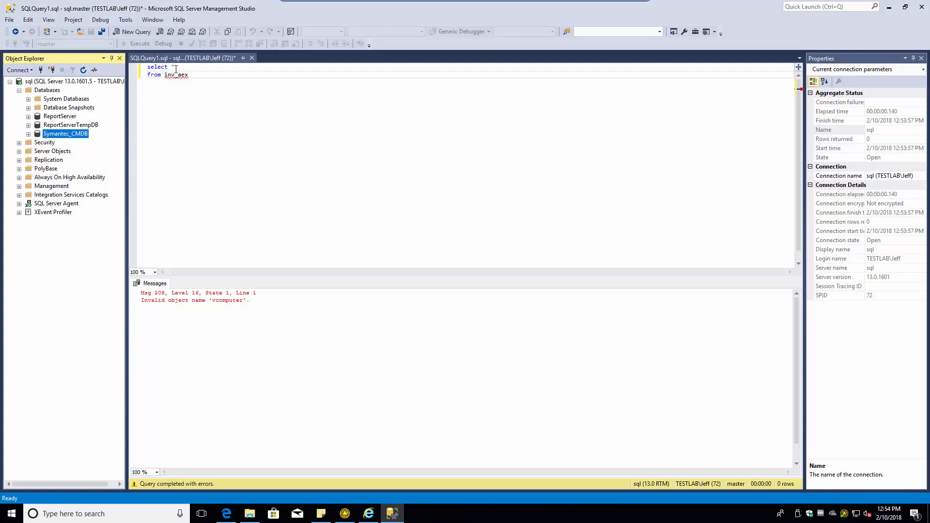
{"action": "left_click_drag", "start_coordinate": [188, 77], "coordinate": [167, 77]}
{"action": "type", "text": "vc"}
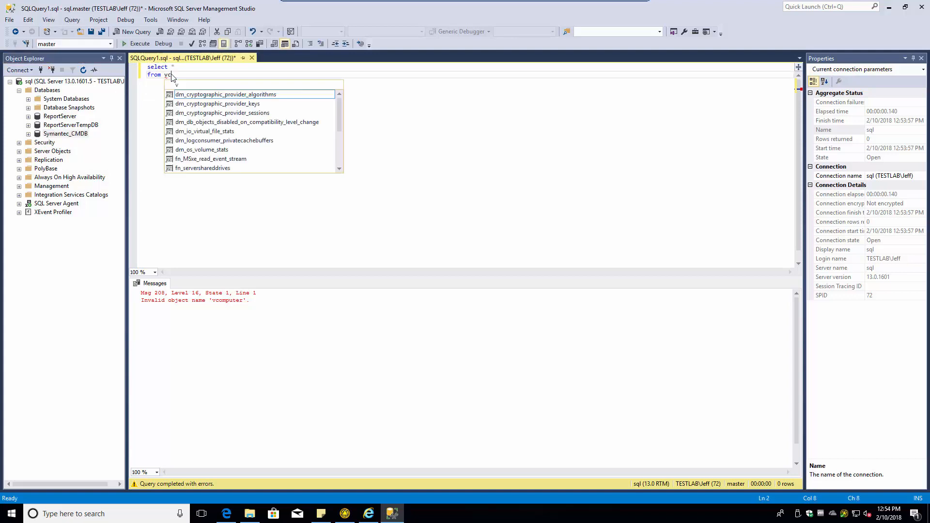
{"action": "type", "text": "omputer"}
Set the query's database to Symantec_CMDB and execute the vcomputer query
{"action": "left_click", "coordinate": [113, 43]}
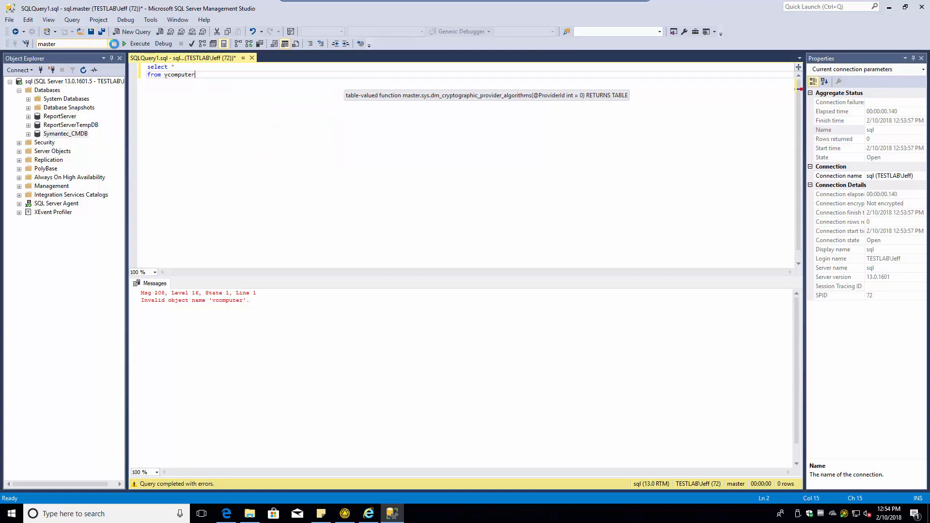
{"action": "left_click", "coordinate": [60, 101]}
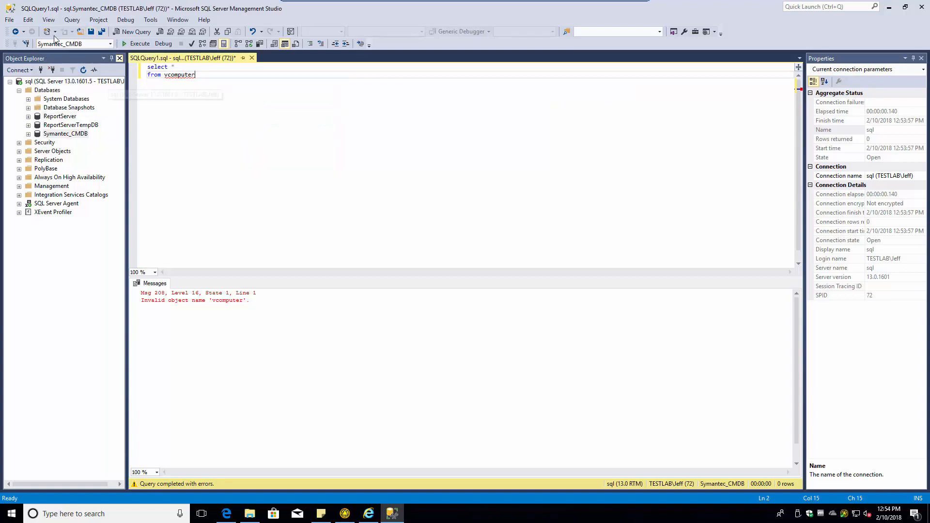
{"action": "left_click_drag", "start_coordinate": [207, 76], "coordinate": [165, 75]}
{"action": "type", "text": "v"}
{"action": "left_click", "coordinate": [137, 43]}
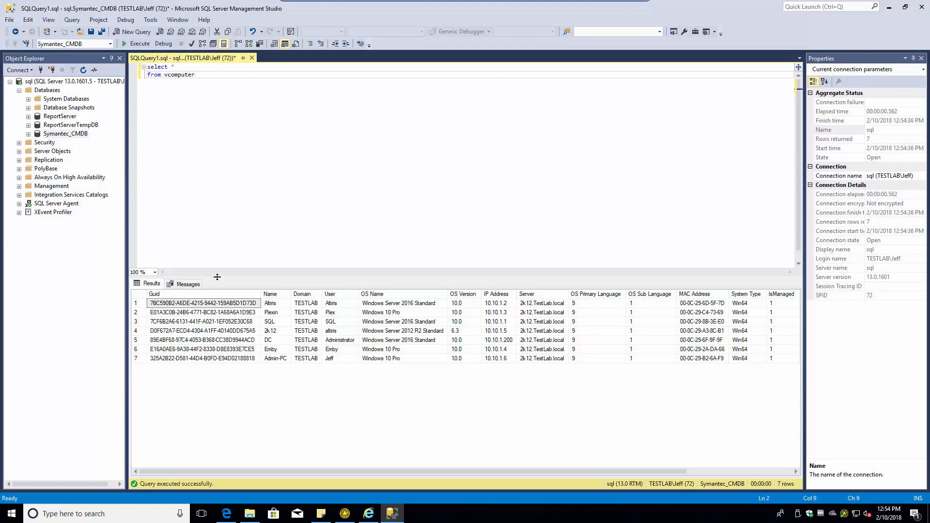
Enlarge the query results area and examine the OS Version values of the listed computers
{"action": "left_click_drag", "start_coordinate": [217, 277], "coordinate": [225, 144]}
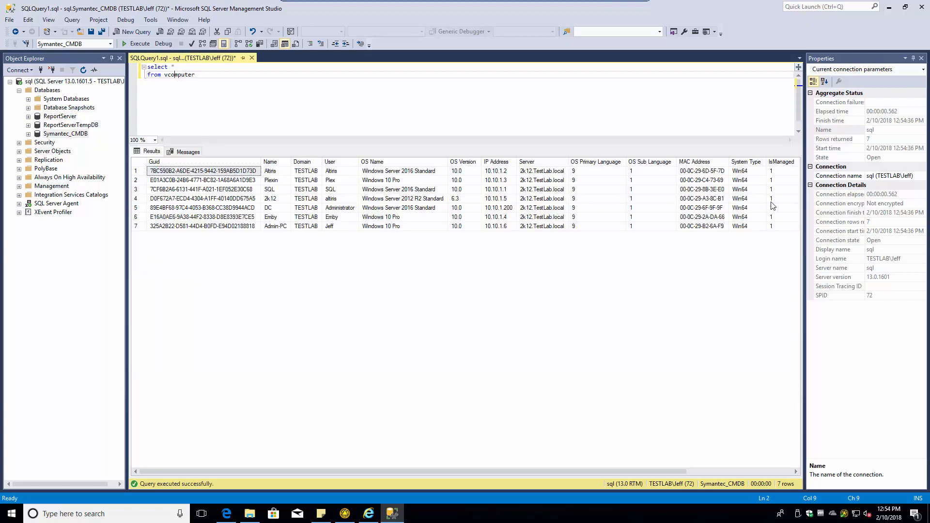
{"action": "left_click", "coordinate": [466, 165]}
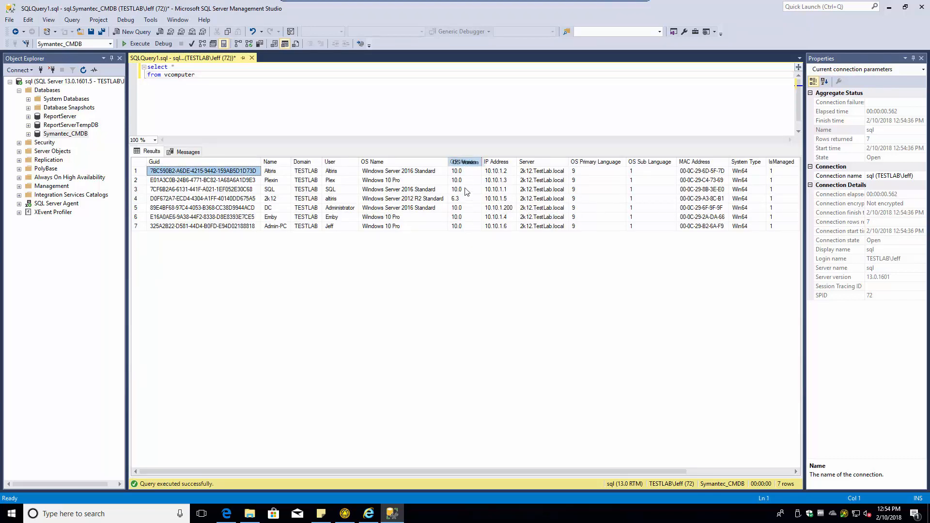
{"action": "left_click_drag", "start_coordinate": [461, 172], "coordinate": [436, 250]}
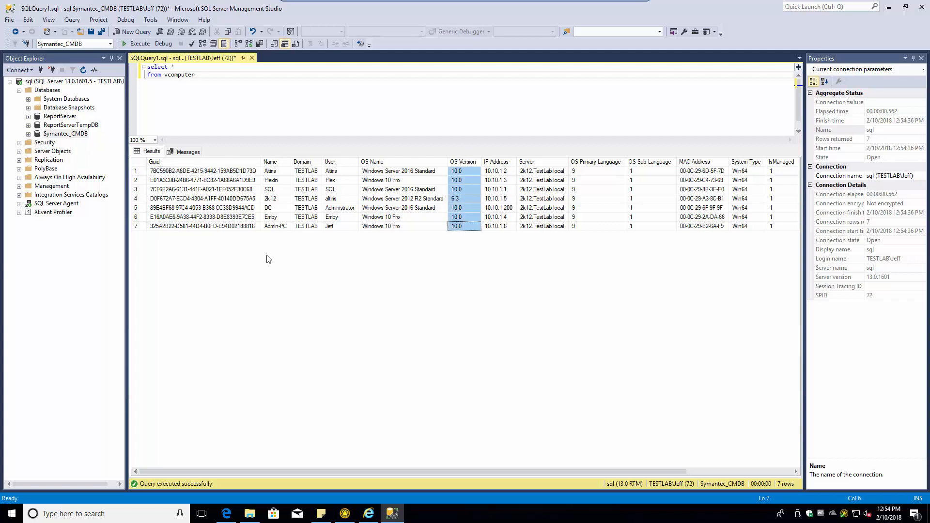
{"action": "left_click", "coordinate": [327, 200]}
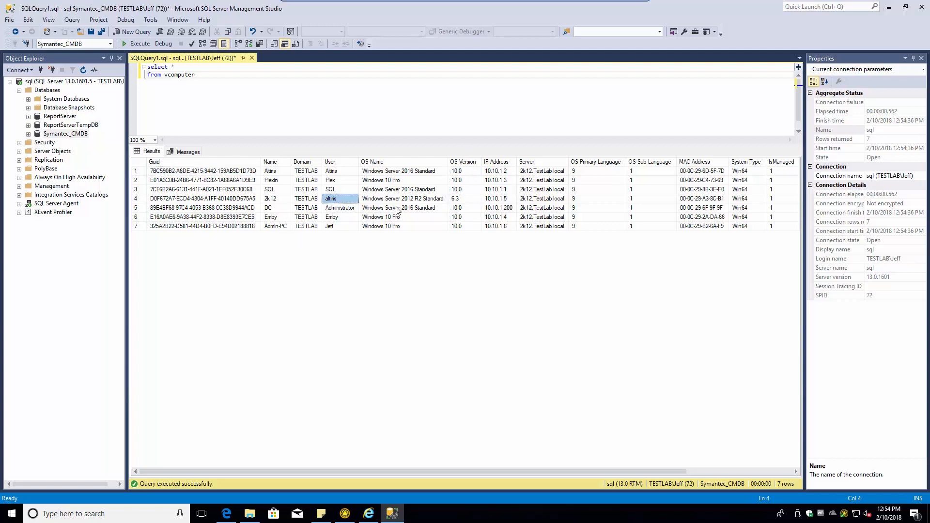
{"action": "left_click_drag", "start_coordinate": [457, 208], "coordinate": [457, 222]}
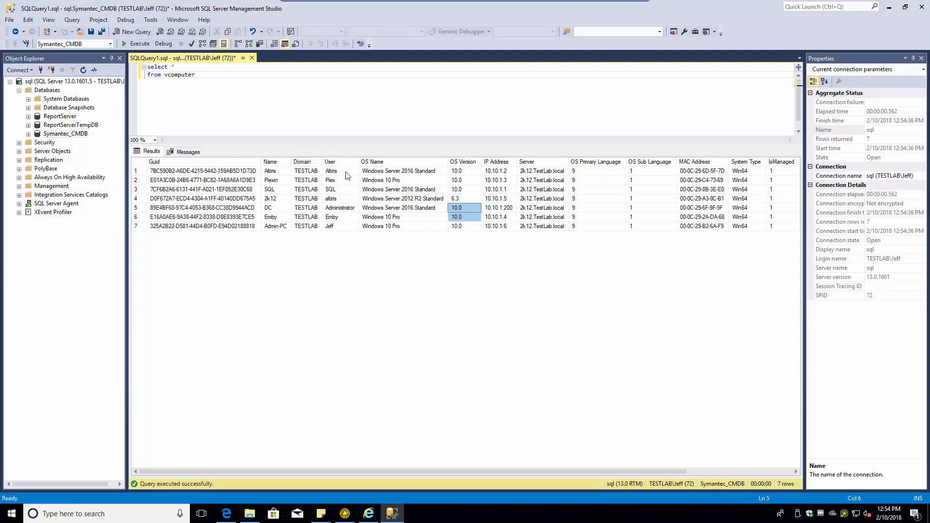
Minimize SQL Server Management Studio and the 7-Zip download page, and switch to the Symantec Management Console
{"action": "left_click", "coordinate": [889, 8]}
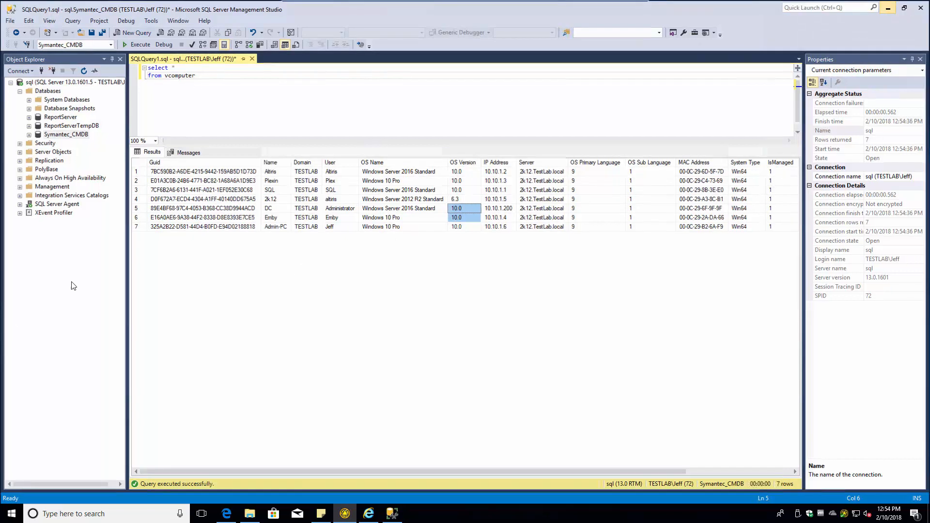
{"action": "left_click", "coordinate": [230, 507]}
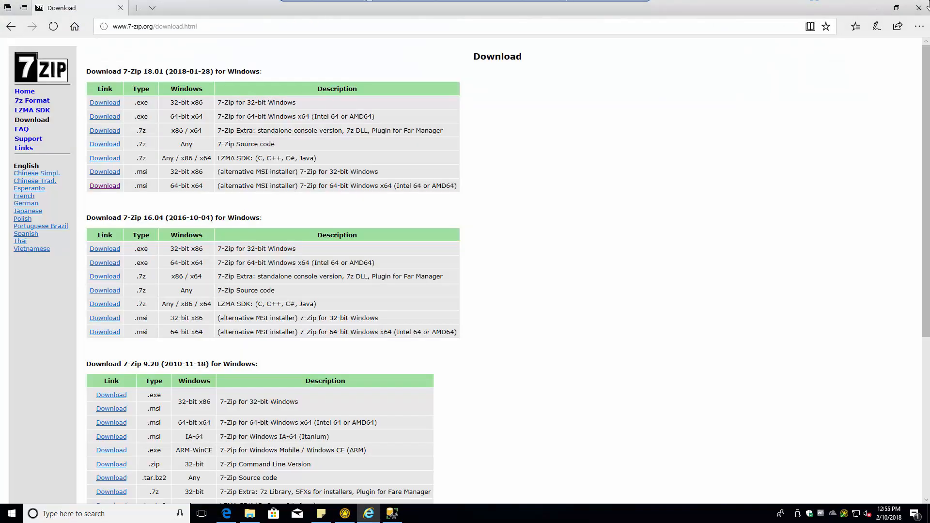
{"action": "left_click", "coordinate": [875, 9]}
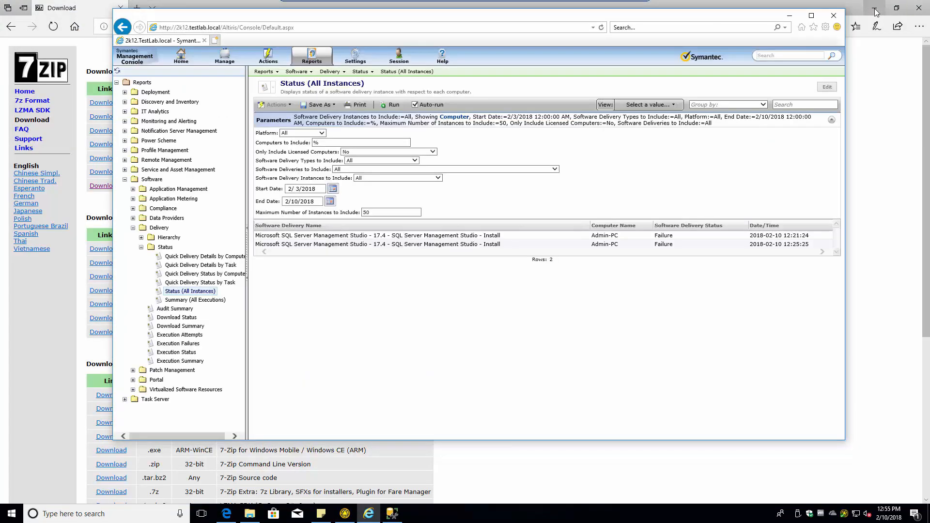
{"action": "left_click", "coordinate": [876, 12]}
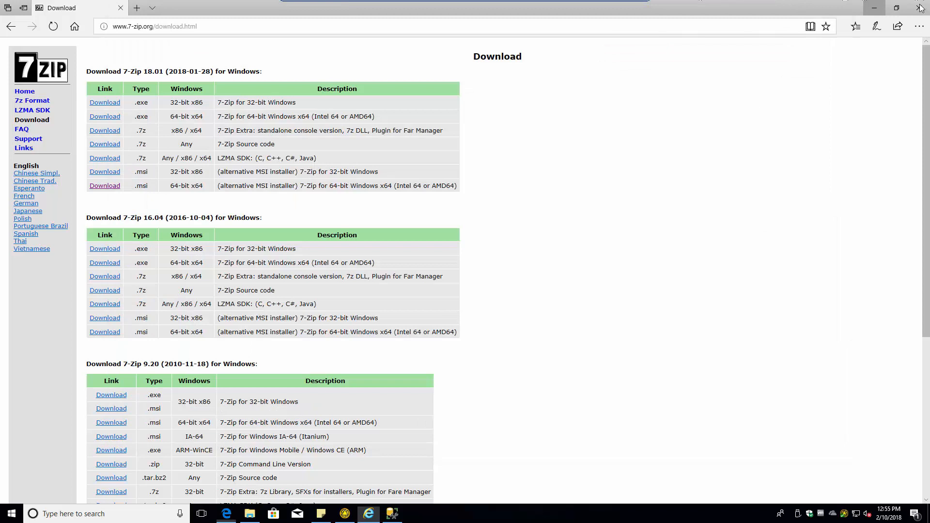
{"action": "left_click", "coordinate": [875, 9]}
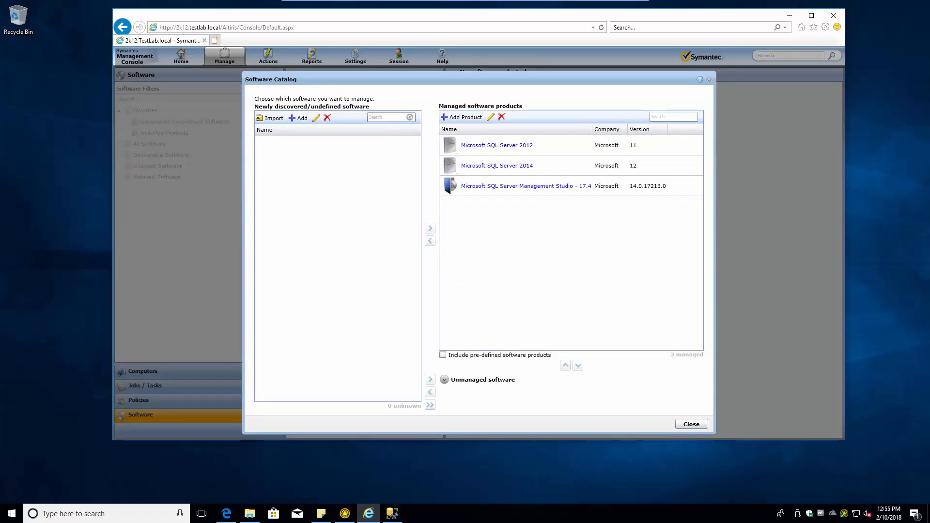
Close the Software Catalog and start a software import from the Software view
{"action": "left_click", "coordinate": [302, 119]}
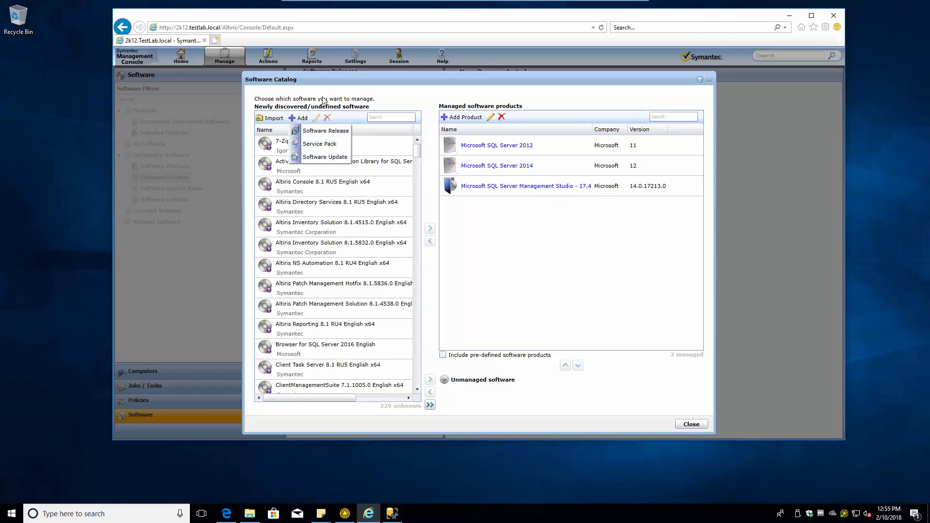
{"action": "left_click", "coordinate": [693, 425]}
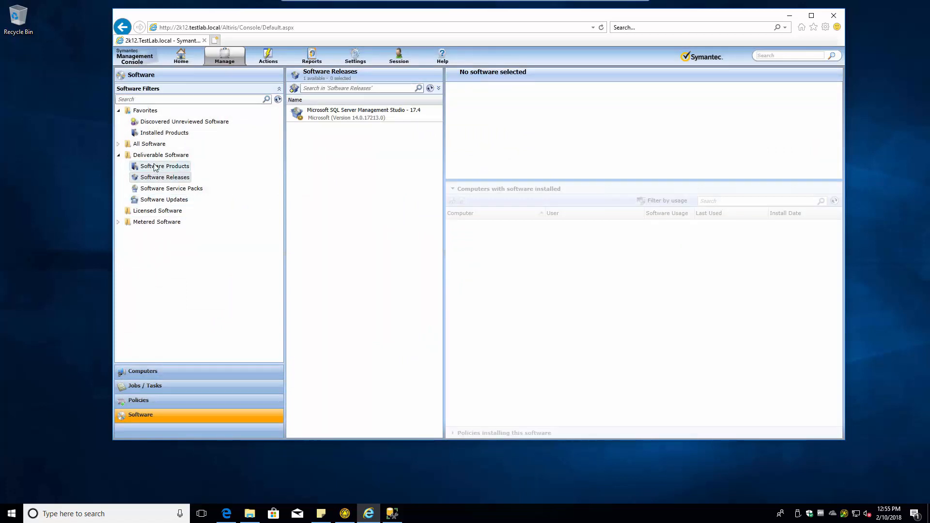
{"action": "right_click", "coordinate": [146, 259]}
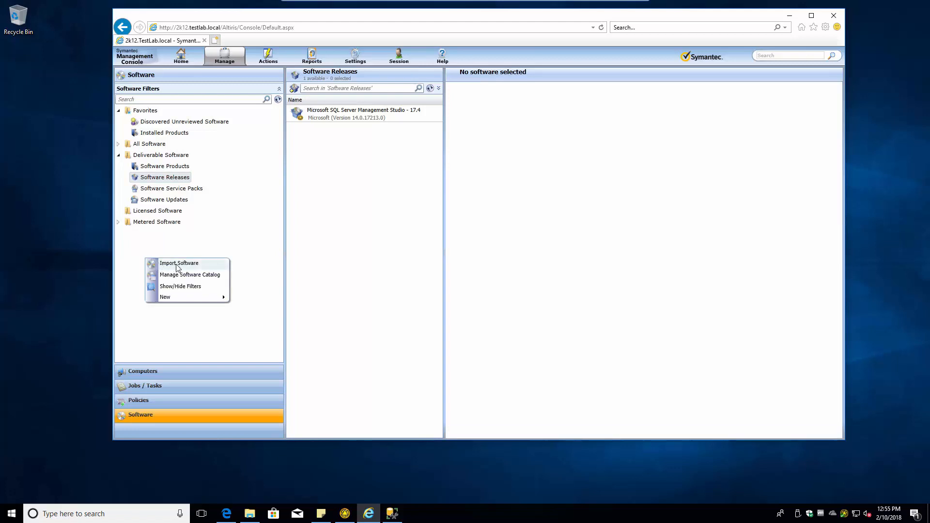
{"action": "left_click", "coordinate": [178, 263]}
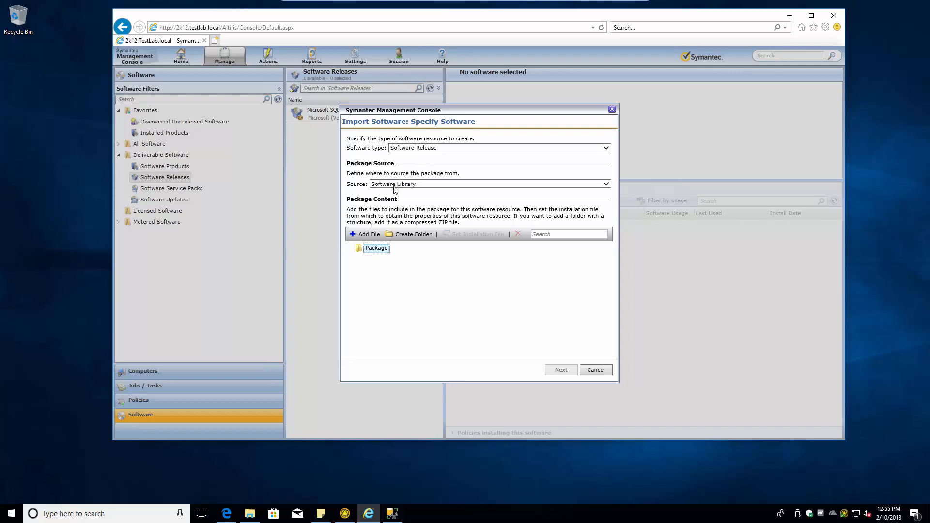
Add the 7-Zip installer 7z1801-x64.msi from \\2k12\NSCap\1.TestLab\7-zip to the software package contents
{"action": "left_click", "coordinate": [369, 237]}
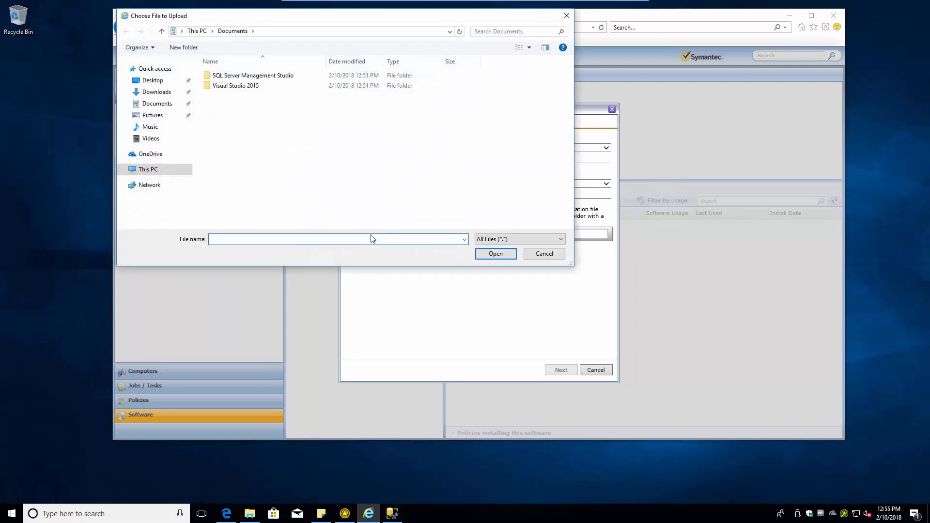
{"action": "type", "text": "\\2k12"}
{"action": "key", "text": "Return"}
{"action": "type", "text": "n"}
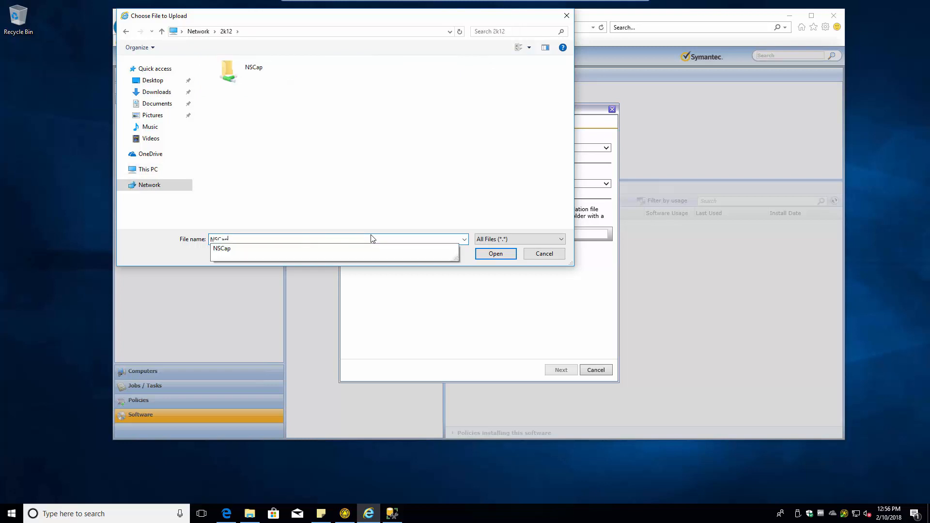
{"action": "key", "text": "Return"}
{"action": "double_click", "coordinate": [229, 76]}
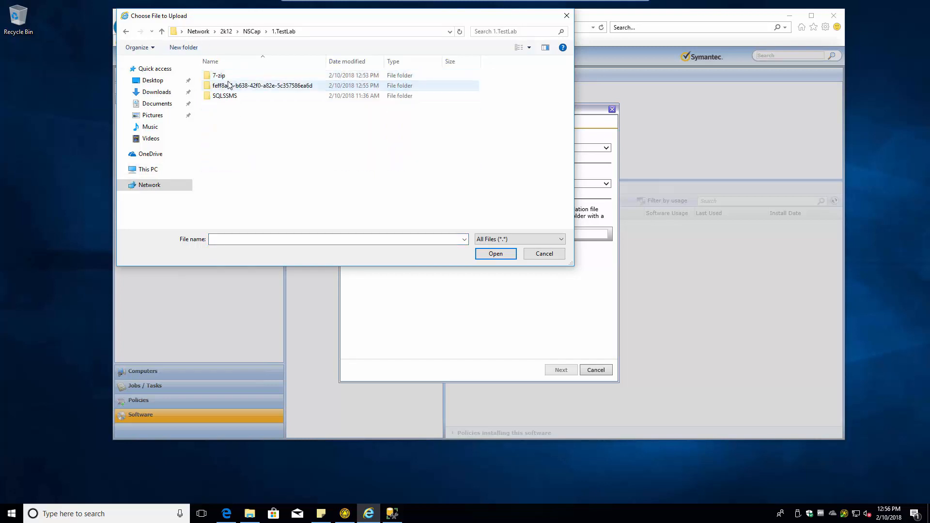
{"action": "double_click", "coordinate": [219, 75]}
{"action": "double_click", "coordinate": [223, 75]}
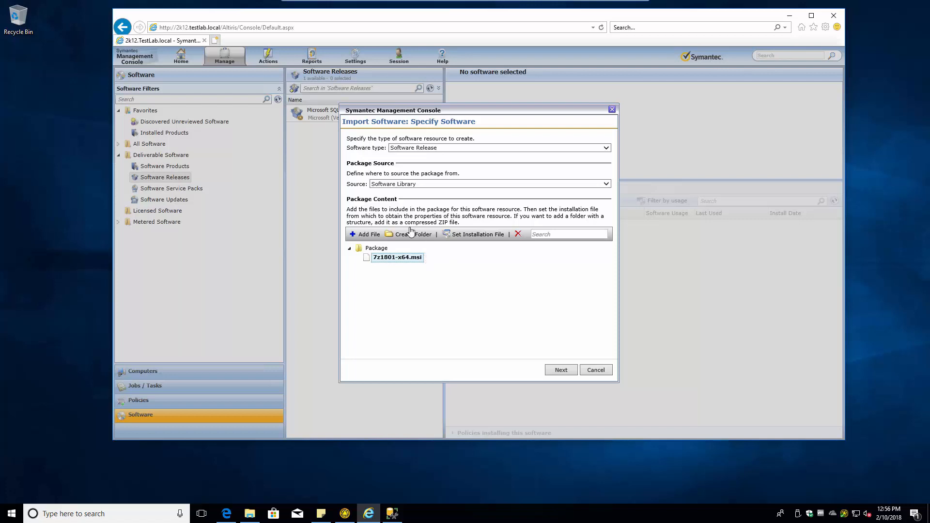
Shorten the new software resource's name to "7-Zip 18.01 (x64 edition)" and create it
{"action": "left_click", "coordinate": [561, 371]}
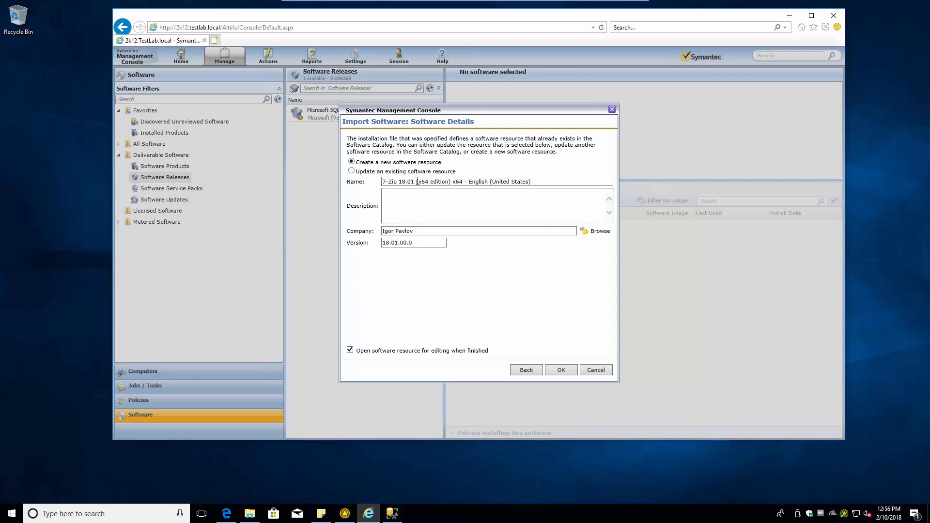
{"action": "left_click_drag", "start_coordinate": [452, 182], "coordinate": [586, 183]}
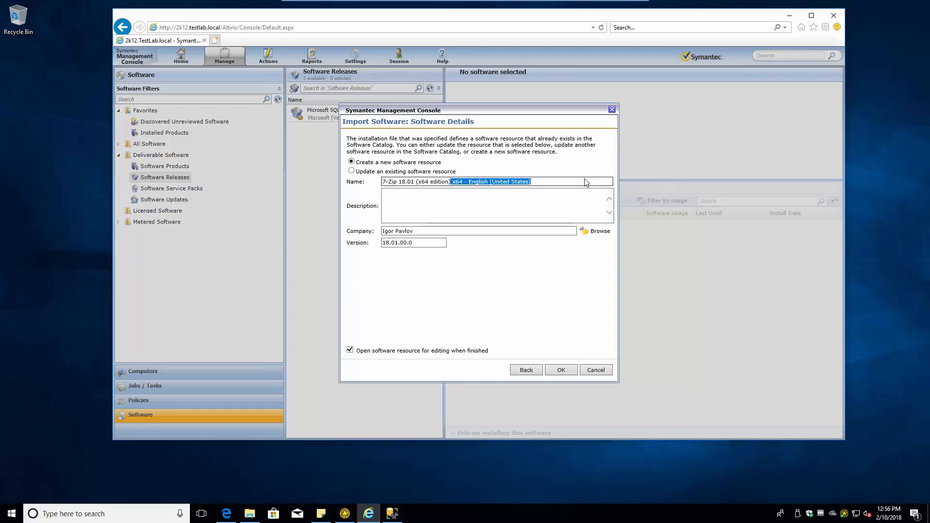
{"action": "key", "text": "Delete"}
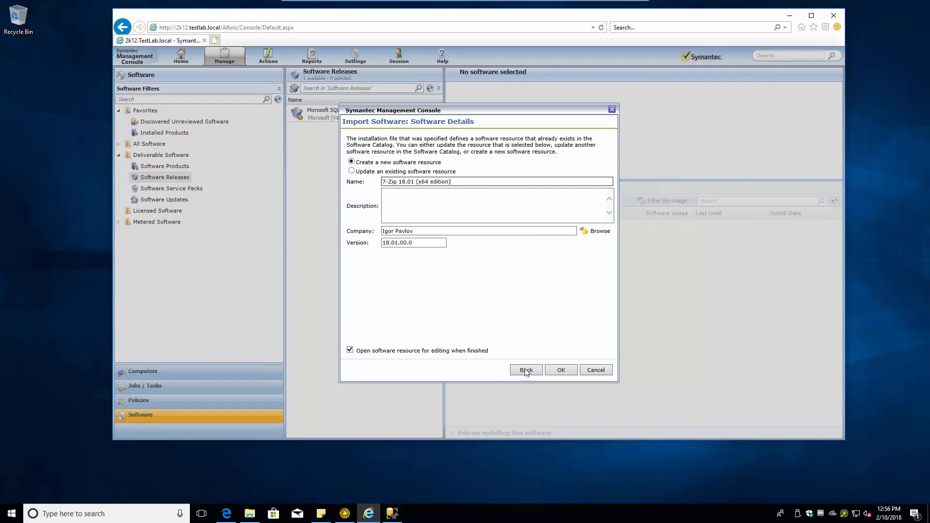
{"action": "left_click", "coordinate": [570, 372]}
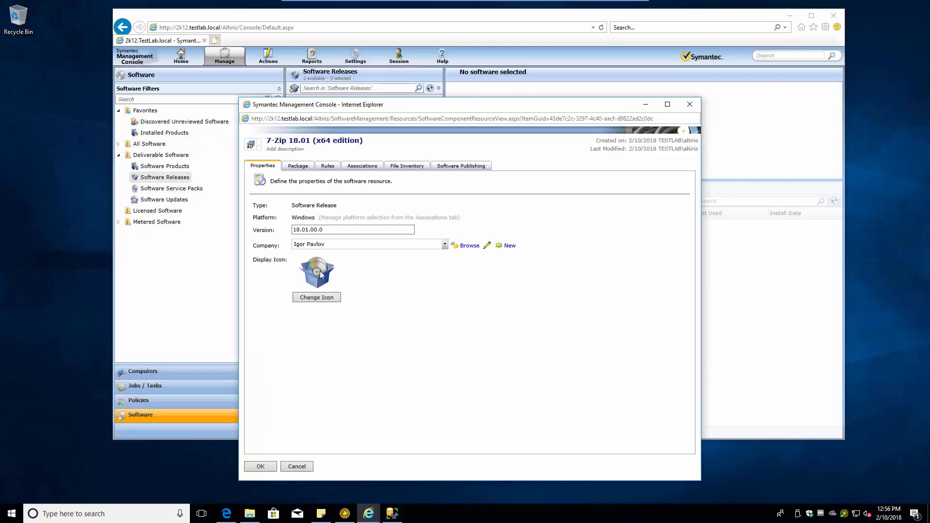
{"action": "left_click", "coordinate": [319, 297]}
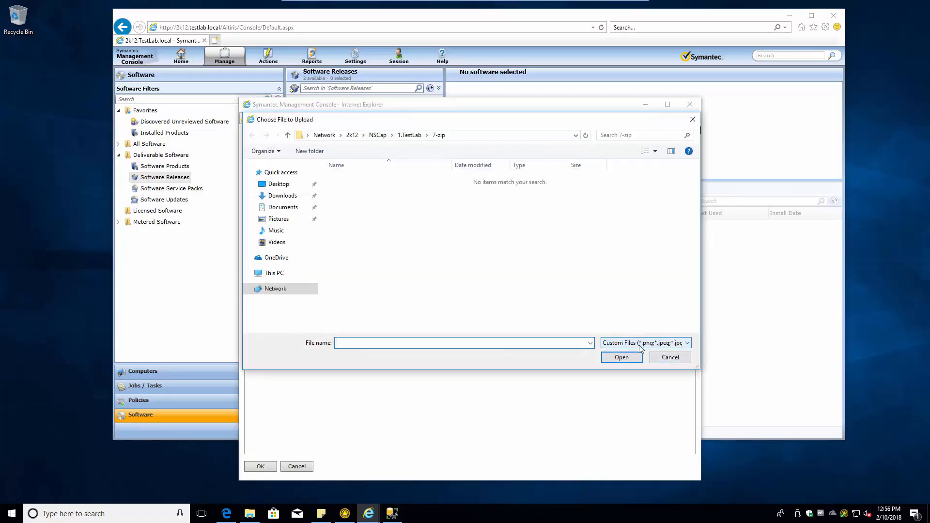
{"action": "left_click", "coordinate": [678, 343]}
{"action": "left_click", "coordinate": [670, 358]}
Open the package's "Install for all users" command line for editing and append the /qb! switch after ALLUSERS=2
{"action": "left_click", "coordinate": [298, 166]}
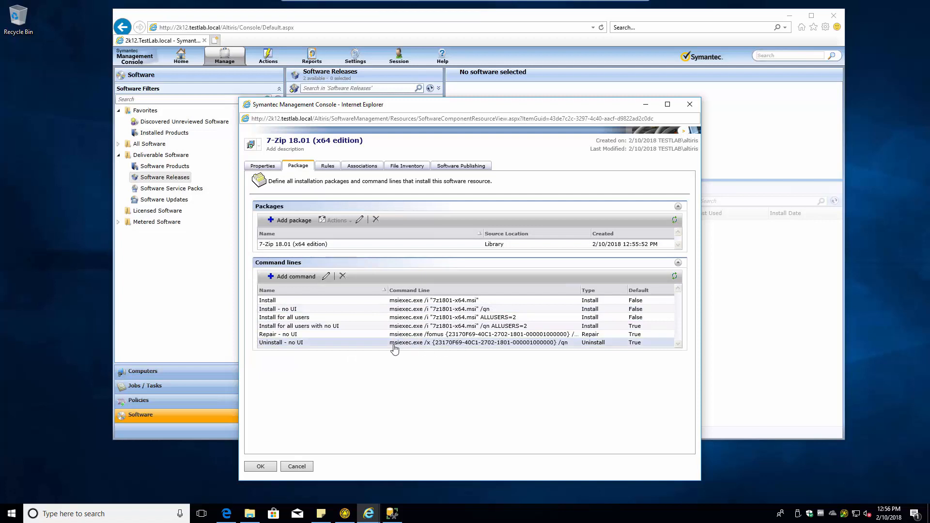
{"action": "left_click", "coordinate": [391, 309]}
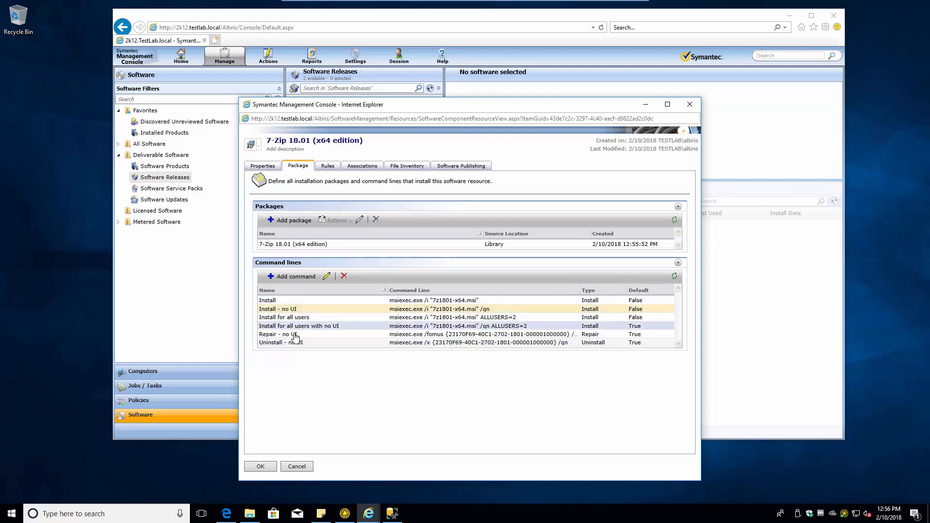
{"action": "left_click", "coordinate": [279, 301]}
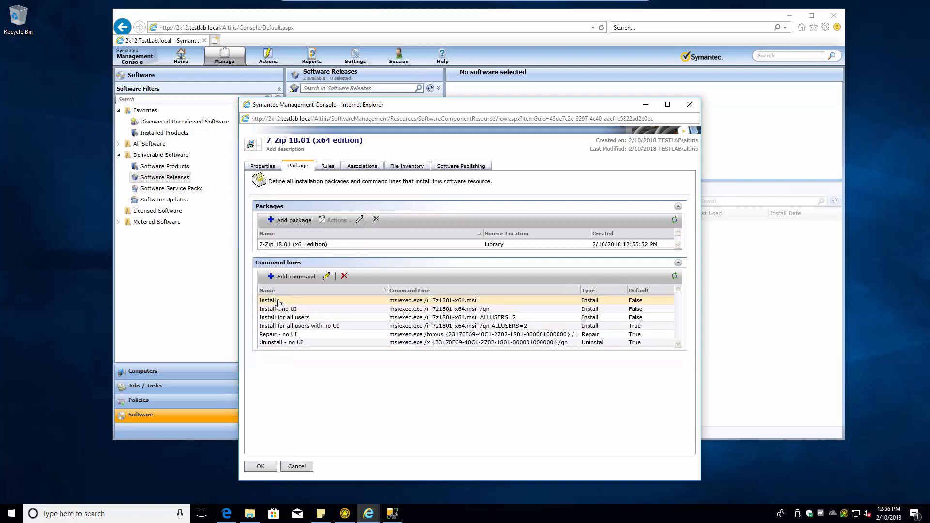
{"action": "left_click", "coordinate": [313, 318]}
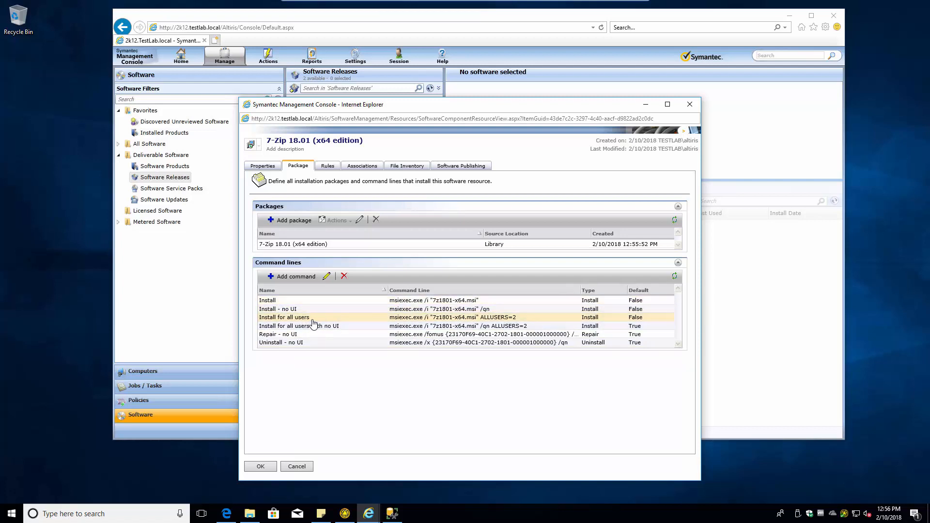
{"action": "left_click", "coordinate": [326, 278]}
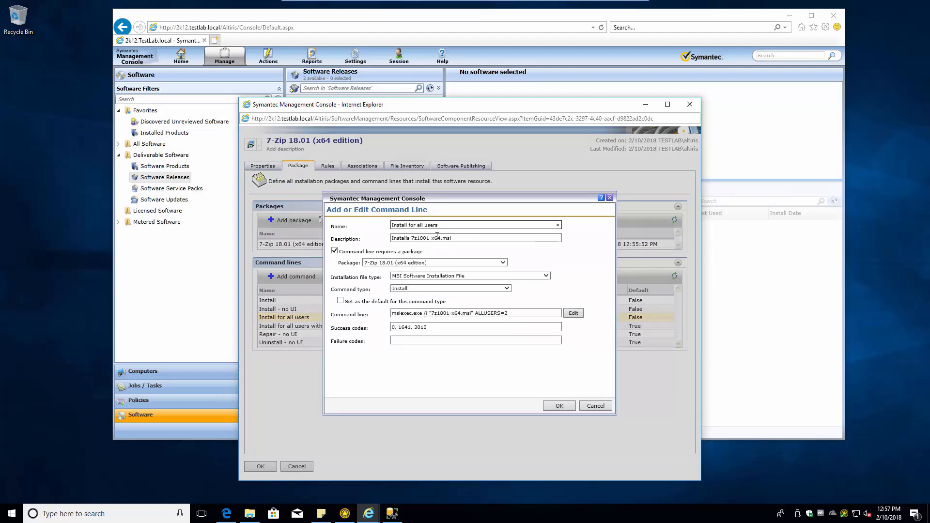
{"action": "left_click", "coordinate": [523, 315]}
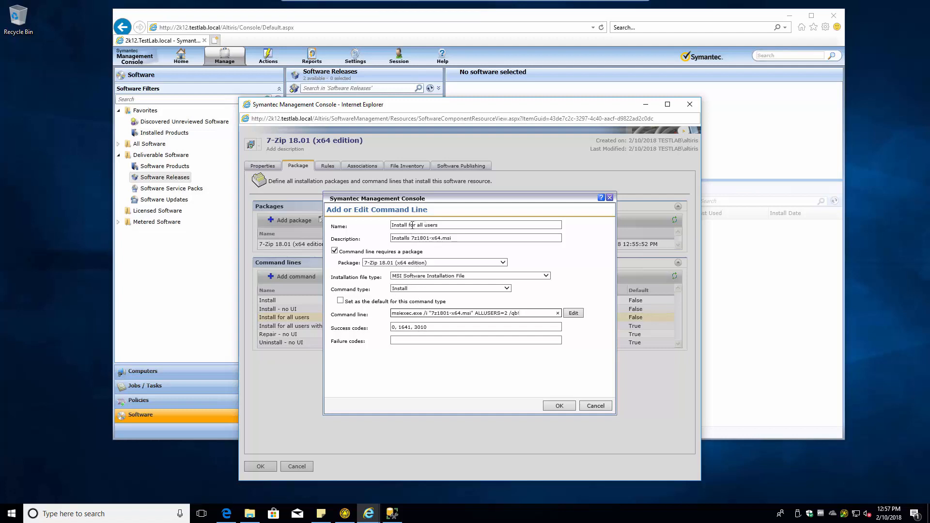
Rename the command line to "Install 7-zip for all users" and save it
{"action": "left_click_drag", "start_coordinate": [409, 225], "coordinate": [495, 224]}
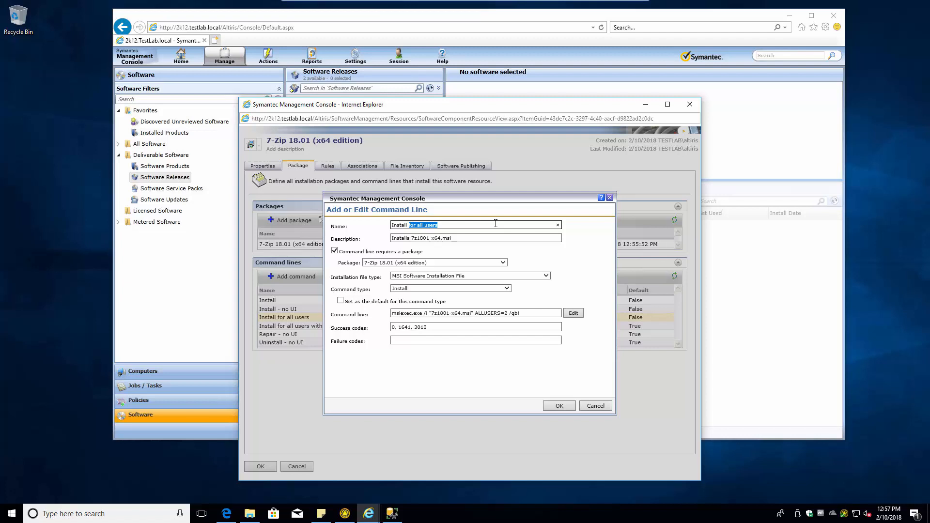
{"action": "key", "text": "Left"}
{"action": "type", "text": "7-"}
{"action": "key", "text": "BackSpace"}
{"action": "type", "text": "zip"}
{"action": "left_click", "coordinate": [560, 406]}
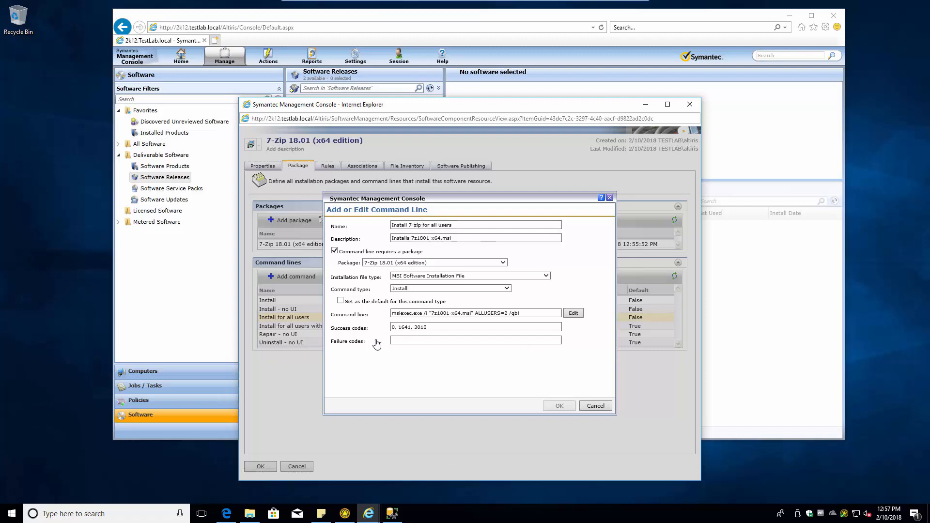
Examine the 7-Zip detection rule's MSI product code, then the resource's associations, file inventory and software publishing settings
{"action": "left_click", "coordinate": [327, 166]}
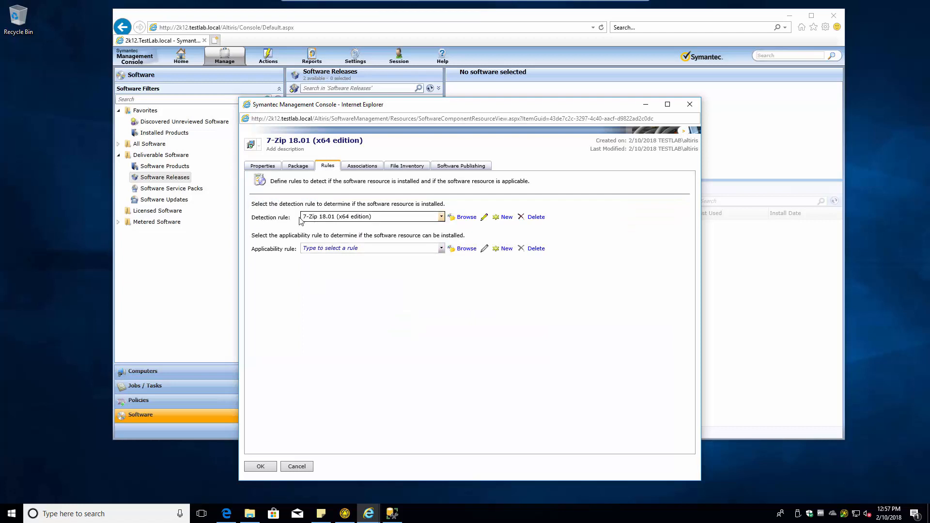
{"action": "left_click", "coordinate": [484, 217]}
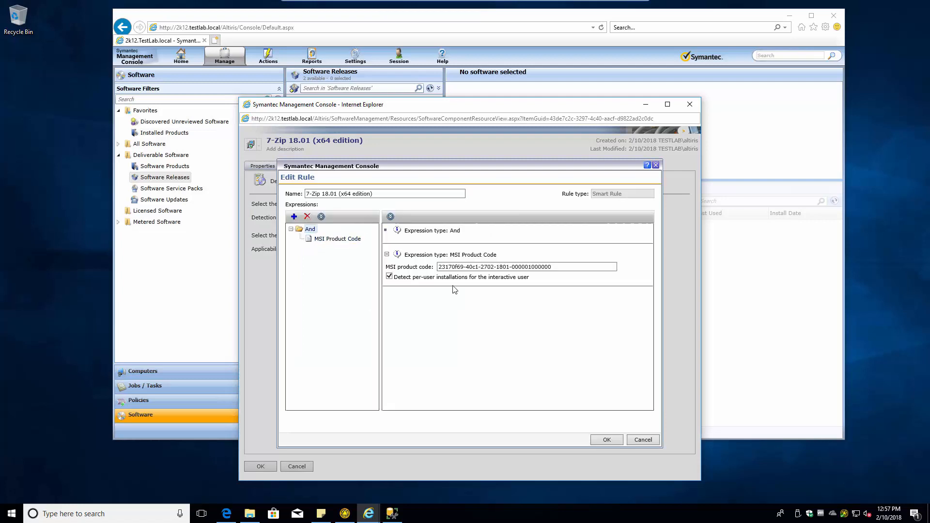
{"action": "left_click_drag", "start_coordinate": [616, 266], "coordinate": [384, 284]}
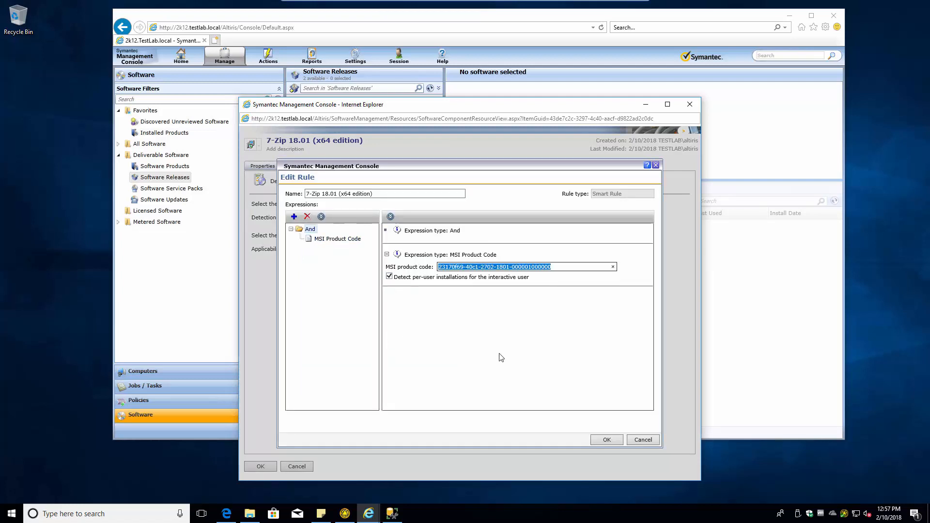
{"action": "left_click", "coordinate": [302, 240]}
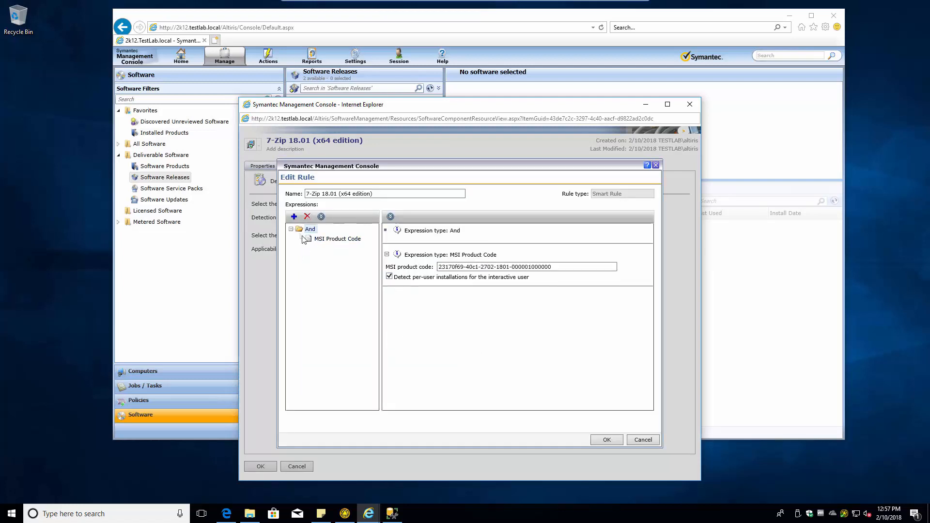
{"action": "left_click", "coordinate": [607, 440]}
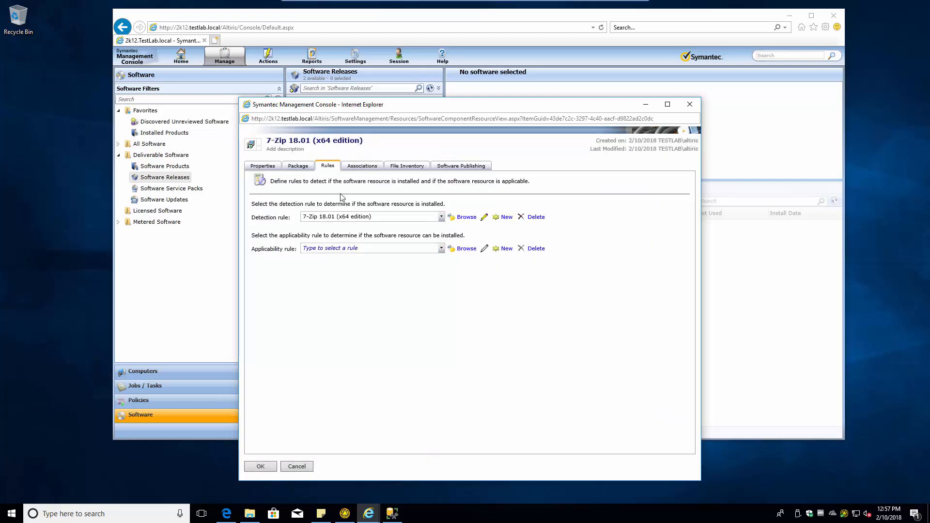
{"action": "left_click", "coordinate": [363, 168]}
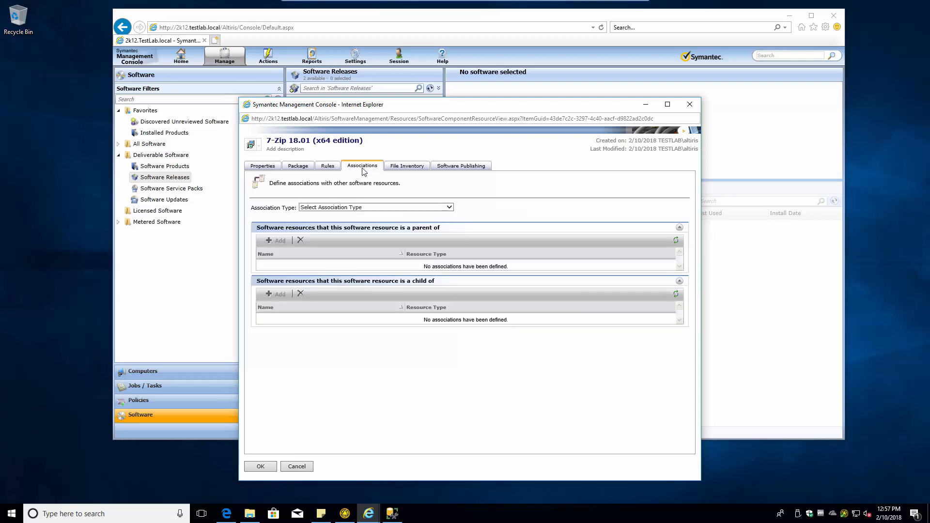
{"action": "left_click", "coordinate": [407, 167]}
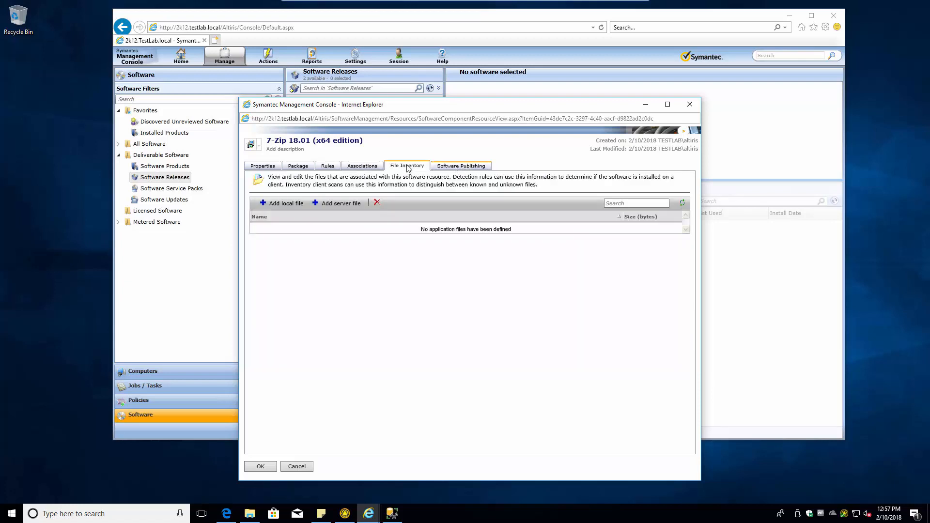
{"action": "left_click", "coordinate": [460, 167]}
{"action": "left_click", "coordinate": [265, 167]}
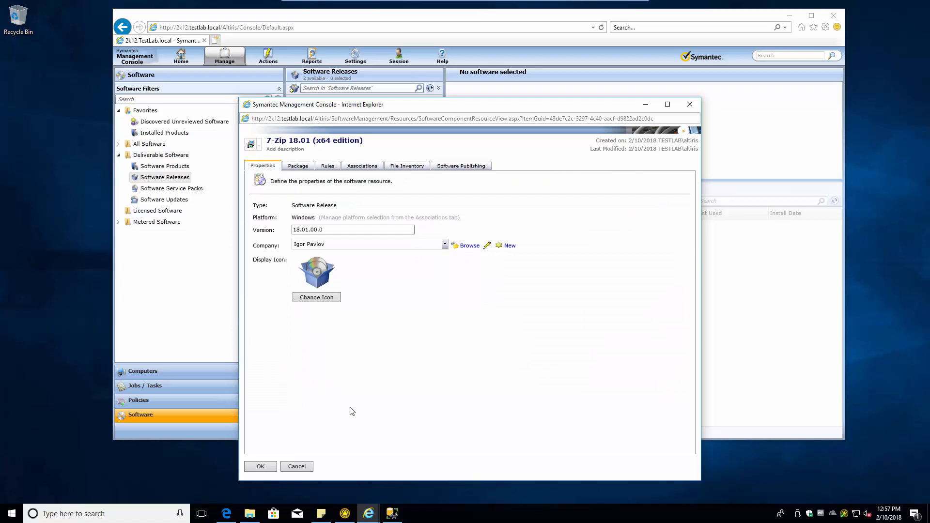
Save the 7-Zip software resource and switch the console to the Policies view
{"action": "left_click", "coordinate": [262, 468]}
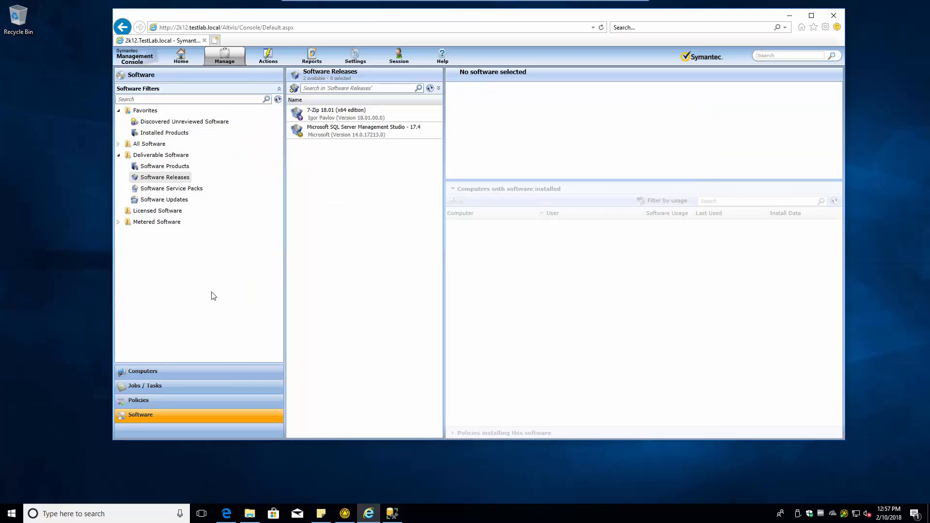
{"action": "left_click", "coordinate": [138, 401]}
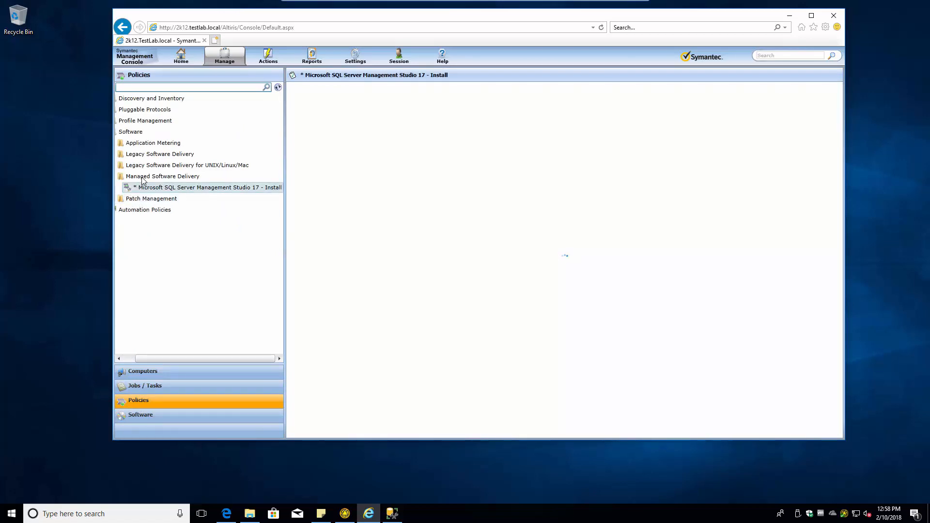
{"action": "right_click", "coordinate": [156, 179]}
{"action": "left_click", "coordinate": [164, 184]}
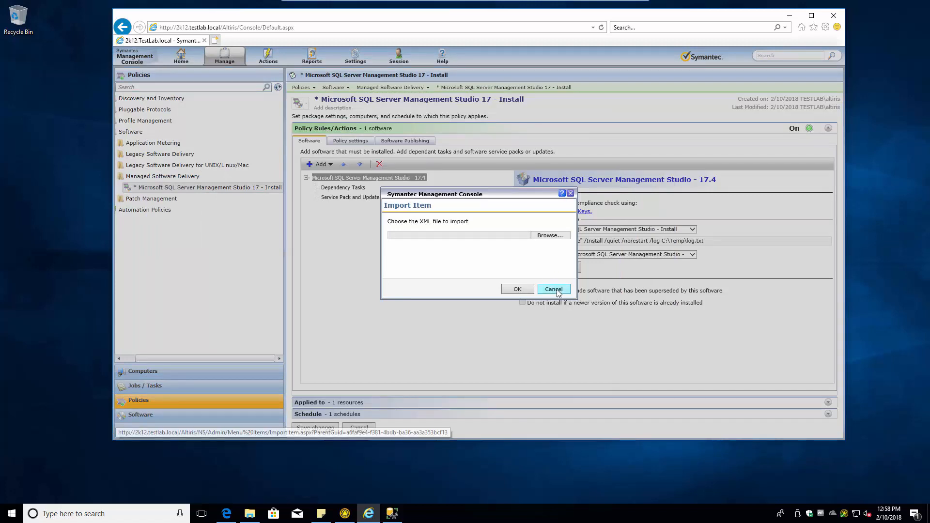
{"action": "left_click", "coordinate": [553, 289]}
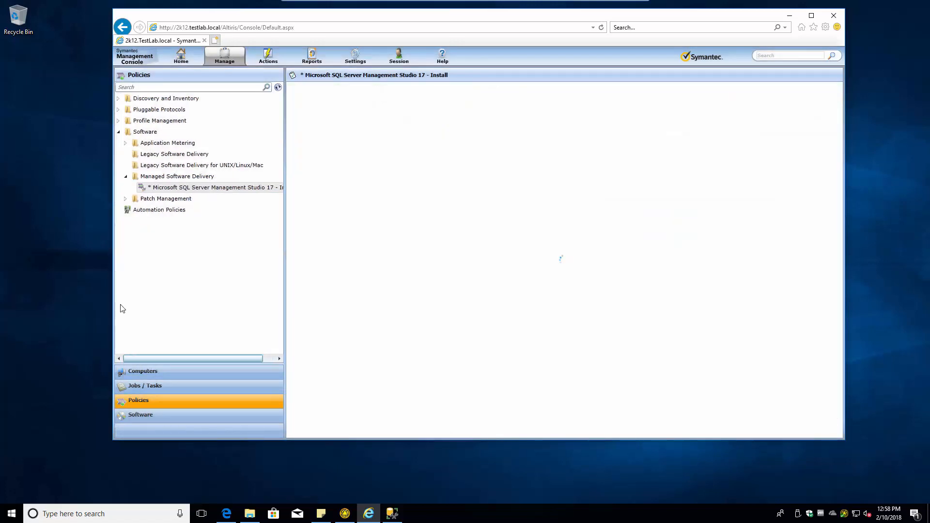
Create a new managed software delivery policy in the Managed Software Delivery folder and turn it on
{"action": "right_click", "coordinate": [163, 178]}
{"action": "mouse_move", "coordinate": [189, 247]}
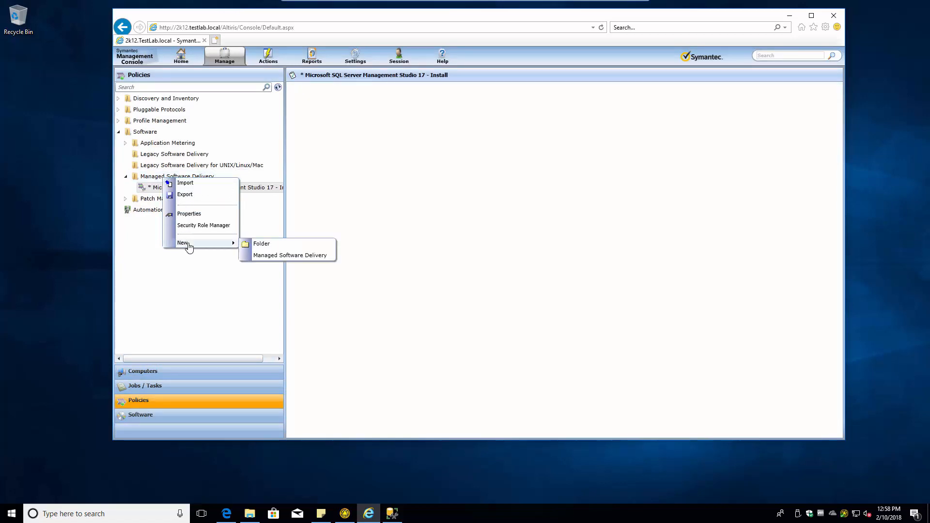
{"action": "left_click", "coordinate": [269, 257]}
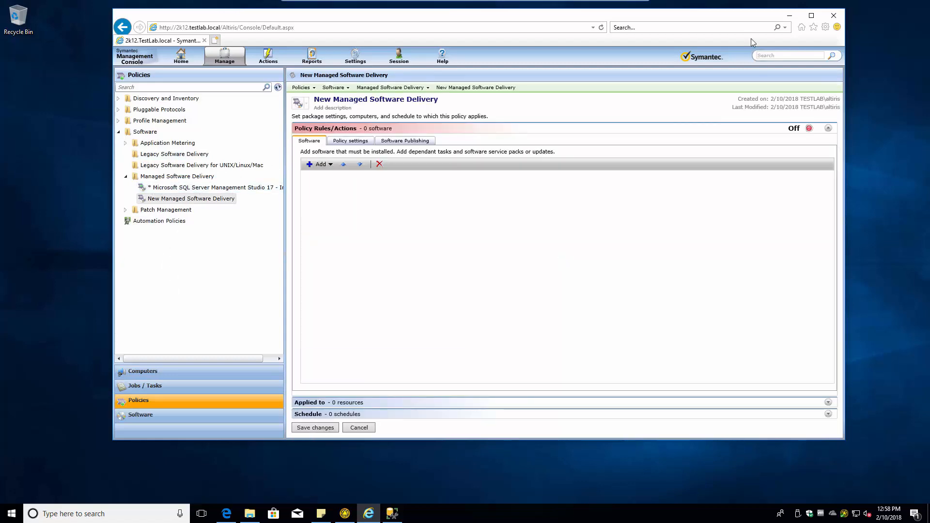
{"action": "left_click", "coordinate": [816, 139]}
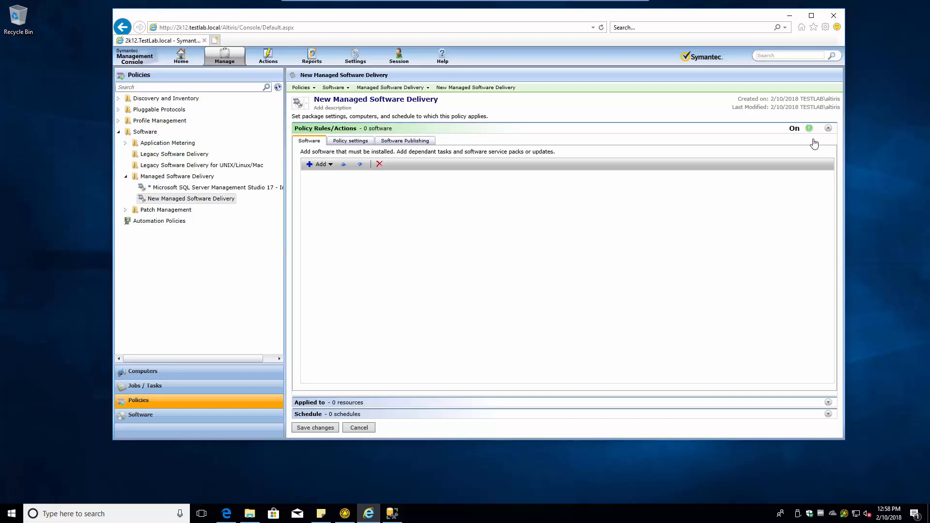
Add the 7-Zip 18.01 (x64 edition) software to the new managed software delivery policy
{"action": "left_click", "coordinate": [329, 166]}
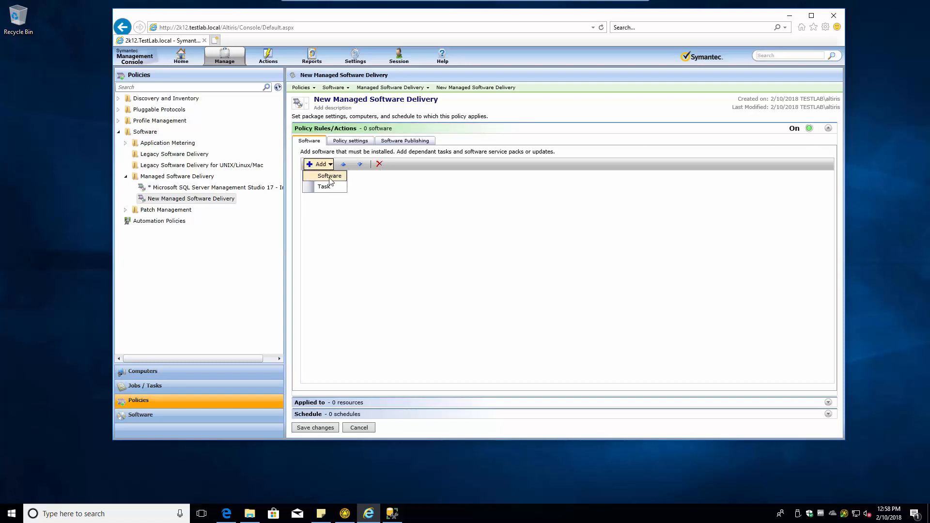
{"action": "left_click", "coordinate": [329, 174]}
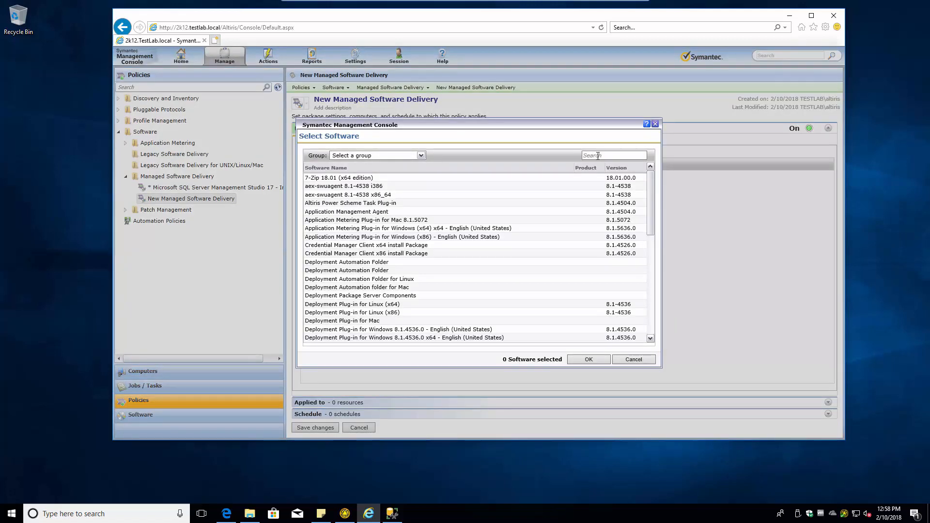
{"action": "left_click", "coordinate": [361, 177]}
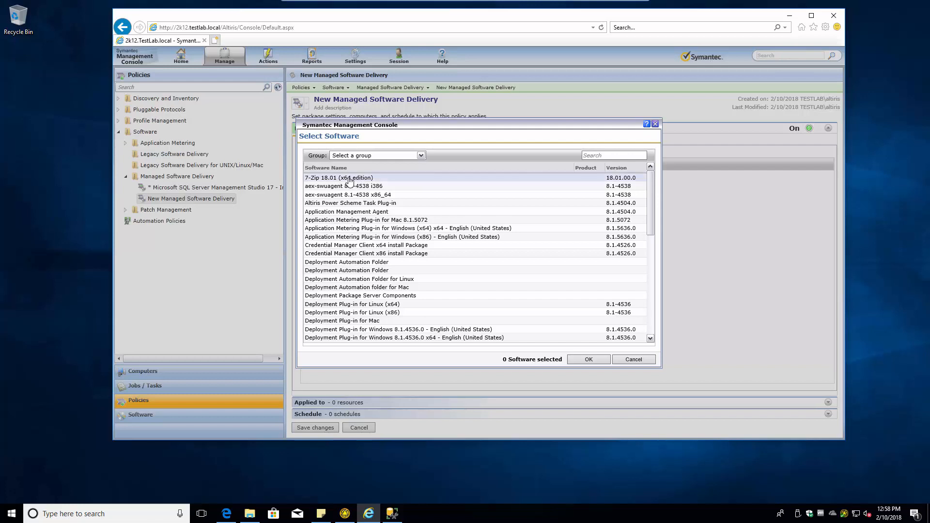
{"action": "left_click", "coordinate": [583, 360]}
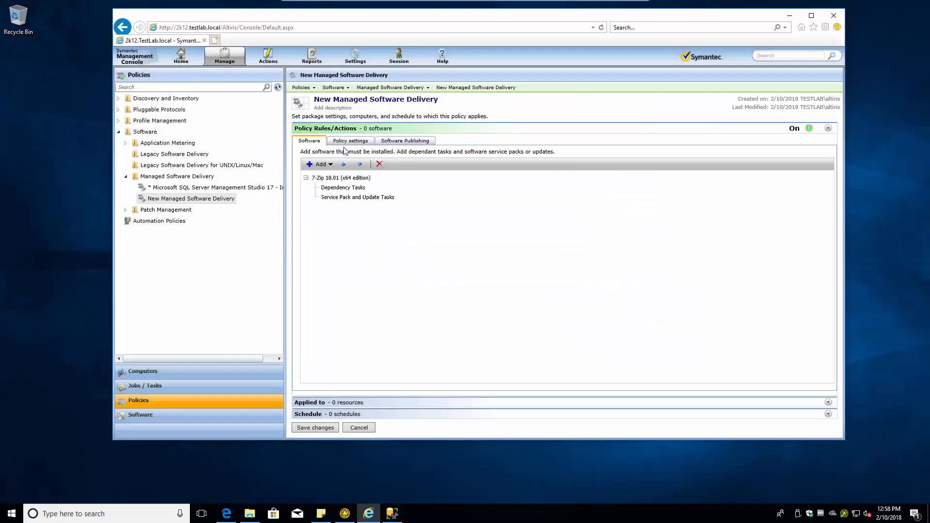
Rename the policy to "Deploy 7-zip (x64)"
{"action": "left_click", "coordinate": [338, 101]}
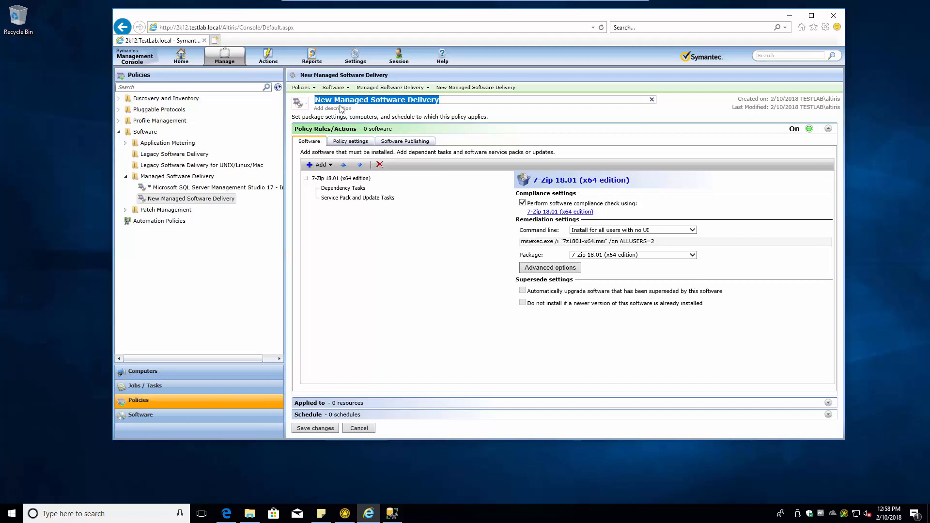
{"action": "type", "text": "7"}
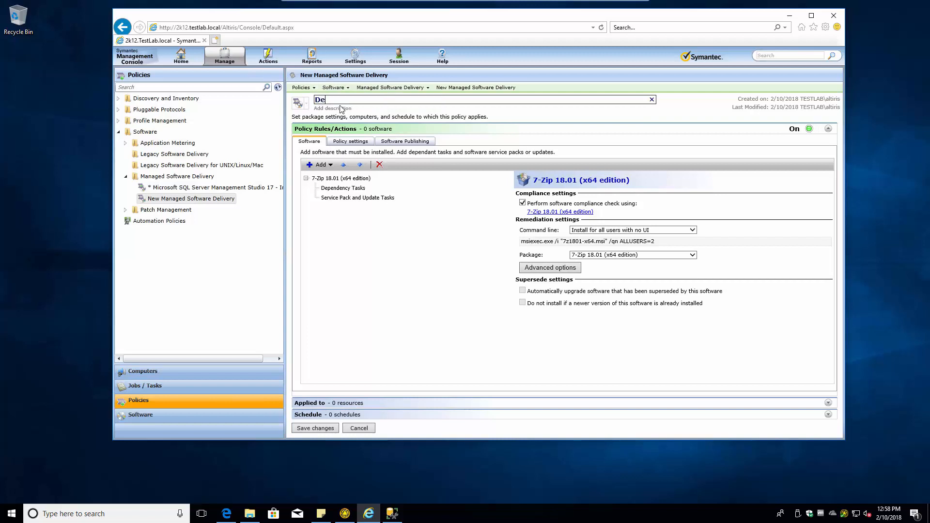
{"action": "key", "text": "BackSpace"}
{"action": "key", "text": "BackSpace"}
{"action": "type", "text": "(x"}
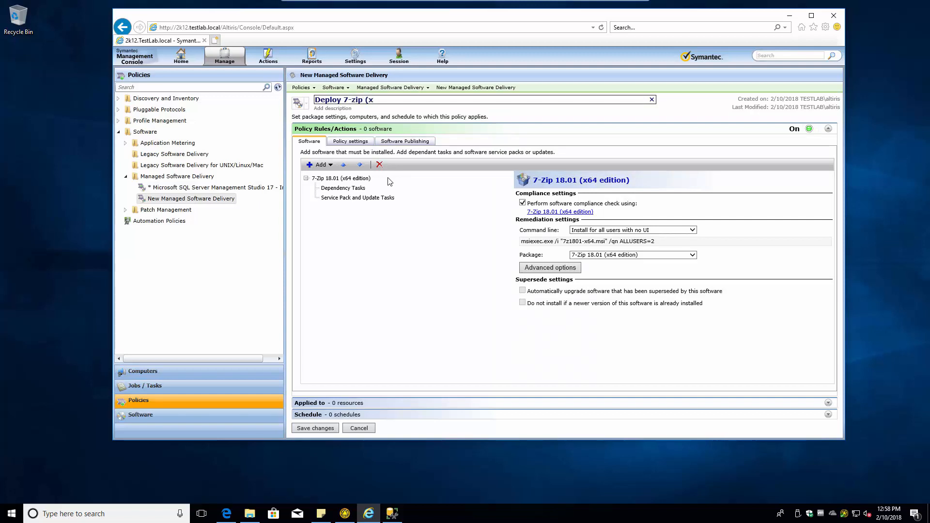
{"action": "type", "text": "64"}
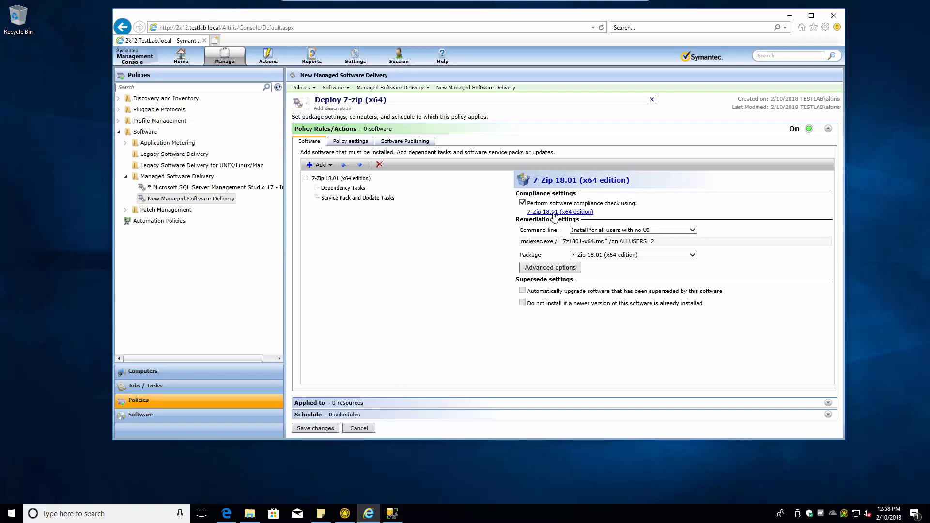
Choose "Install 7-zip for all users" as the remediation command line for 7-Zip
{"action": "left_click_drag", "start_coordinate": [525, 212], "coordinate": [603, 209]}
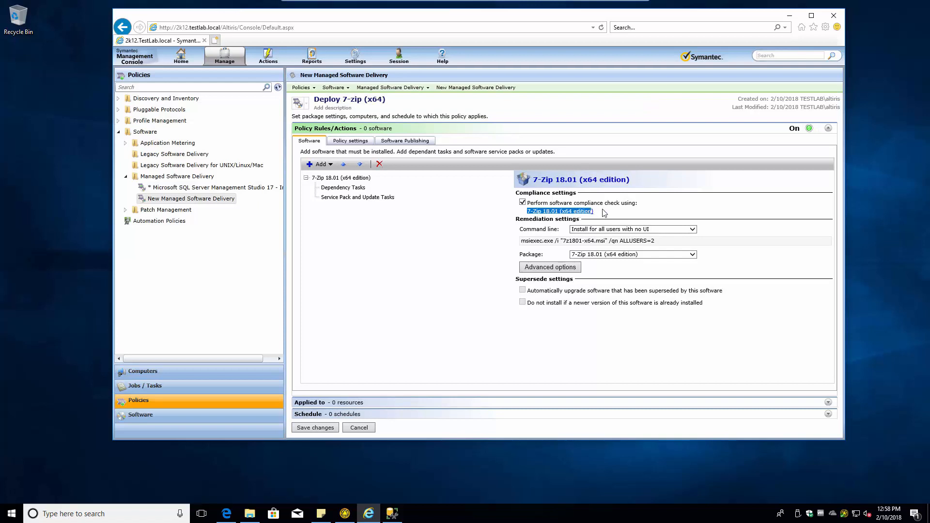
{"action": "left_click", "coordinate": [376, 204]}
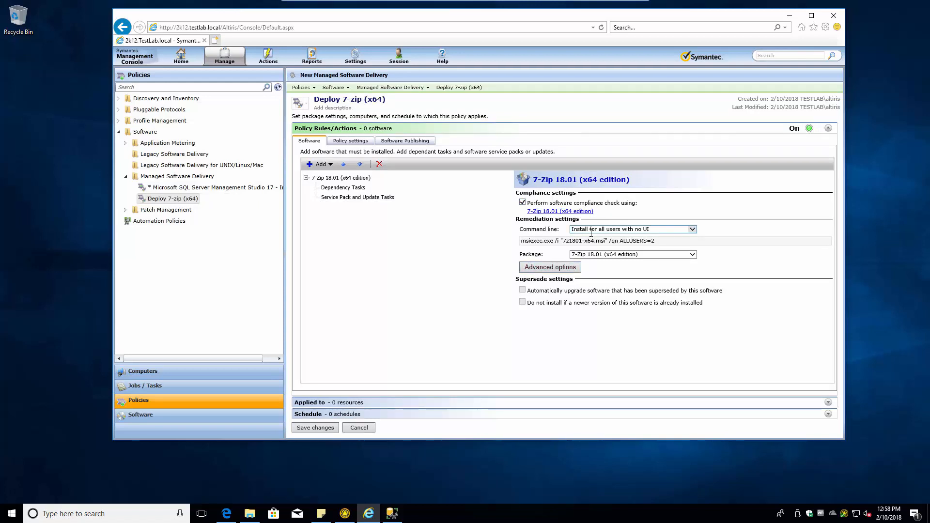
{"action": "left_click", "coordinate": [598, 231]}
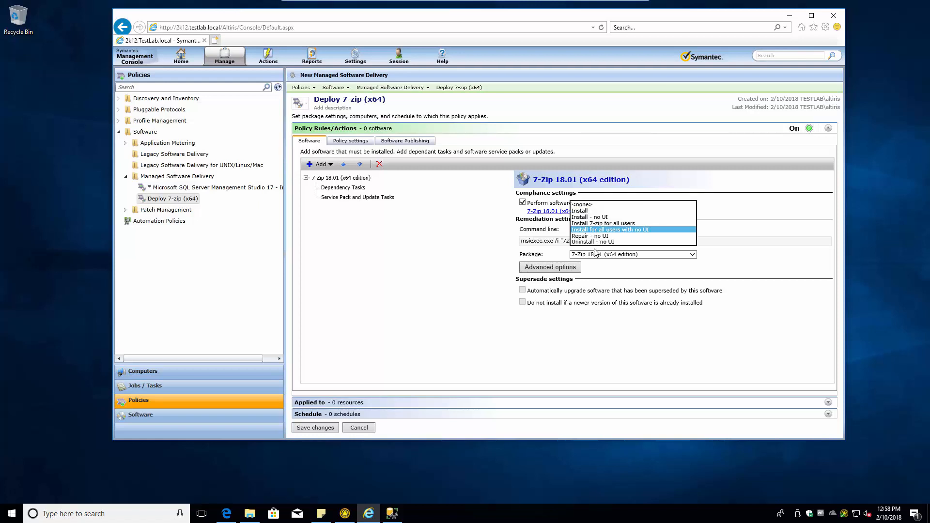
{"action": "left_click", "coordinate": [596, 223]}
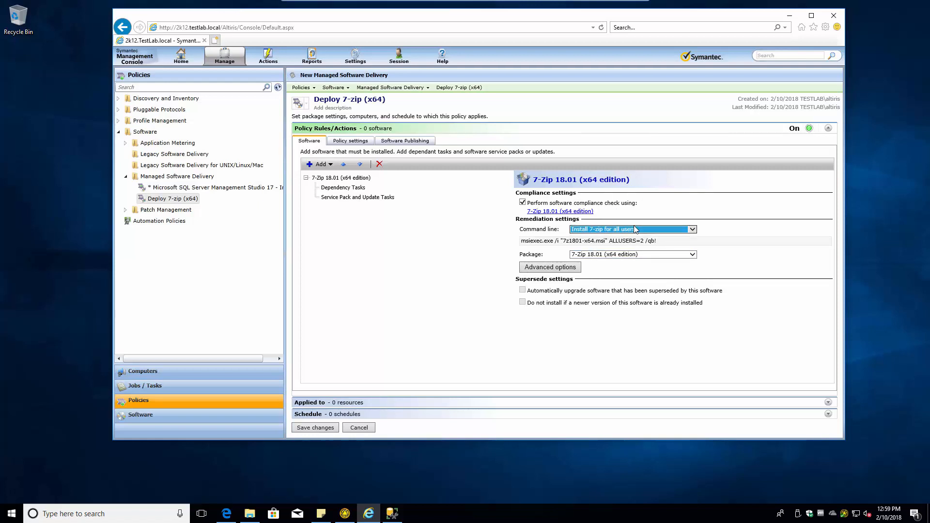
Set the 7-Zip results-based actions to terminate after 0 hours and 15 minutes, with Continue as the failure action
{"action": "left_click", "coordinate": [547, 270]}
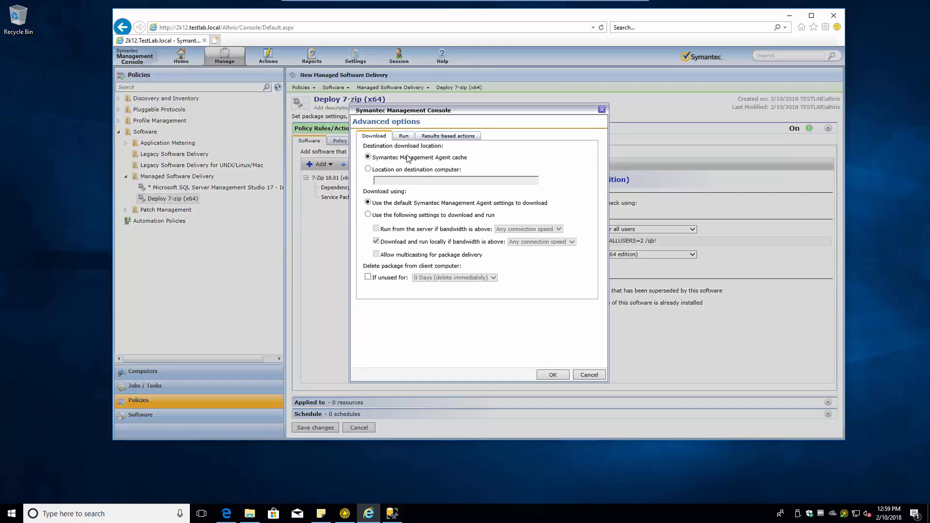
{"action": "left_click", "coordinate": [443, 136]}
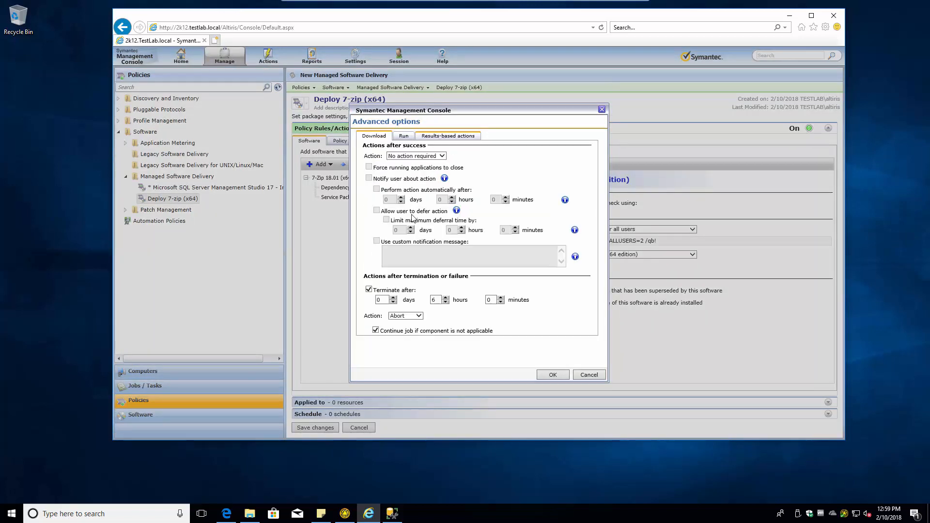
{"action": "left_click", "coordinate": [412, 316]}
{"action": "left_click", "coordinate": [410, 329]}
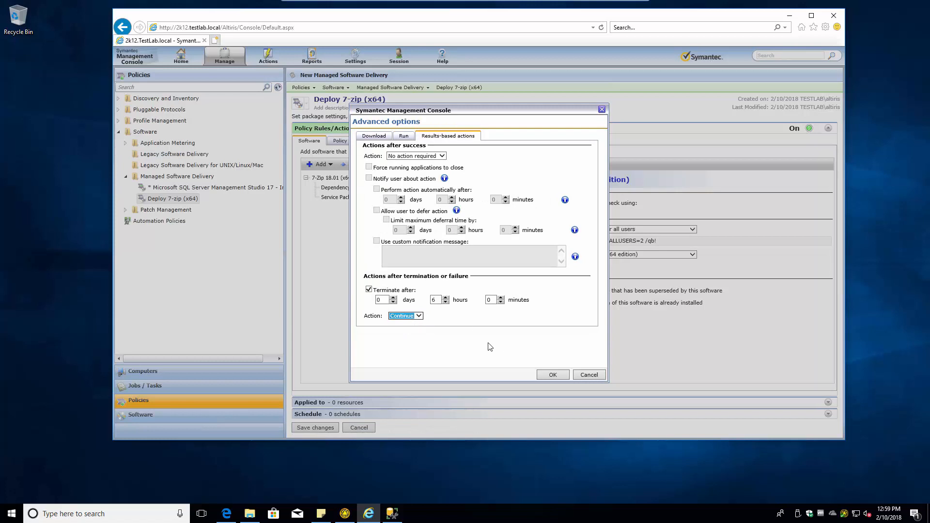
{"action": "left_click", "coordinate": [447, 303]}
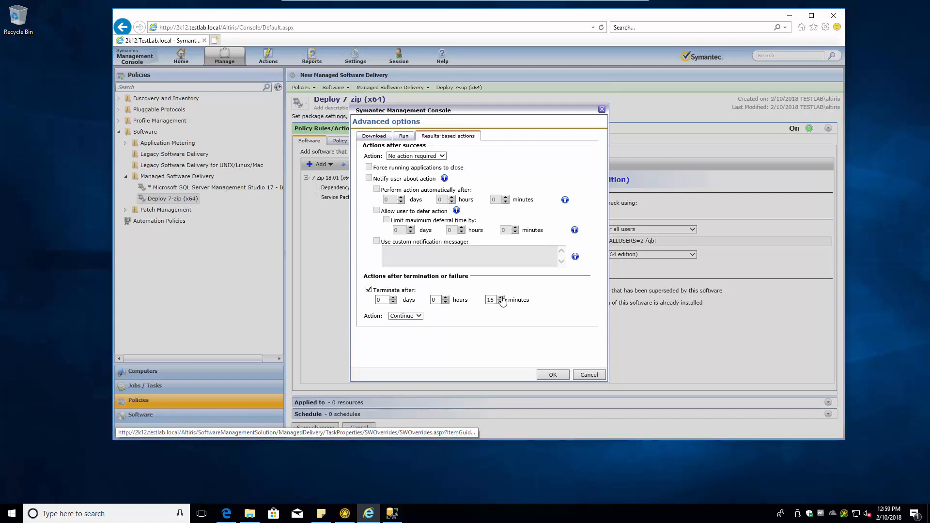
{"action": "left_click", "coordinate": [564, 377]}
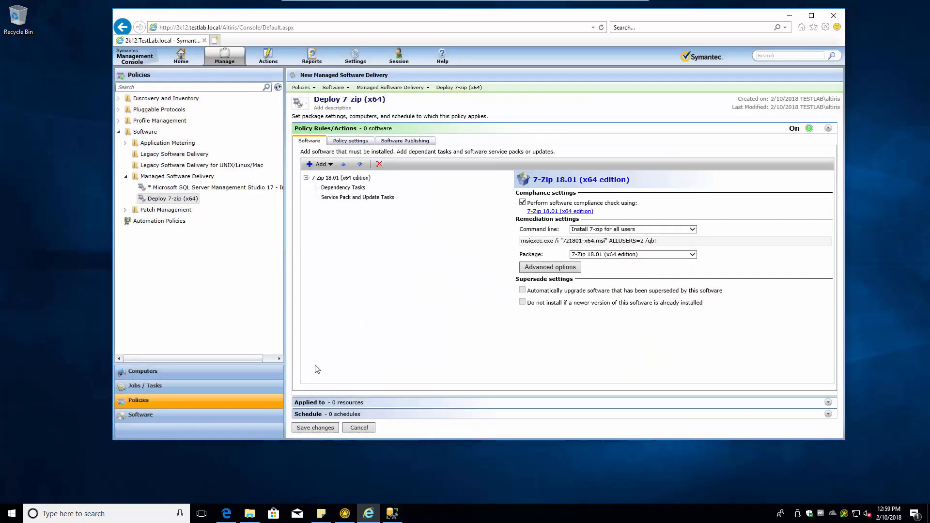
Open the resource target selection for the computers the policy applies to
{"action": "left_click", "coordinate": [828, 404]}
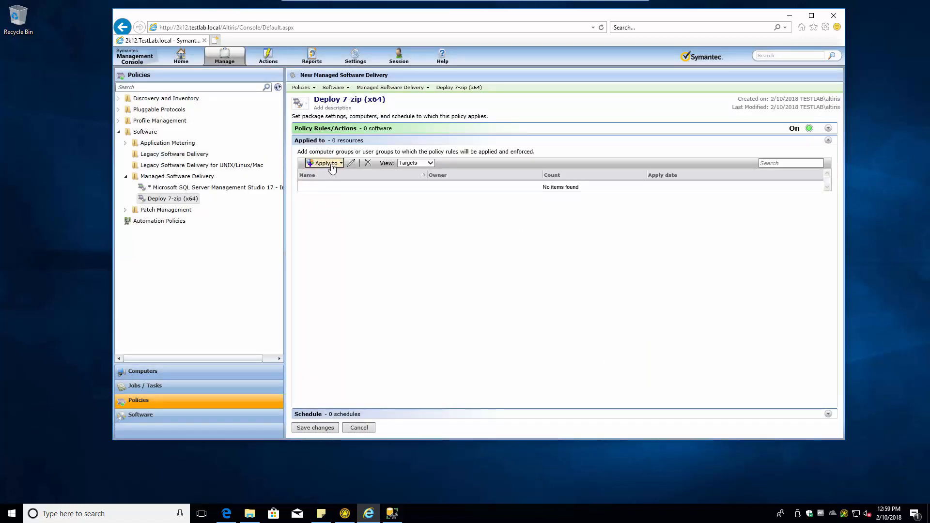
{"action": "left_click", "coordinate": [332, 164]}
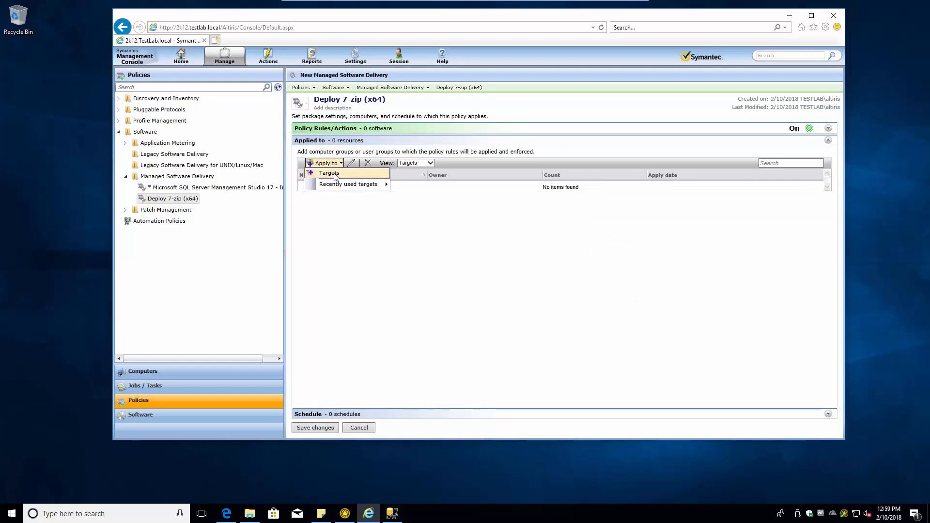
{"action": "left_click", "coordinate": [336, 175]}
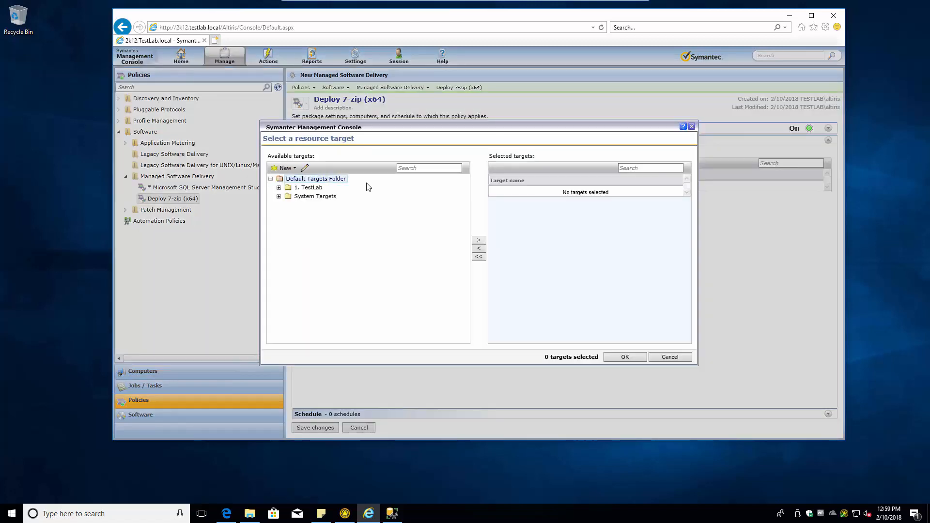
Search the available targets for "windows computers" and for "all windows"
{"action": "left_click", "coordinate": [419, 167]}
{"action": "type", "text": "window"}
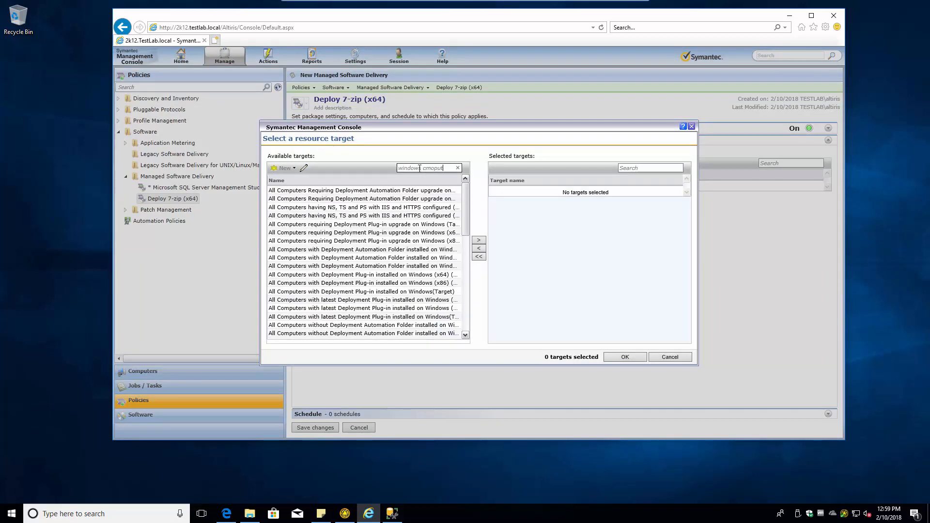
{"action": "type", "text": "s computers"}
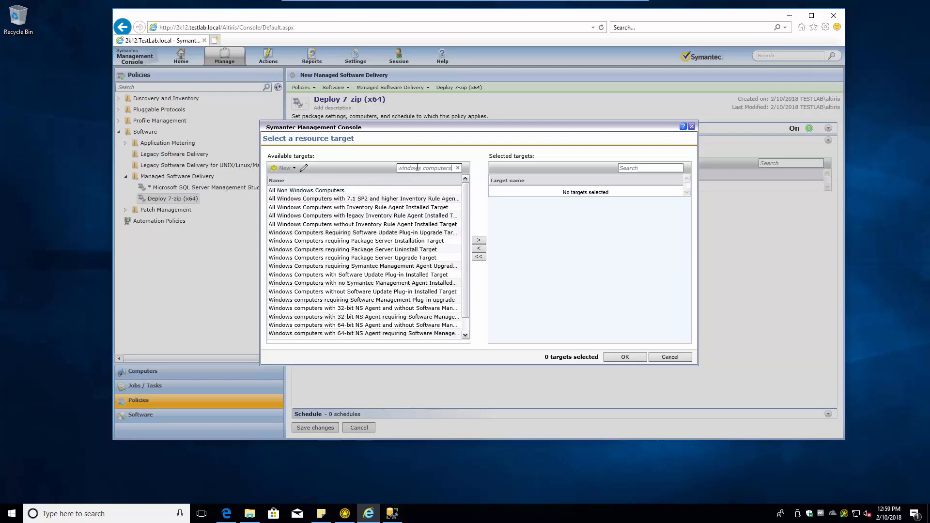
{"action": "triple_click", "coordinate": [417, 167]}
{"action": "type", "text": "all windows"}
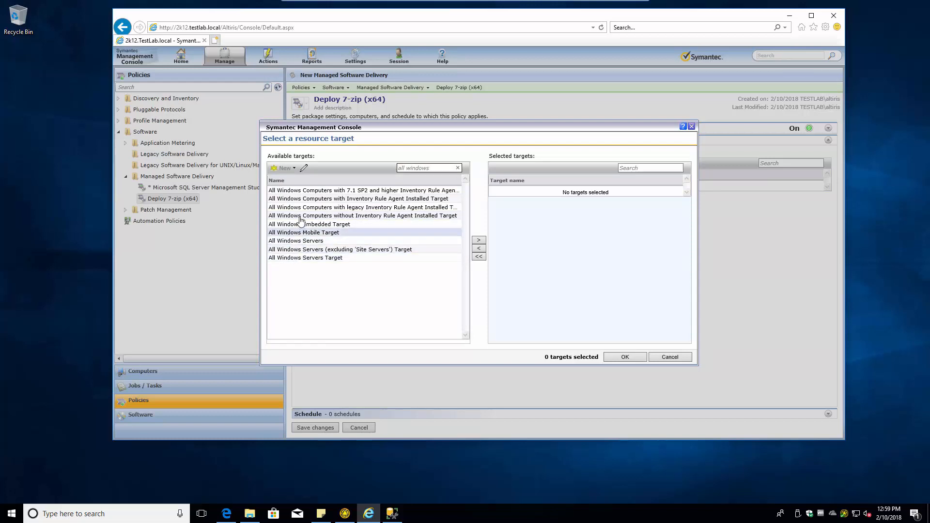
Search for "windows computers with soft" and apply the policy to the Windows Computers with Software Update Plug-in Installed Target
{"action": "triple_click", "coordinate": [411, 167]}
{"action": "type", "text": "a"}
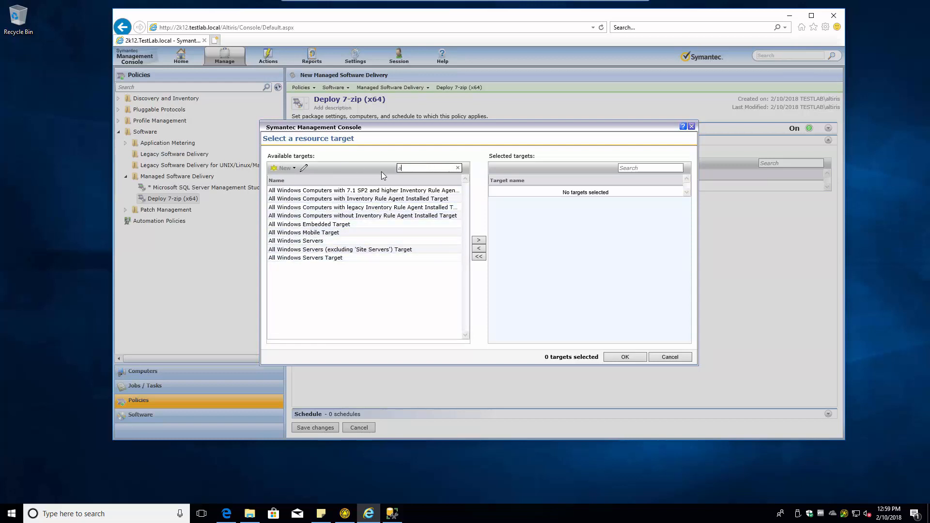
{"action": "type", "text": "ll"}
{"action": "key", "text": "BackSpace"}
{"action": "key", "text": "BackSpace"}
{"action": "key", "text": "BackSpace"}
{"action": "type", "text": "wi"}
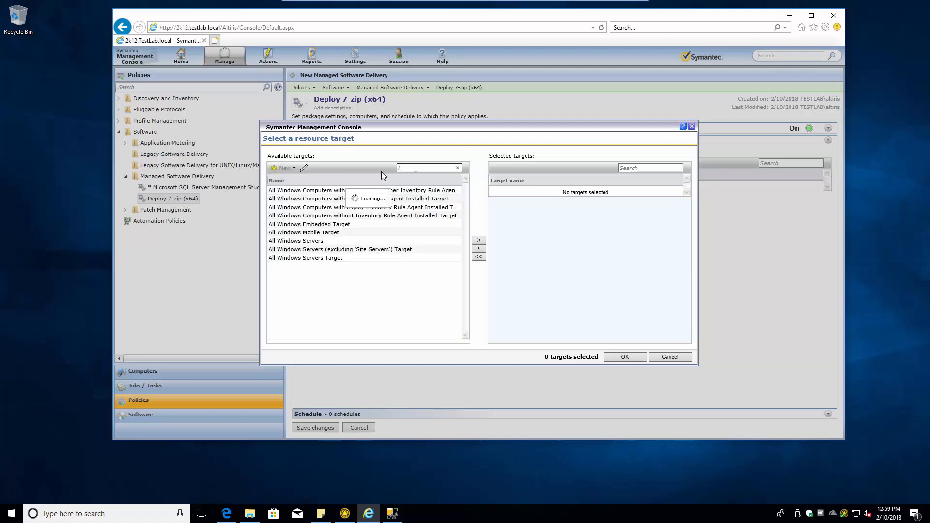
{"action": "type", "text": "ndows comput"}
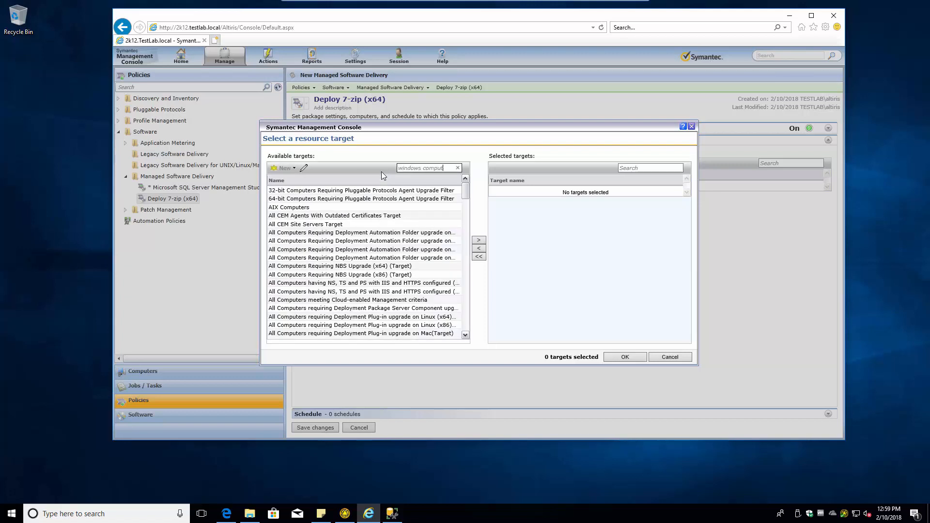
{"action": "type", "text": "ers with soft"}
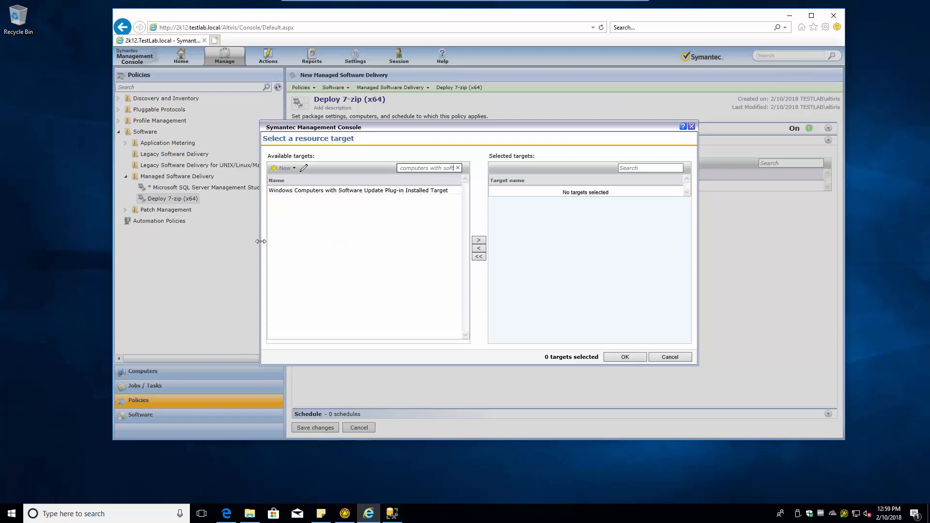
{"action": "left_click_drag", "start_coordinate": [143, 244], "coordinate": [113, 240]}
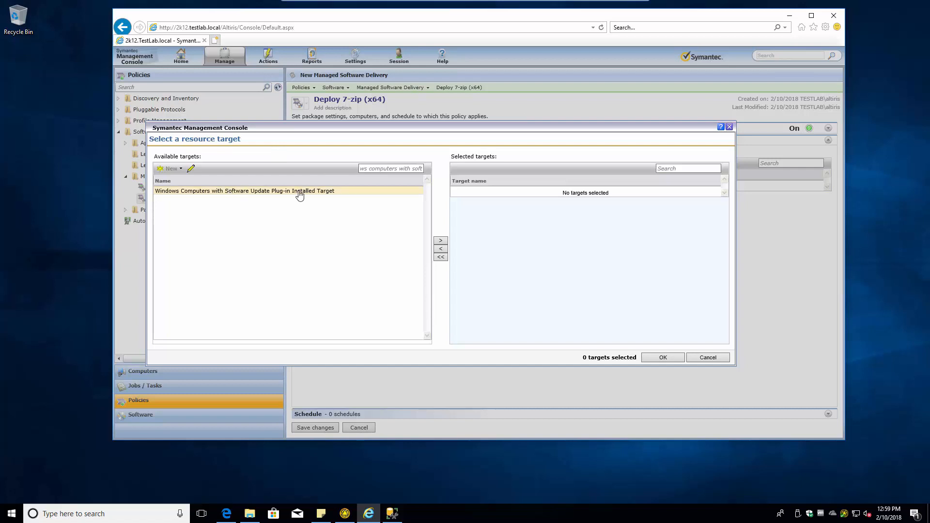
{"action": "left_click", "coordinate": [440, 241]}
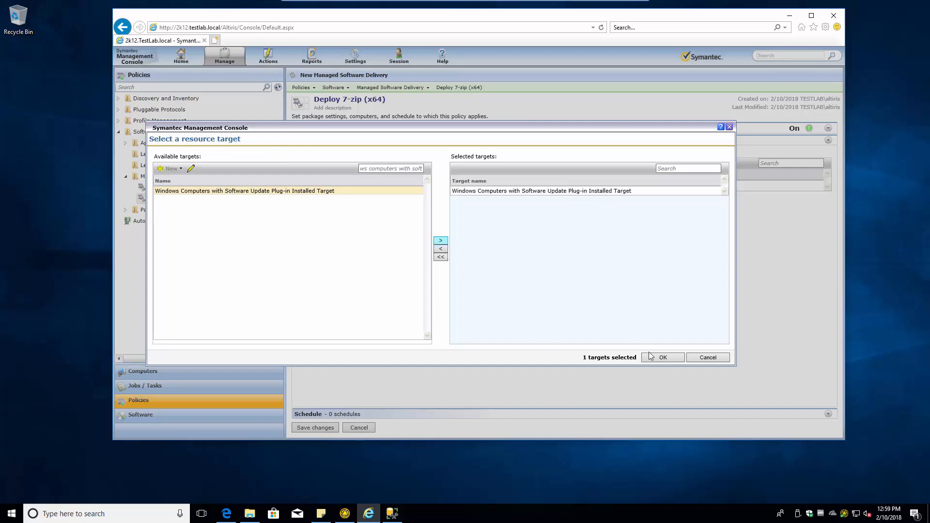
{"action": "left_click", "coordinate": [664, 359]}
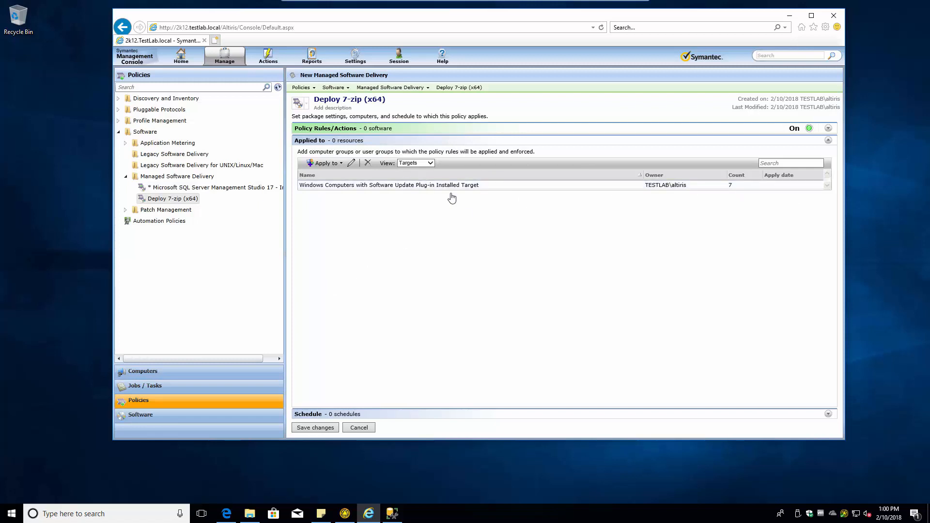
Add a scheduled time with start hour 1 to the policy's compliance schedule and save the policy
{"action": "left_click", "coordinate": [829, 414]}
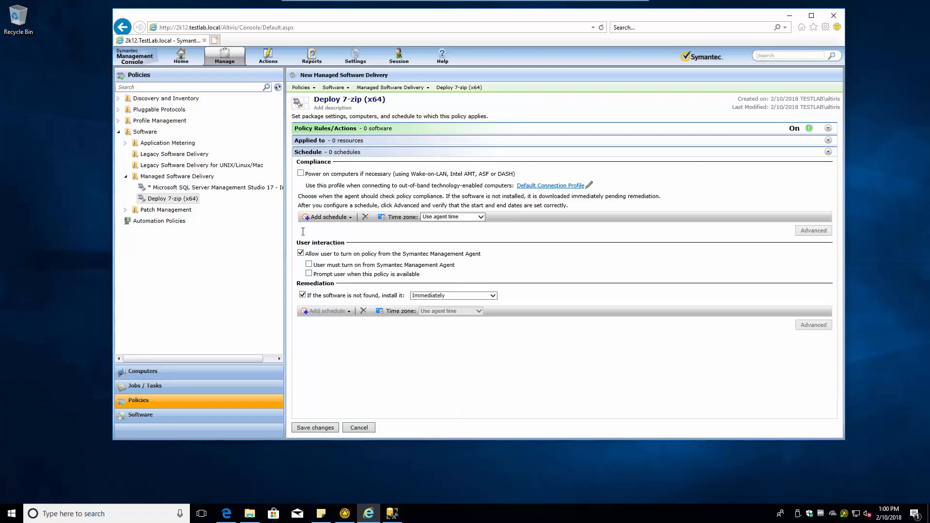
{"action": "left_click", "coordinate": [325, 217]}
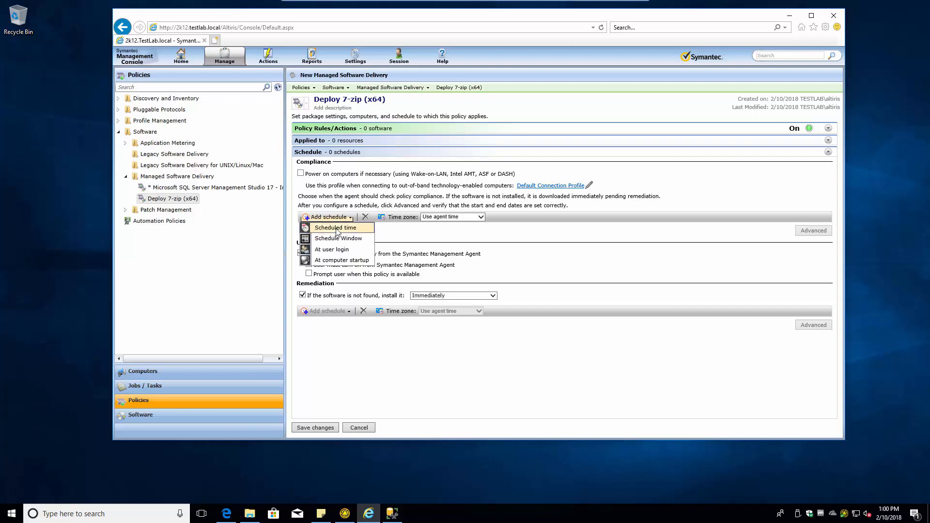
{"action": "left_click", "coordinate": [338, 232]}
{"action": "left_click", "coordinate": [326, 233]}
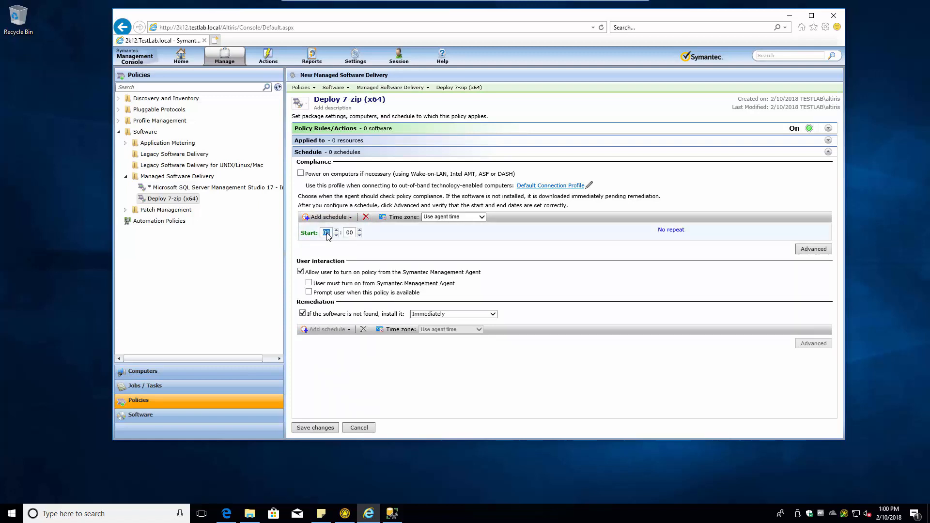
{"action": "type", "text": "1"}
{"action": "left_click", "coordinate": [315, 428]}
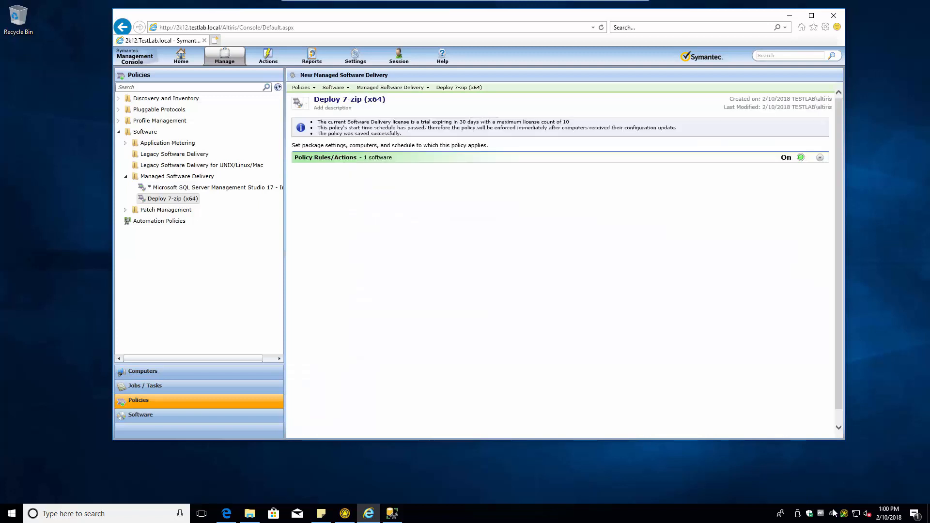
Open the Symantec Management Agent and offset its window and the console window so both can be reached
{"action": "double_click", "coordinate": [846, 518]}
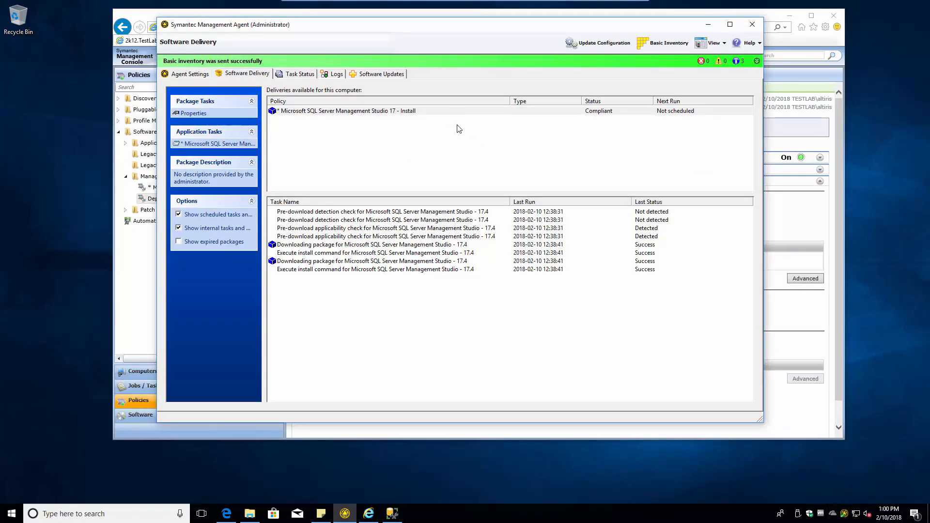
{"action": "left_click_drag", "start_coordinate": [484, 24], "coordinate": [331, 24]}
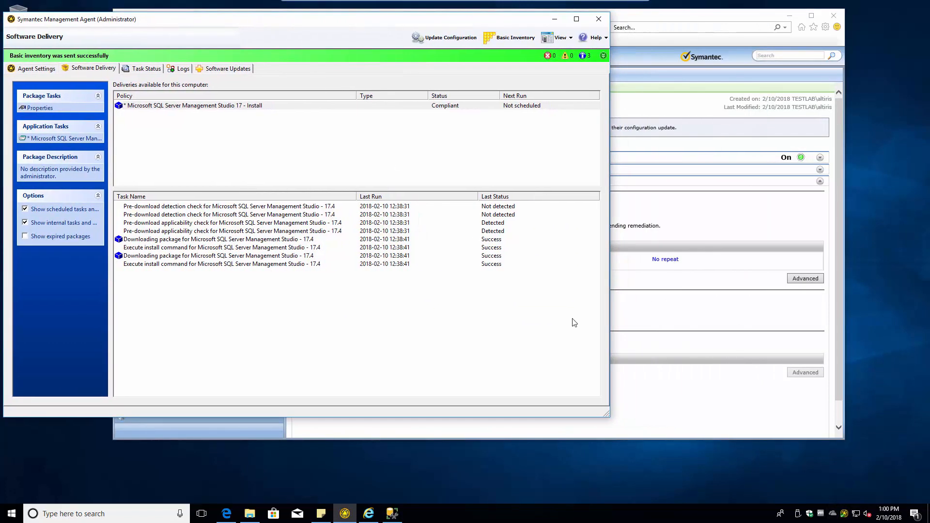
{"action": "left_click", "coordinate": [665, 412]}
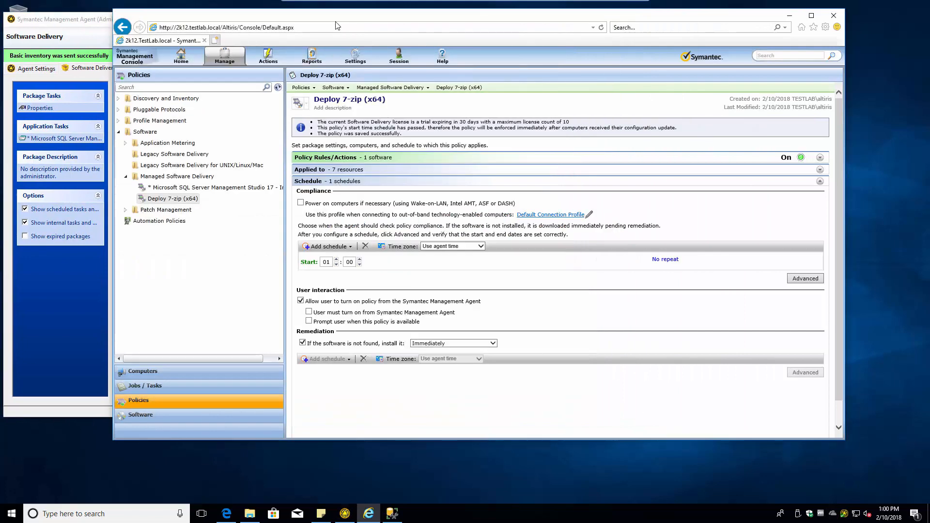
{"action": "left_click_drag", "start_coordinate": [335, 19], "coordinate": [395, 61]}
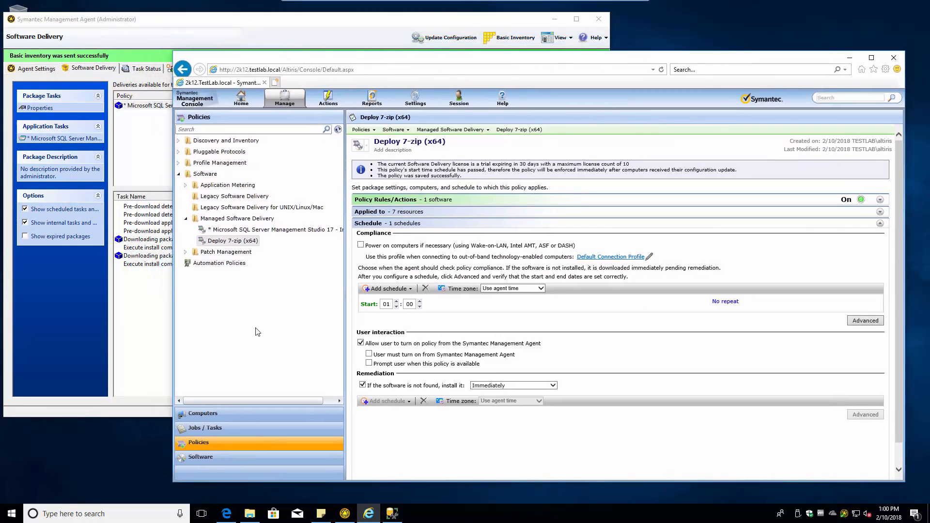
Switch the console to Jobs / Tasks, look through System Jobs and Tasks, and search the tree for "update"
{"action": "left_click", "coordinate": [206, 429]}
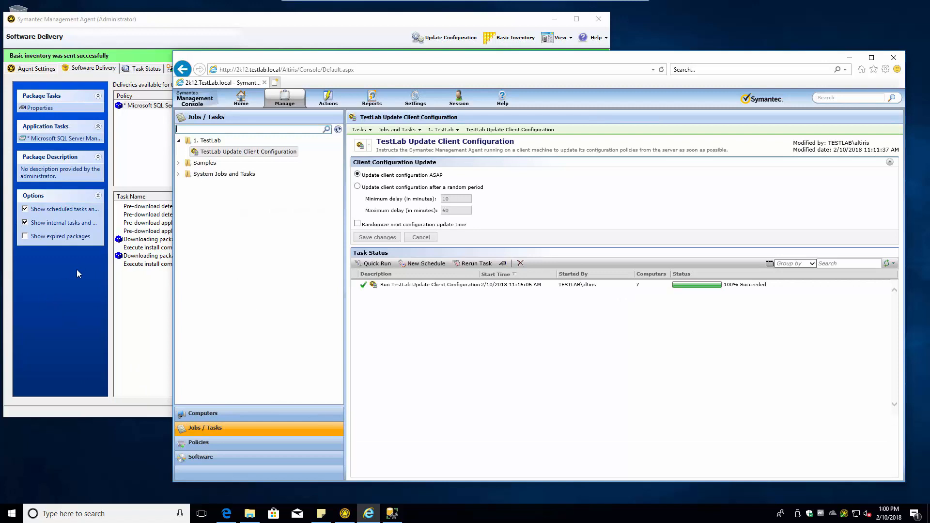
{"action": "left_click", "coordinate": [106, 336]}
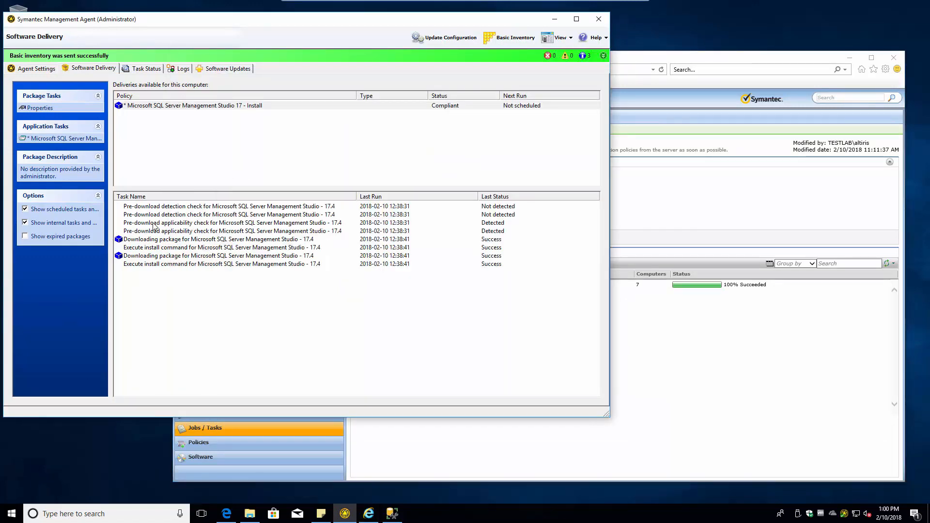
{"action": "left_click", "coordinate": [717, 381]}
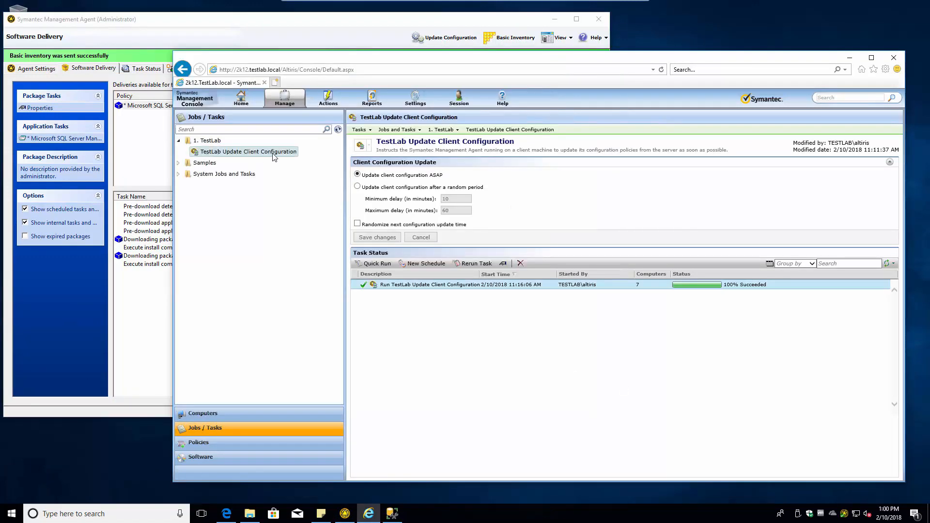
{"action": "left_click", "coordinate": [178, 175]}
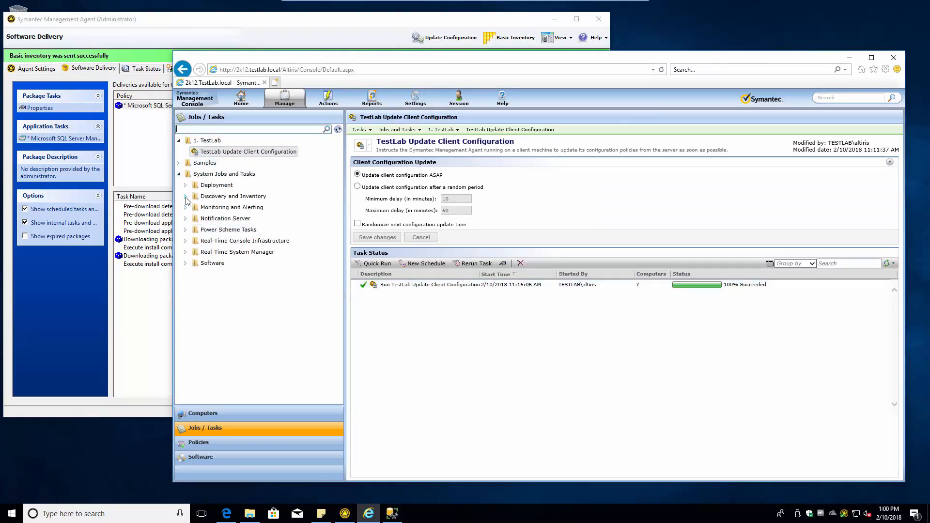
{"action": "left_click", "coordinate": [186, 208]}
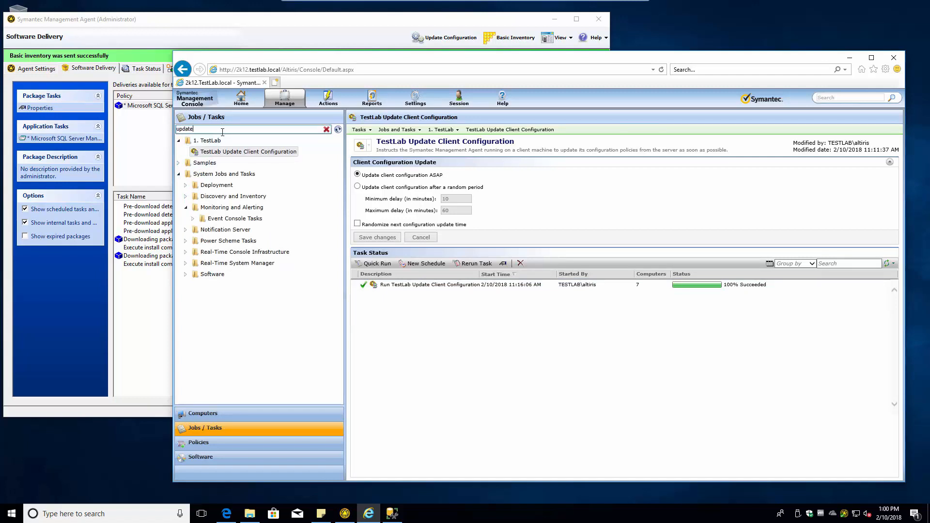
{"action": "key", "text": "Return"}
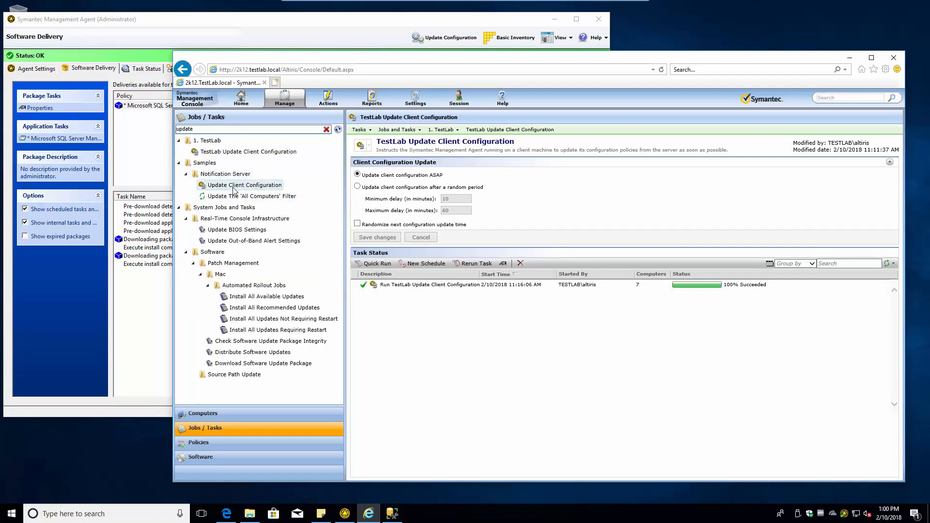
Start a new immediate run of the TestLab Update Client Configuration task from its previous run
{"action": "left_click", "coordinate": [221, 153]}
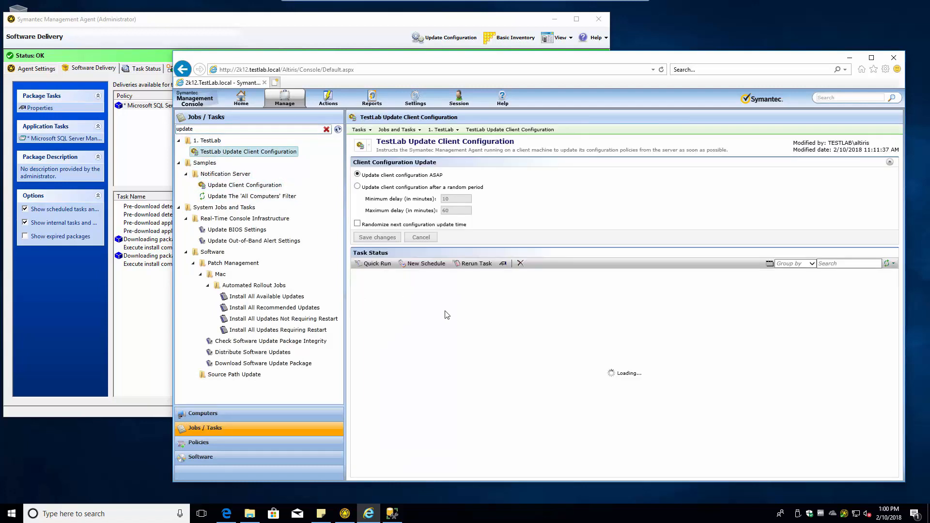
{"action": "right_click", "coordinate": [415, 286]}
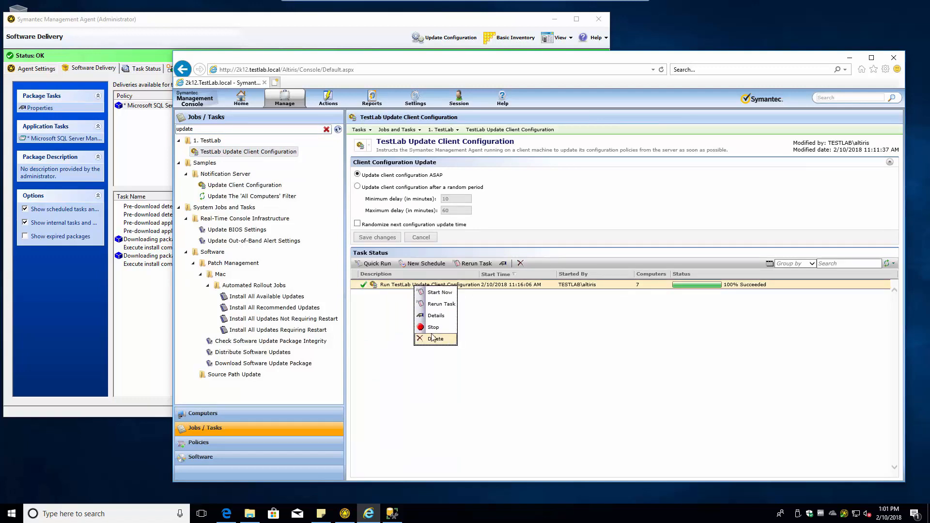
{"action": "left_click", "coordinate": [441, 293]}
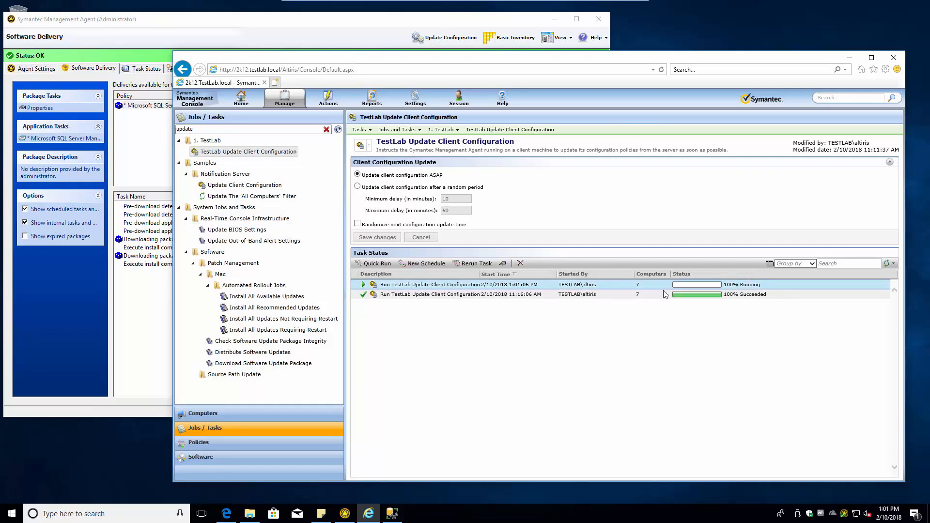
Check the details of the new TestLab Update Client Configuration run, refreshing the summary and the per-computer statuses, and close them
{"action": "left_click", "coordinate": [557, 285]}
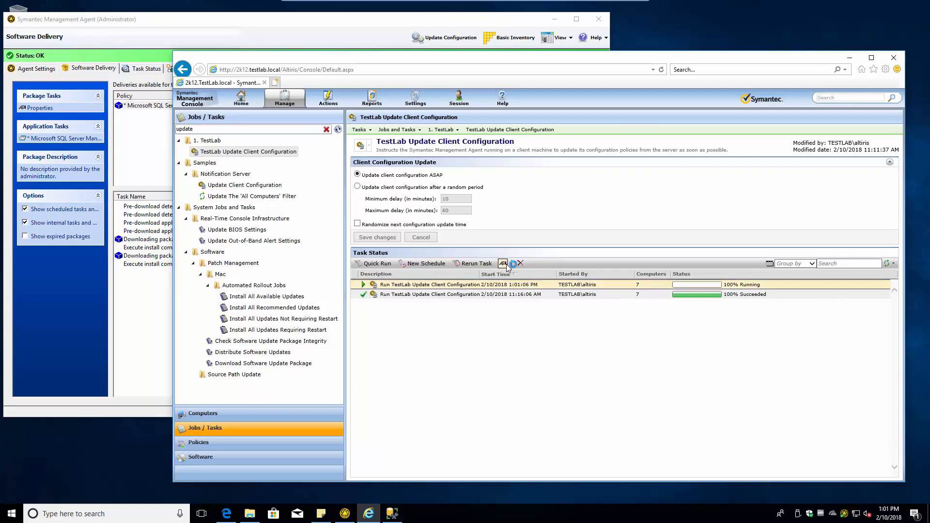
{"action": "left_click", "coordinate": [504, 264]}
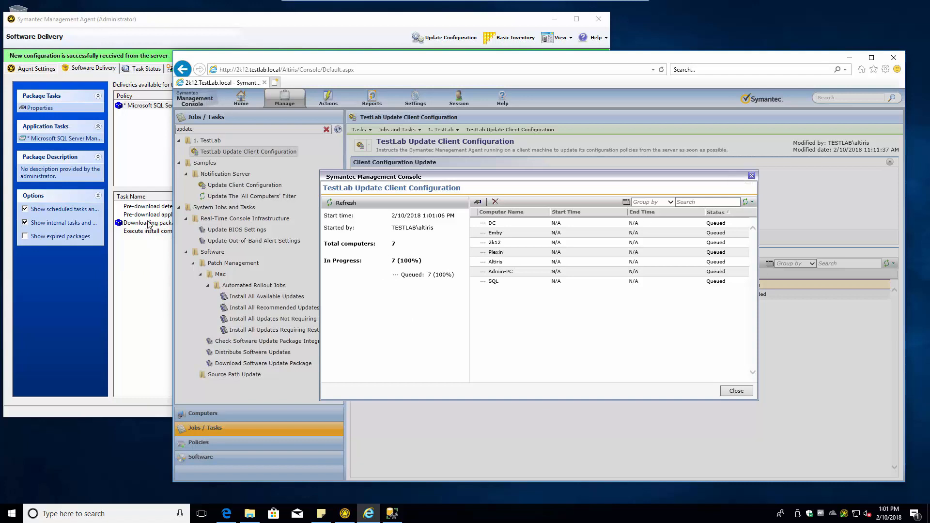
{"action": "left_click", "coordinate": [342, 202]}
{"action": "left_click", "coordinate": [746, 202]}
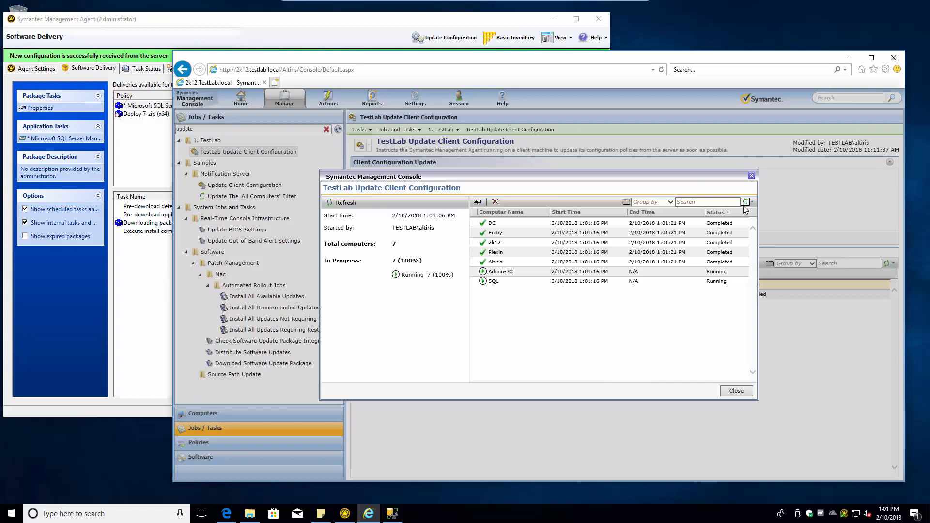
{"action": "left_click", "coordinate": [751, 176]}
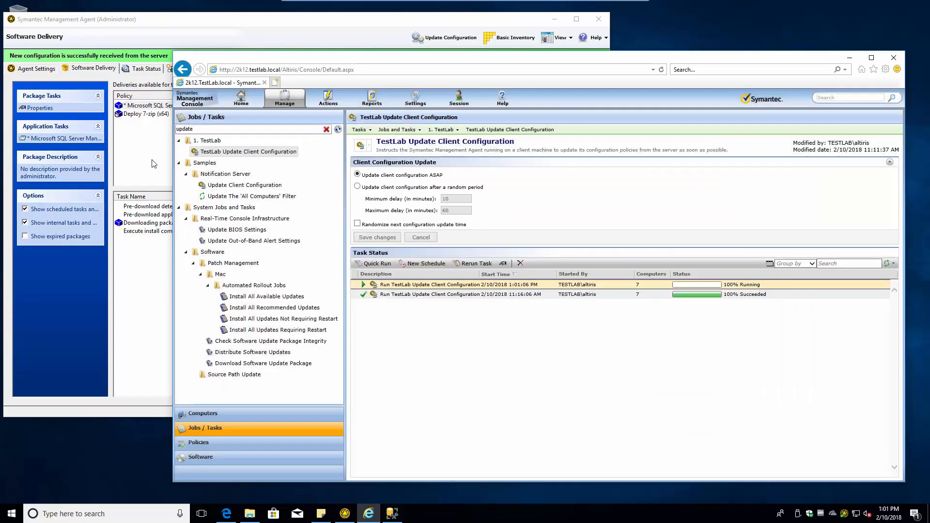
Check the Deploy 7-zip (x64) policy's delivery status and tasks in the Symantec Management Agent
{"action": "left_click", "coordinate": [146, 153]}
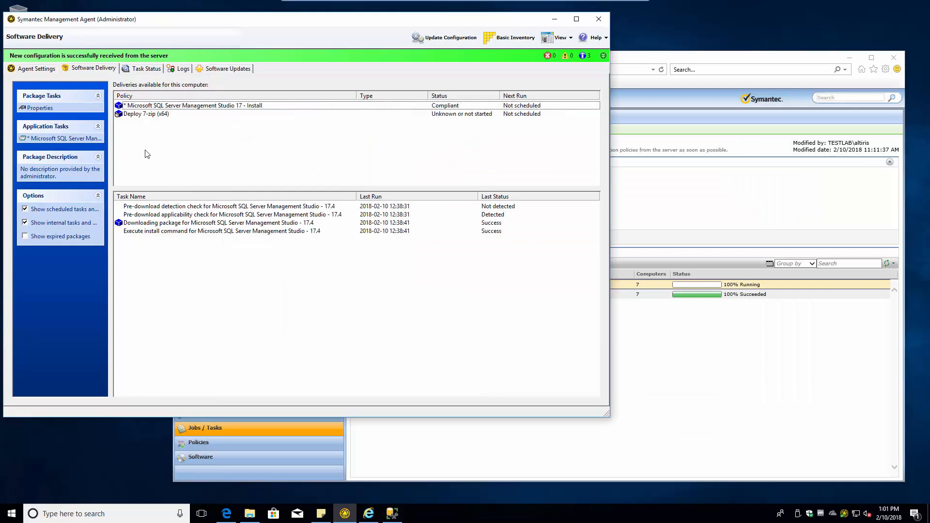
{"action": "left_click", "coordinate": [150, 115]}
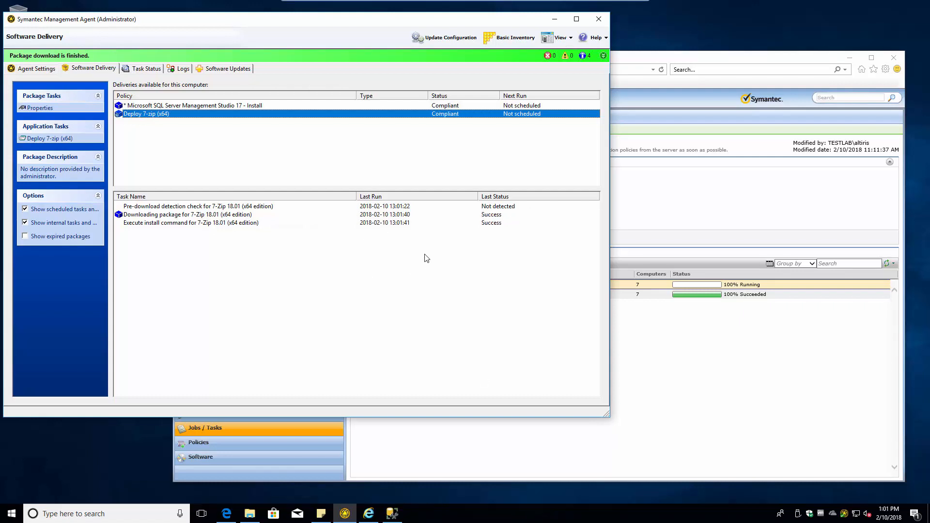
Launch 7-Zip File Manager from the installed programs to check the installation, and close it
{"action": "left_click", "coordinate": [12, 516]}
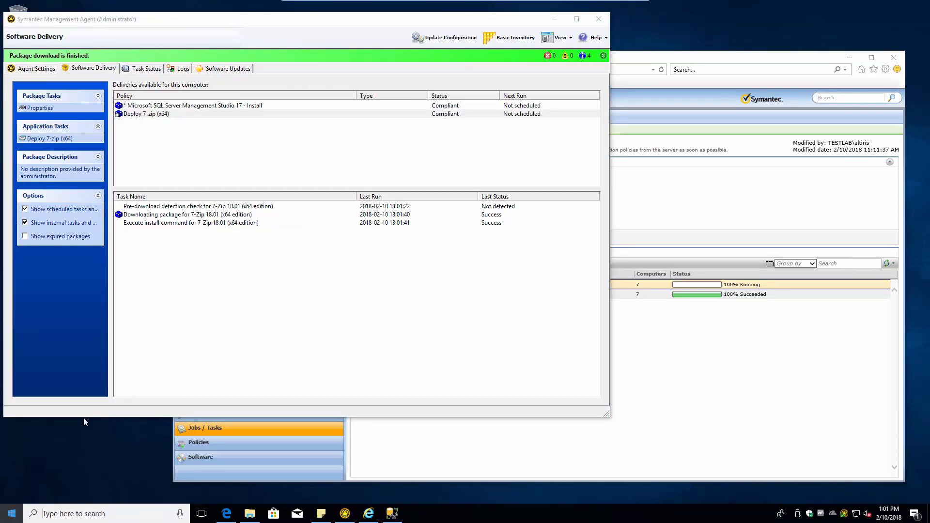
{"action": "left_click", "coordinate": [12, 514]}
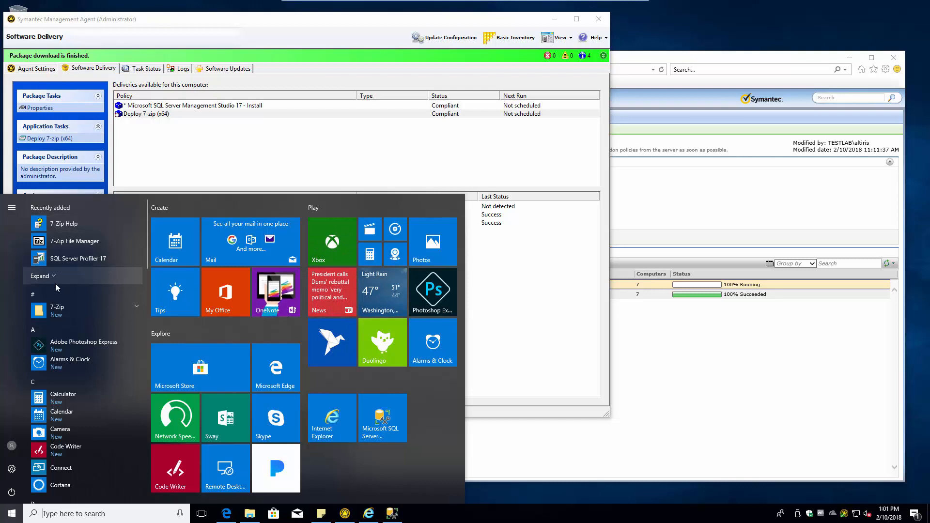
{"action": "left_click", "coordinate": [62, 311]}
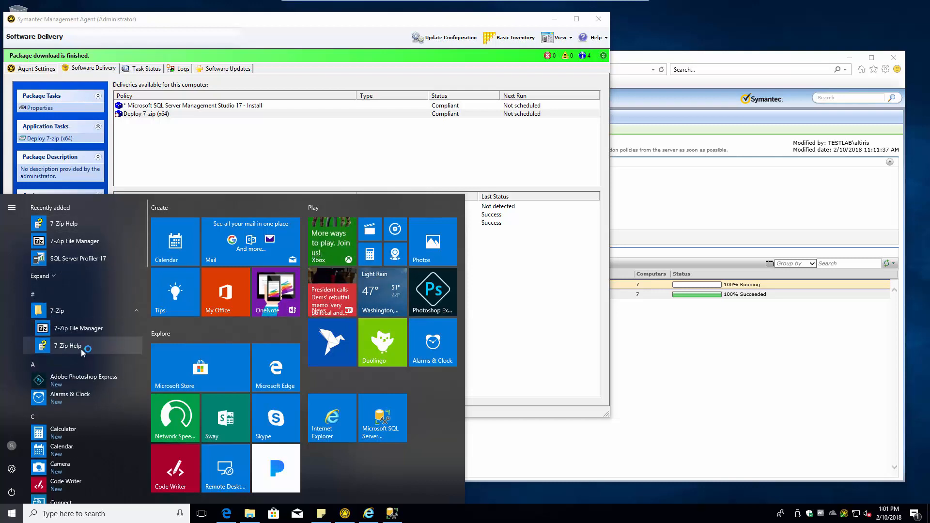
{"action": "left_click", "coordinate": [80, 332]}
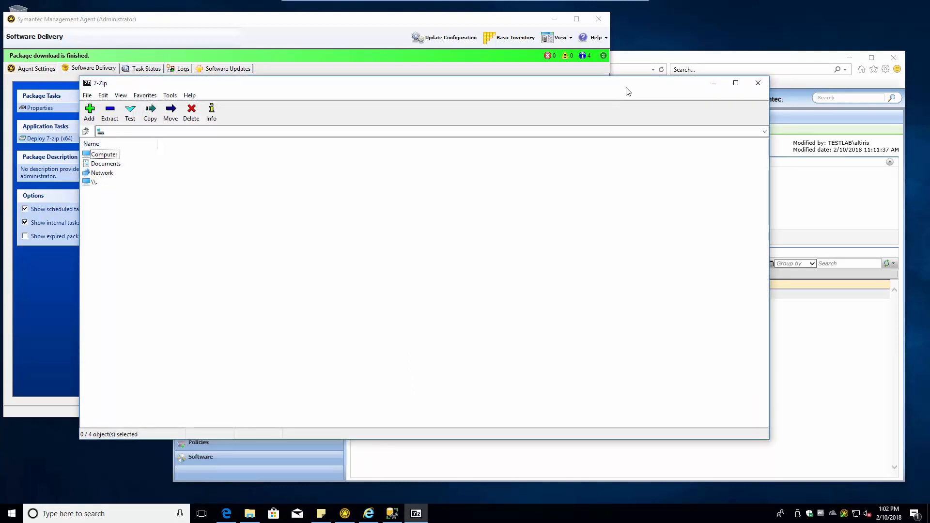
{"action": "left_click", "coordinate": [759, 83]}
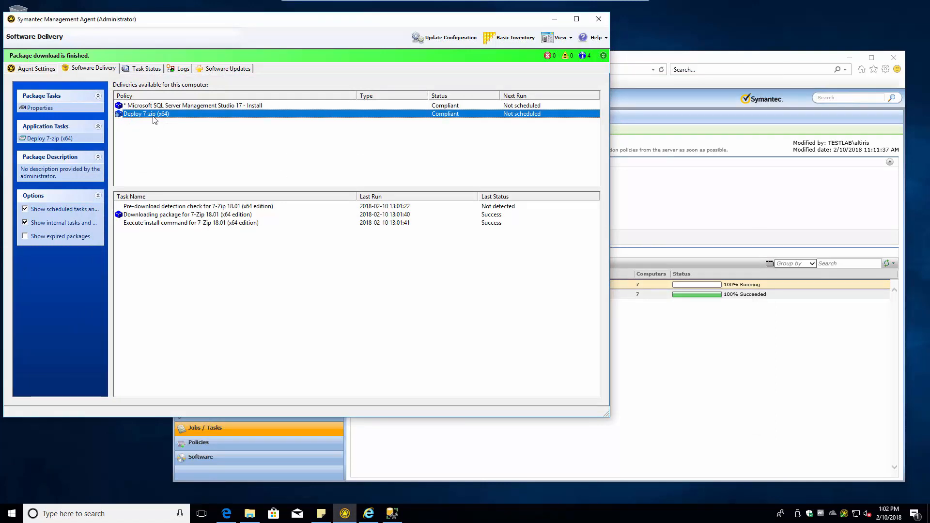
Close the Symantec Management Agent after reviewing its delivery list
{"action": "left_click", "coordinate": [171, 153]}
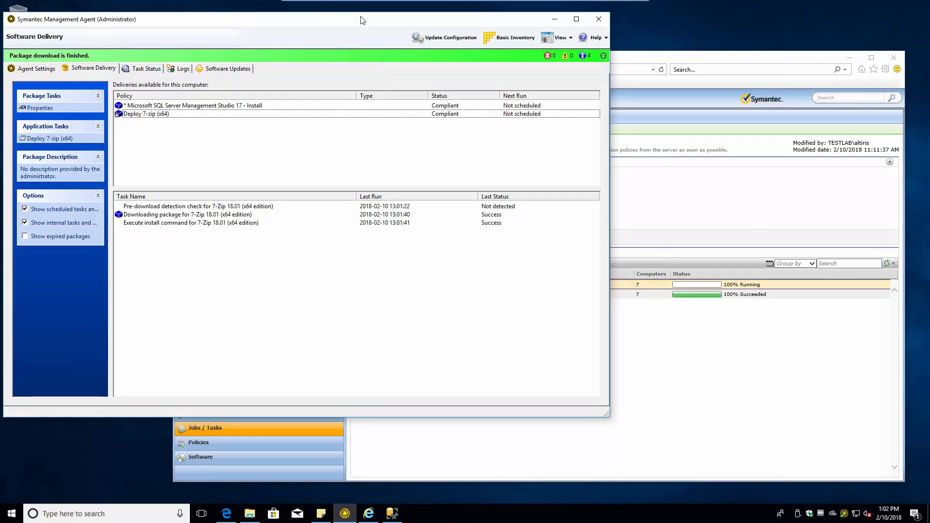
{"action": "left_click_drag", "start_coordinate": [360, 20], "coordinate": [364, 52]}
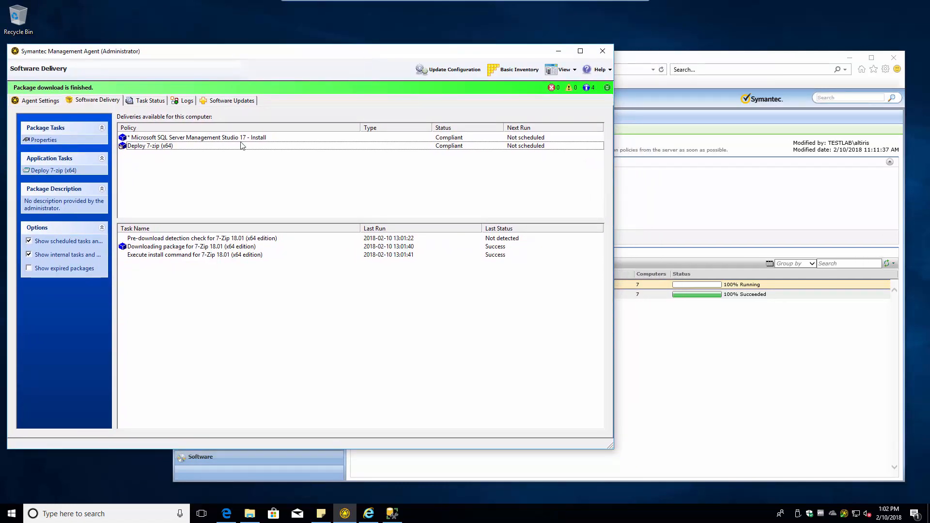
{"action": "left_click", "coordinate": [602, 52]}
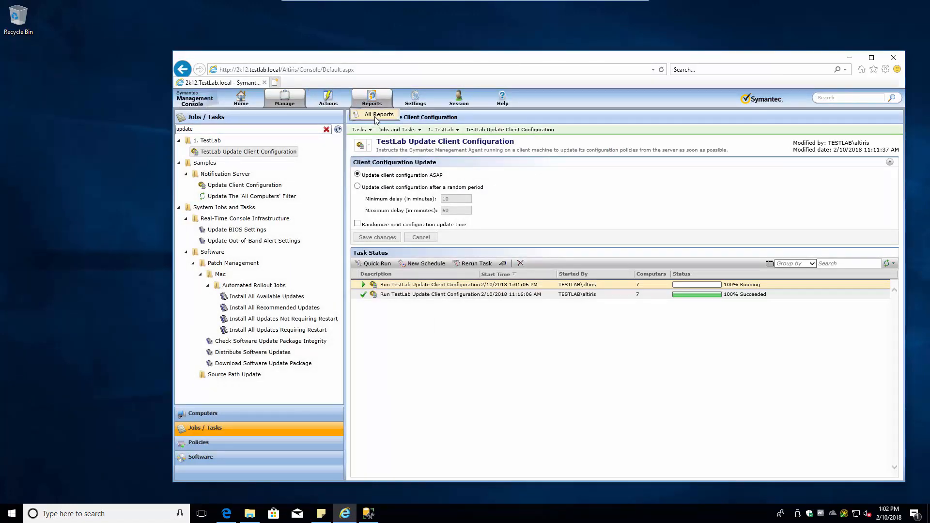
Review the software delivery Status (All Instances) report among all reports, widening the console window
{"action": "left_click", "coordinate": [376, 115]}
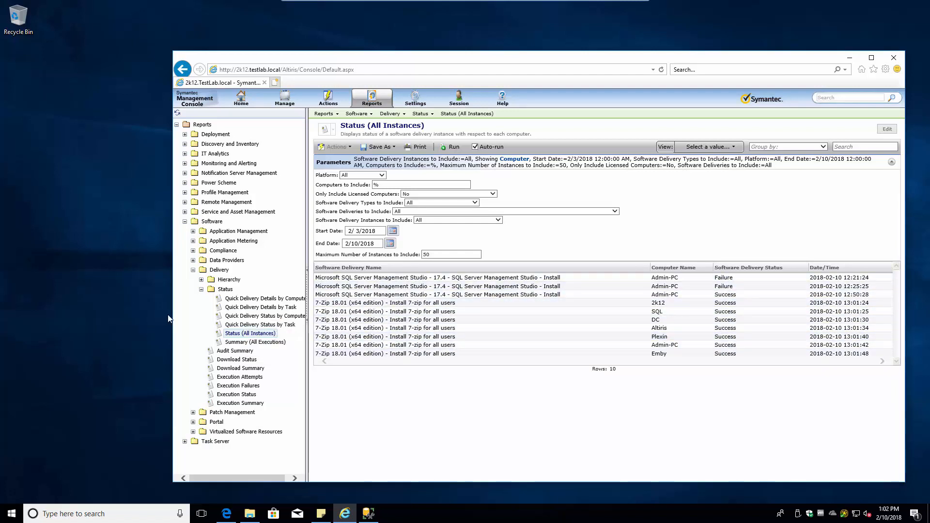
{"action": "left_click_drag", "start_coordinate": [172, 315], "coordinate": [19, 317]}
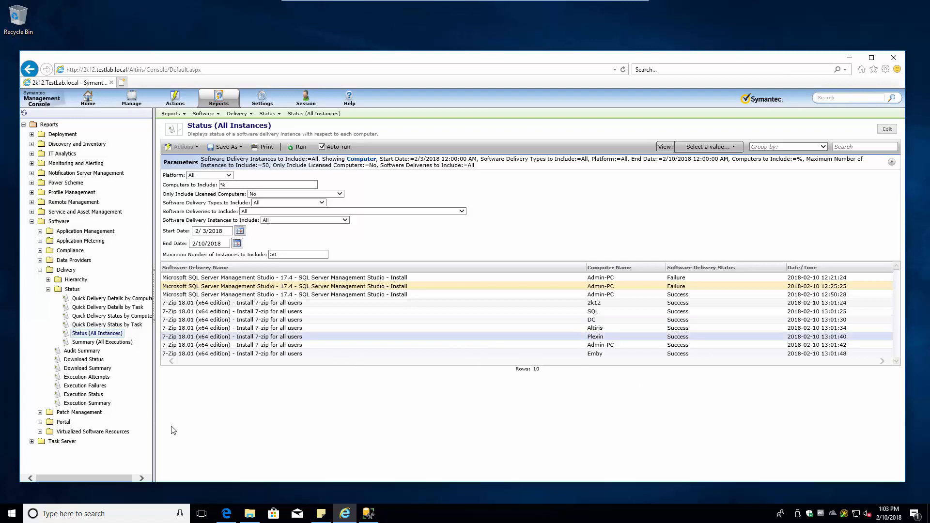
Open the Software Catalog from the console
{"action": "left_click", "coordinate": [135, 105]}
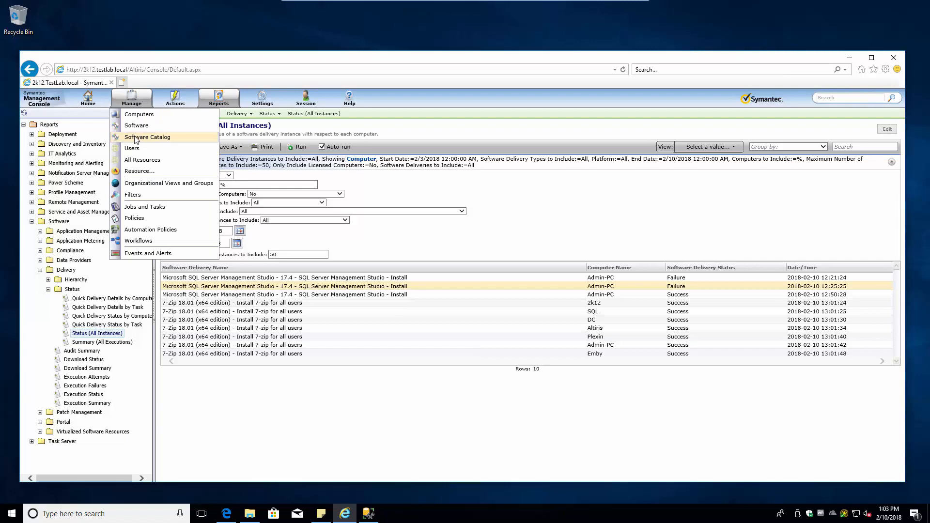
{"action": "left_click", "coordinate": [135, 139]}
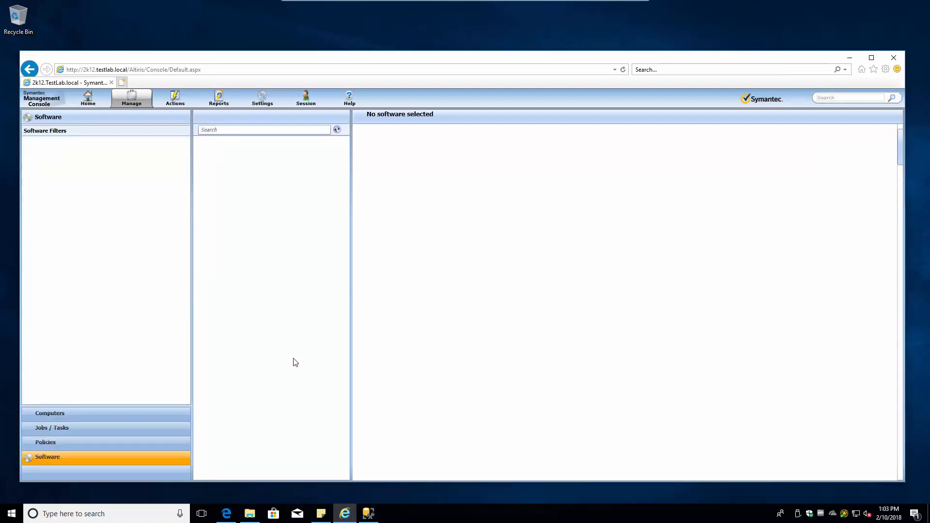
Open the network location \\2k12 and browse through NSCap and 1.TestLab to the package folder containing 7z1801-x64
{"action": "key", "text": "super+r"}
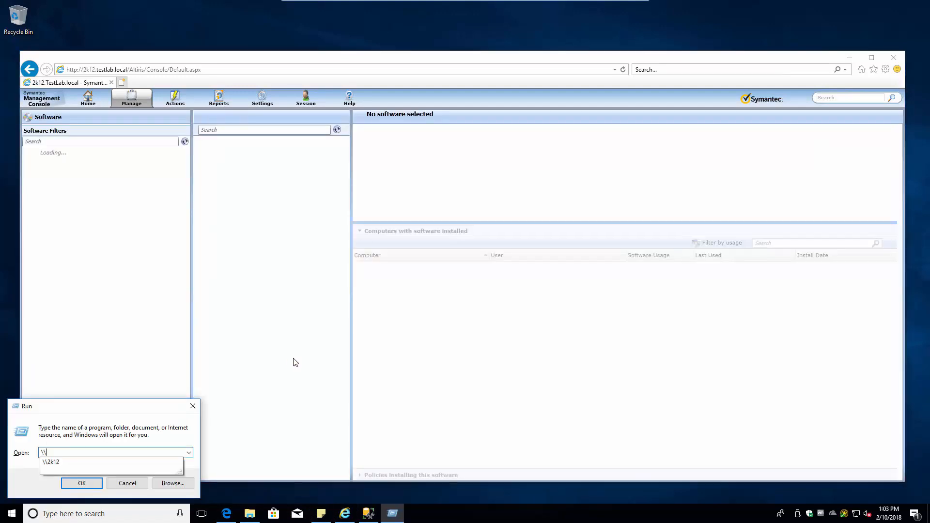
{"action": "key", "text": "Return"}
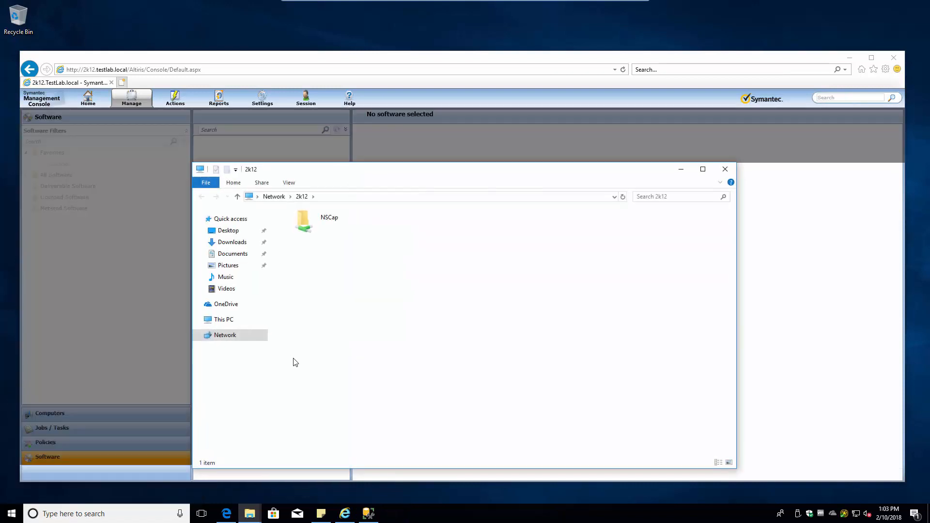
{"action": "key", "text": "Down"}
{"action": "key", "text": "Return"}
{"action": "double_click", "coordinate": [301, 227]}
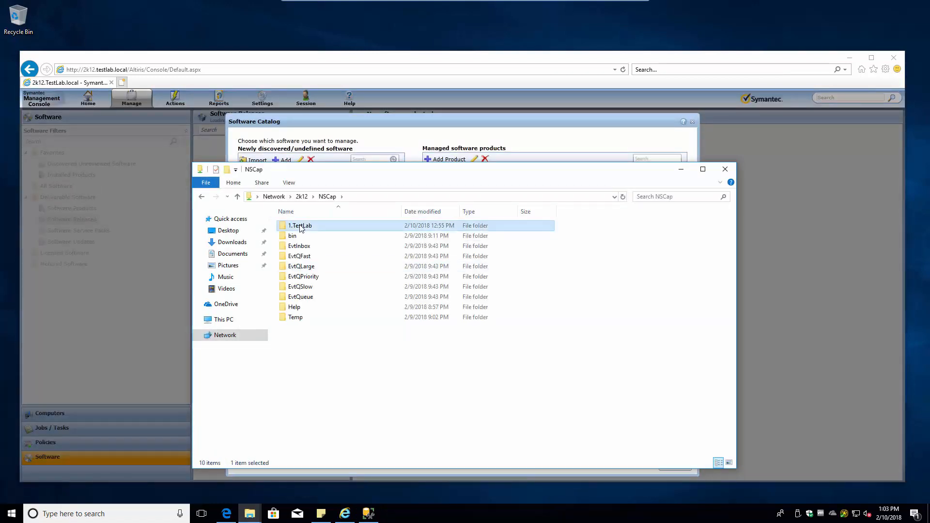
{"action": "double_click", "coordinate": [299, 237]}
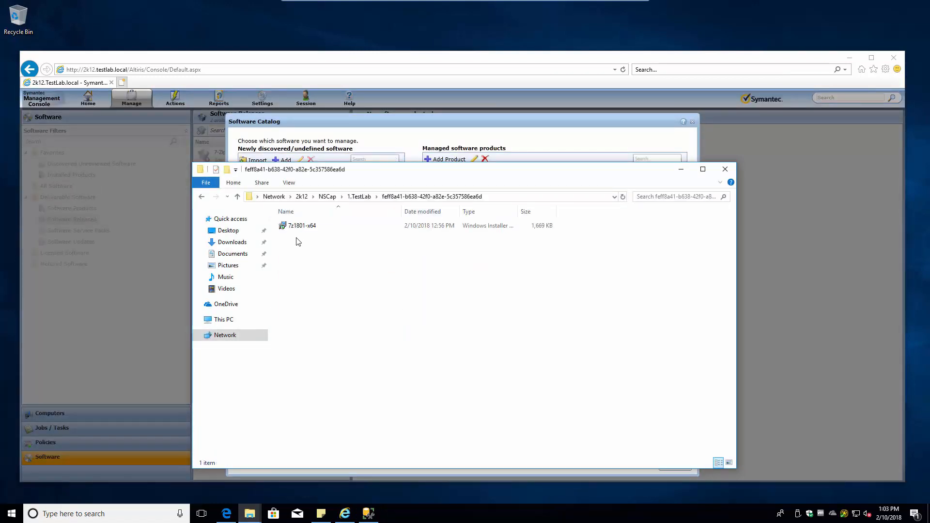
Compare the 7z1801-x64 installer in the package folder with the one in the 7-zip folder under 1.TestLab
{"action": "left_click", "coordinate": [297, 228]}
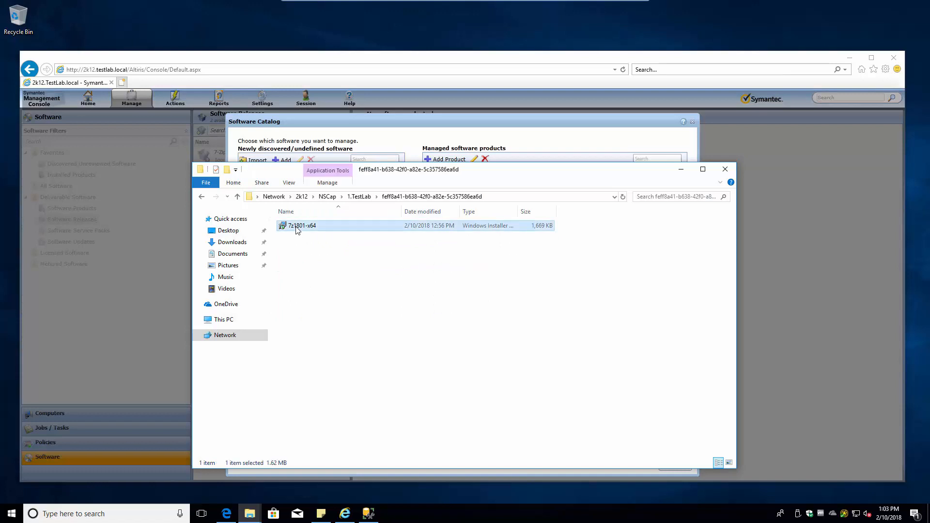
{"action": "left_click", "coordinate": [359, 196]}
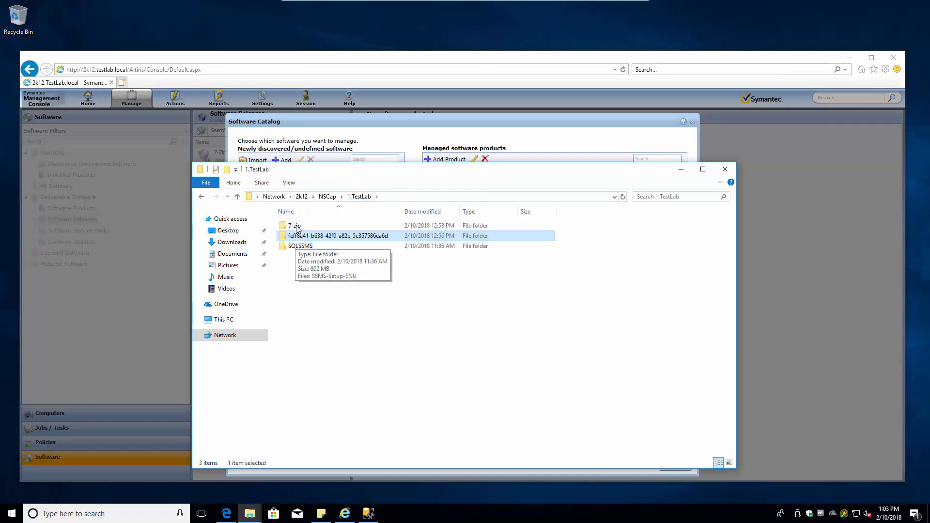
{"action": "double_click", "coordinate": [297, 226]}
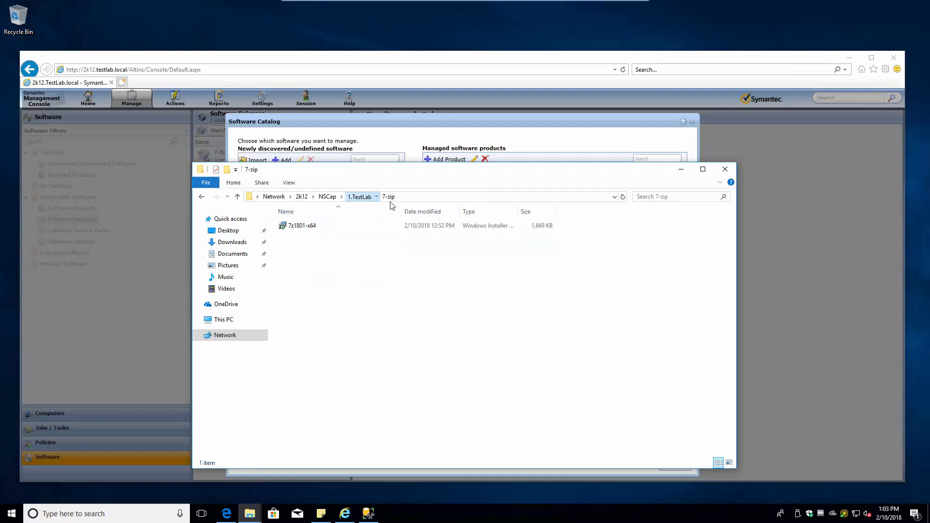
{"action": "left_click", "coordinate": [359, 197]}
{"action": "left_click", "coordinate": [309, 238]}
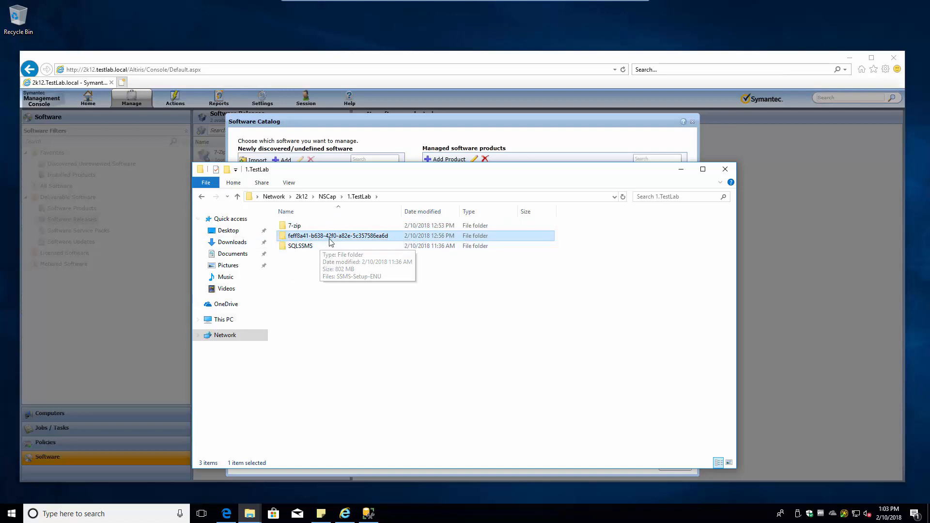
Return to the Software Catalog, filter the newly discovered software by "7-", and move 7-Zip 18.01 (x64 edition) to the managed software products
{"action": "left_click", "coordinate": [442, 118]}
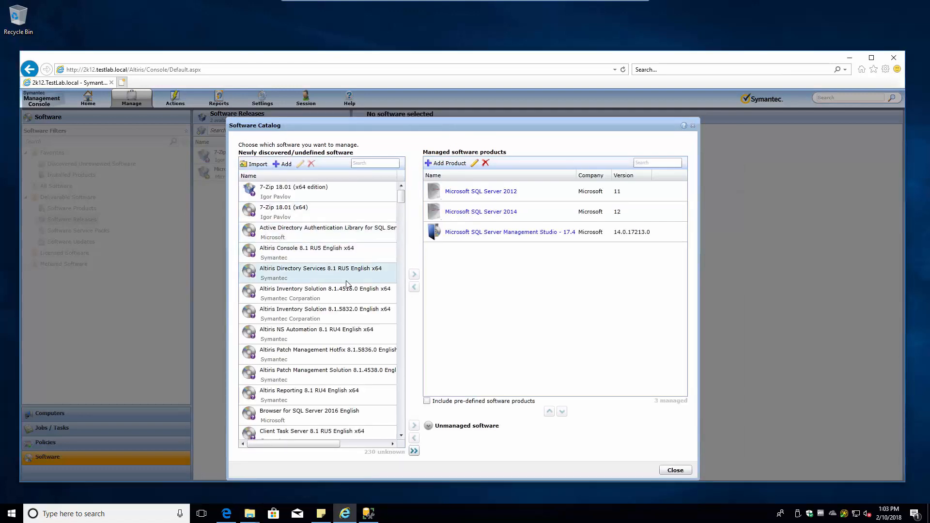
{"action": "left_click", "coordinate": [365, 163]}
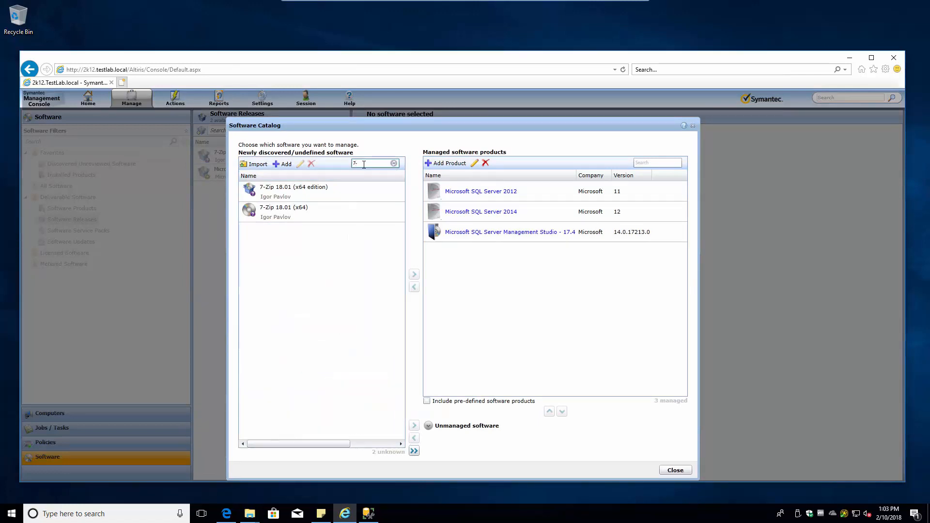
{"action": "left_click", "coordinate": [296, 192]}
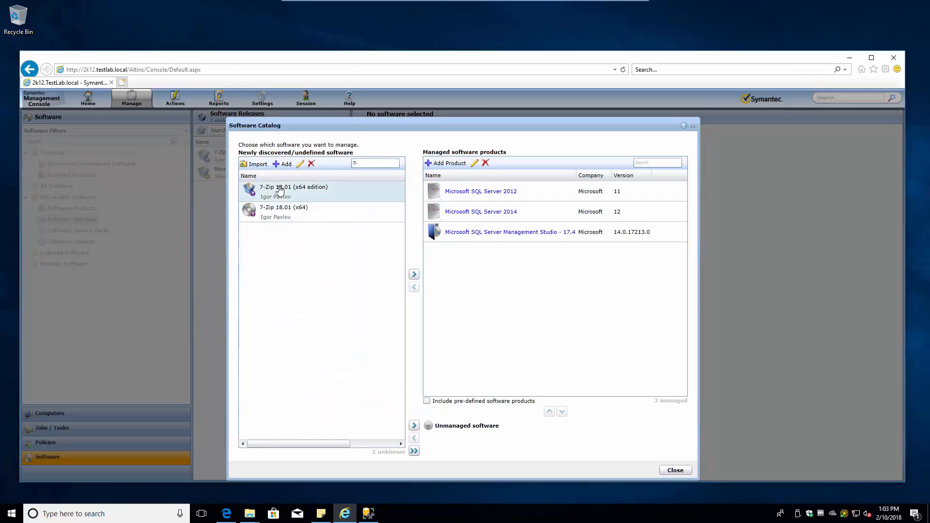
{"action": "left_click", "coordinate": [414, 274]}
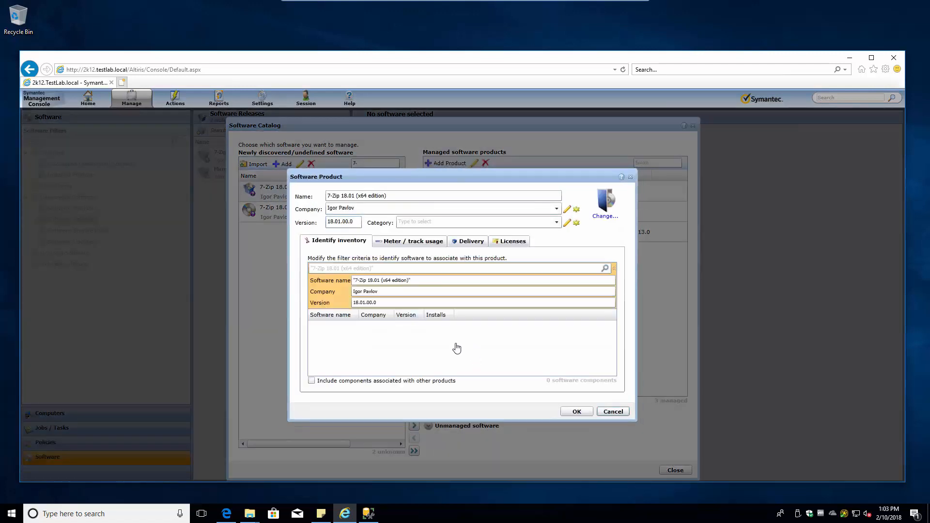
Review the 7-Zip product's metering and delivery settings, save the software product, and close the Software Catalog
{"action": "left_click", "coordinate": [427, 241]}
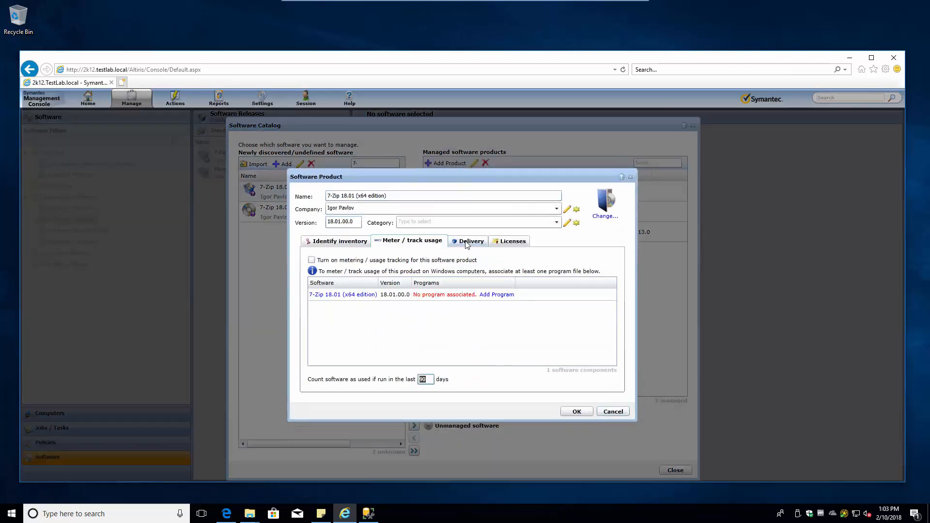
{"action": "left_click", "coordinate": [469, 241]}
{"action": "left_click", "coordinate": [577, 411]}
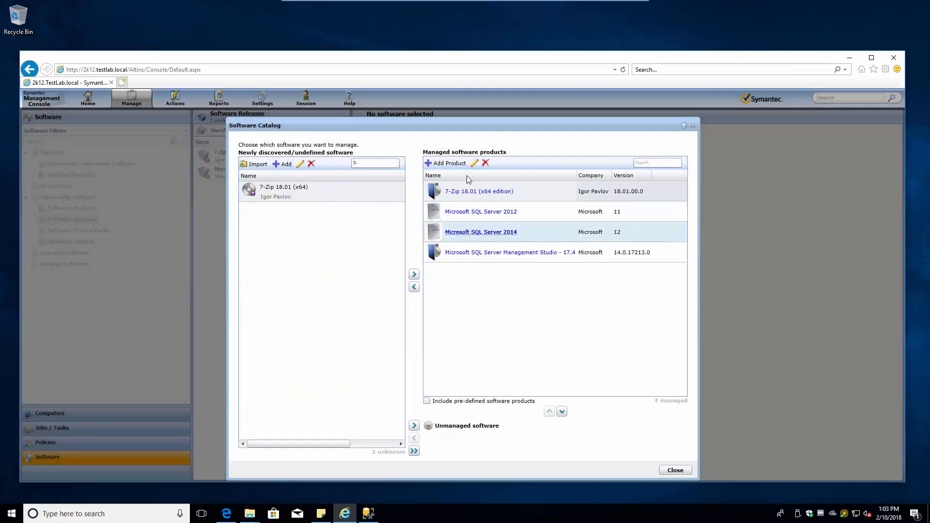
{"action": "left_click", "coordinate": [684, 470]}
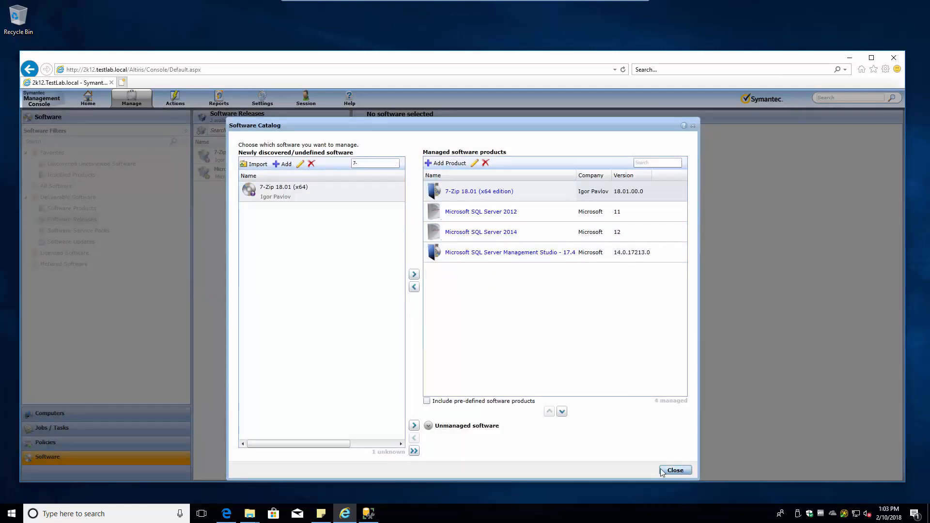